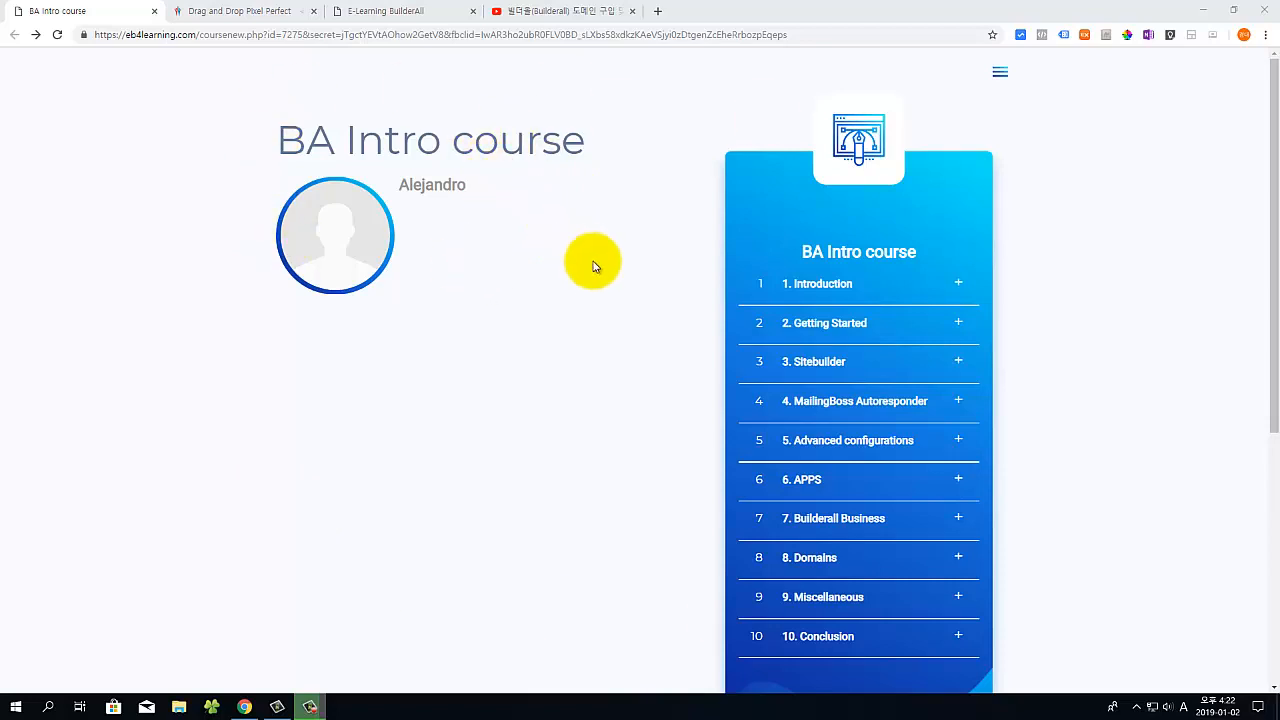
Look through the lesson list of the MailingBoss Autoresponder module on the BA Intro course page and collapse it again
left_click(1000, 71)
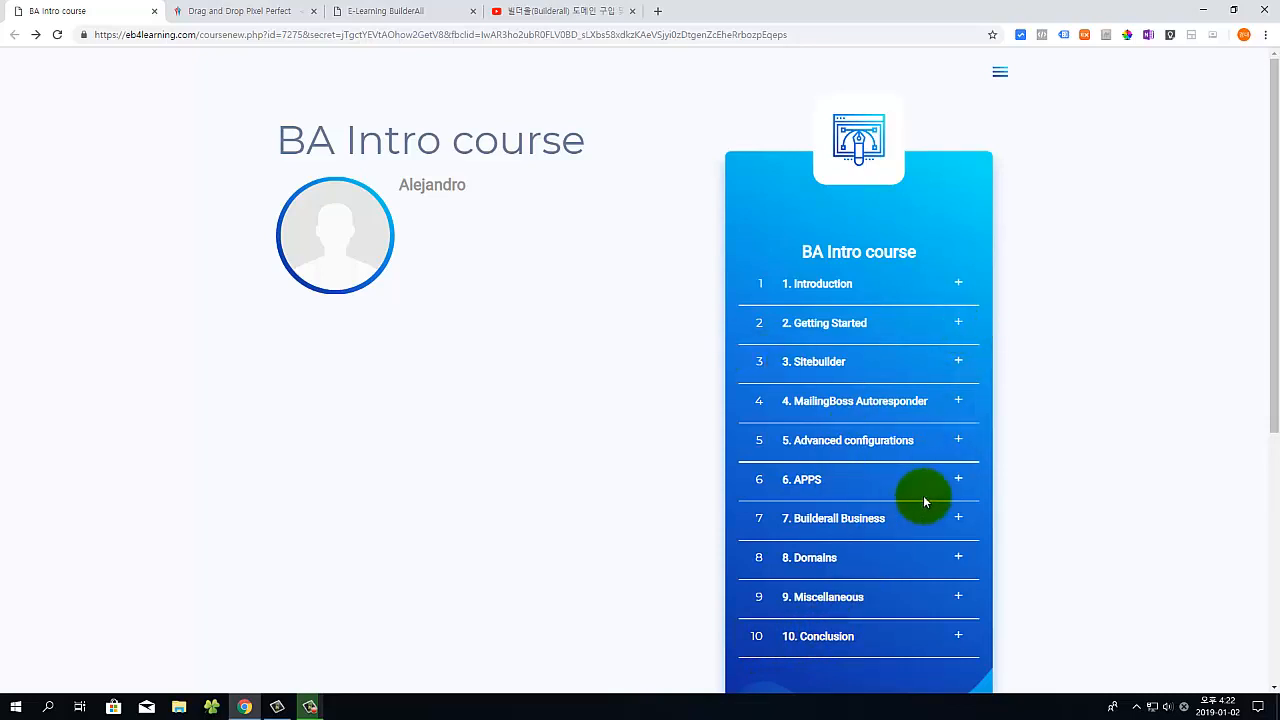
left_click(958, 405)
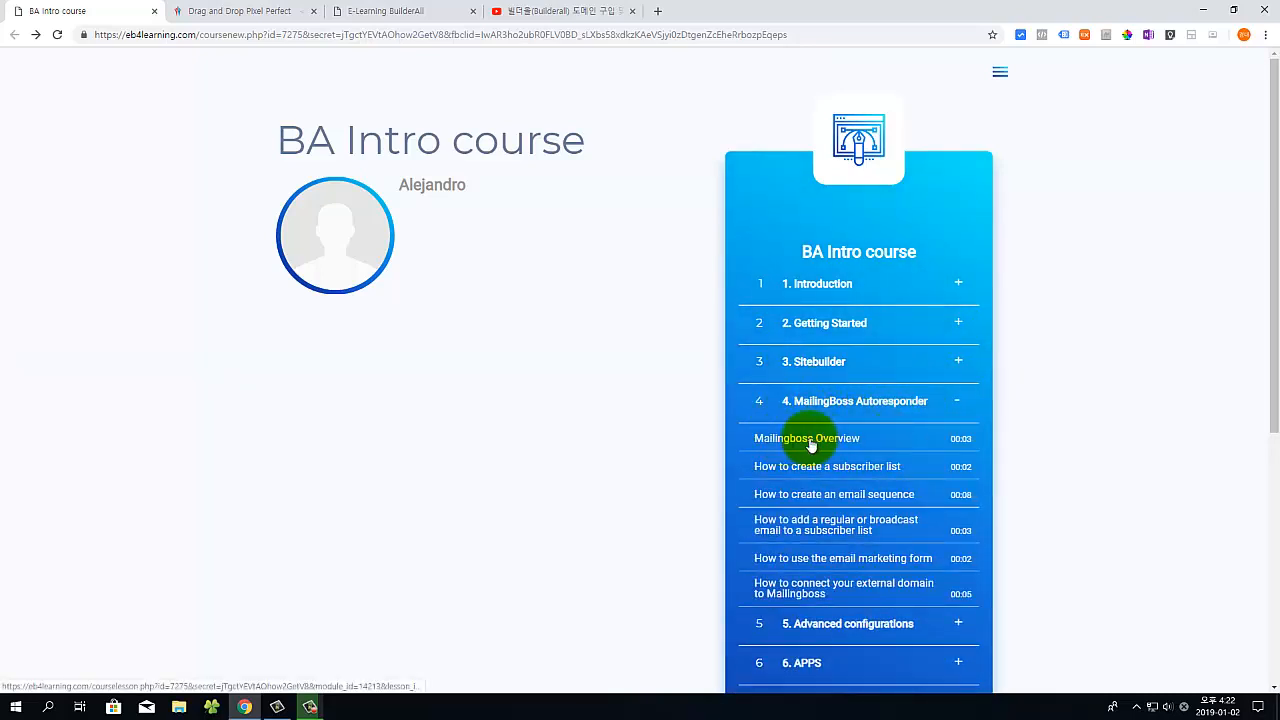
left_click(957, 402)
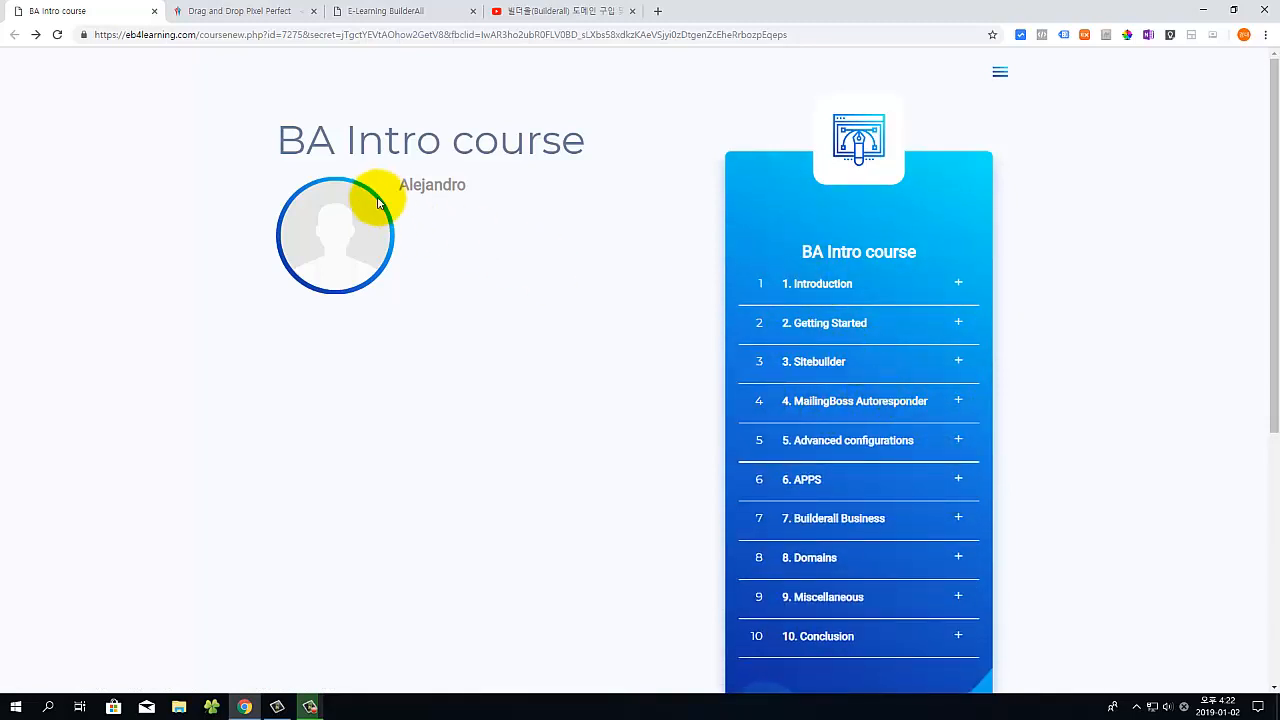
Log in to the BA Intro course with the account e-mail and password
left_click(999, 74)
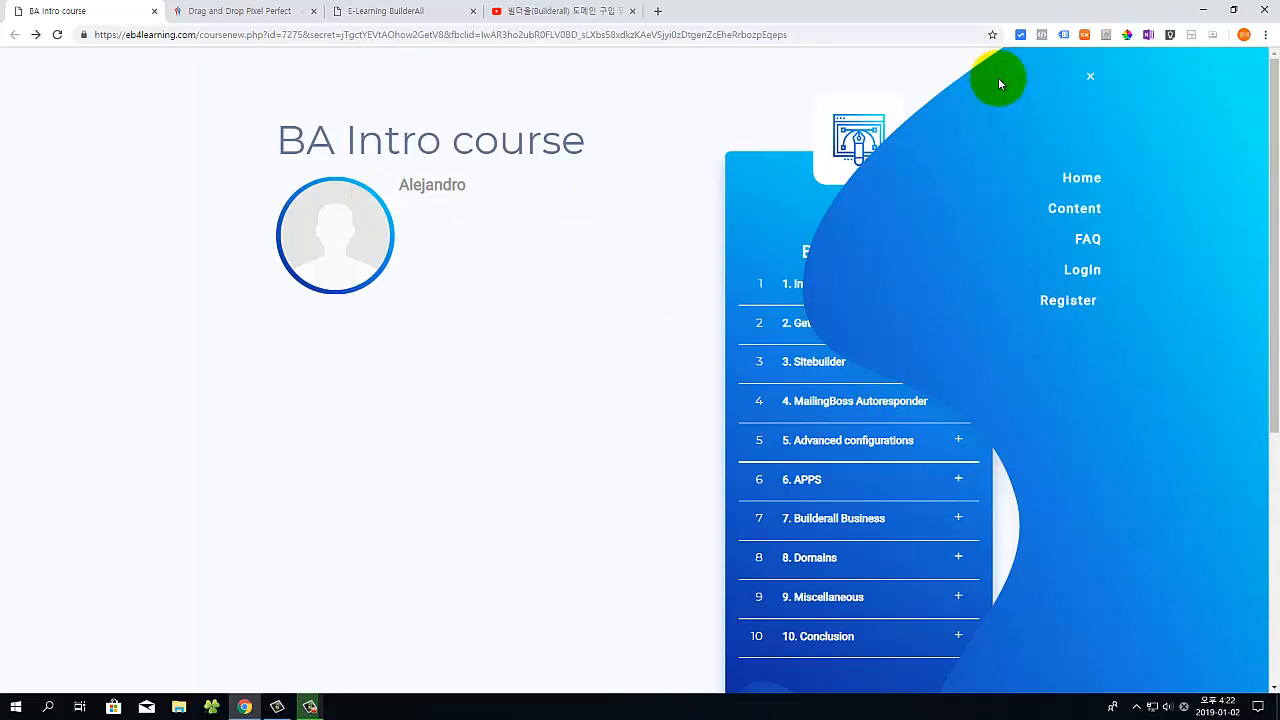
left_click(1072, 272)
left_click(606, 310)
left_click(554, 373)
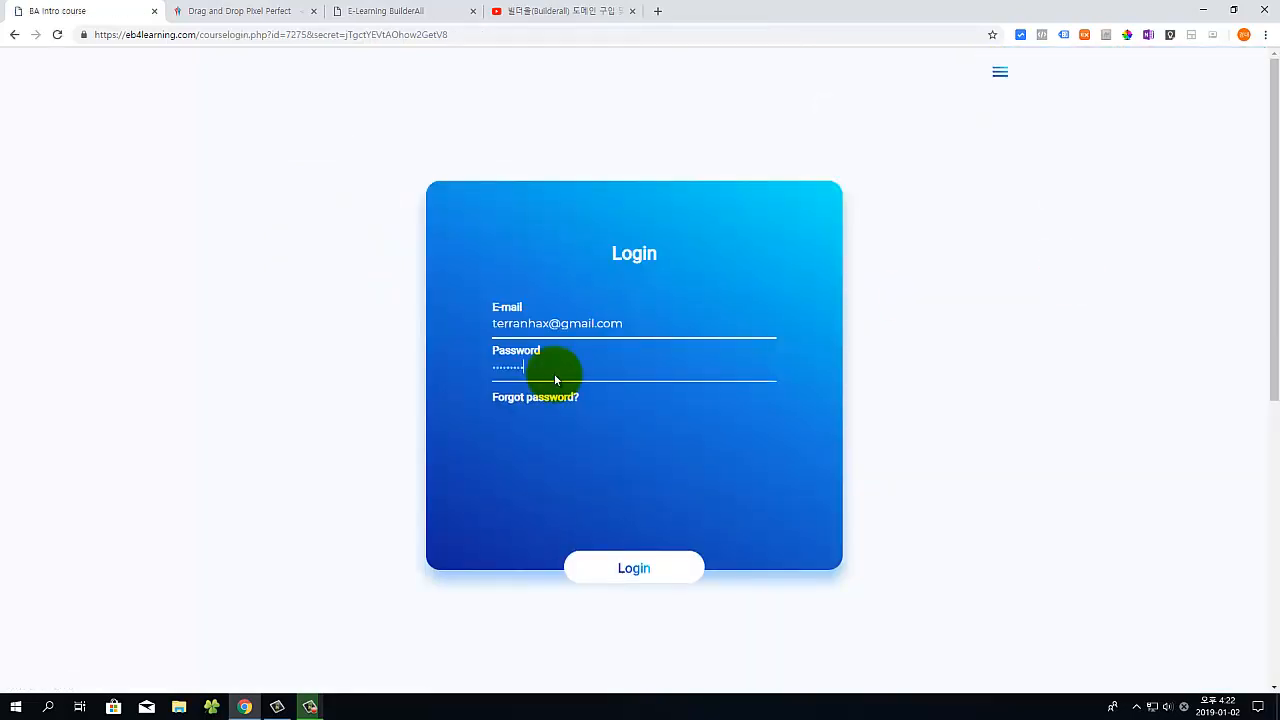
left_click(639, 567)
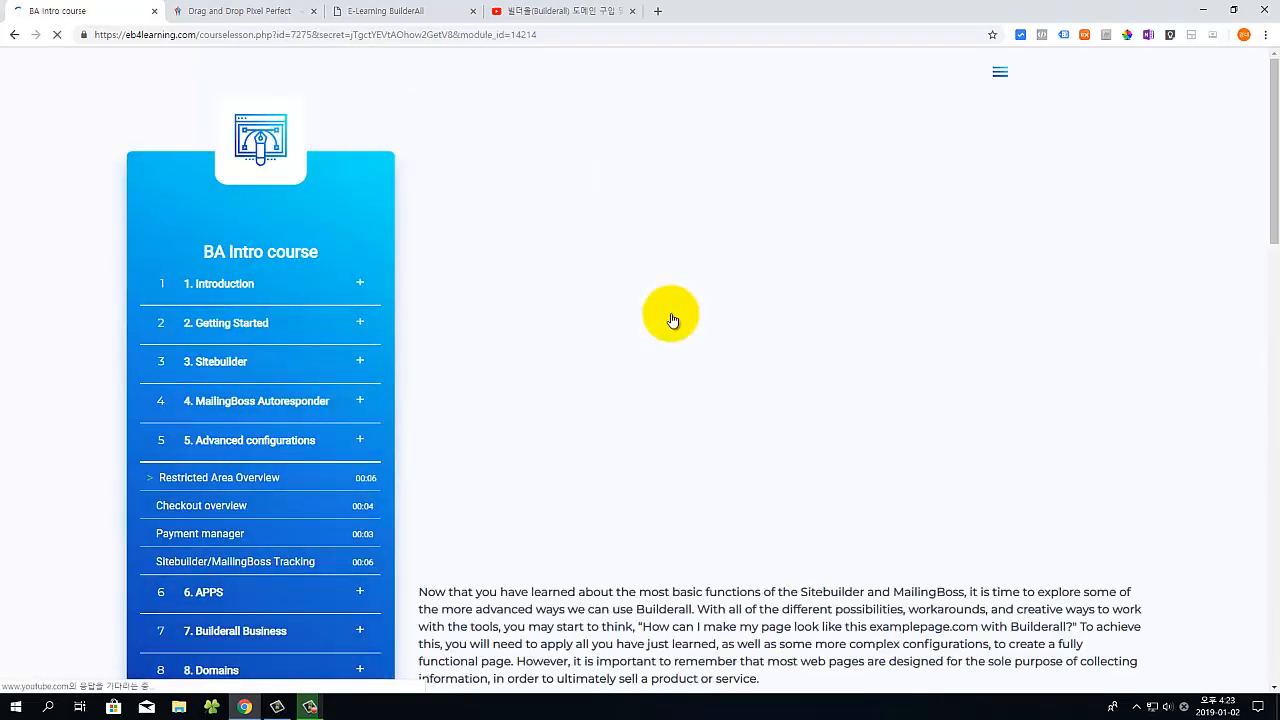
Examine the Restricted Area Overview lesson page, including its video, description text and comments
scroll(573, 397, "down", 1)
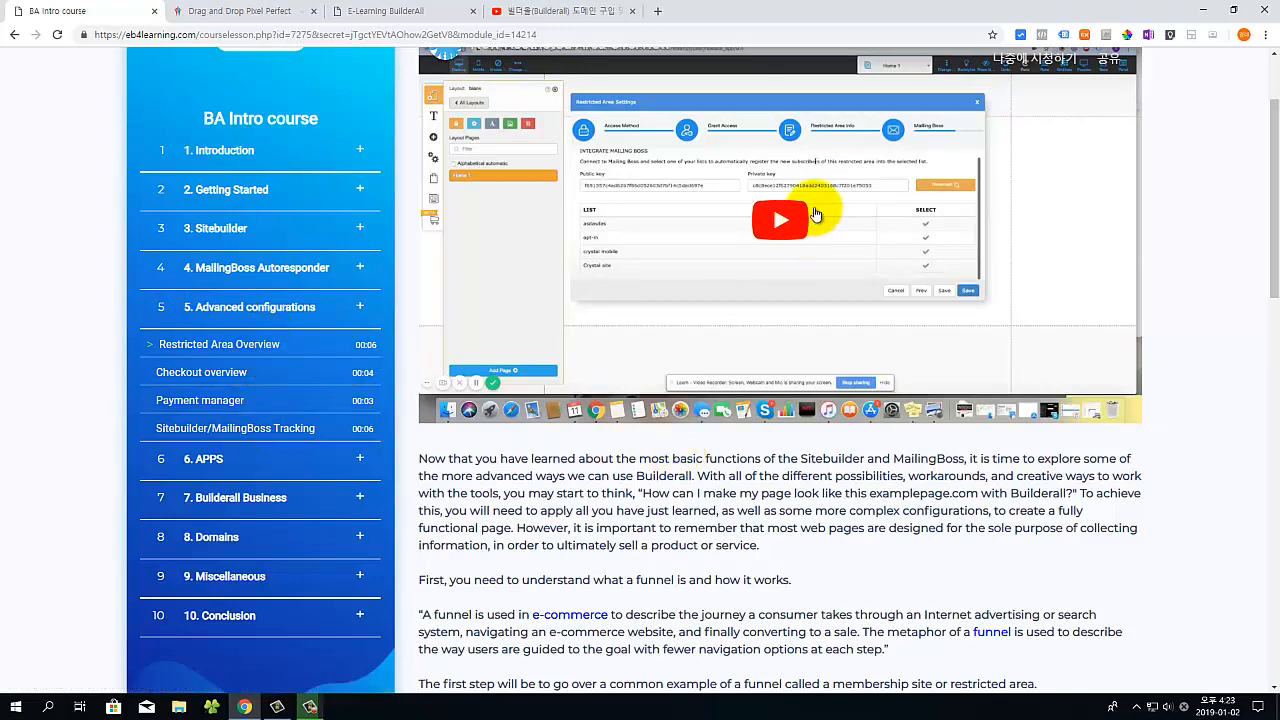
scroll(489, 320, "up", 1)
scroll(591, 447, "down", 1)
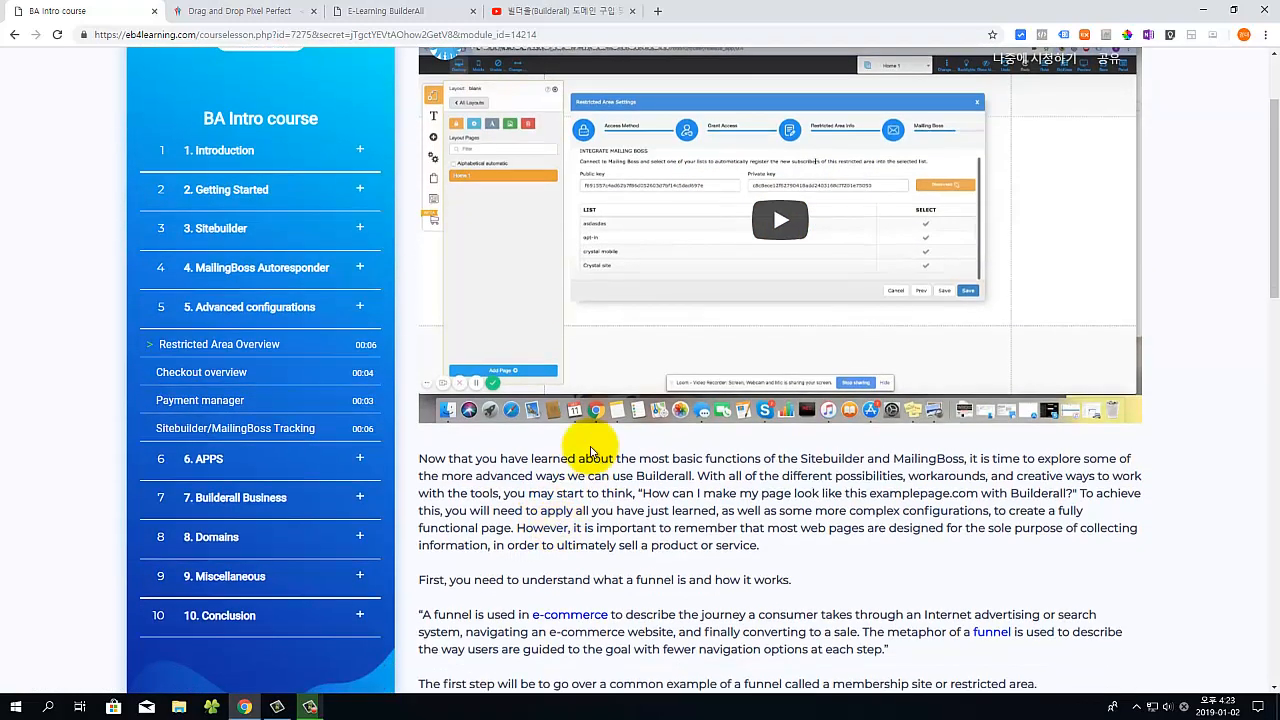
scroll(660, 541, "down", 3)
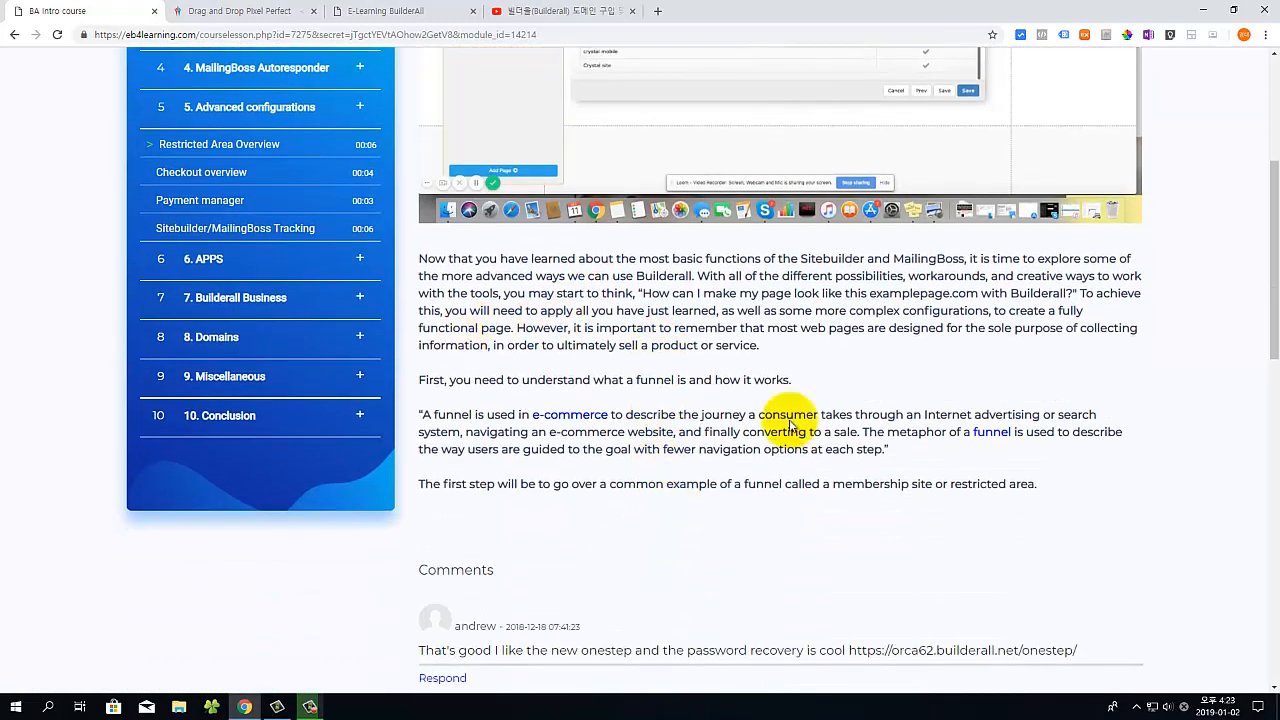
scroll(617, 467, "down", 3)
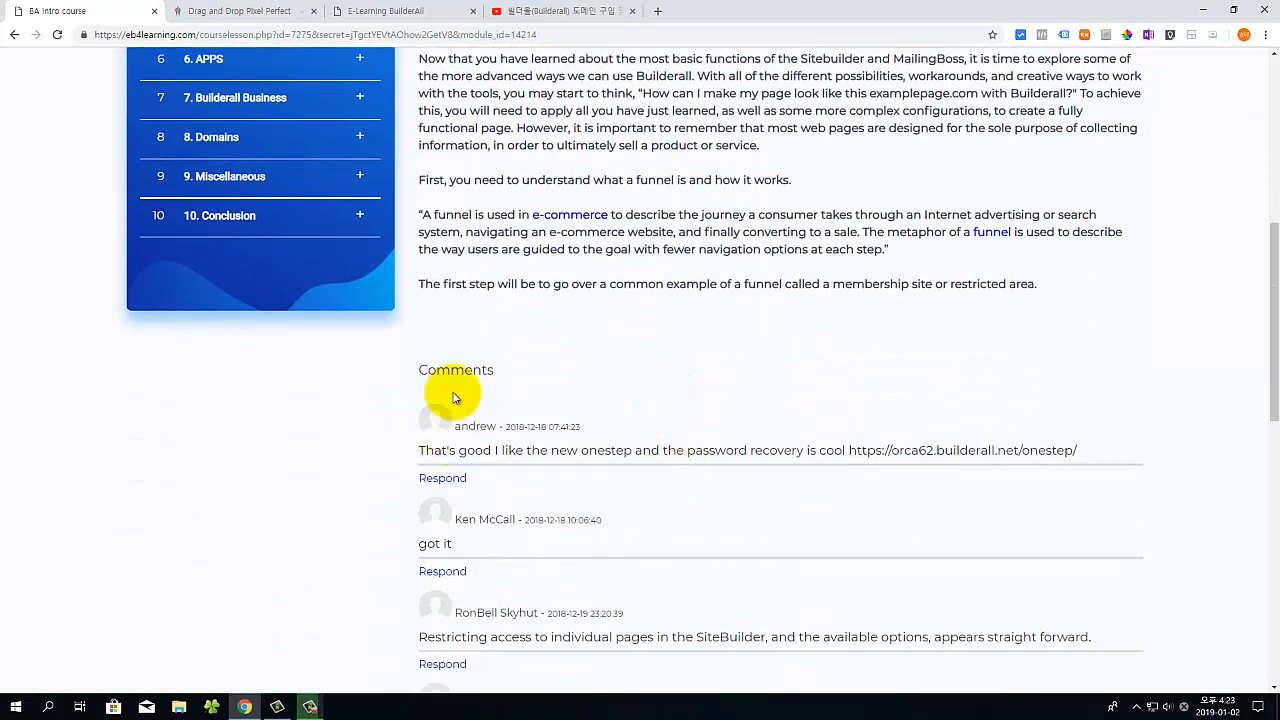
scroll(457, 420, "up", 4)
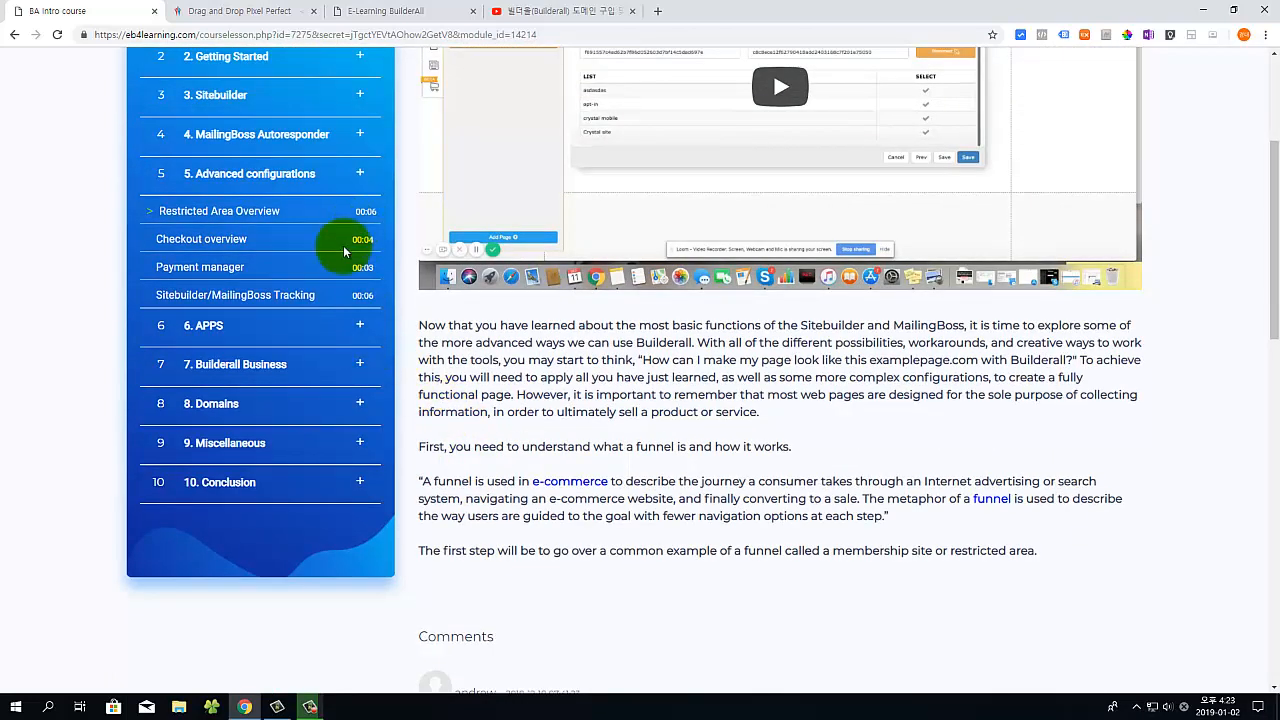
View the Sitebuilder/MailingBoss Tracking lesson, preview its module test and close the test unanswered
left_click(281, 303)
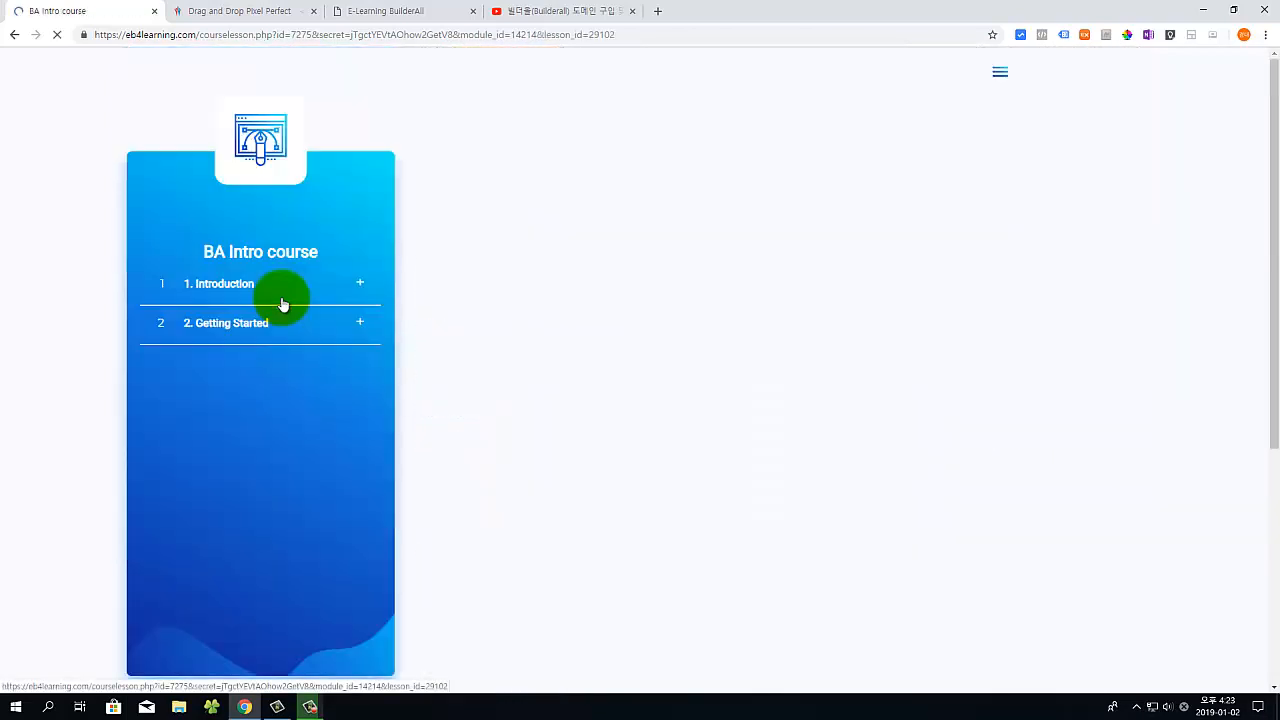
scroll(583, 425, "down", 4)
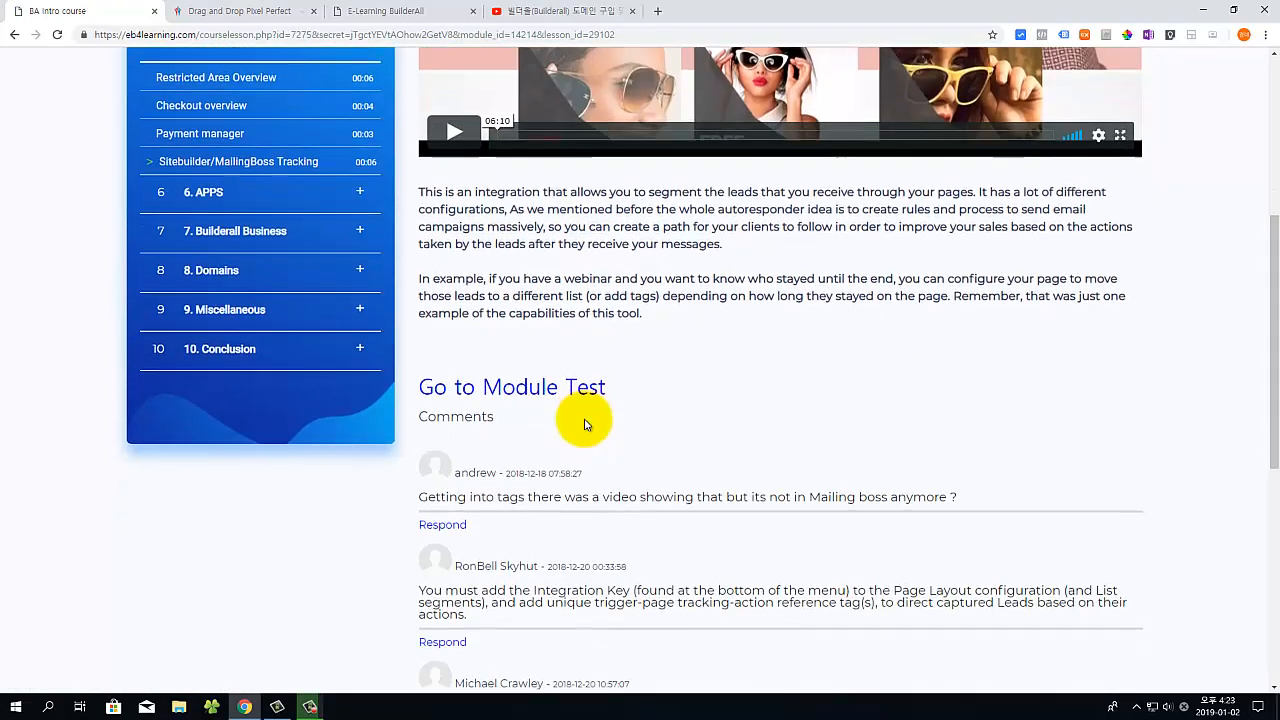
left_click(510, 392)
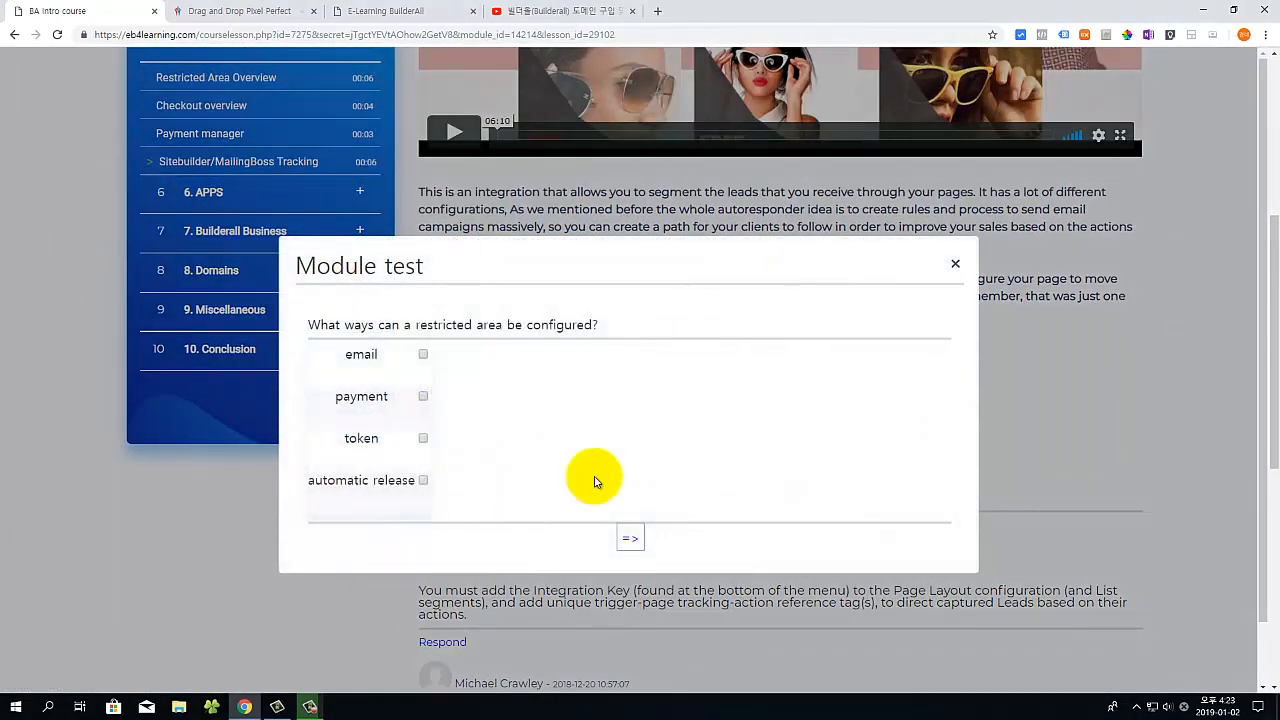
left_click(954, 264)
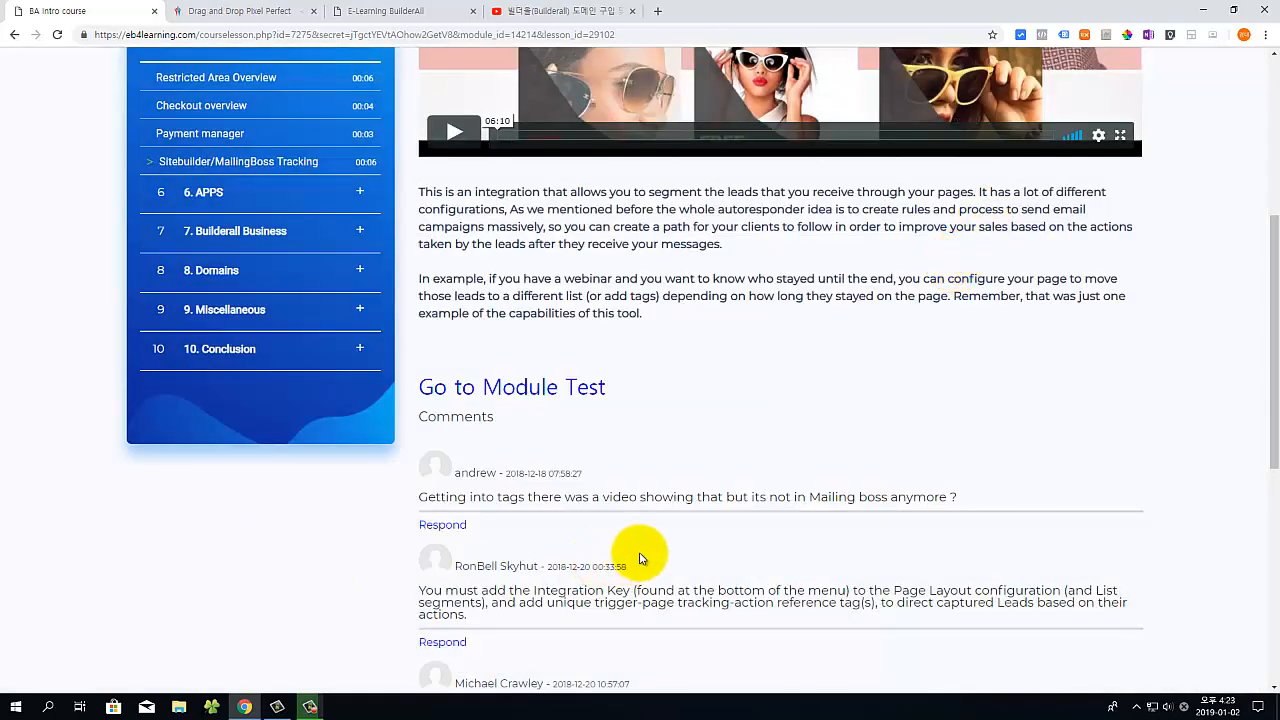
scroll(641, 558, "up", 3)
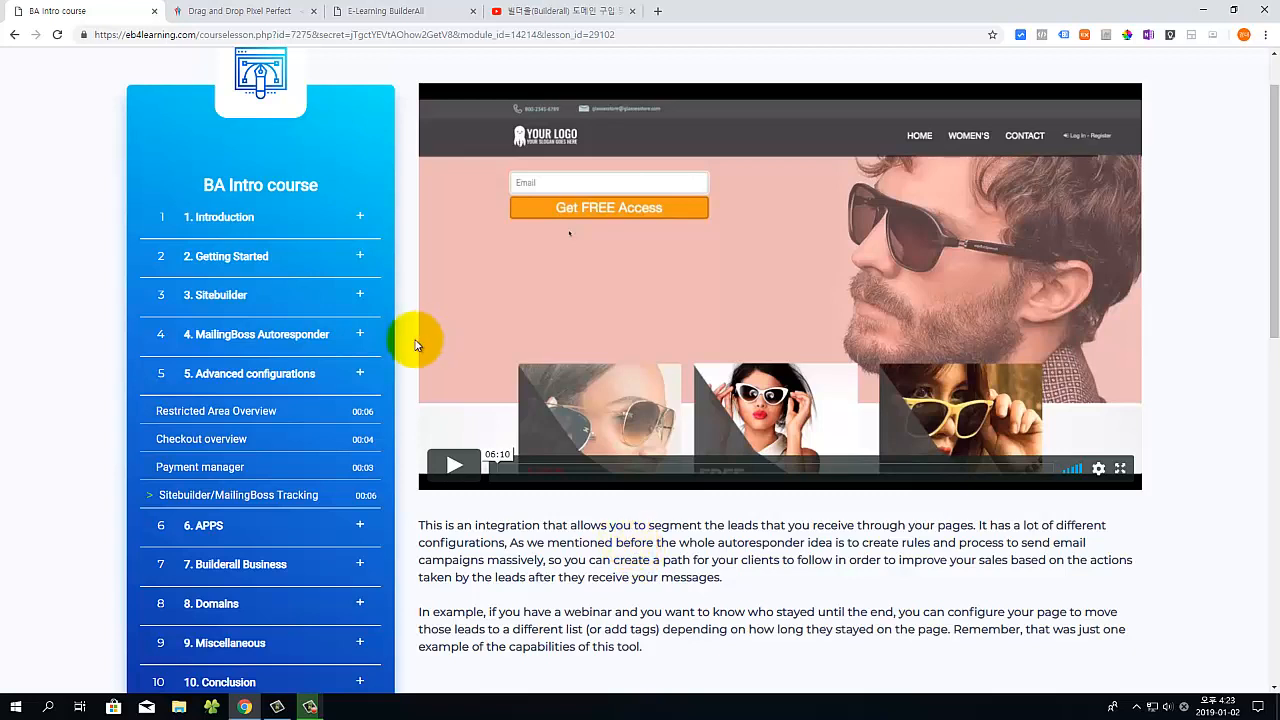
Switch to the Builderall office page and open the E-Learning app
left_click(212, 12)
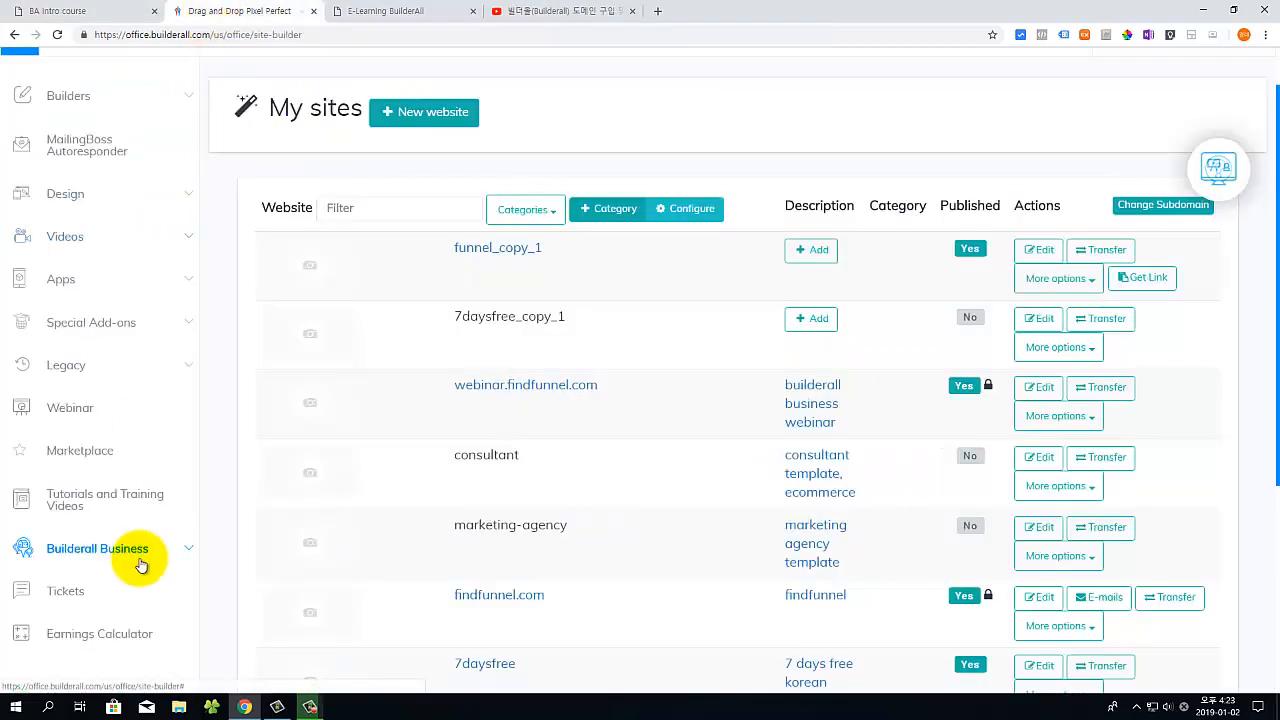
left_click(186, 286)
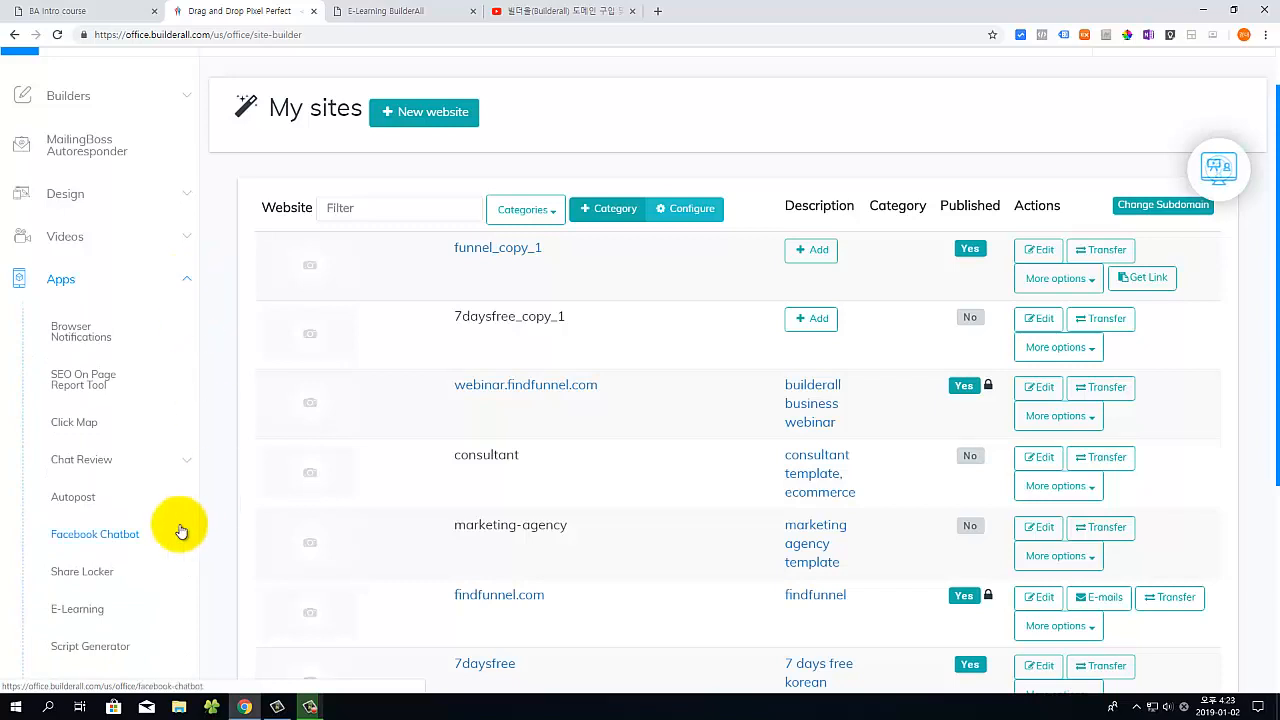
left_click(101, 620)
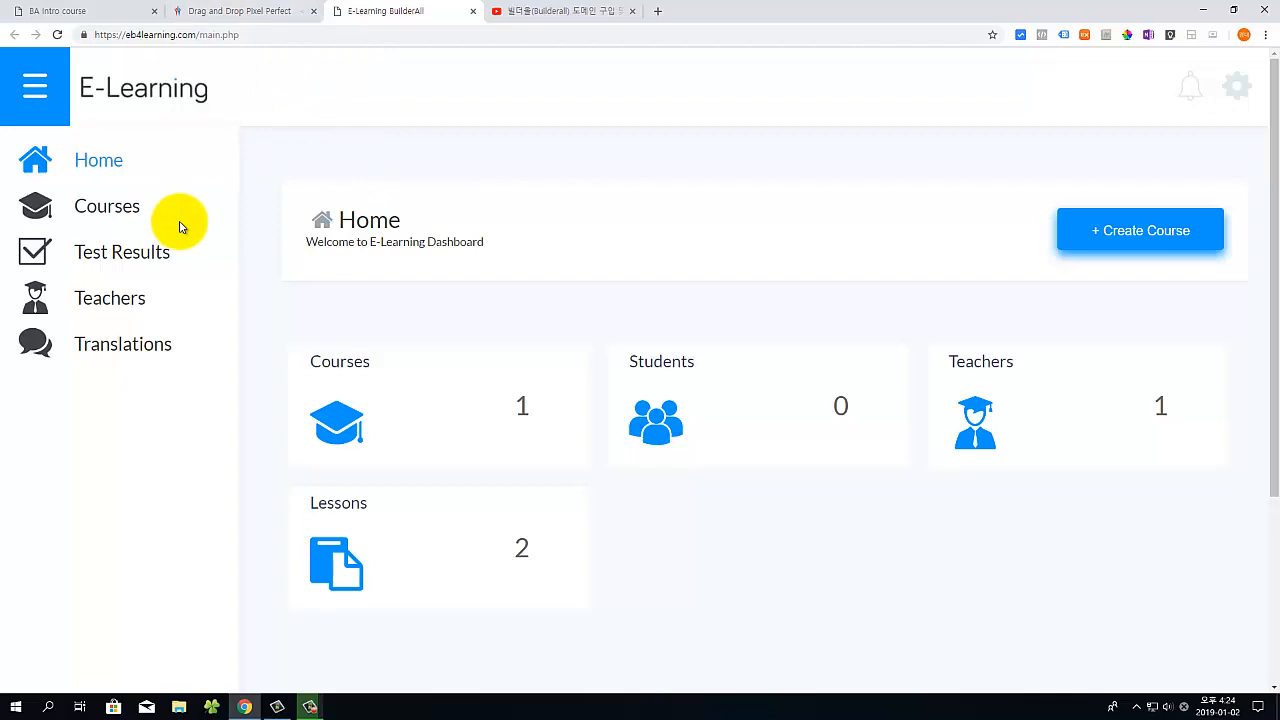
Start a new course and add a new course category named "training"
left_click(1120, 236)
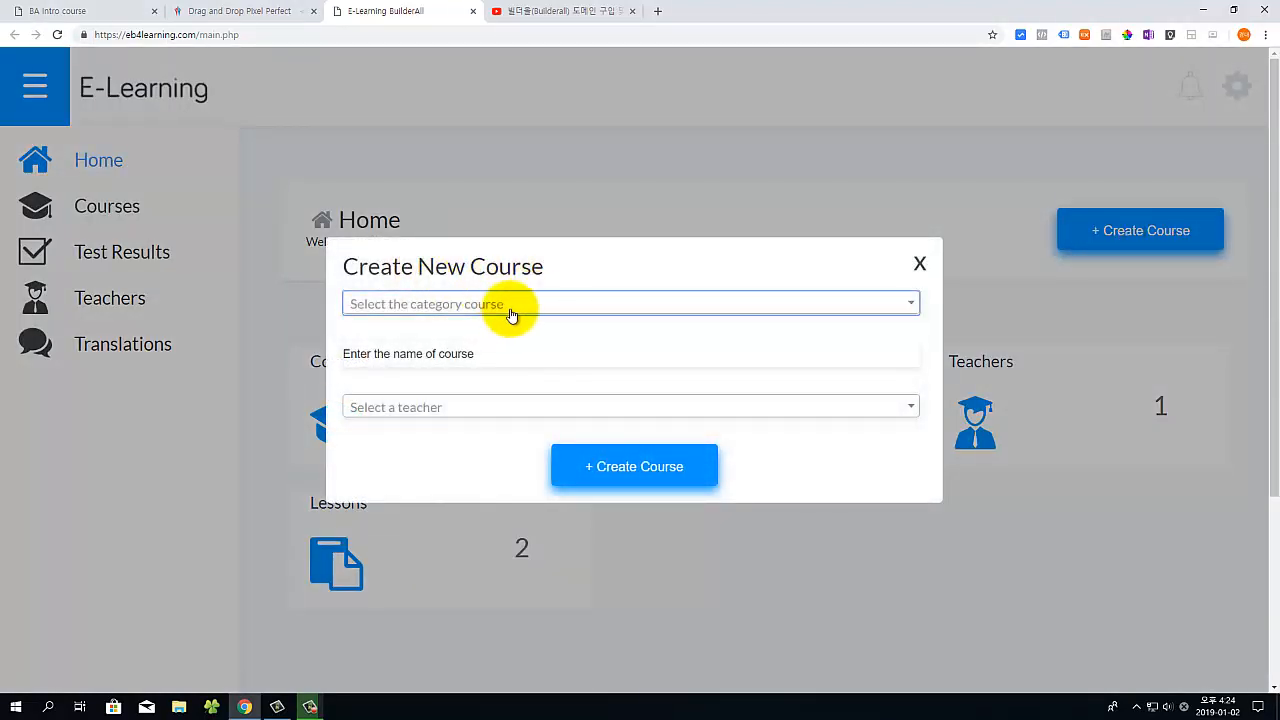
left_click(906, 308)
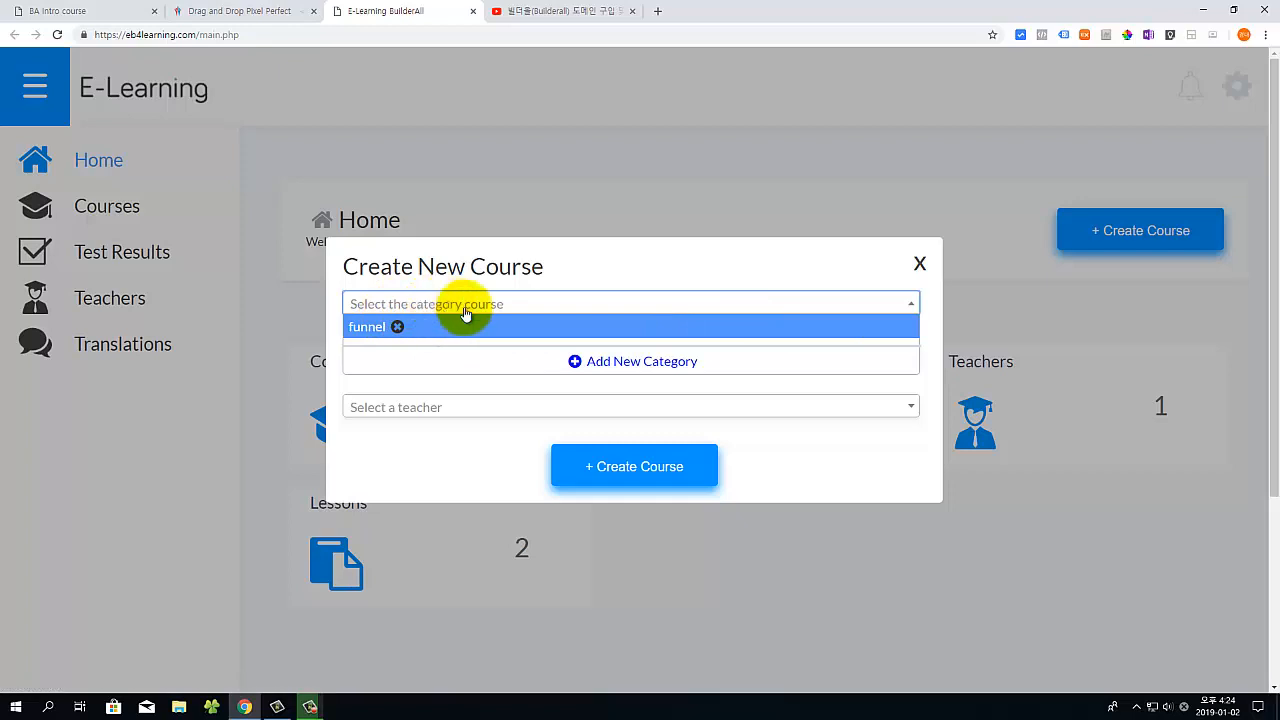
left_click(633, 365)
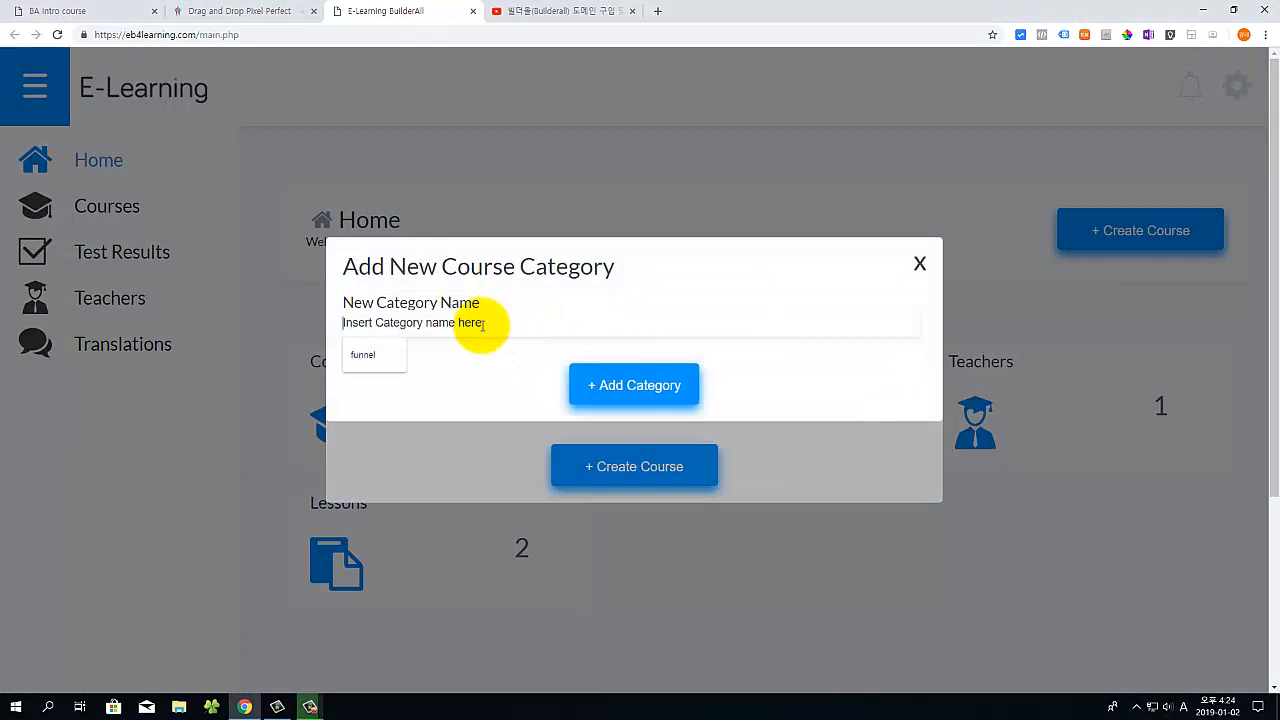
type("training")
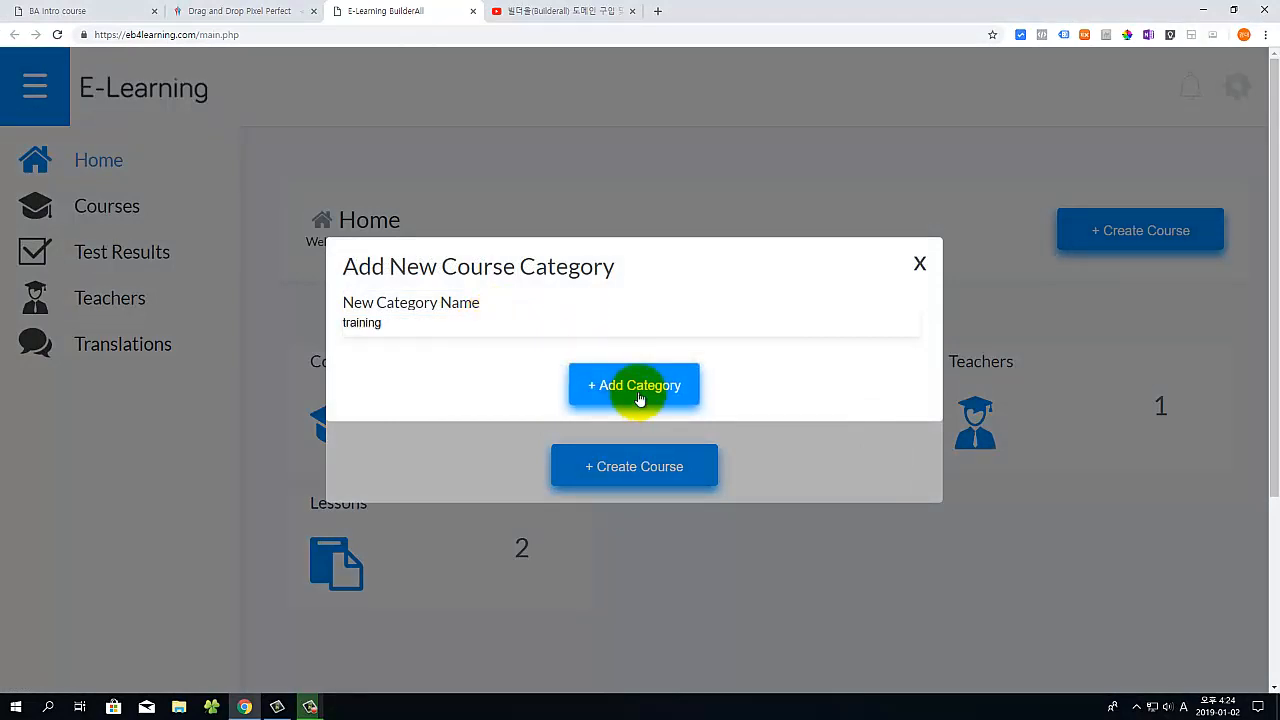
left_click(640, 396)
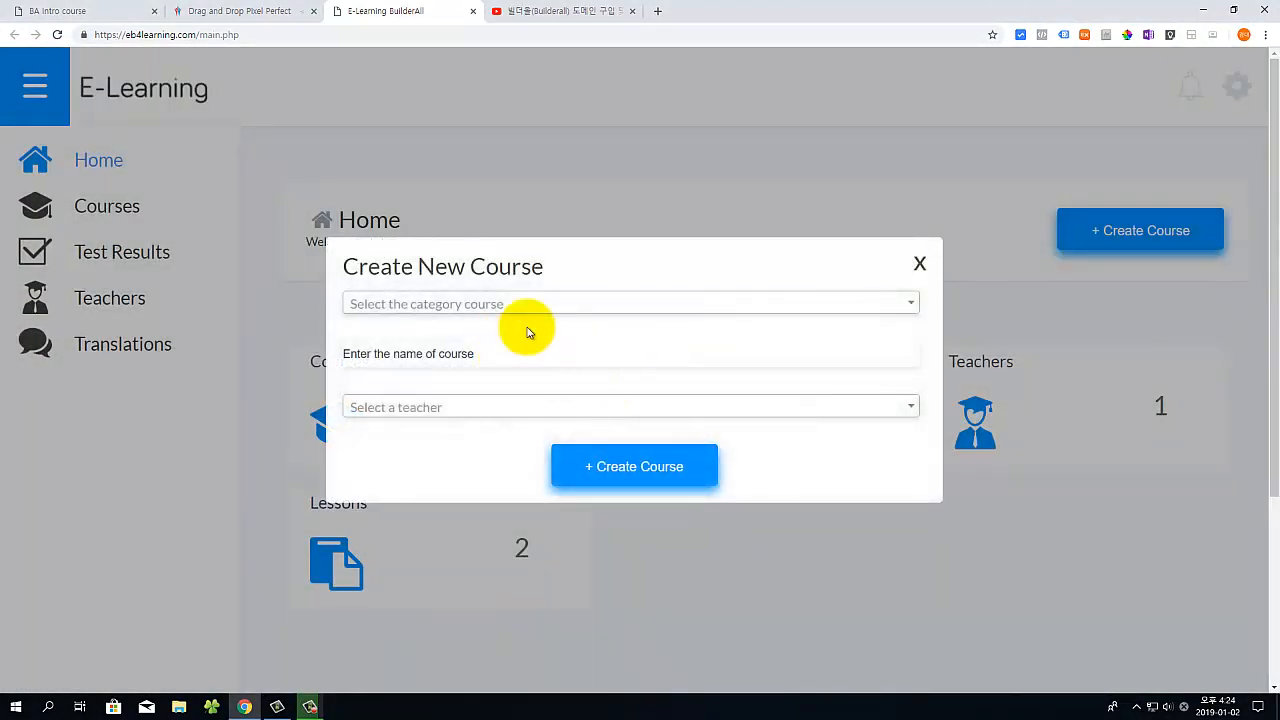
Create the course "E-learning" in the training category with the existing teacher assigned
left_click(908, 307)
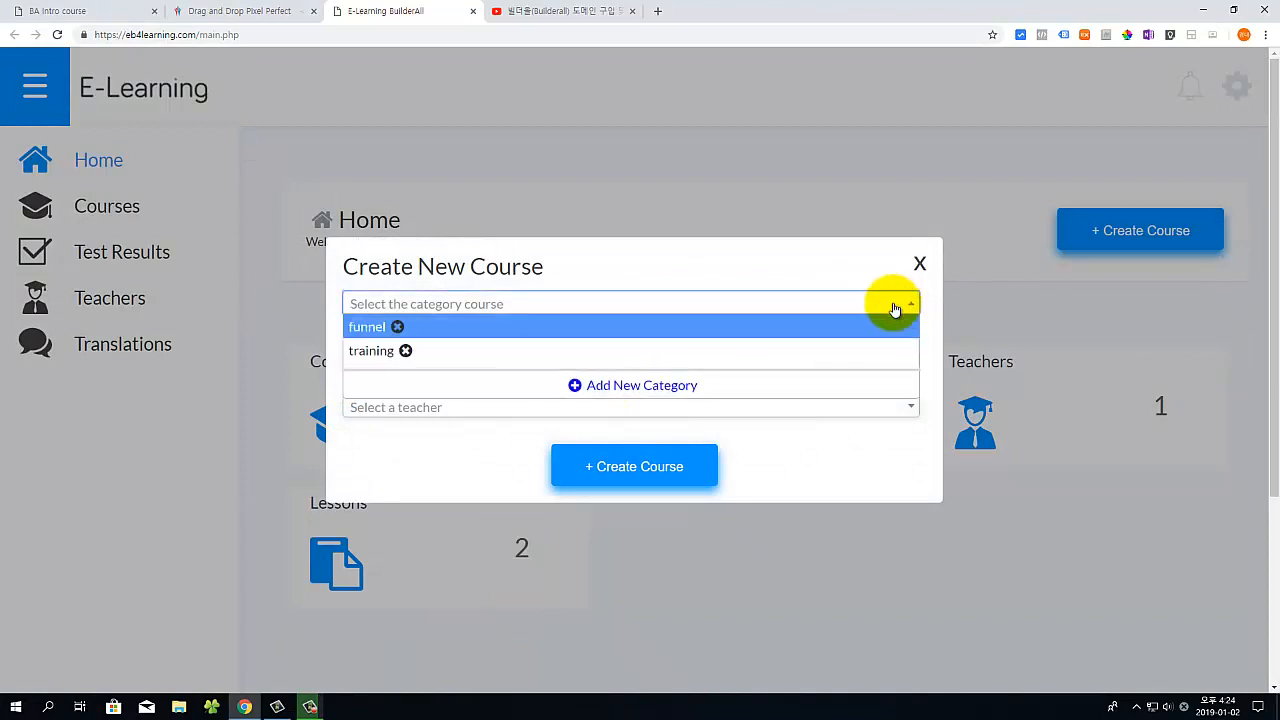
left_click(378, 352)
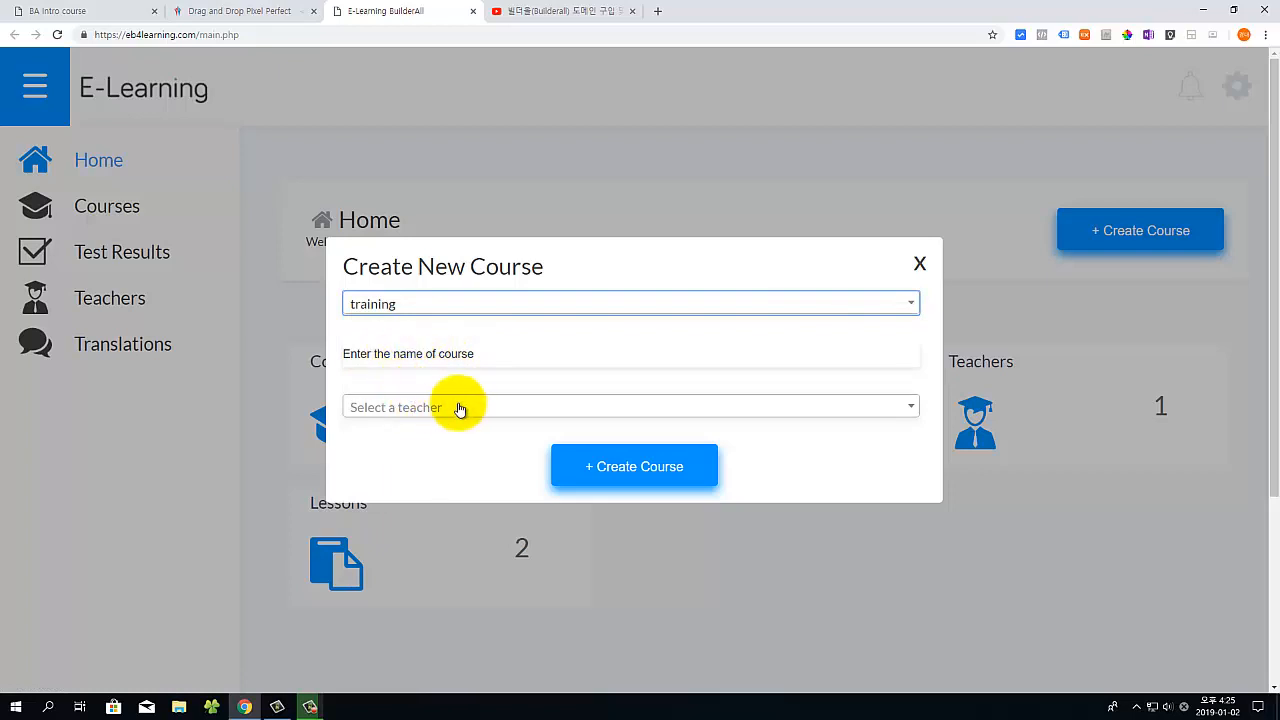
left_click(458, 356)
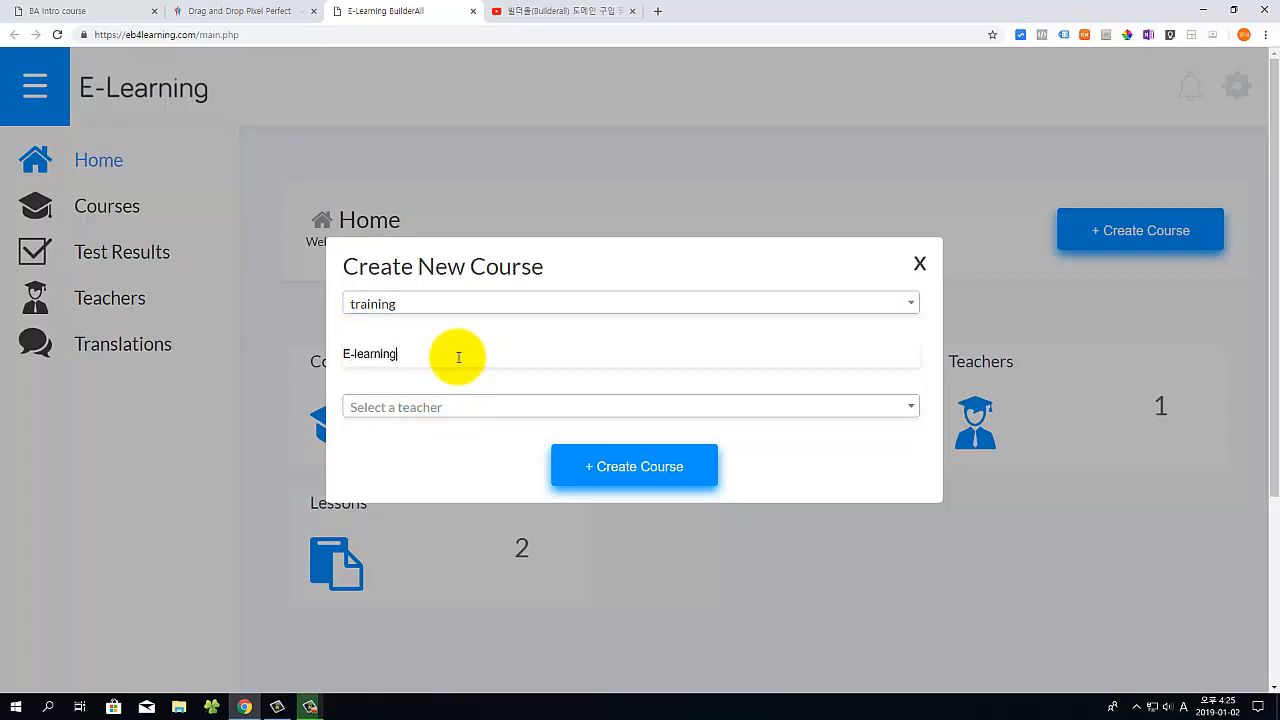
left_click(476, 409)
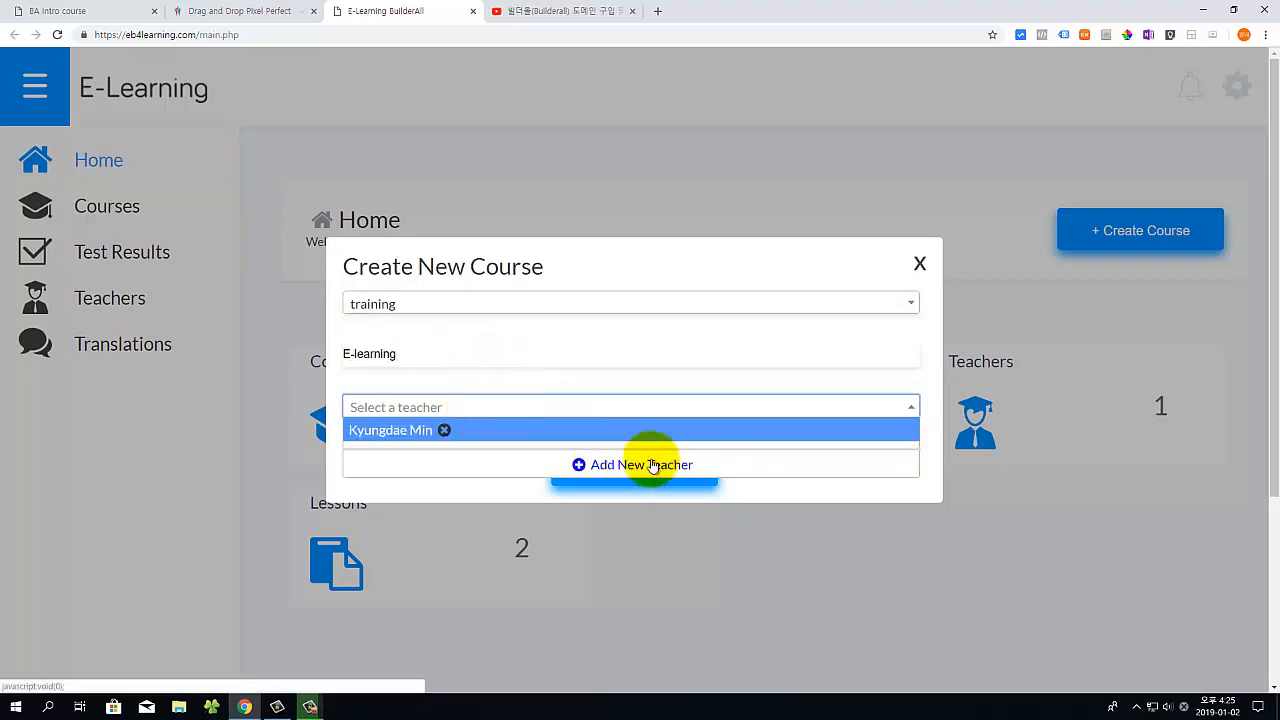
left_click(403, 438)
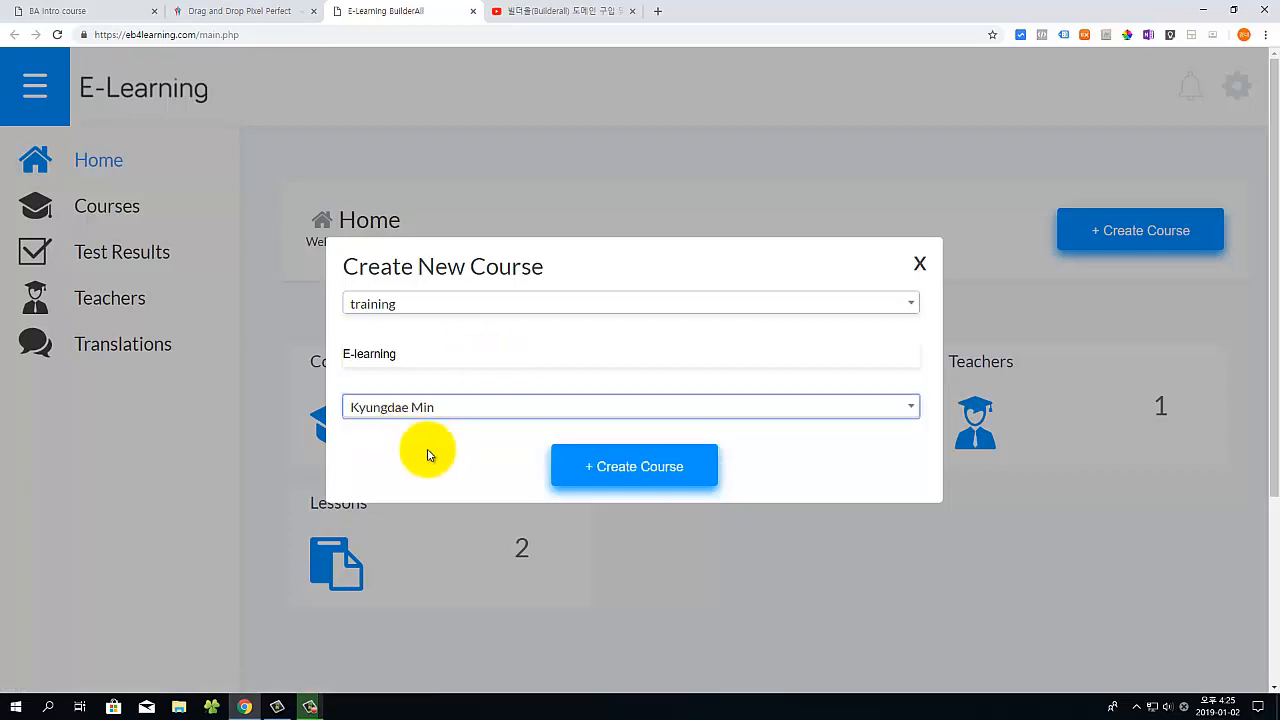
left_click(643, 477)
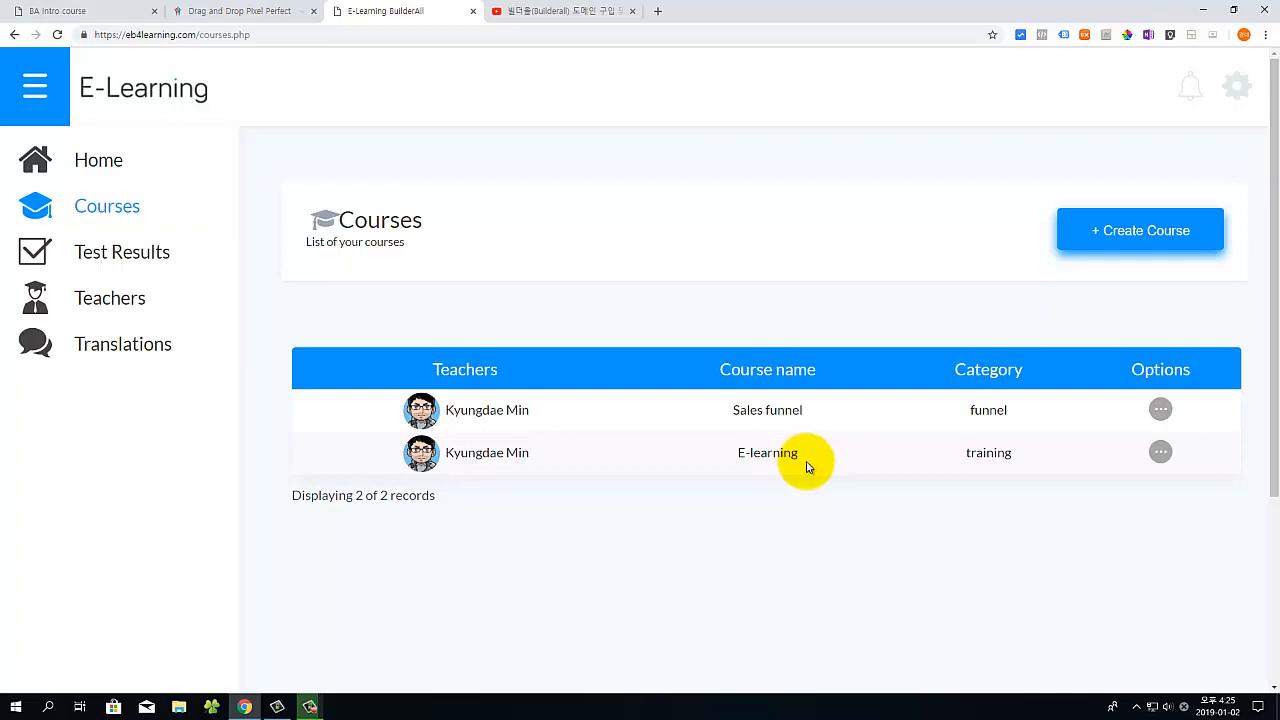
Open the E-learning course in the course list for editing
left_click(1160, 453)
scroll(1200, 500, "down", 2)
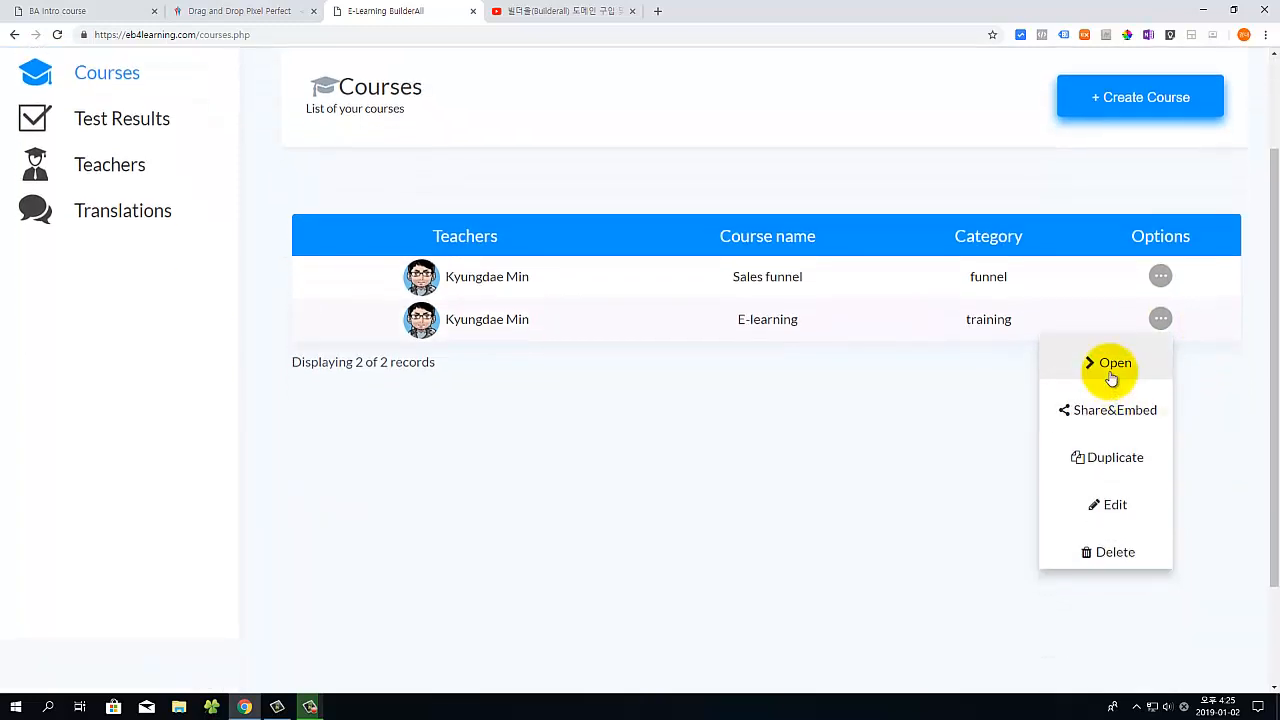
left_click(1108, 507)
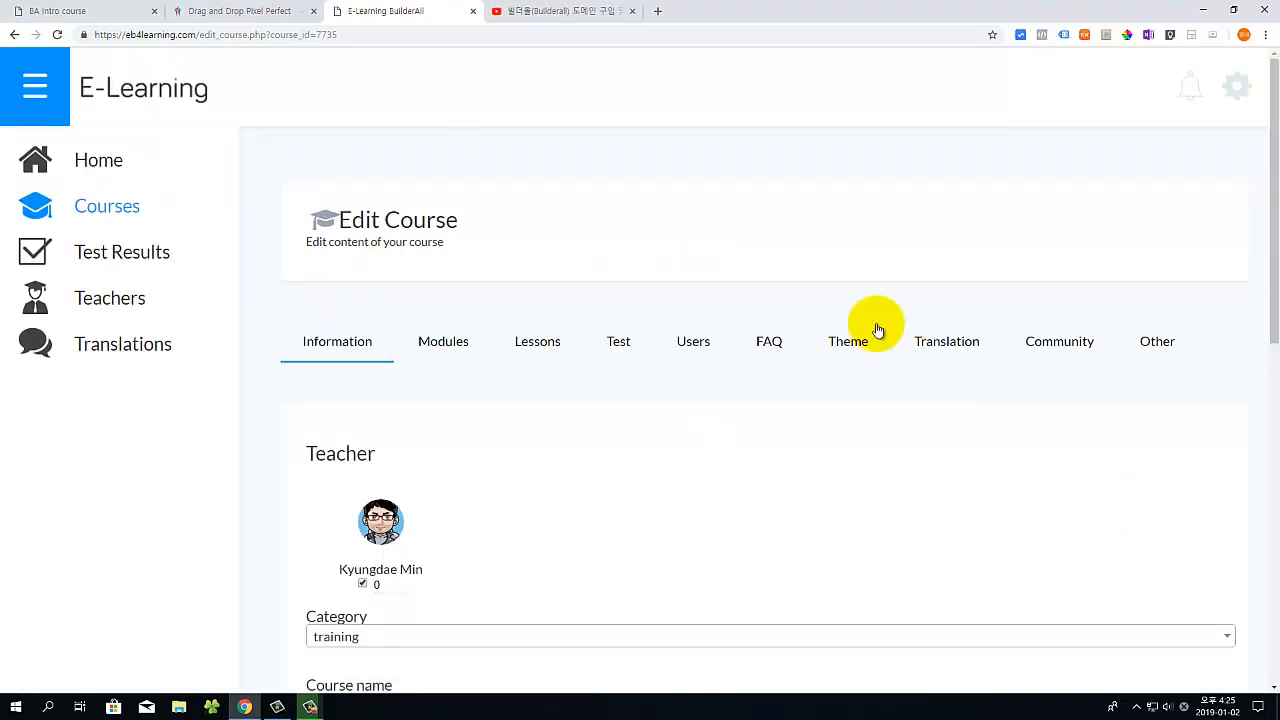
Review the course's information settings, including category, course name and the course language choice
scroll(463, 248, "down", 3)
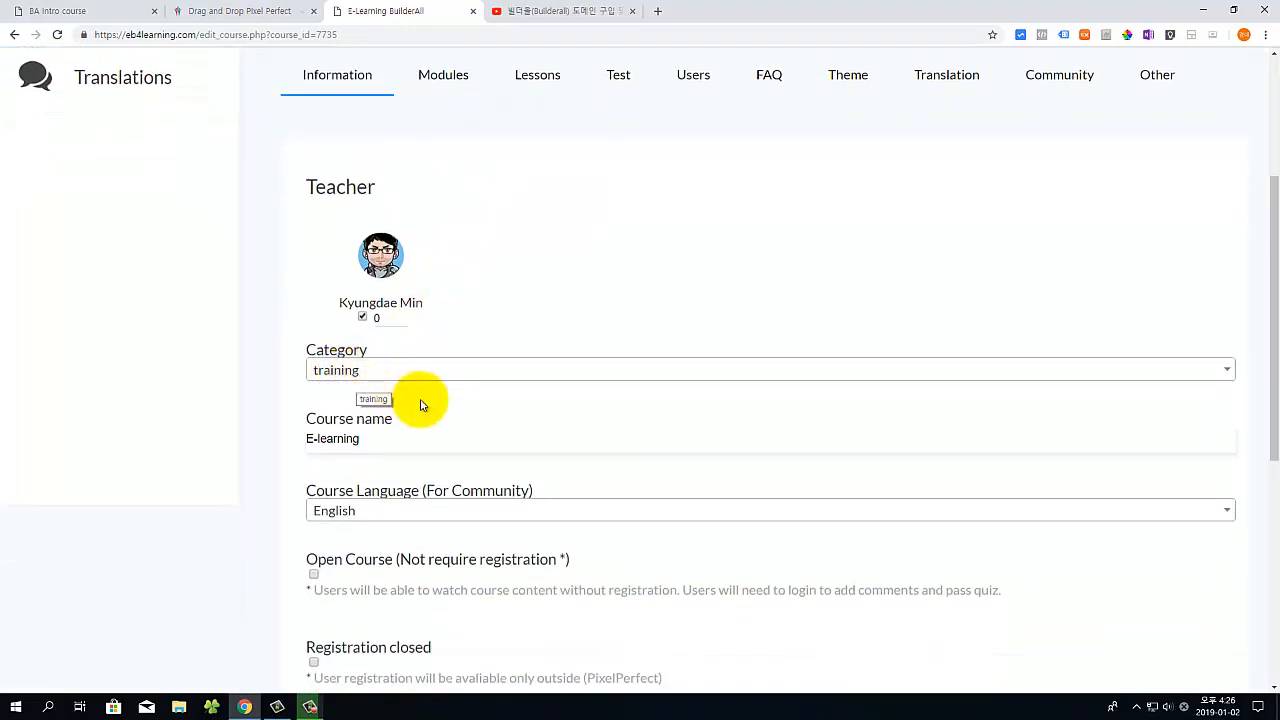
scroll(430, 402, "down", 1)
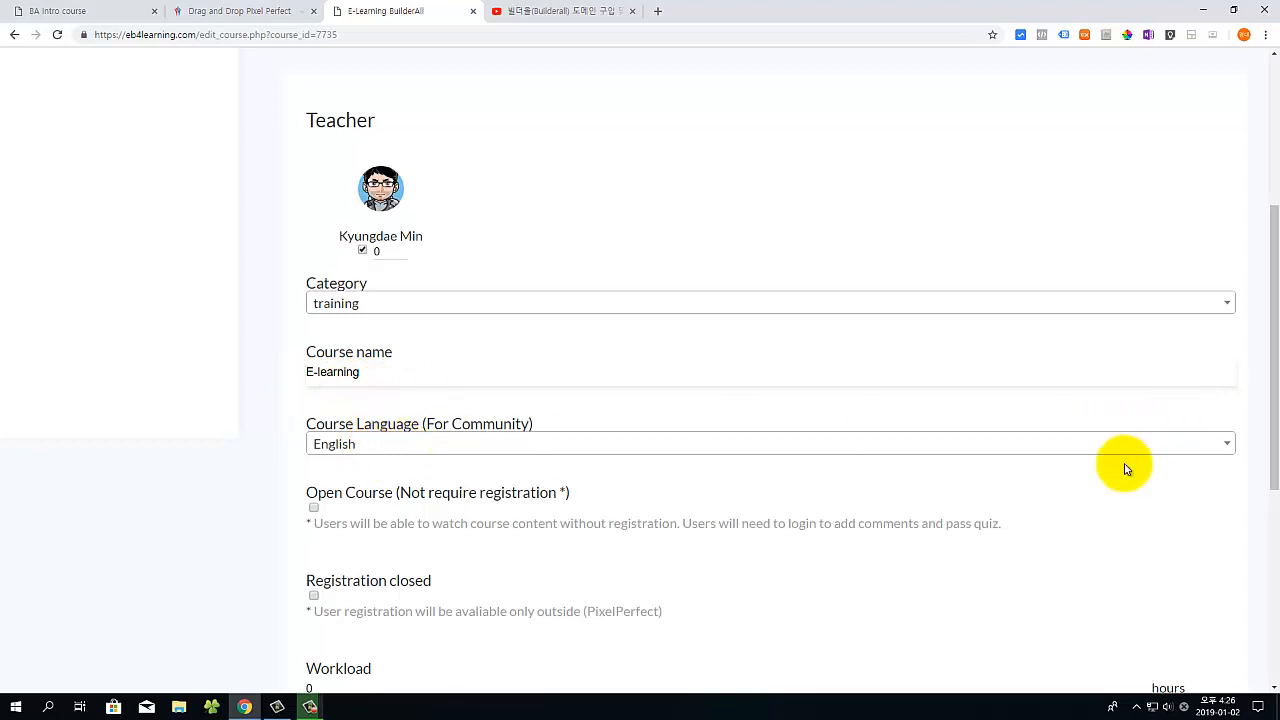
left_click(1192, 445)
left_click(1194, 446)
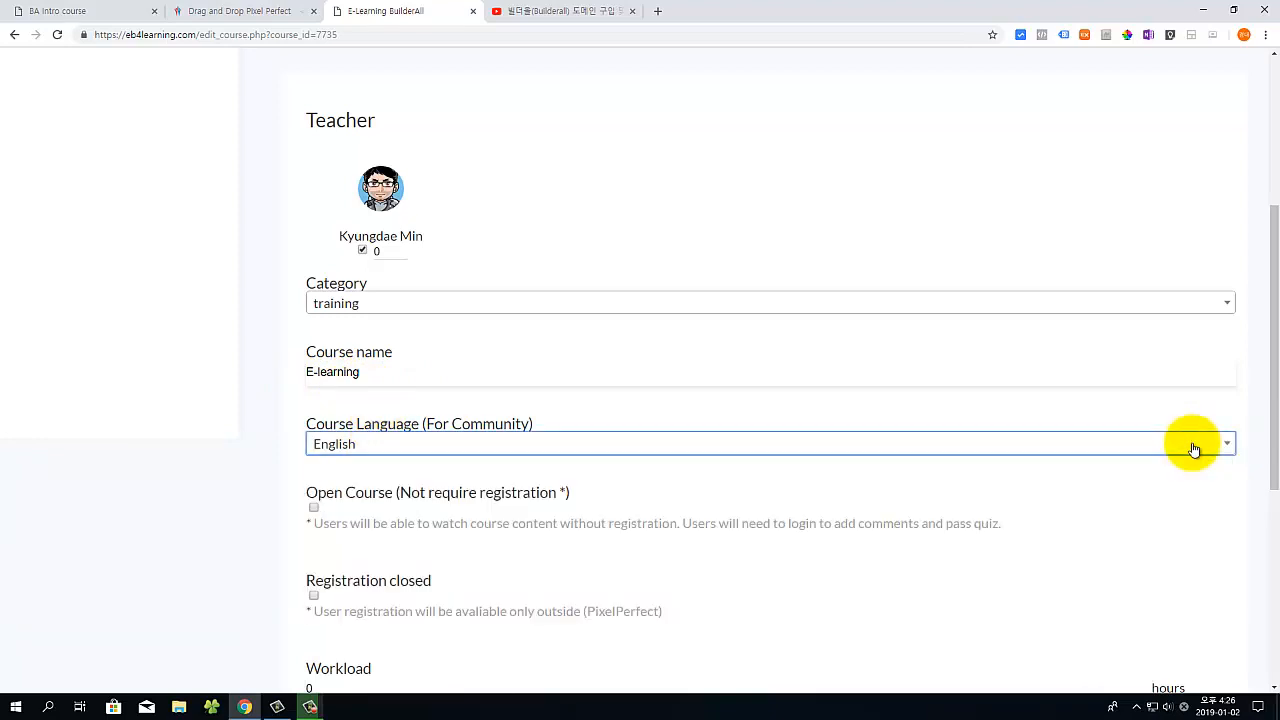
Set the course workload to 1 hour
scroll(401, 450, "down", 2)
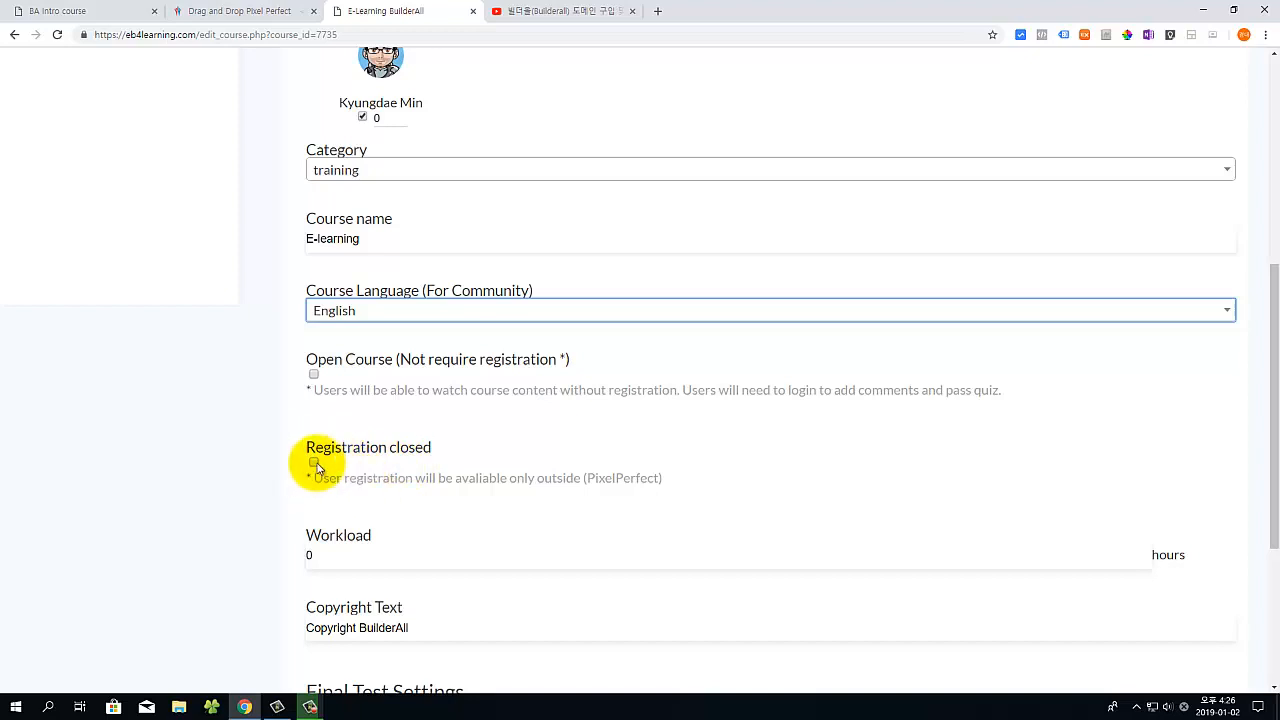
scroll(485, 494, "down", 1)
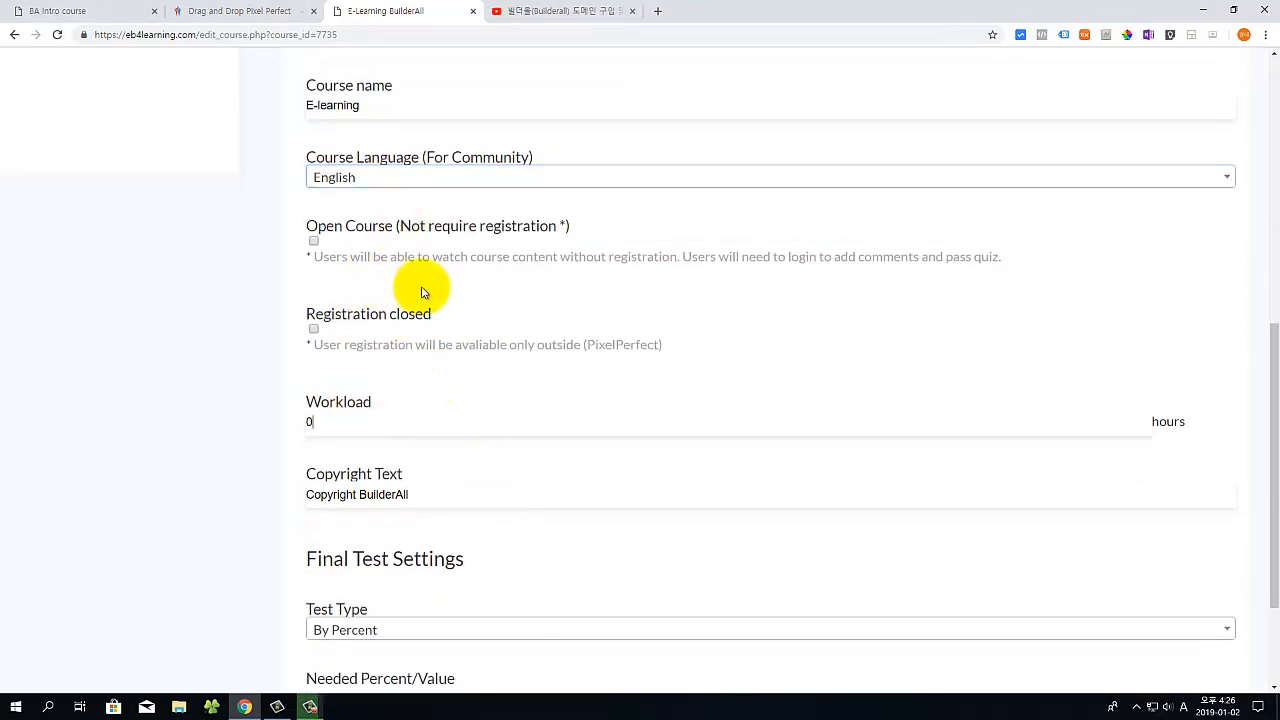
left_click(335, 429)
key("BackSpace")
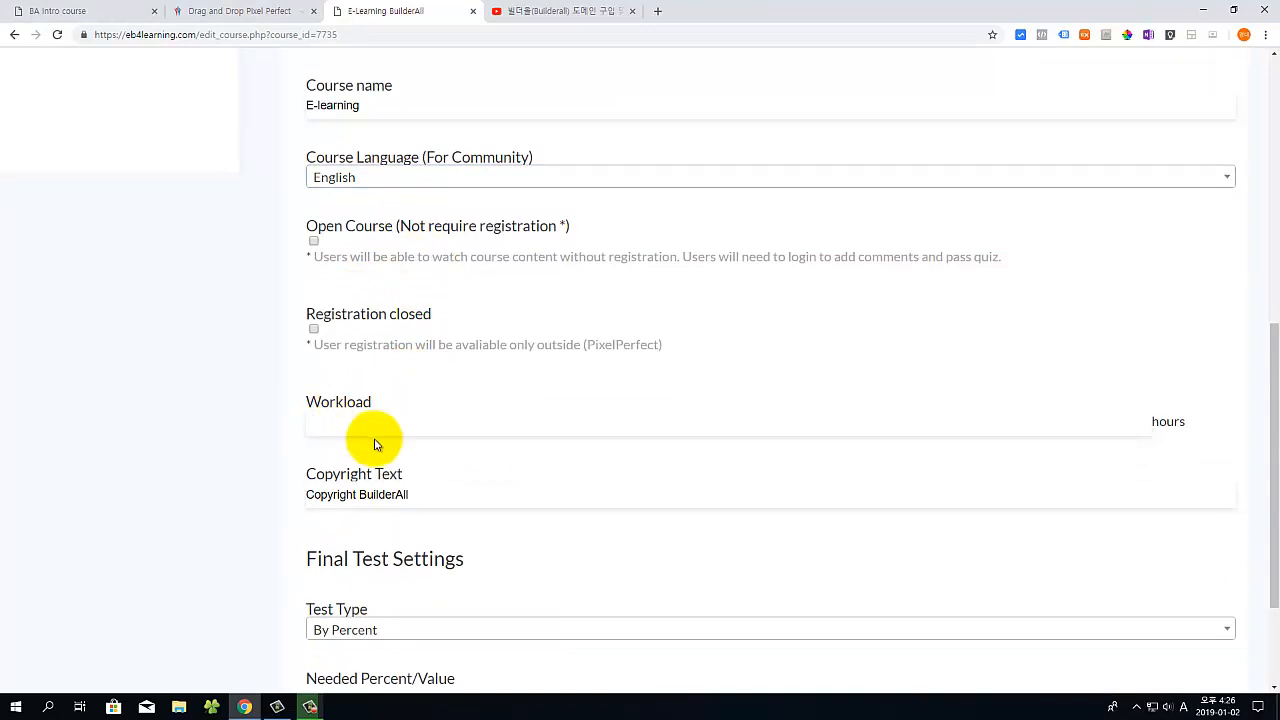
type("1")
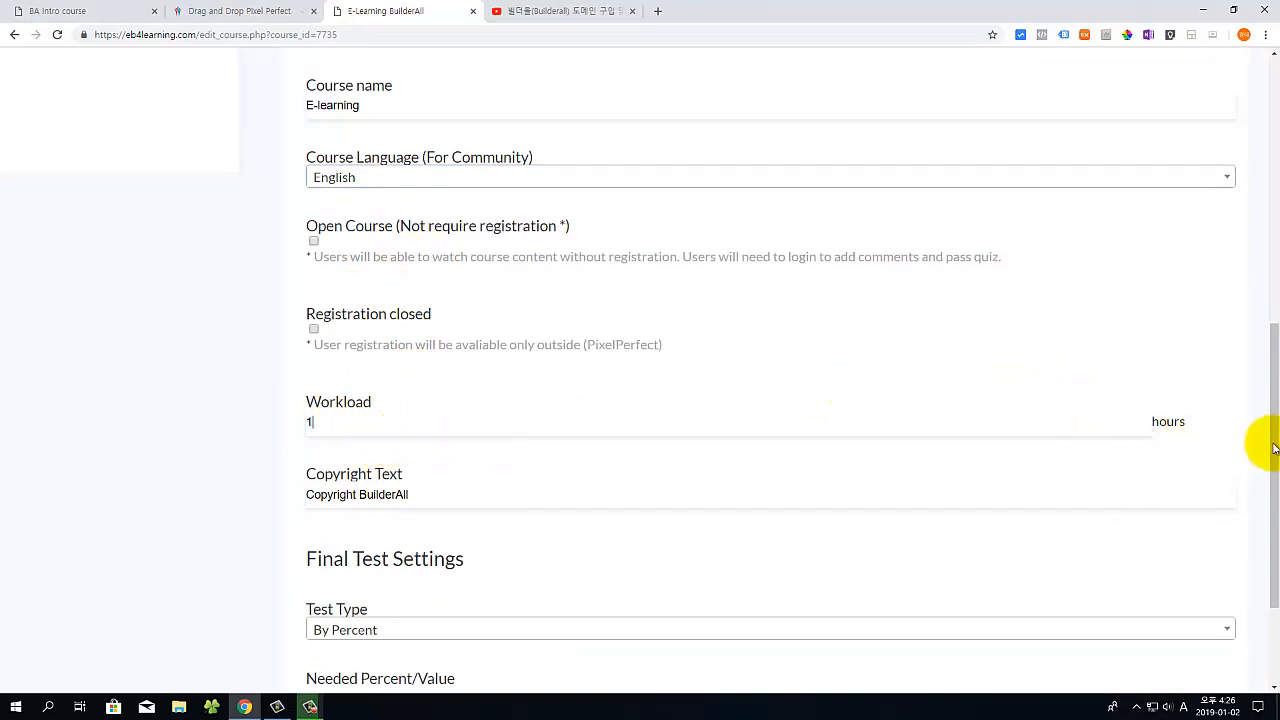
Replace the copyright text with "Copyright findfunnel" and save the course information
scroll(906, 486, "down", 1)
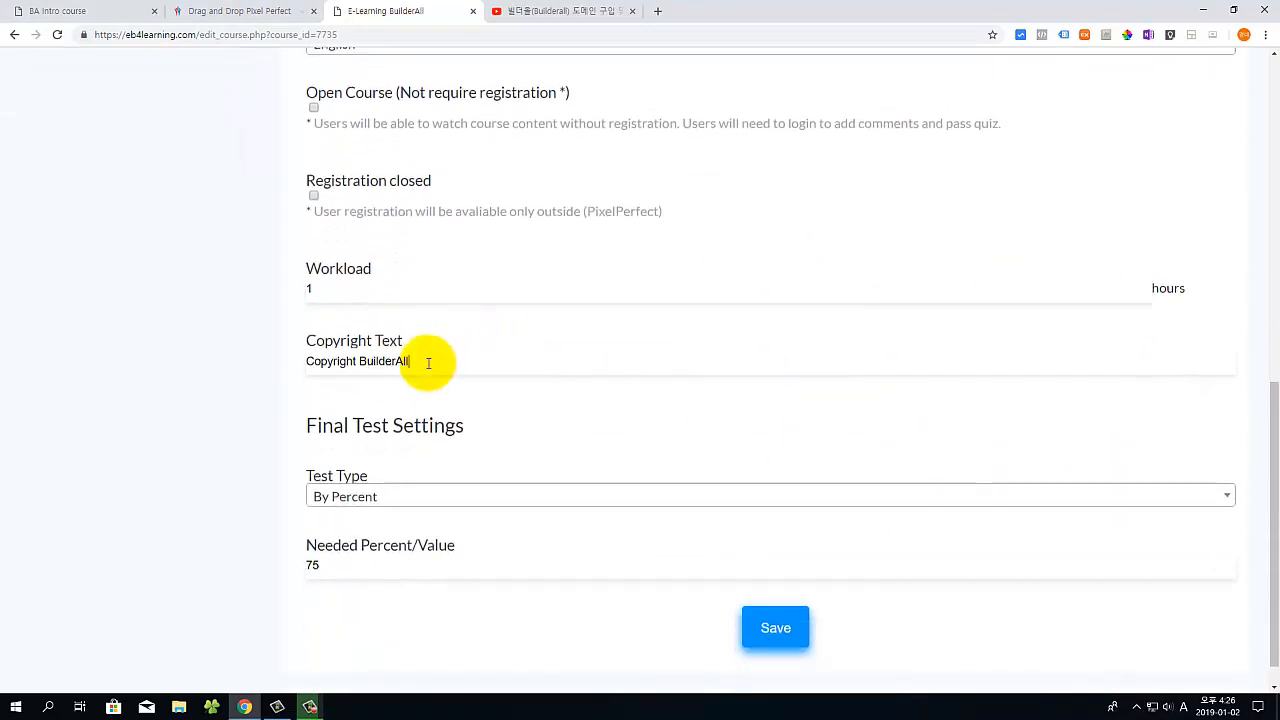
left_click_drag(428, 363, 359, 362)
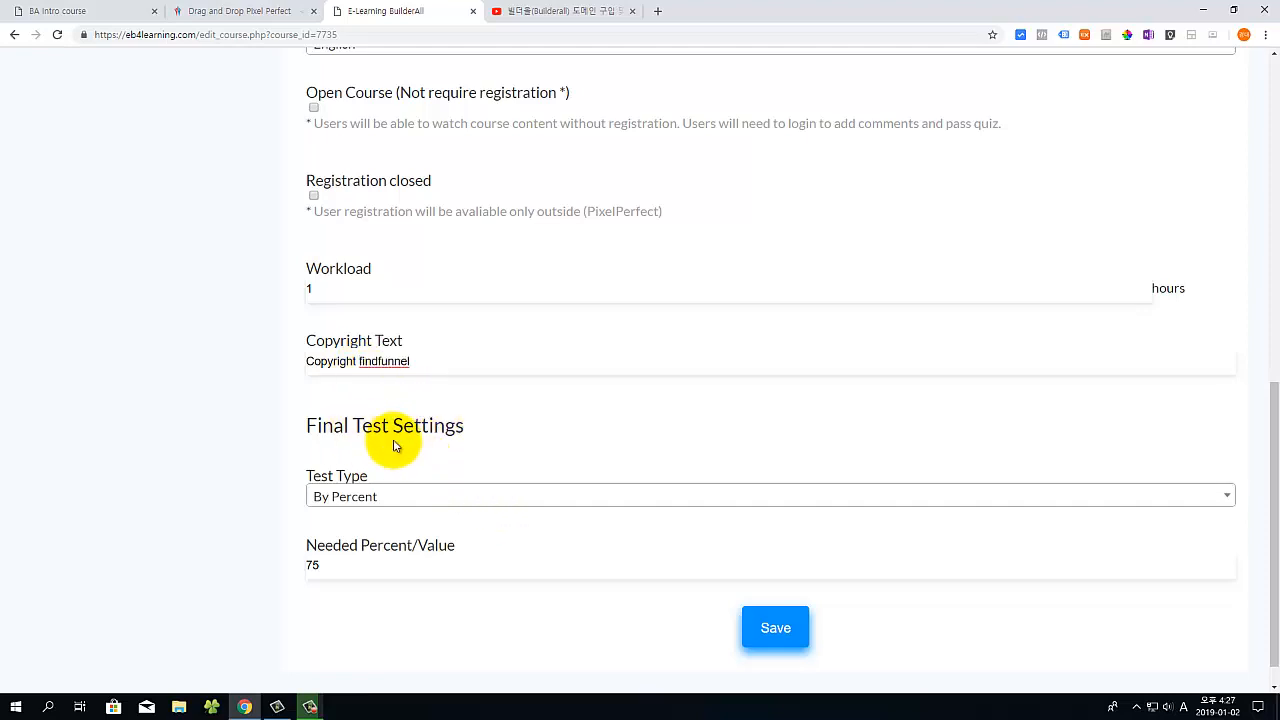
left_click(457, 498)
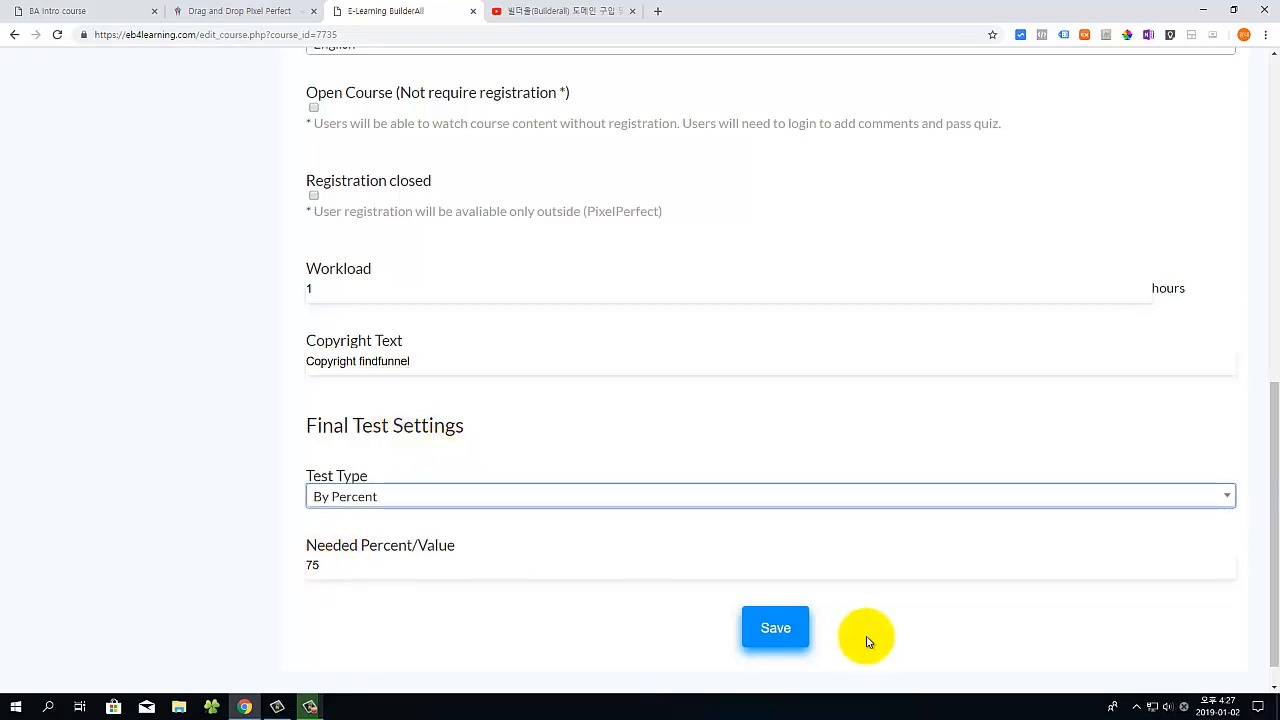
left_click(762, 636)
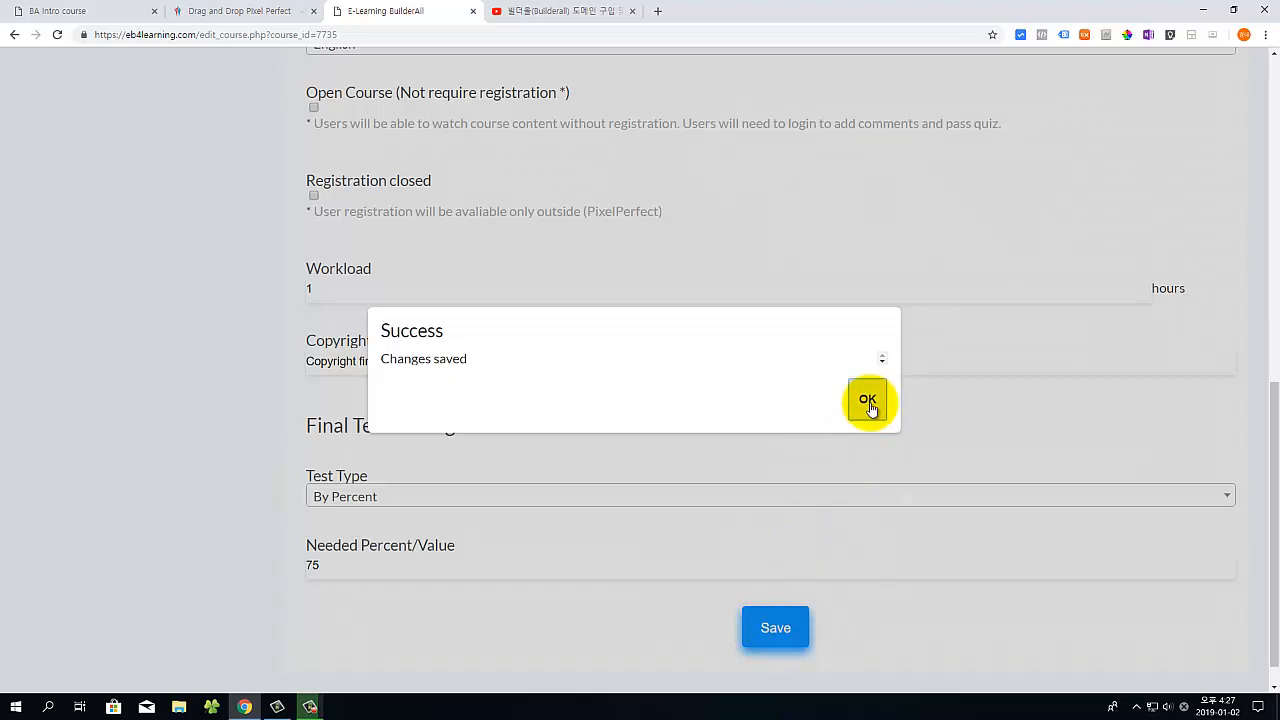
left_click(867, 402)
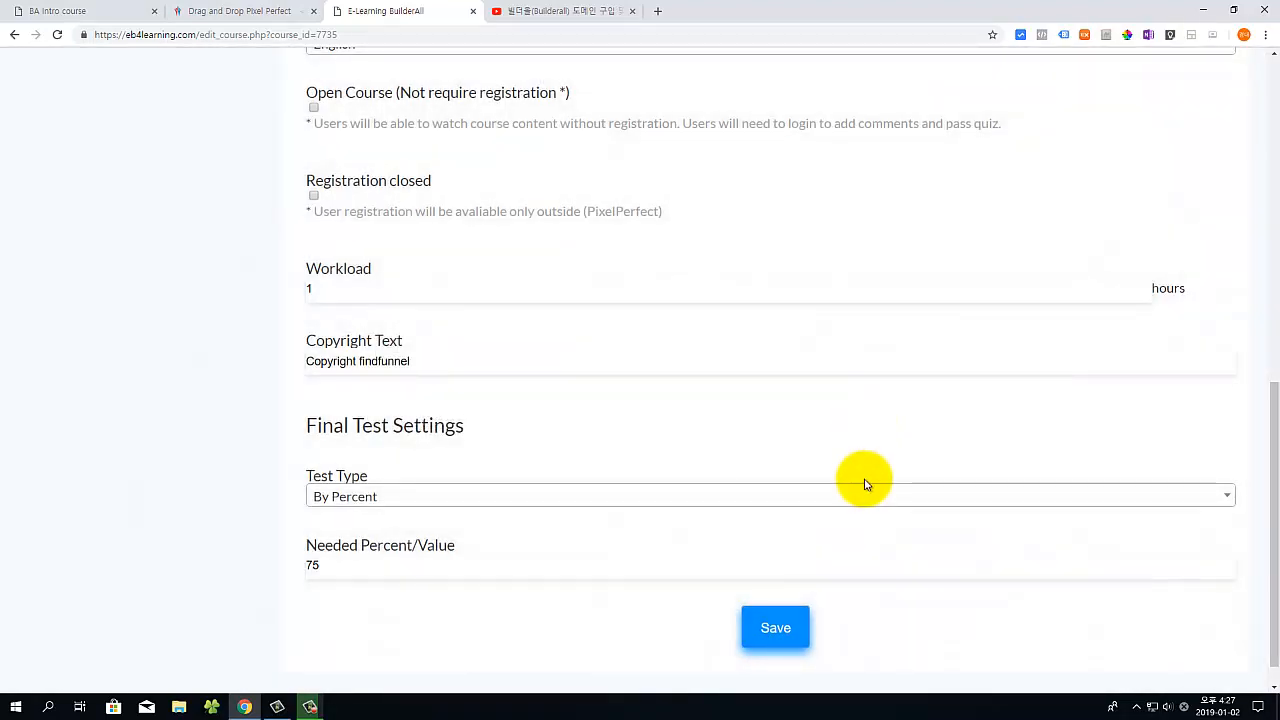
Create a course module named "module1" with the description "domain" and check which options are available for it
scroll(860, 492, "up", 10)
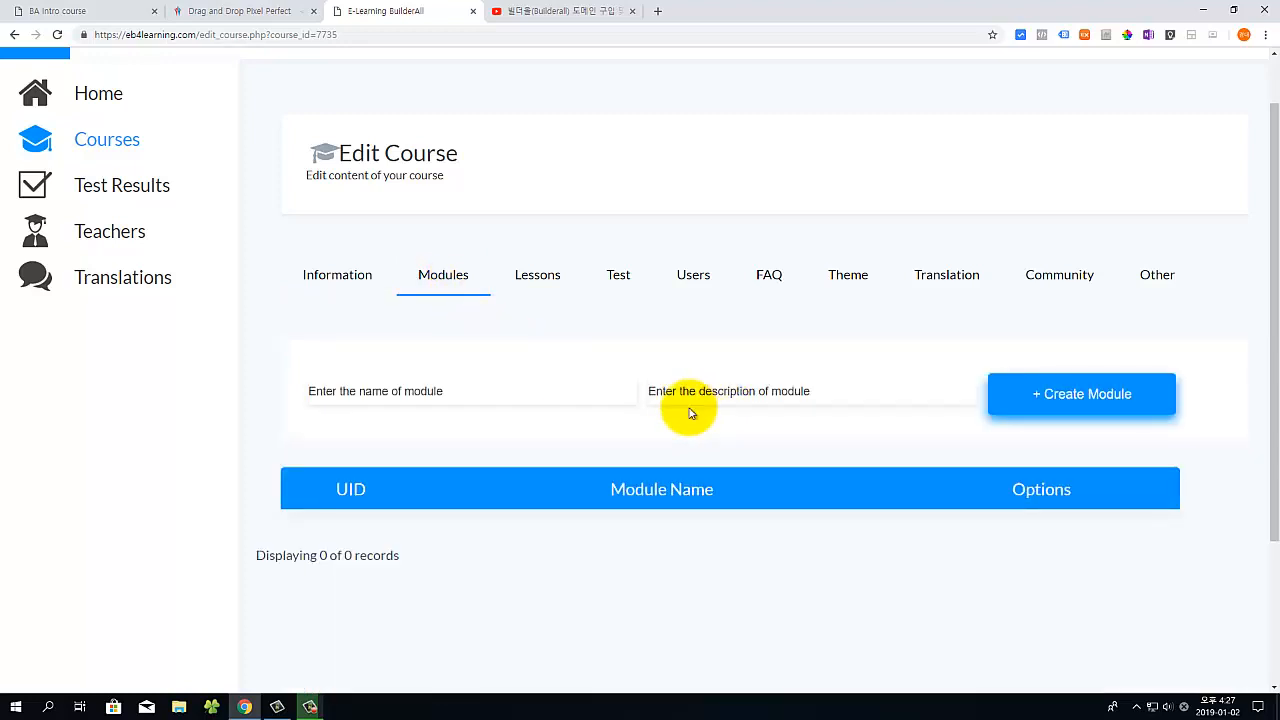
left_click(506, 395)
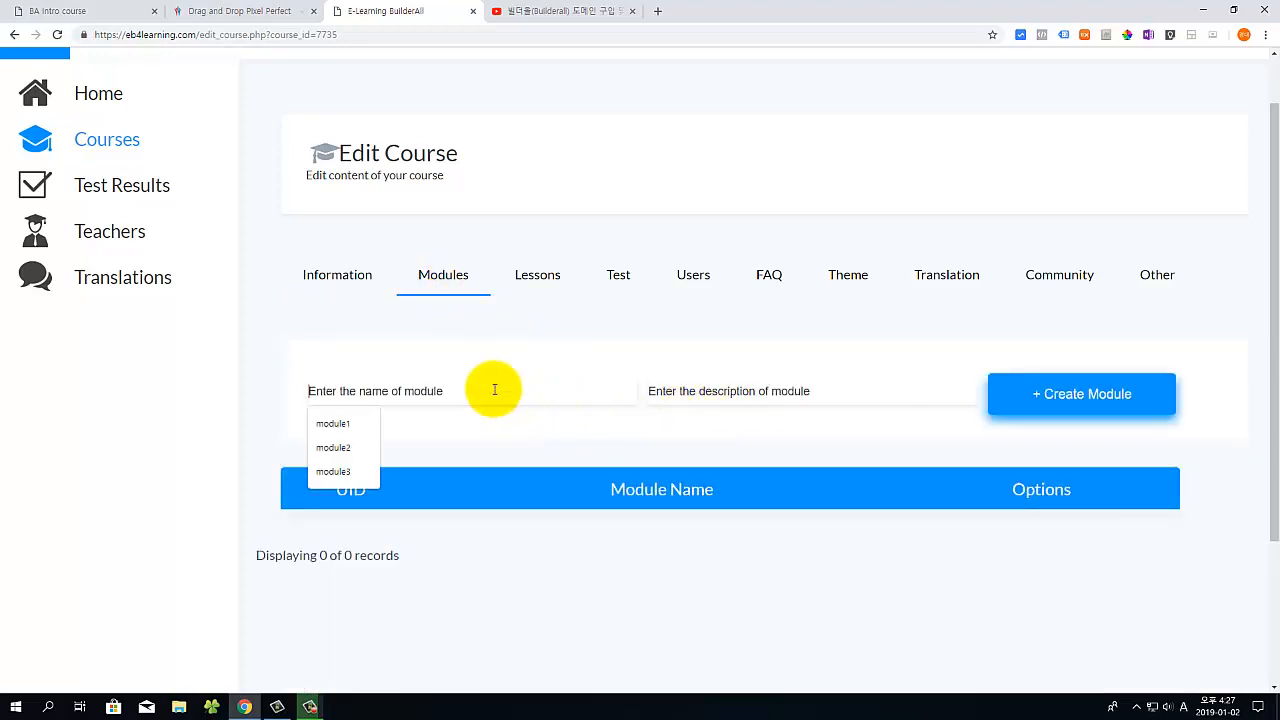
left_click(323, 425)
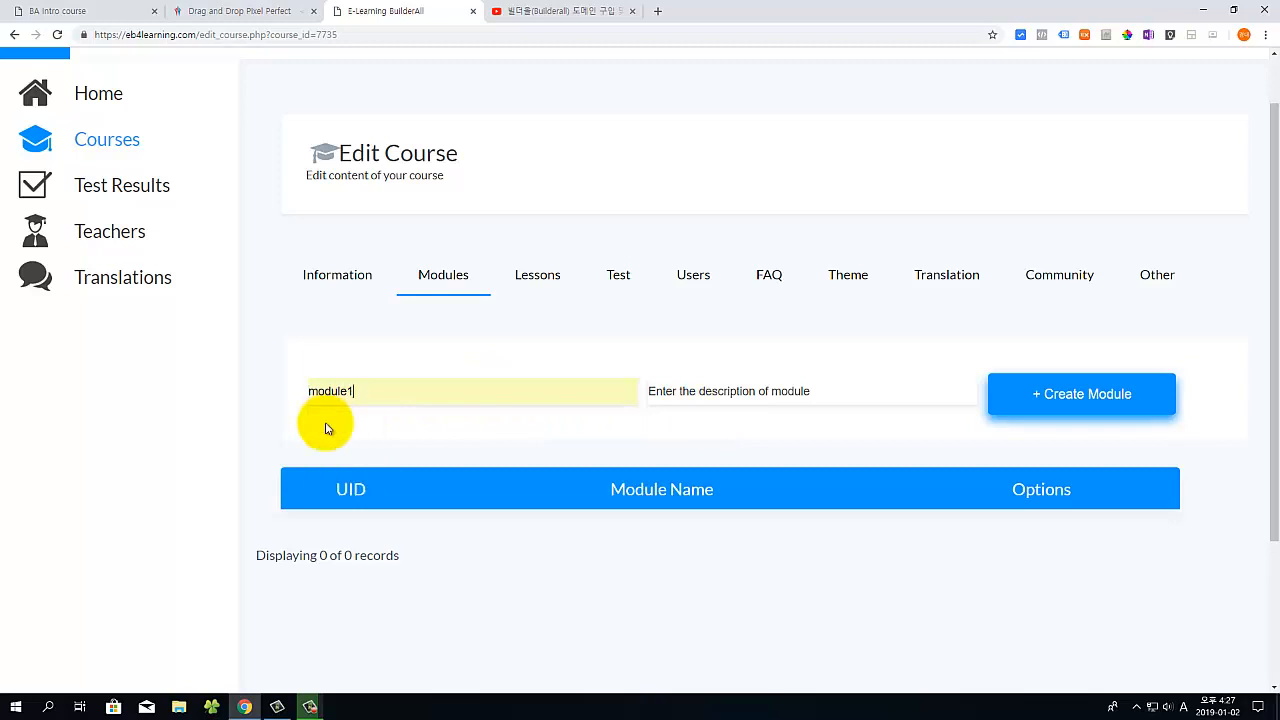
left_click(797, 394)
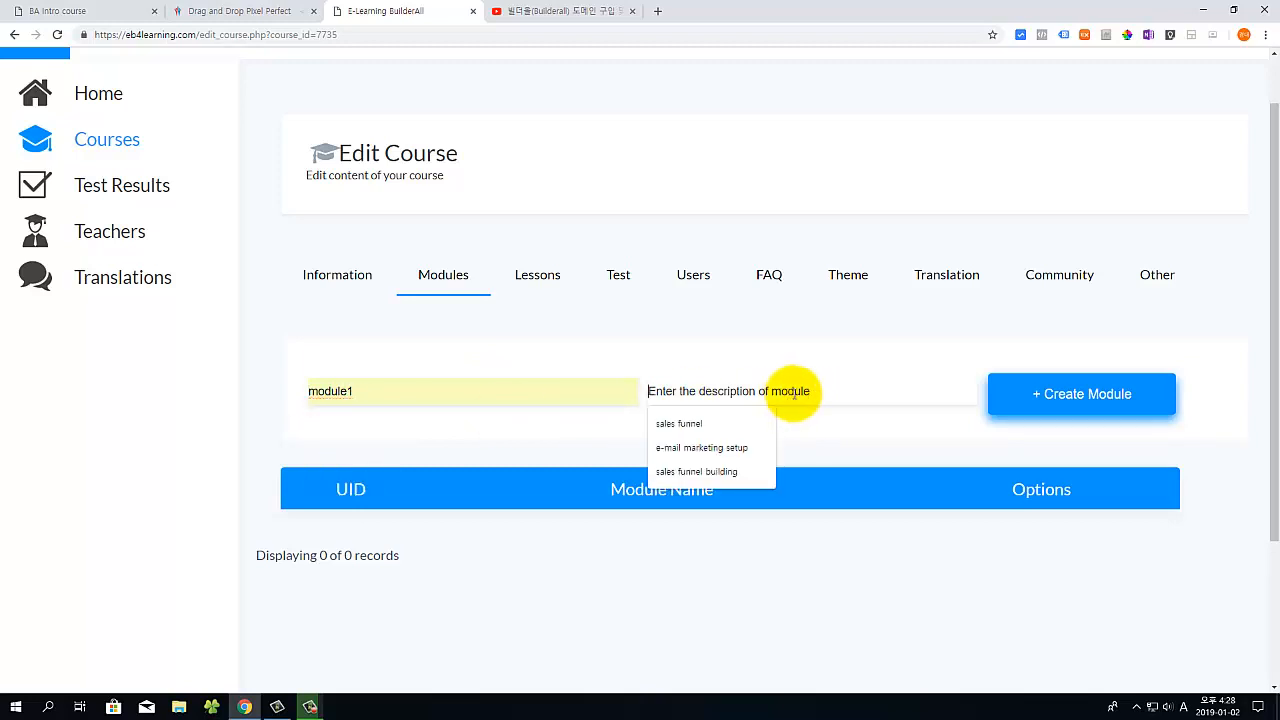
left_click(106, 12)
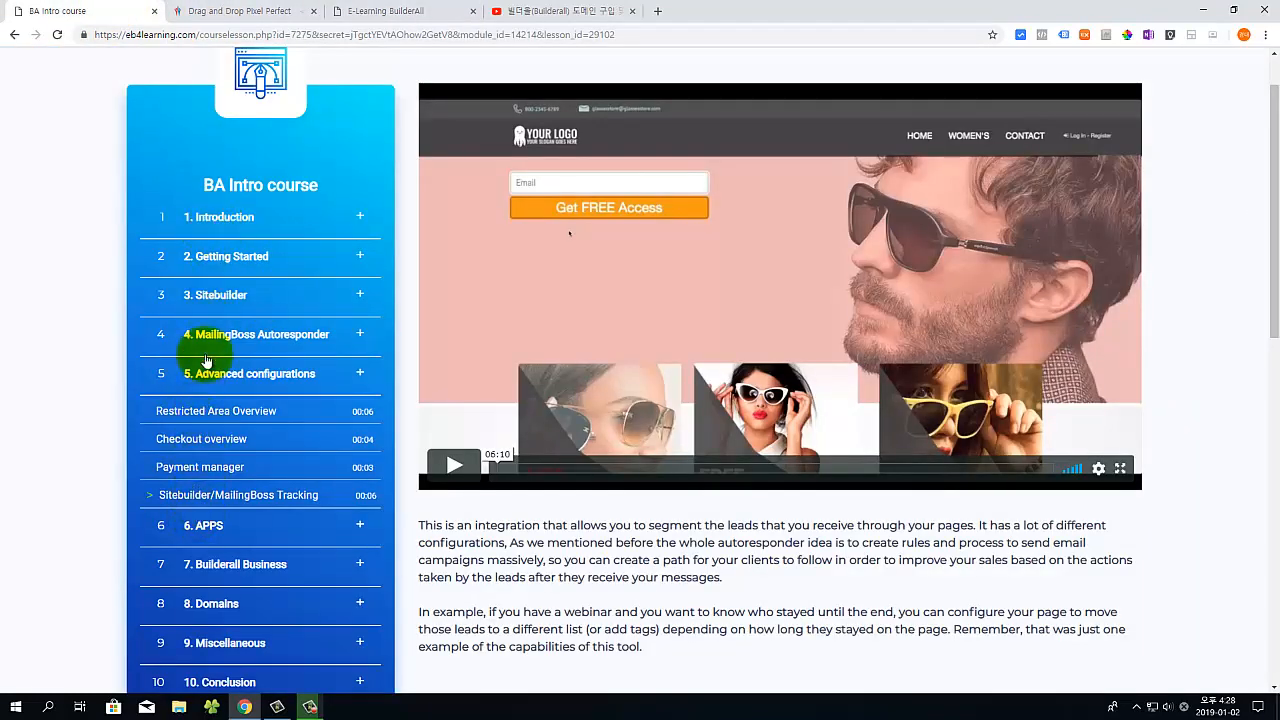
left_click(380, 12)
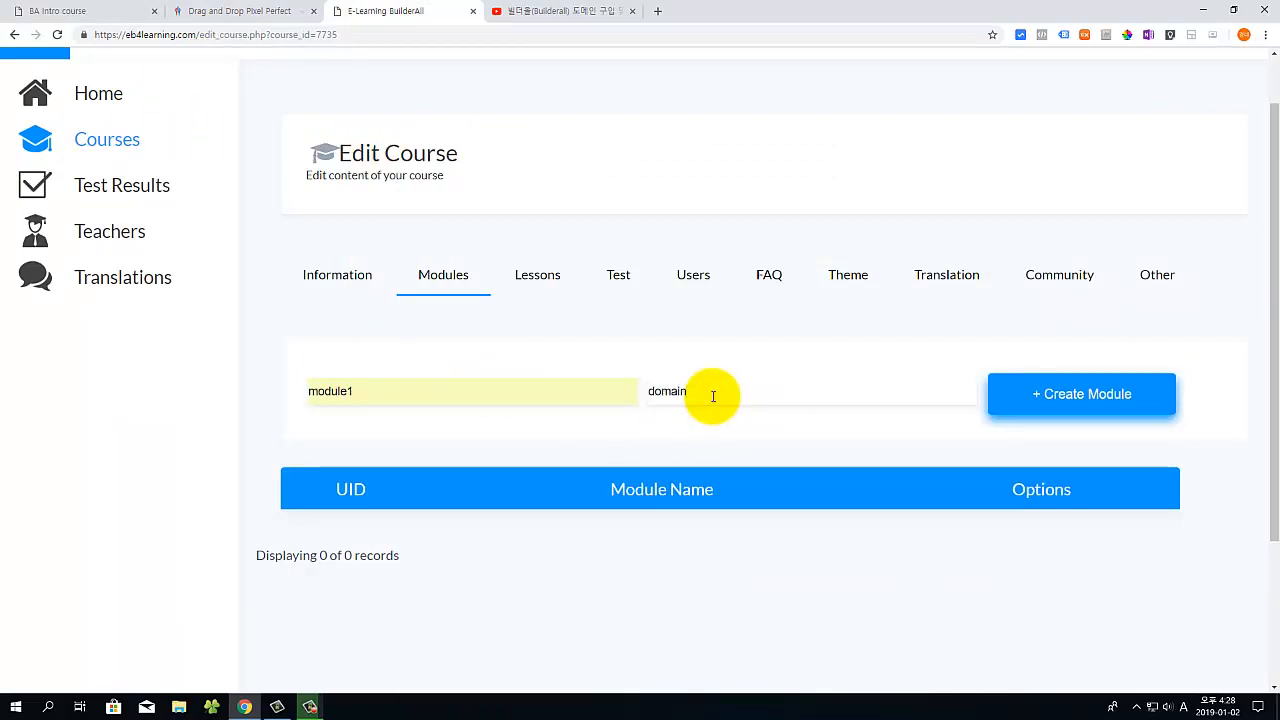
left_click(1096, 404)
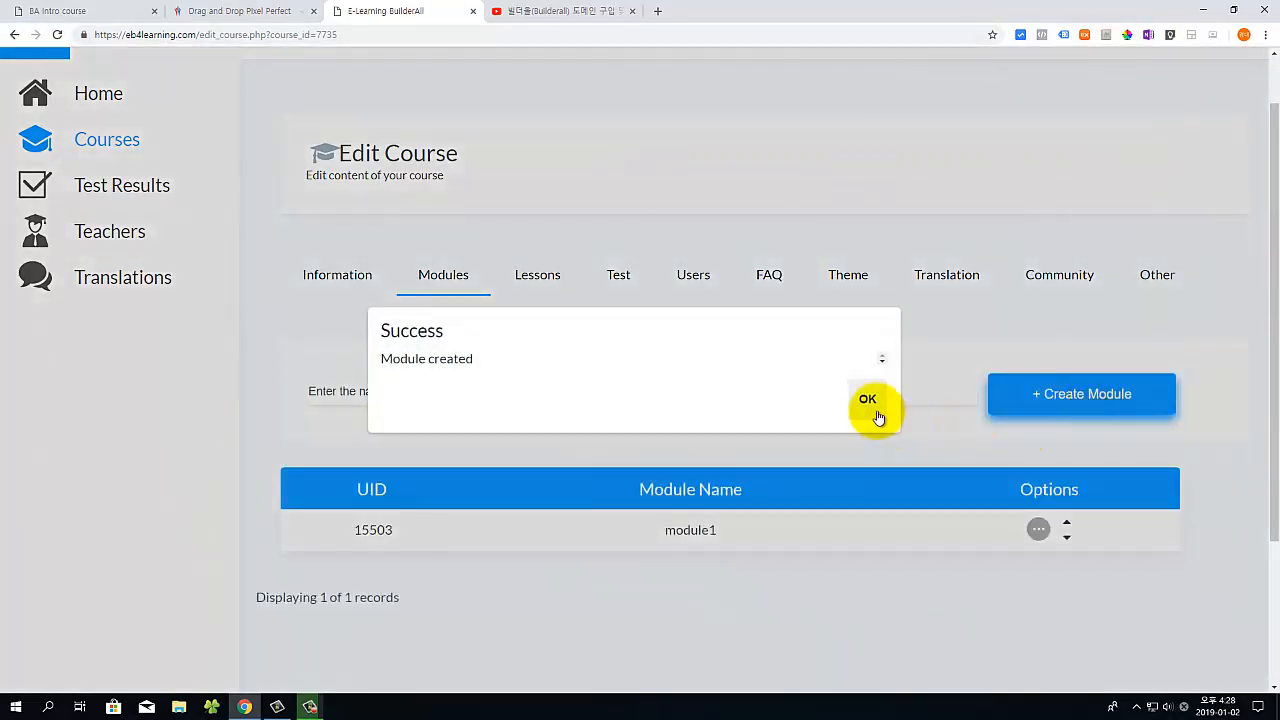
left_click(867, 400)
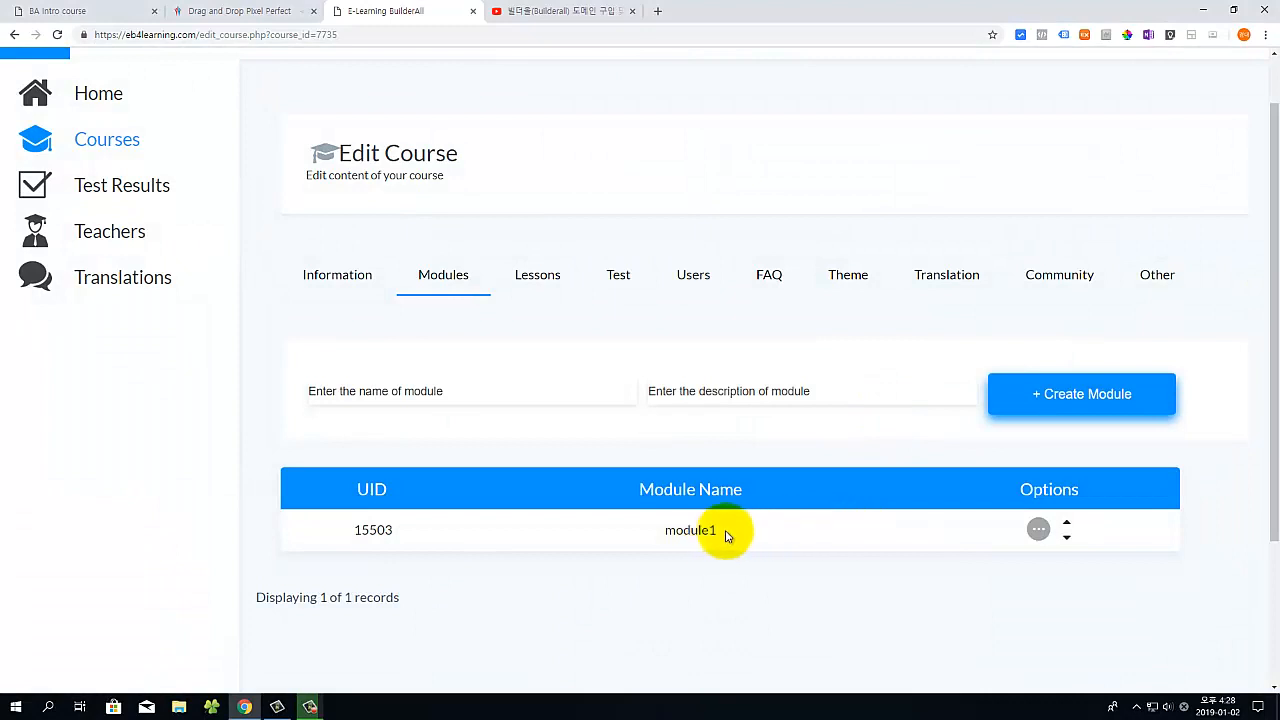
left_click(1039, 532)
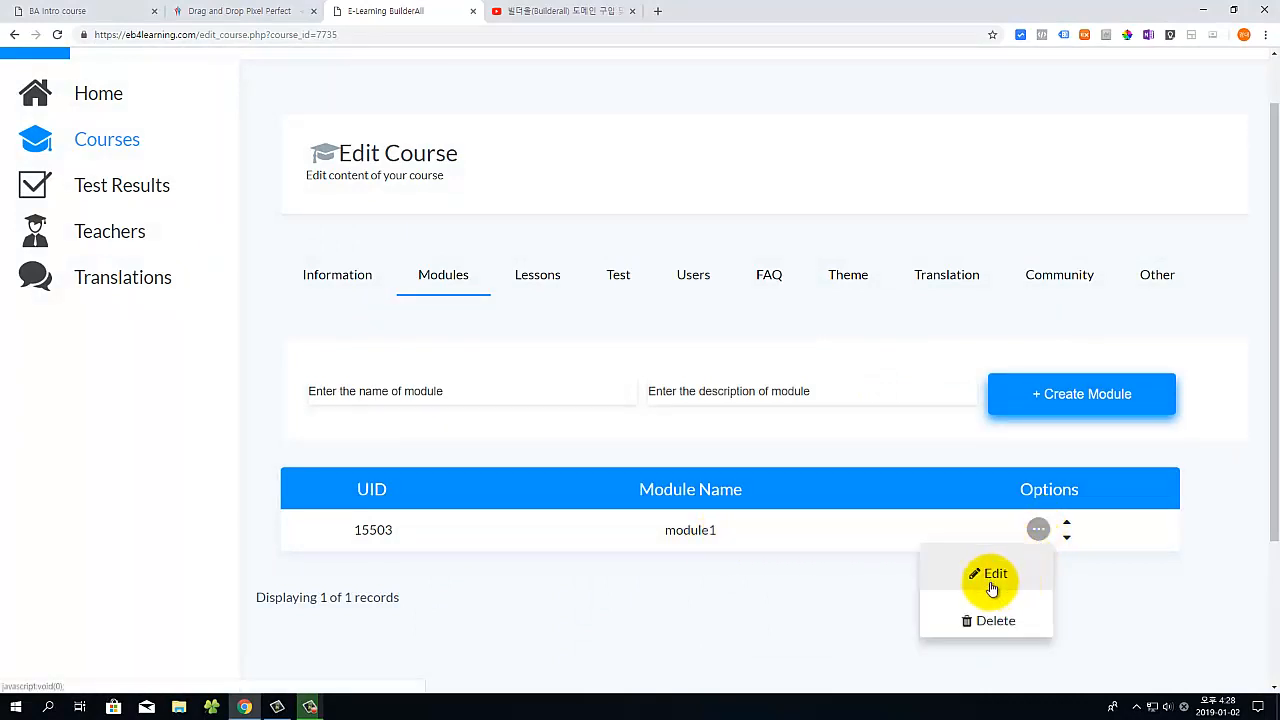
left_click(1045, 530)
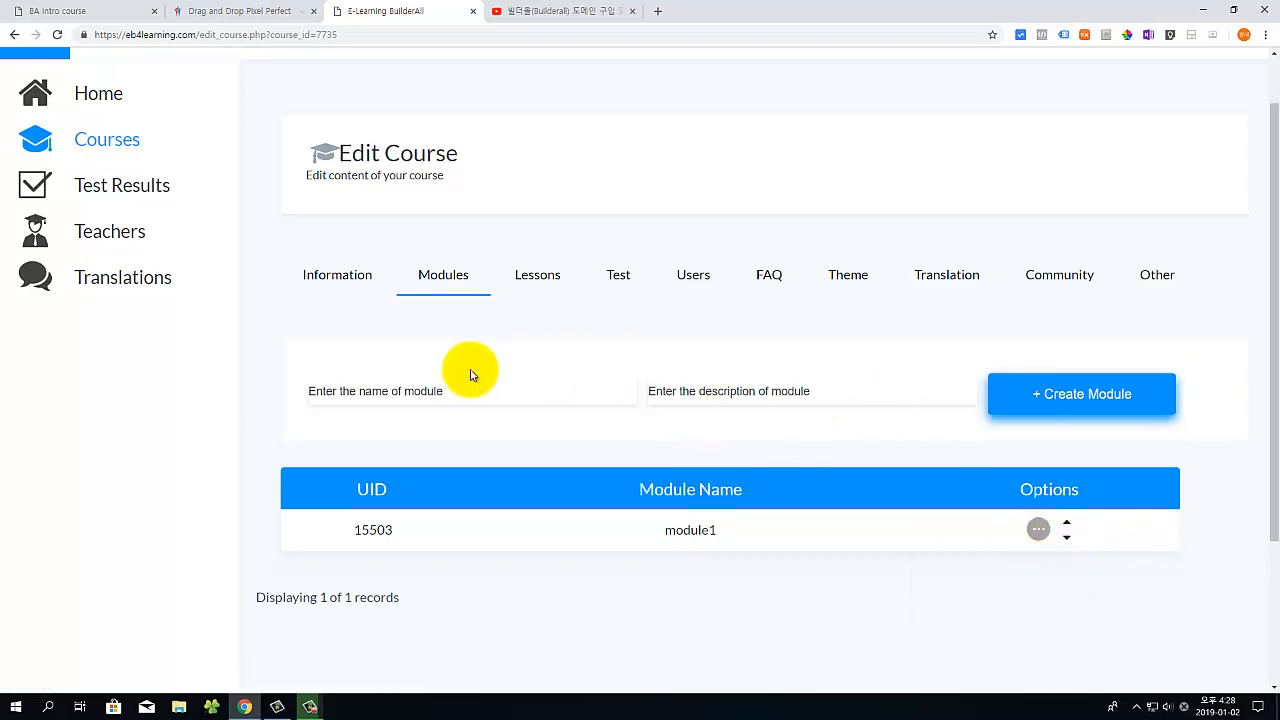
Create a second course module named "module2" with the description "e-mail setting"
left_click(438, 390)
left_click(351, 445)
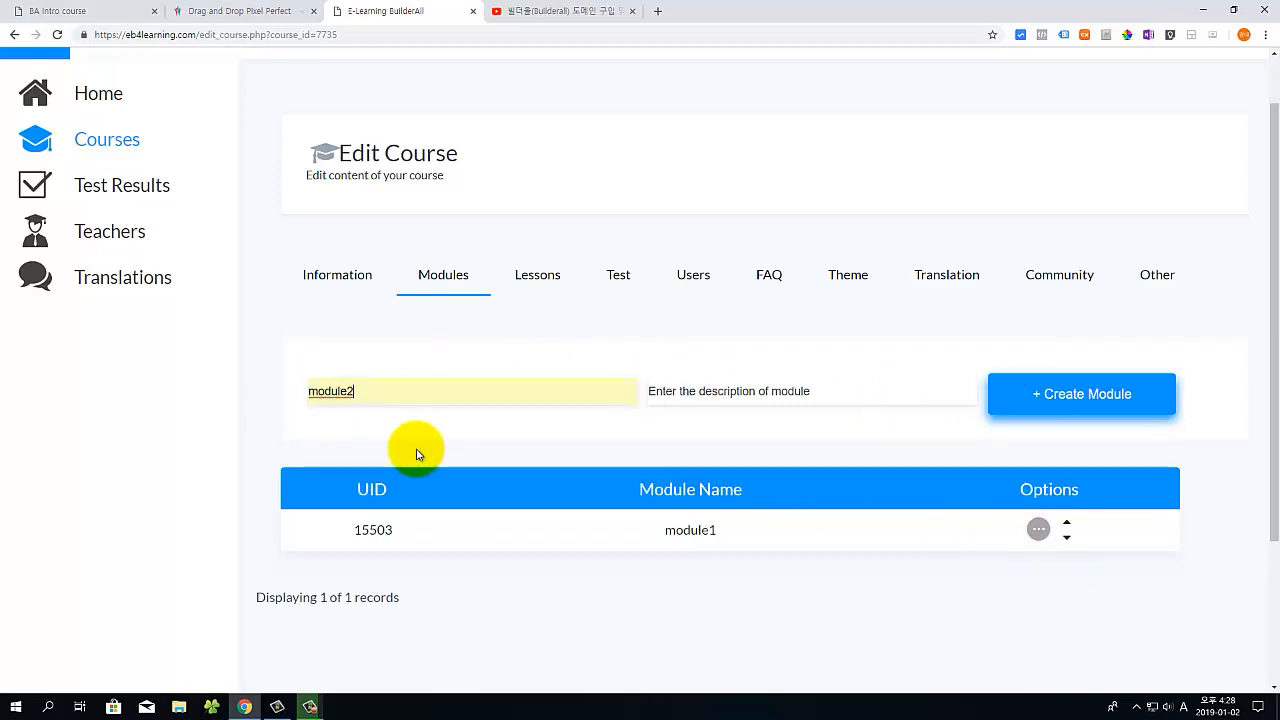
left_click(762, 391)
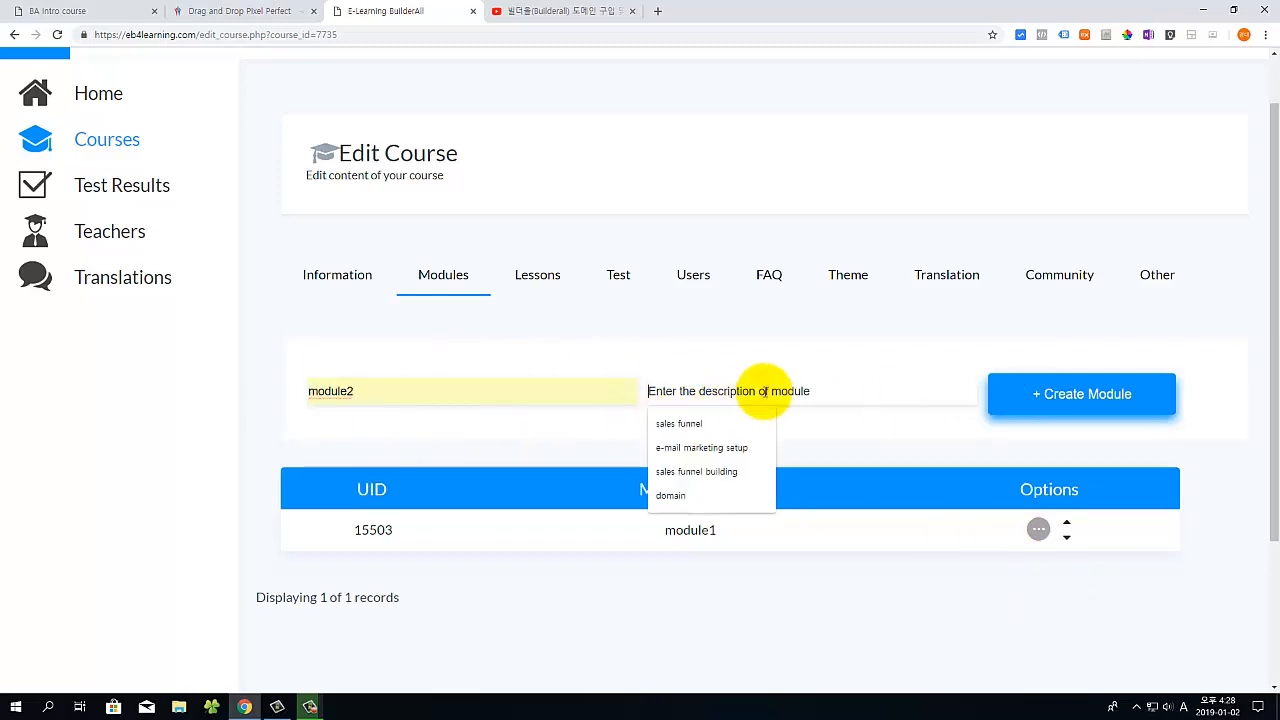
type("e-mail setting")
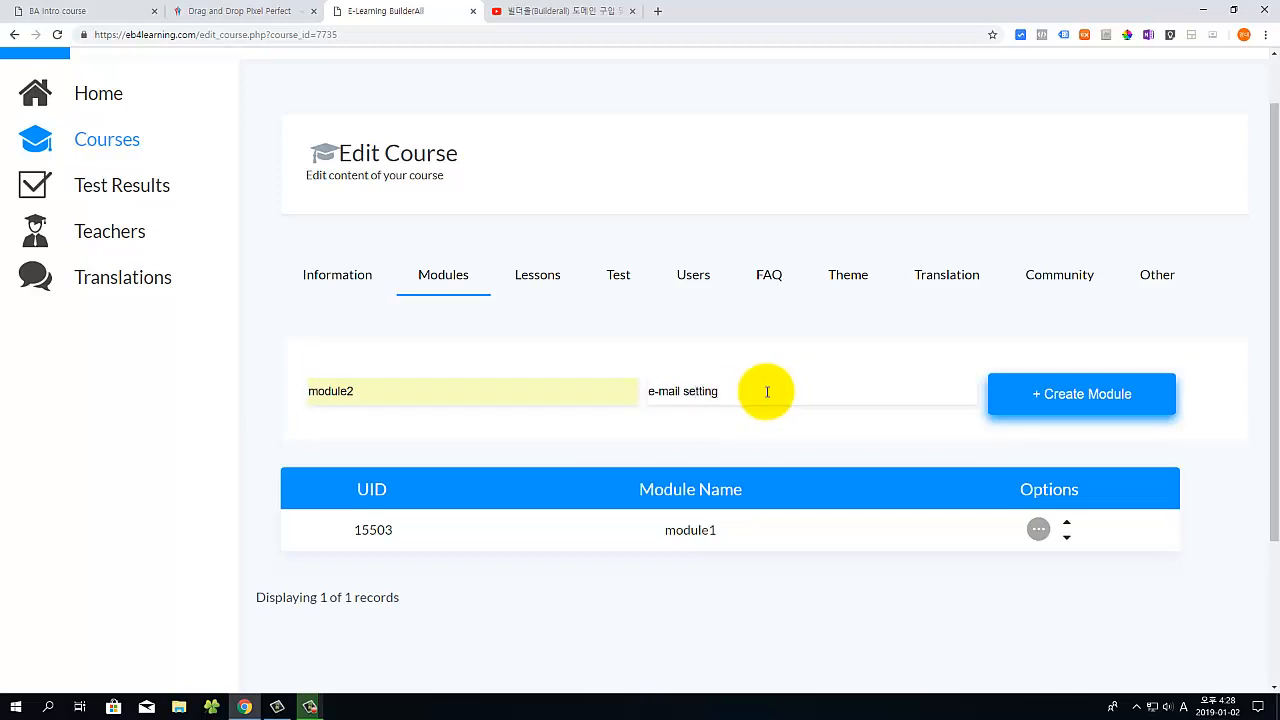
left_click(1057, 408)
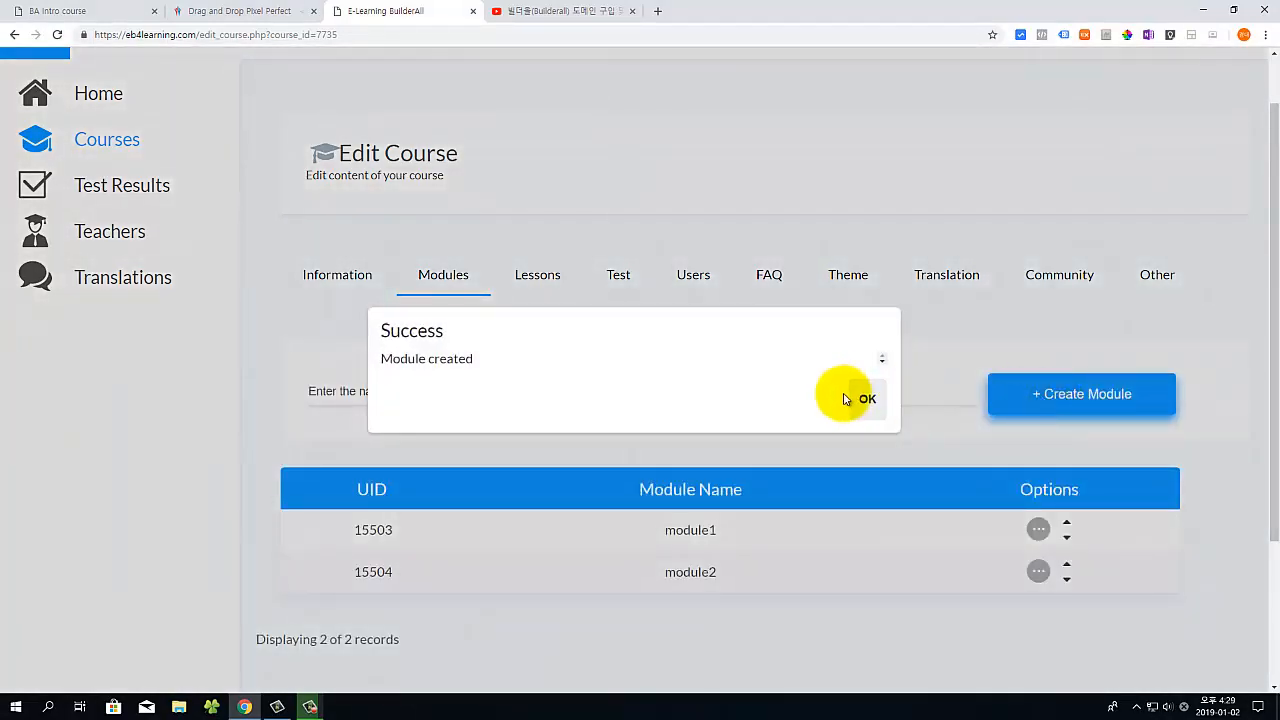
left_click(866, 402)
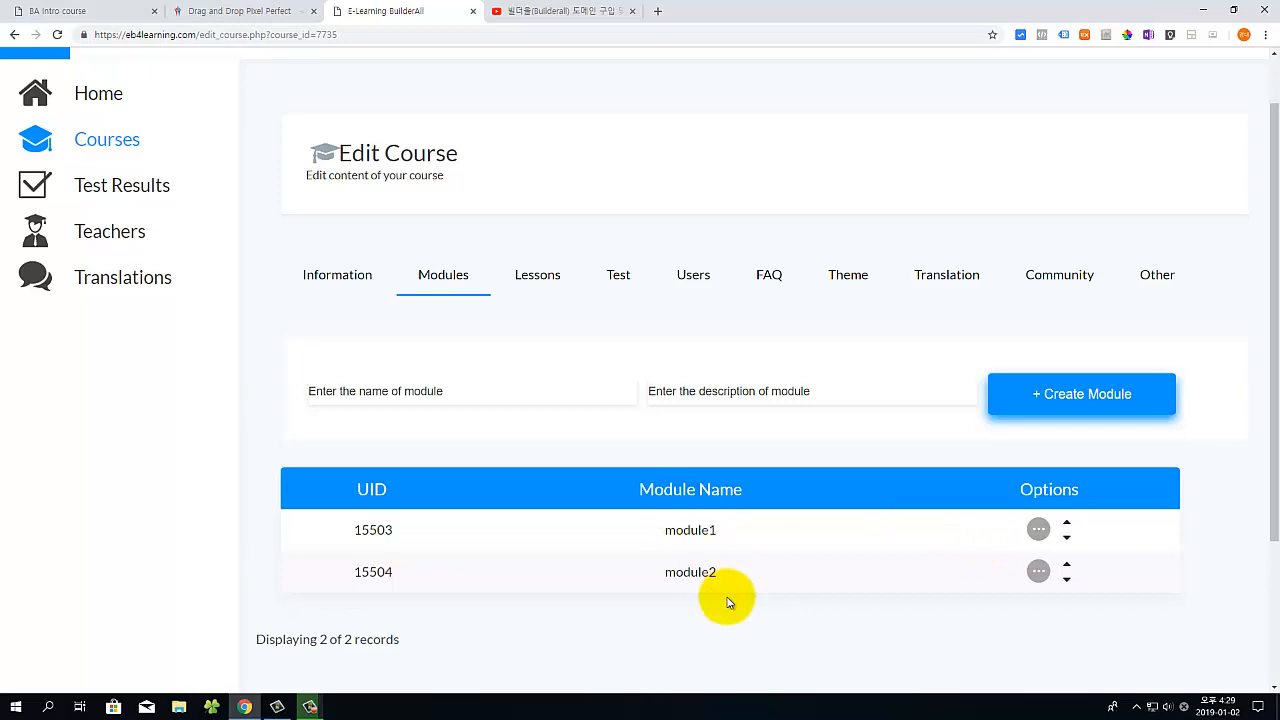
Try the module reordering by putting module2 above module1 and restoring the original order
left_click(1067, 566)
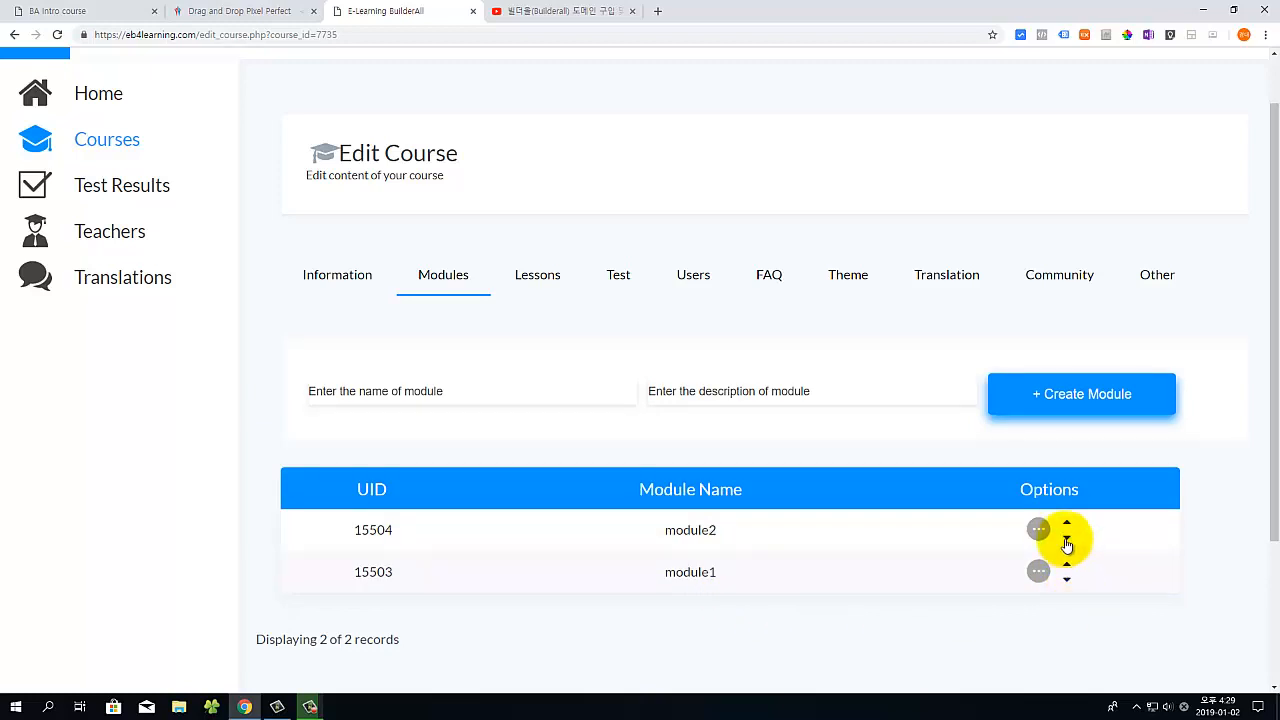
left_click(1067, 542)
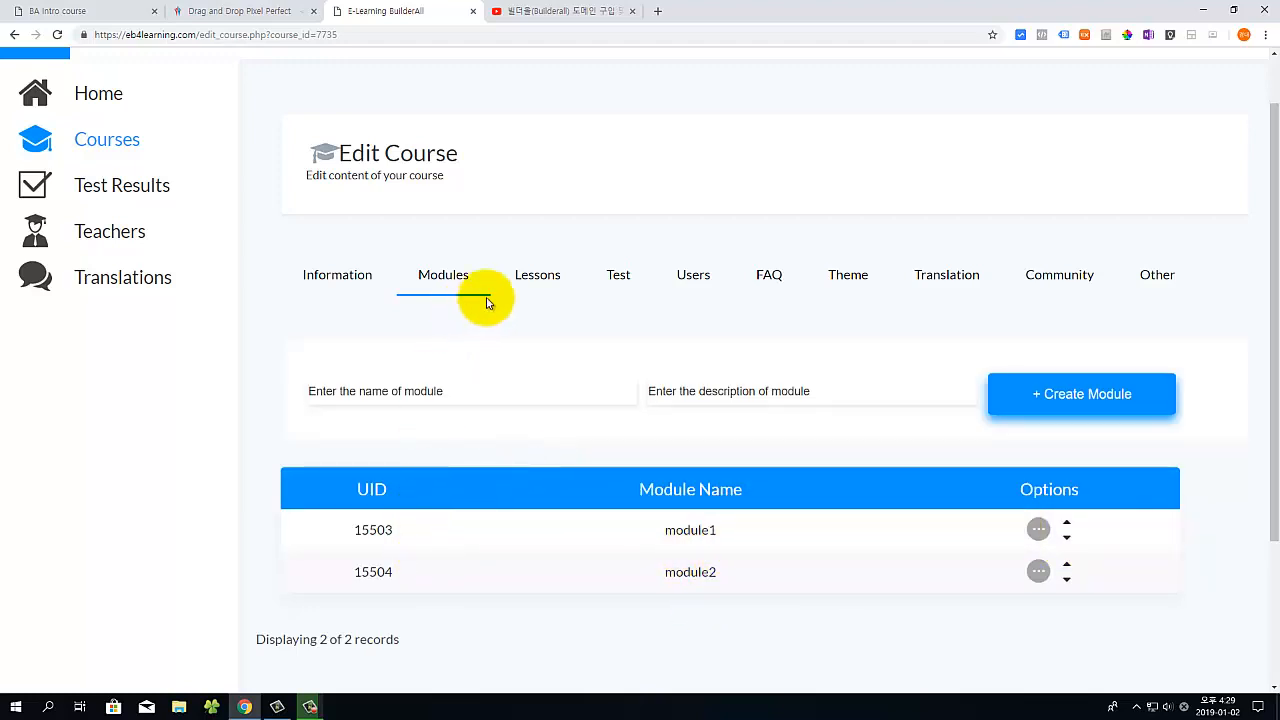
Start a new lesson in module1 and title it "빌더올 도메인 구입 및 사이트 연결 방법"
left_click(552, 293)
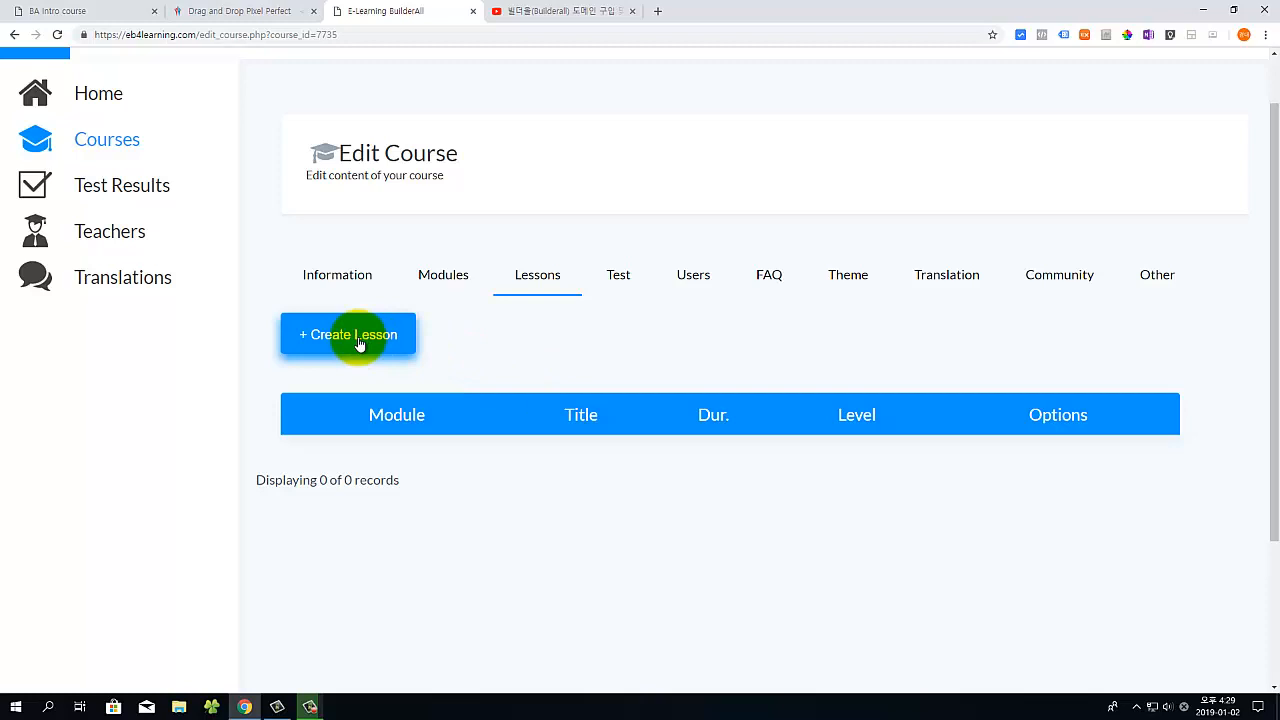
left_click(108, 10)
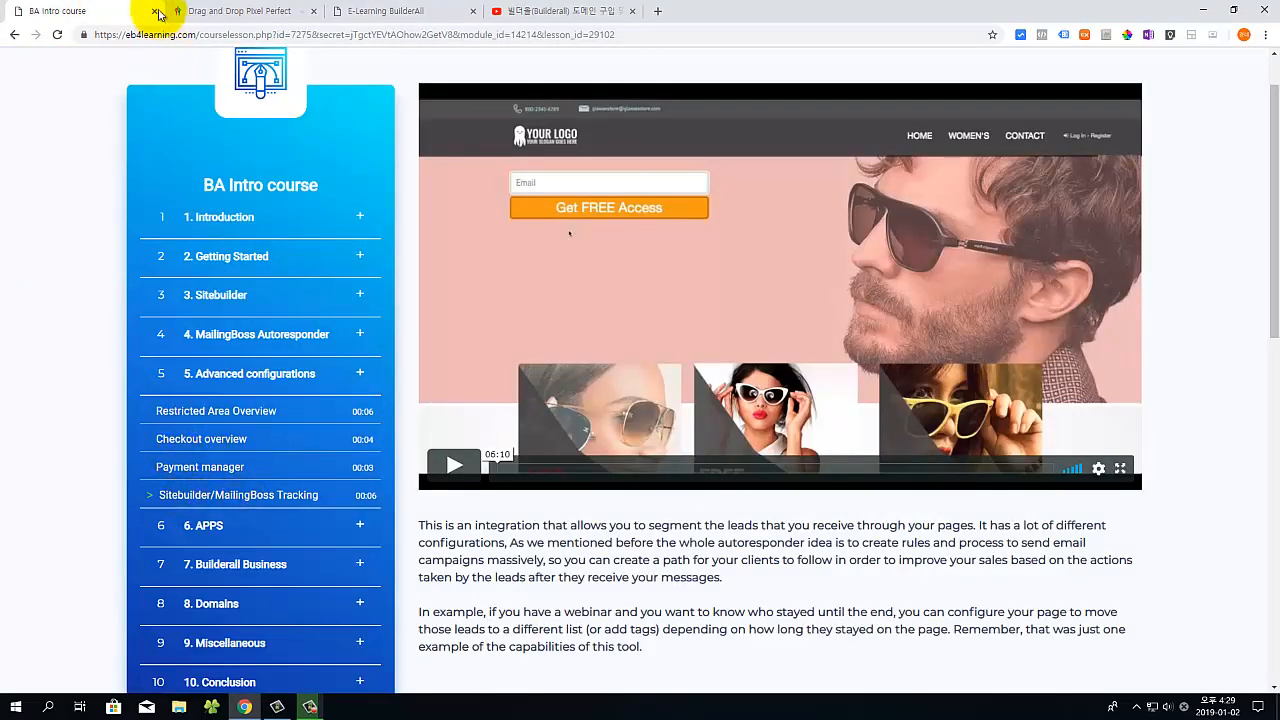
left_click(198, 10)
left_click(357, 11)
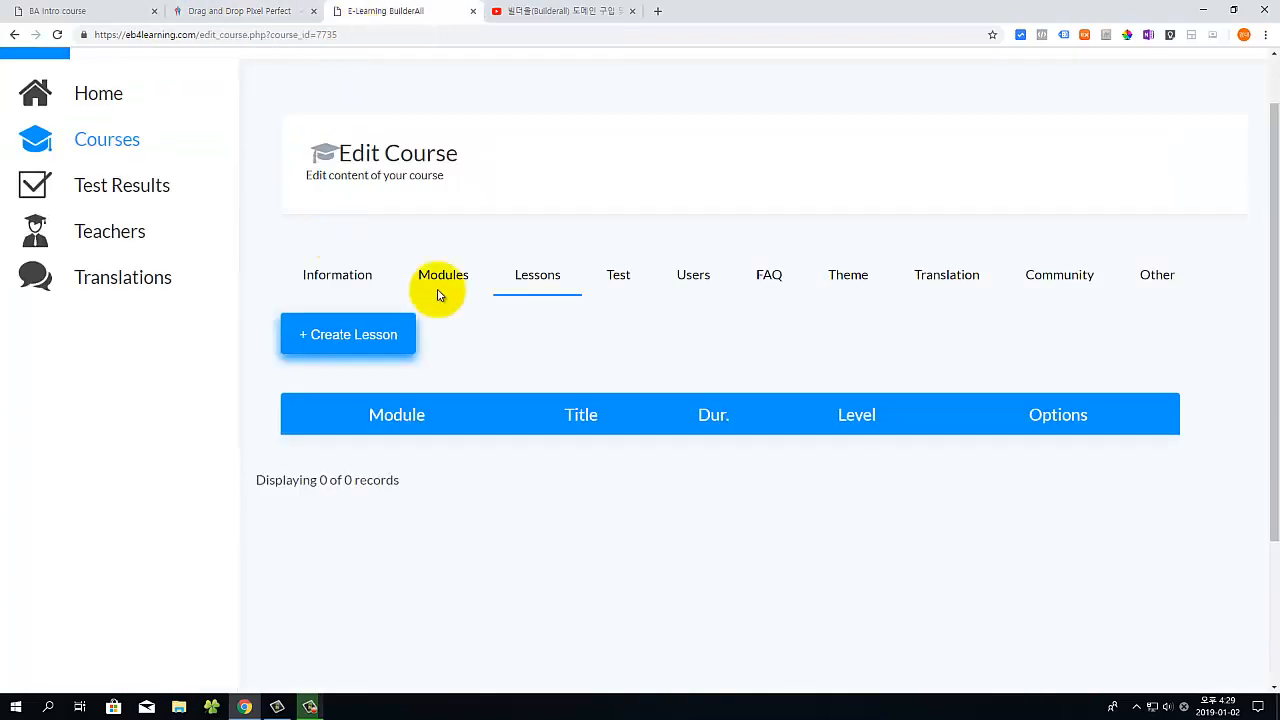
left_click(386, 340)
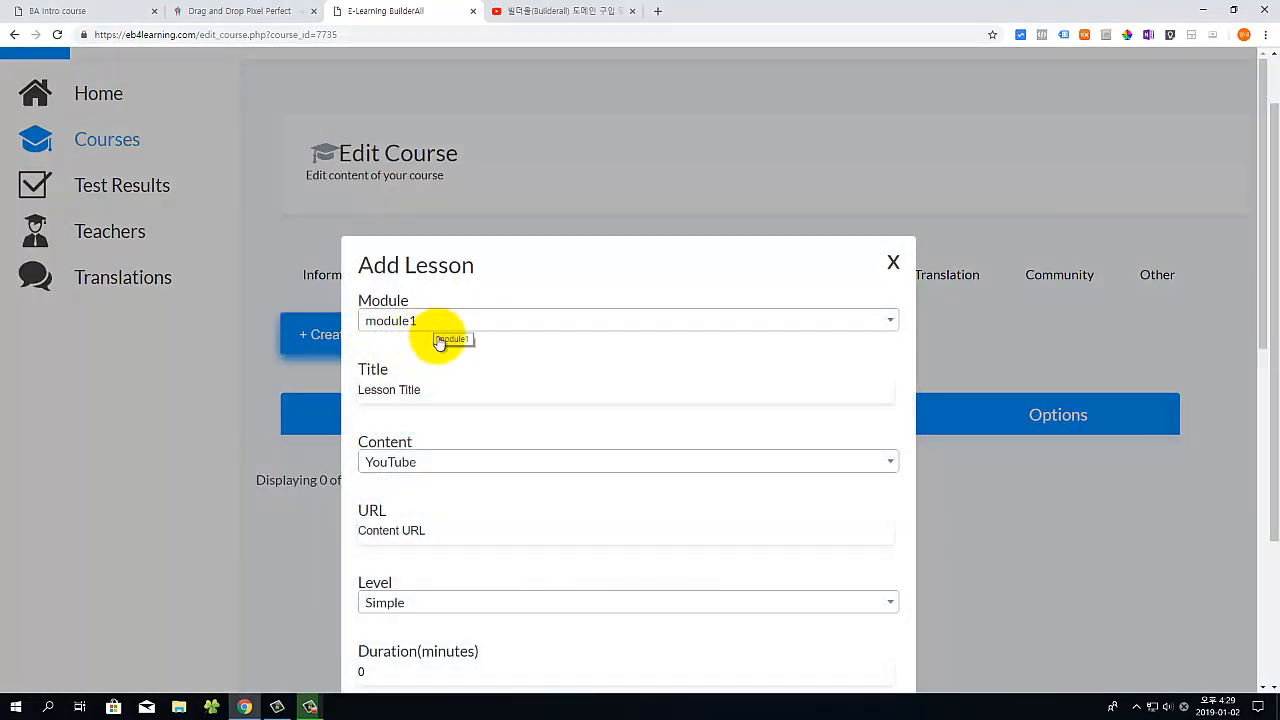
left_click(415, 390)
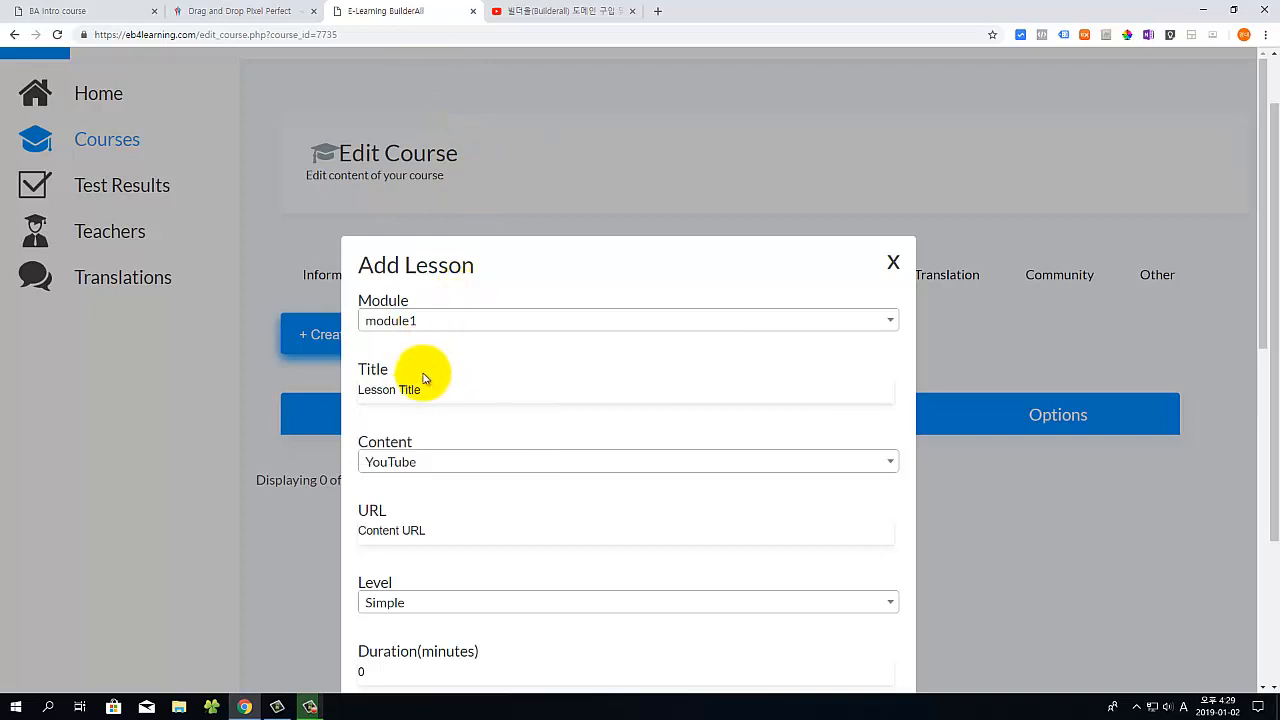
left_click(417, 389)
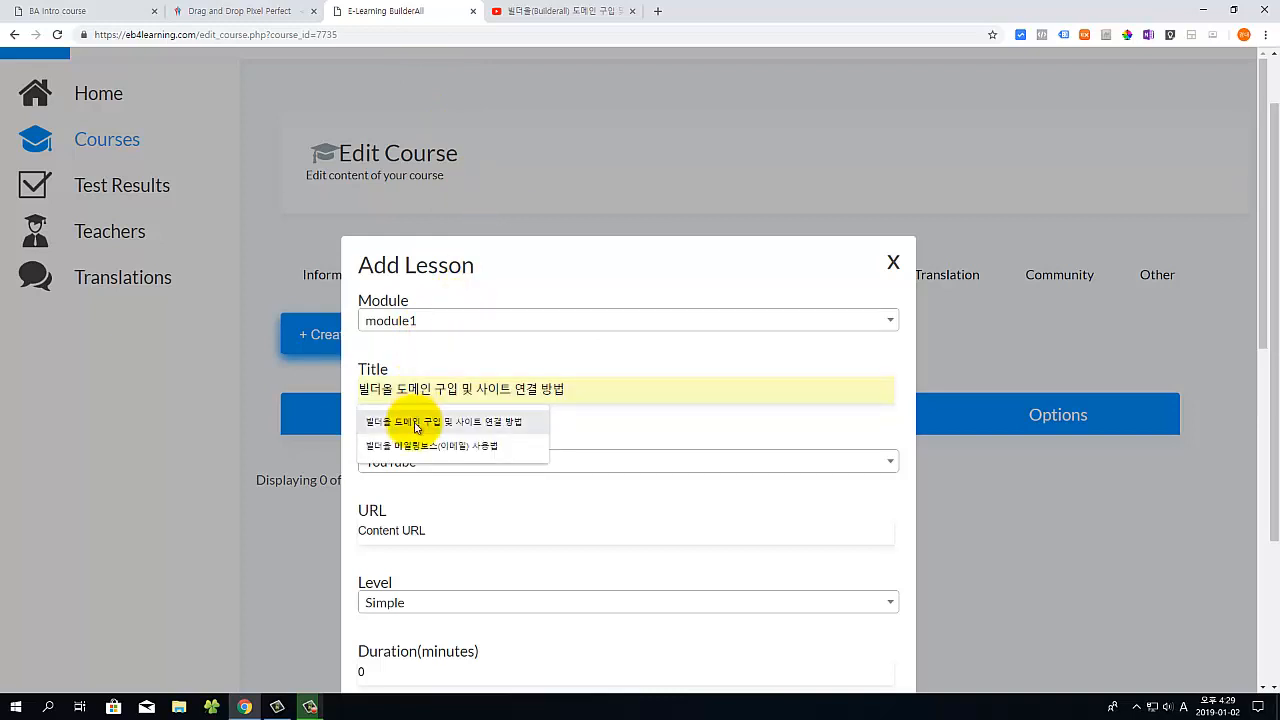
left_click(417, 424)
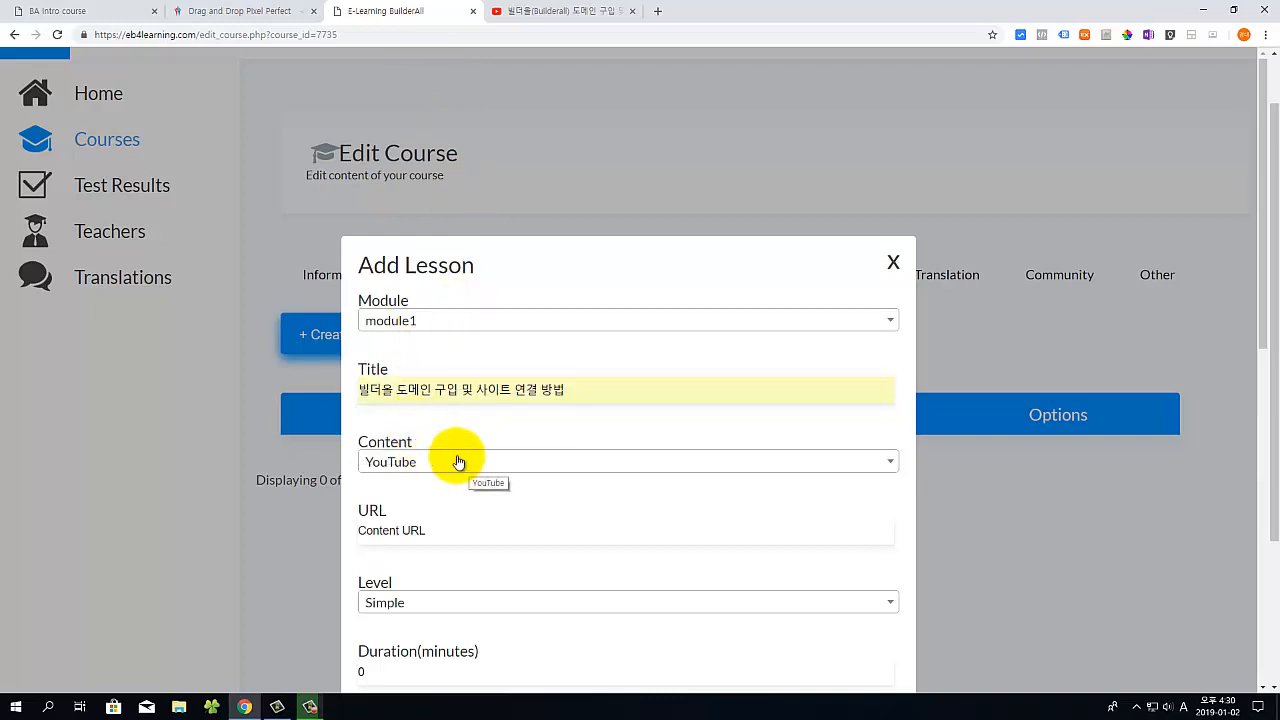
Review the available lesson content types and choose YouTube as the content source
left_click(878, 463)
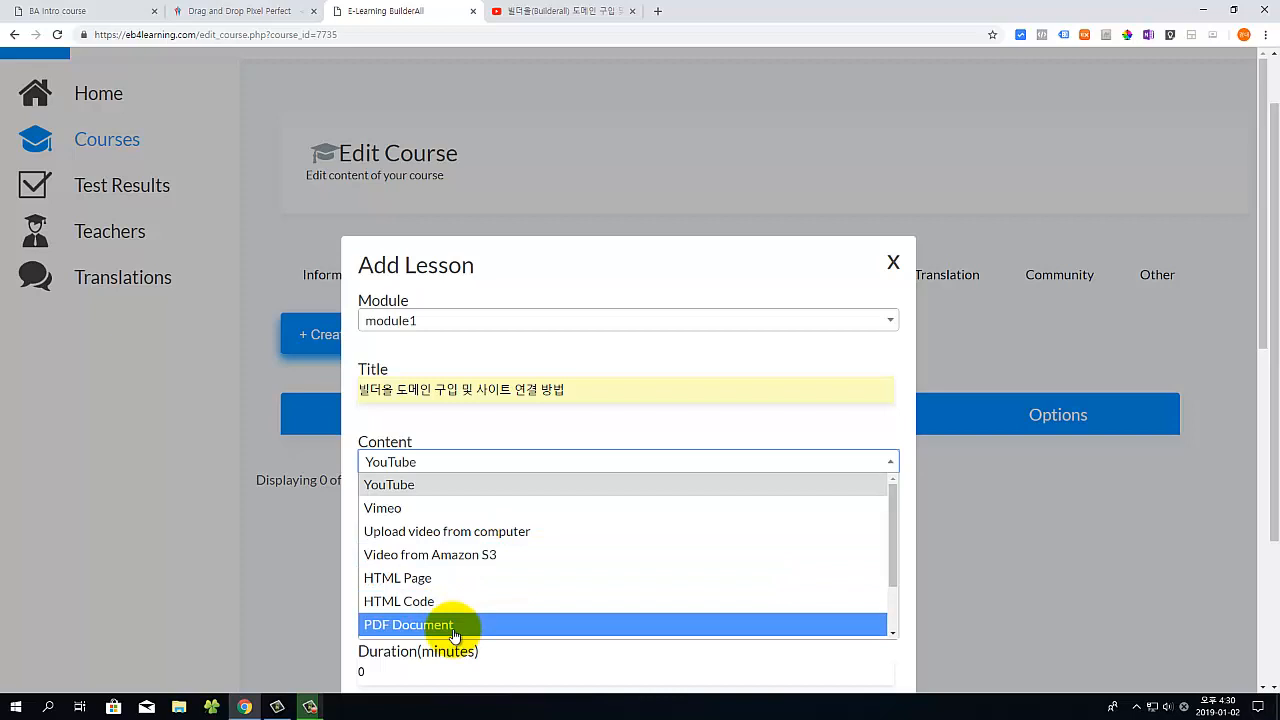
scroll(720, 562, "down", 1)
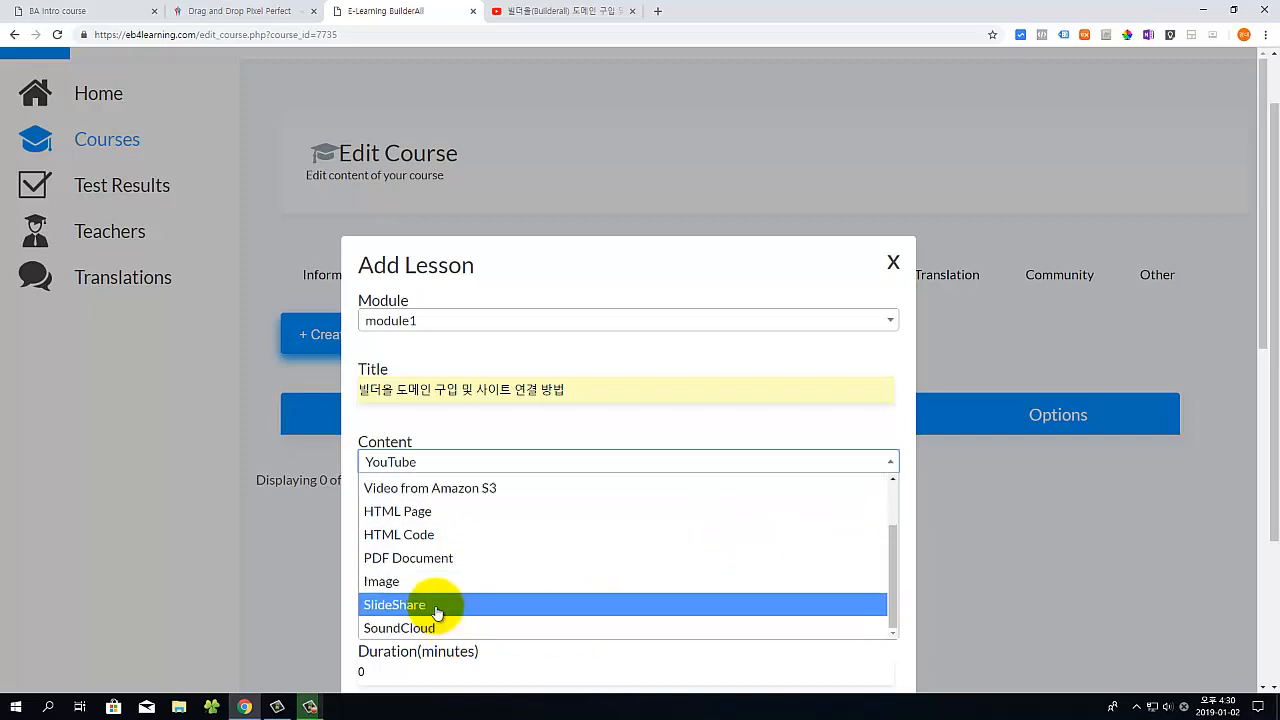
scroll(623, 606, "up", 1)
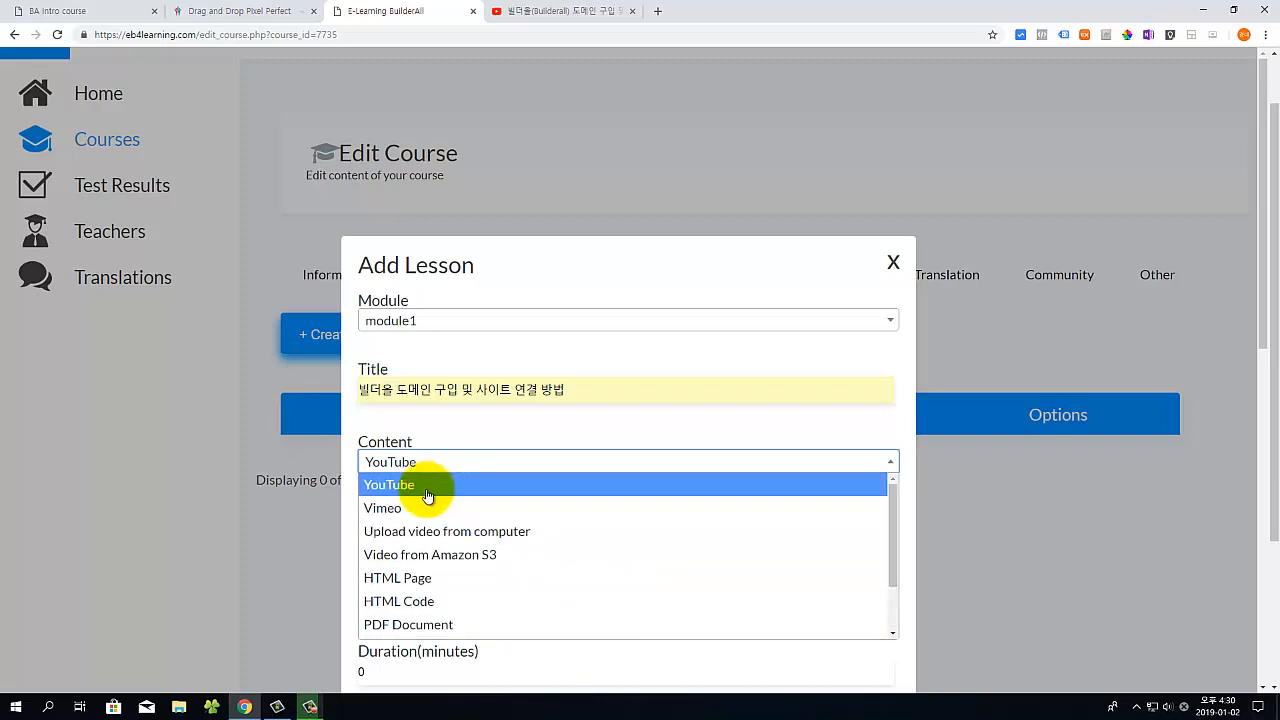
left_click(428, 490)
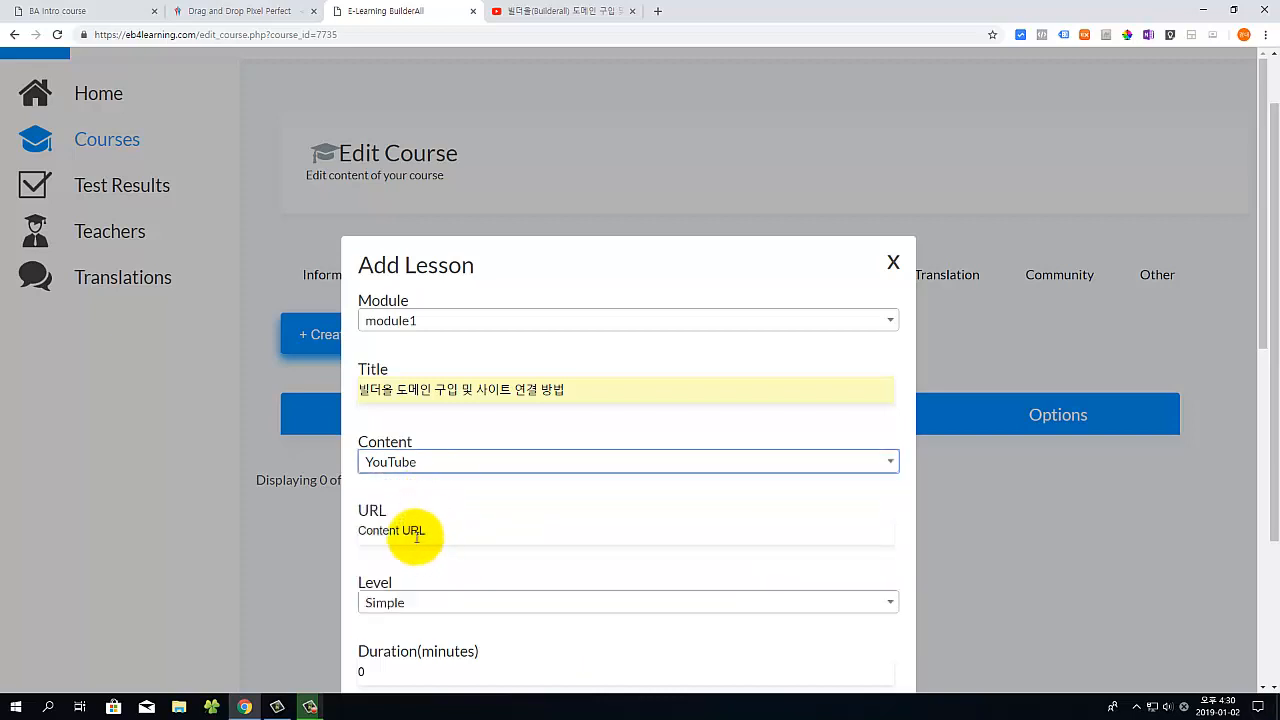
left_click(548, 12)
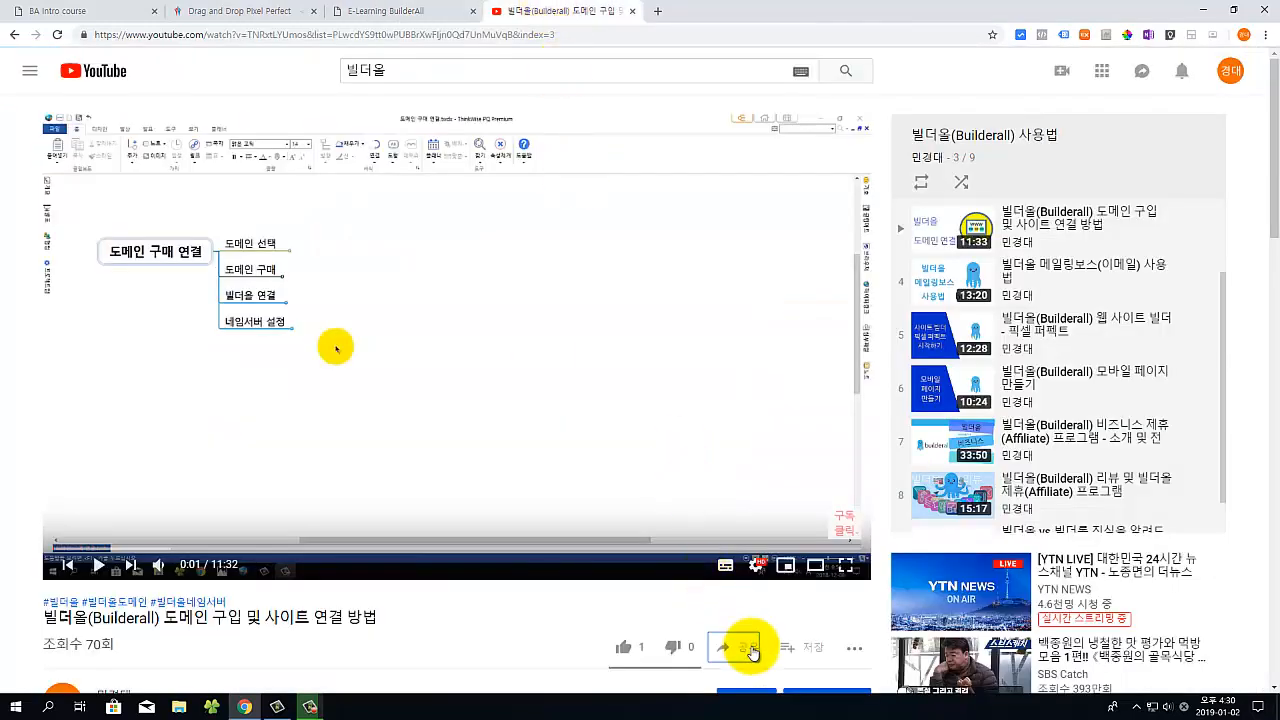
left_click(745, 647)
scroll(750, 620, "down", 1)
left_click(797, 410)
key("ctrl+c")
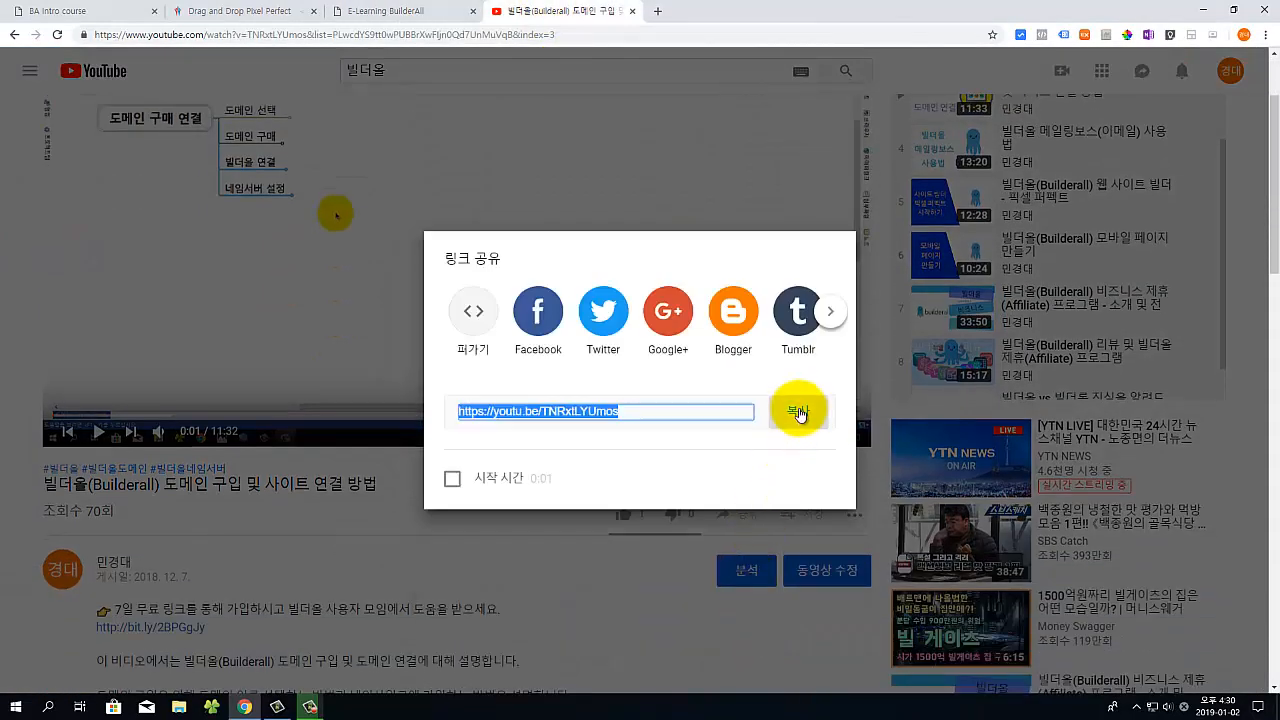
left_click(378, 11)
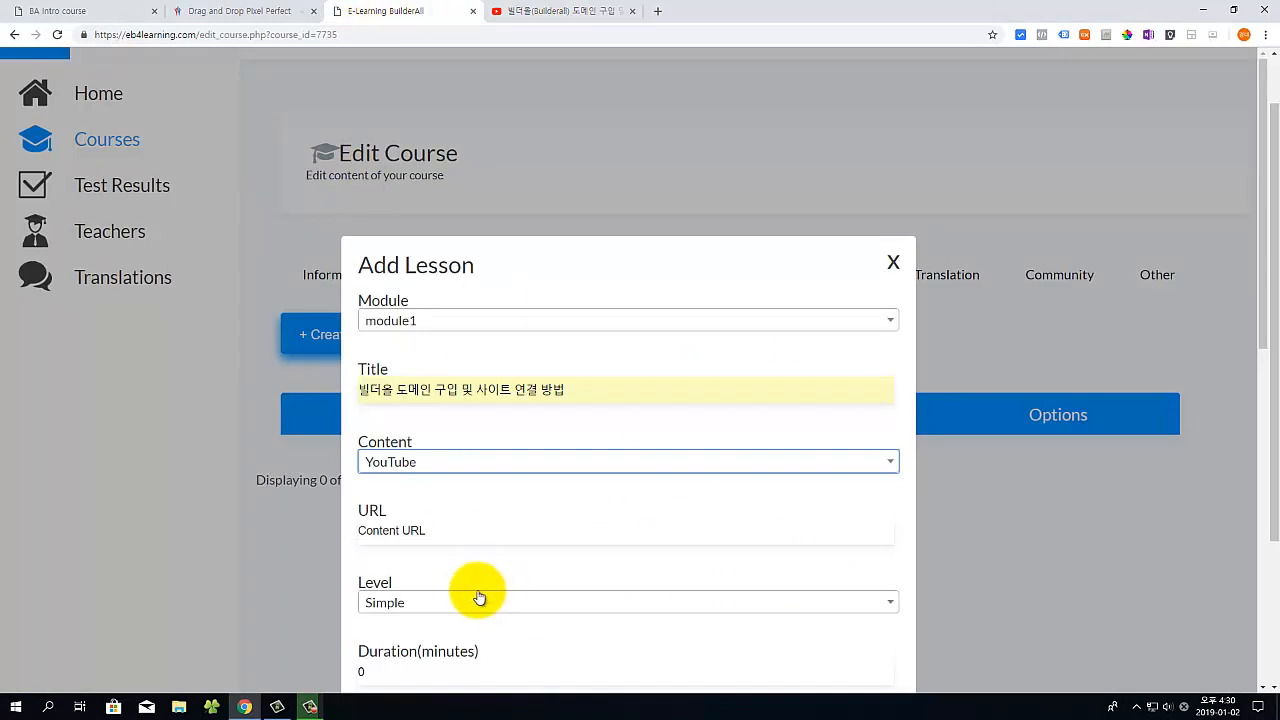
left_click(405, 533)
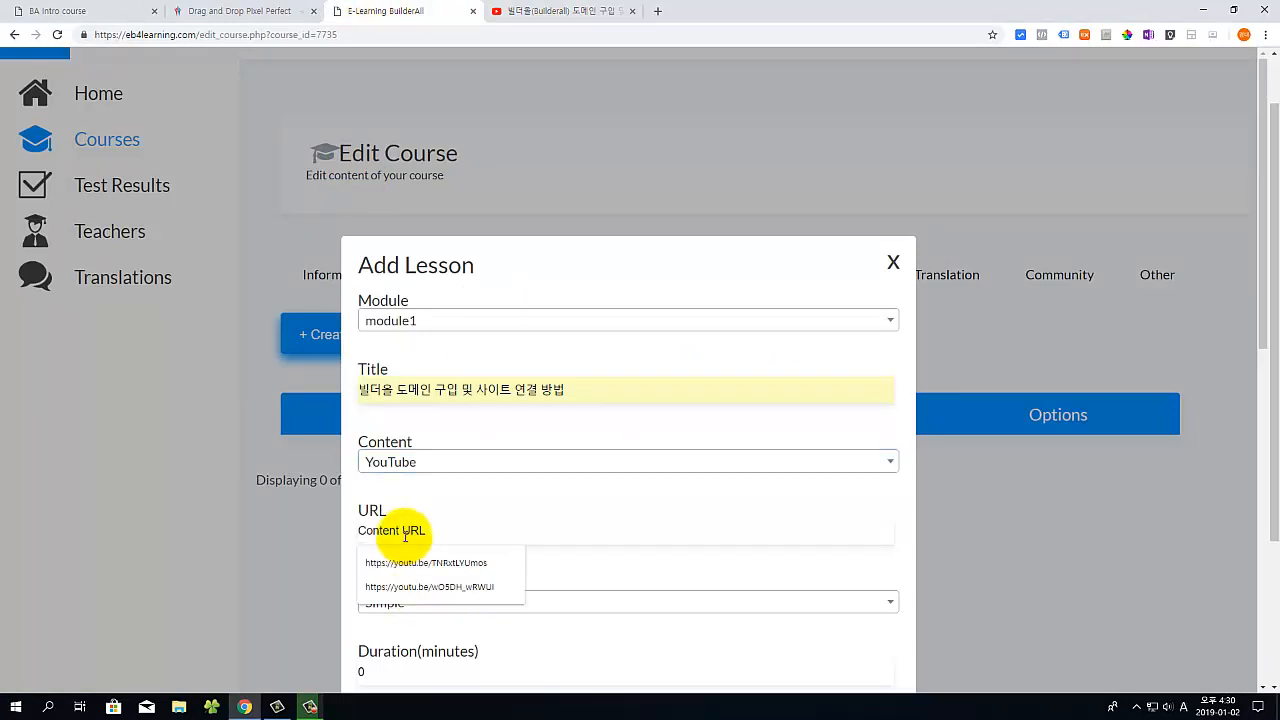
key("ctrl+v")
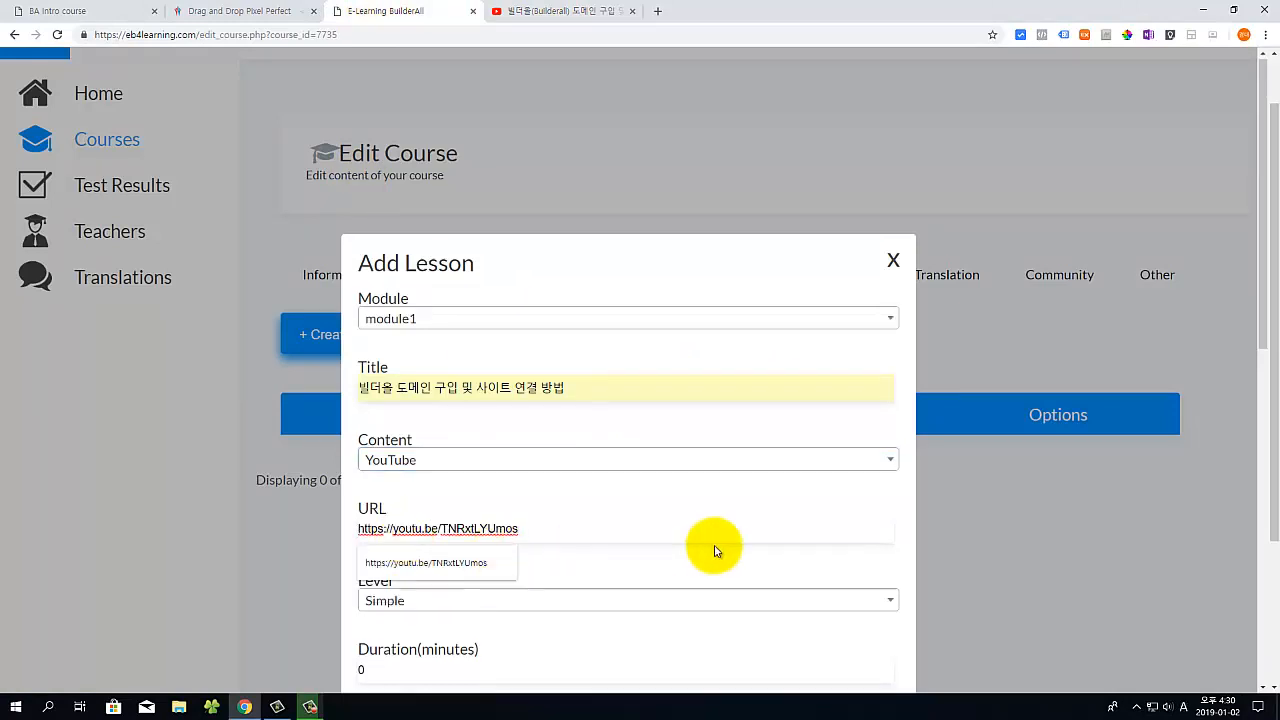
Keep the lesson's level at Simple, check the video's length on YouTube, and set the duration to 12 minutes
scroll(700, 520, "down", 1)
left_click(572, 433)
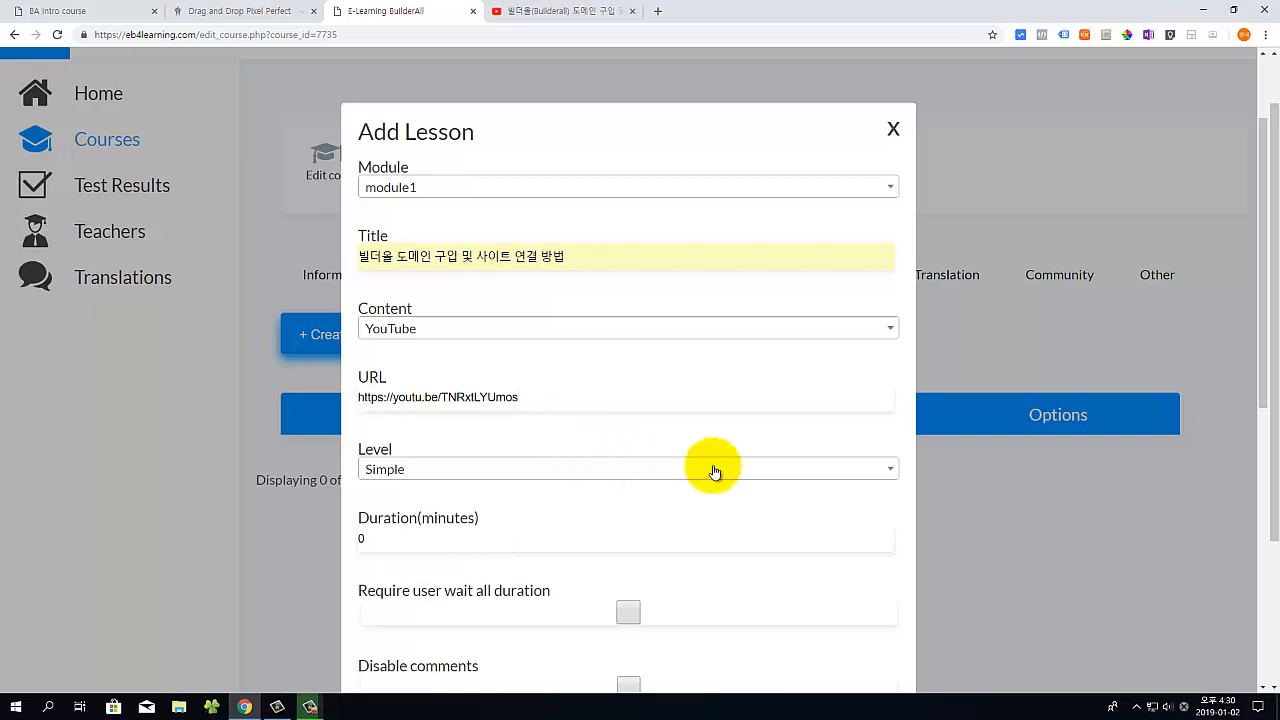
left_click(835, 470)
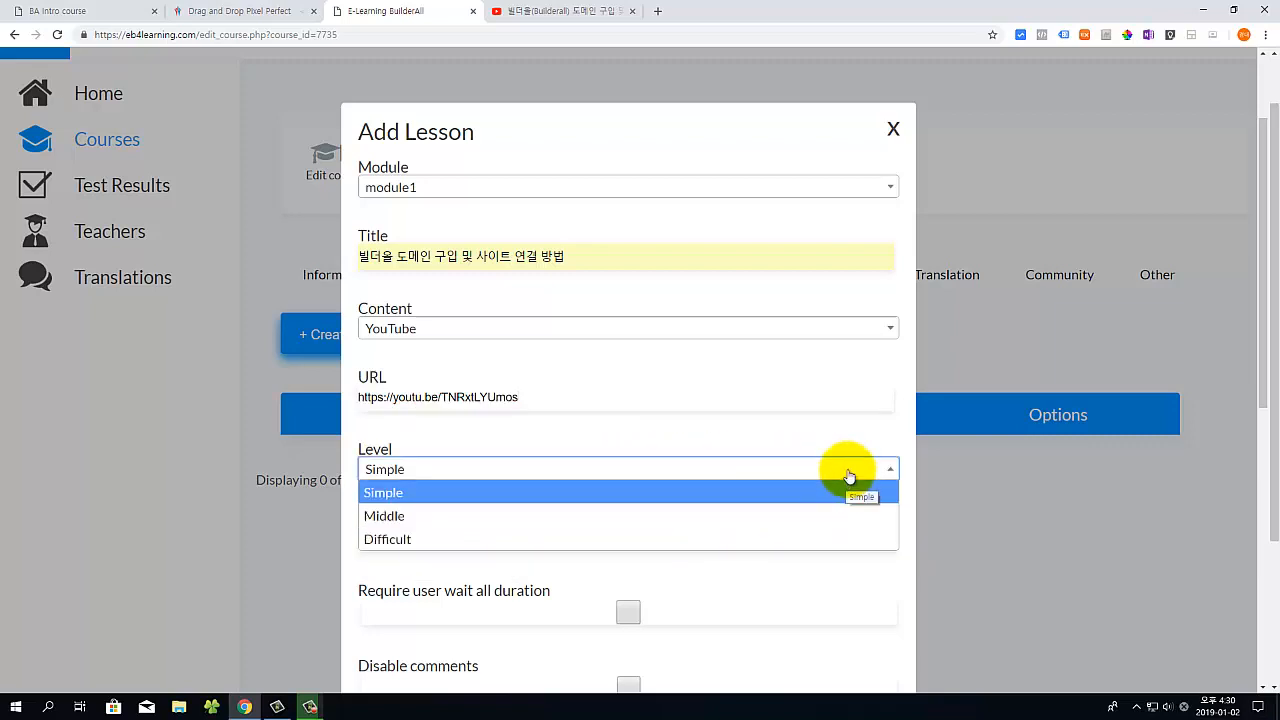
left_click(848, 476)
scroll(508, 366, "down", 2)
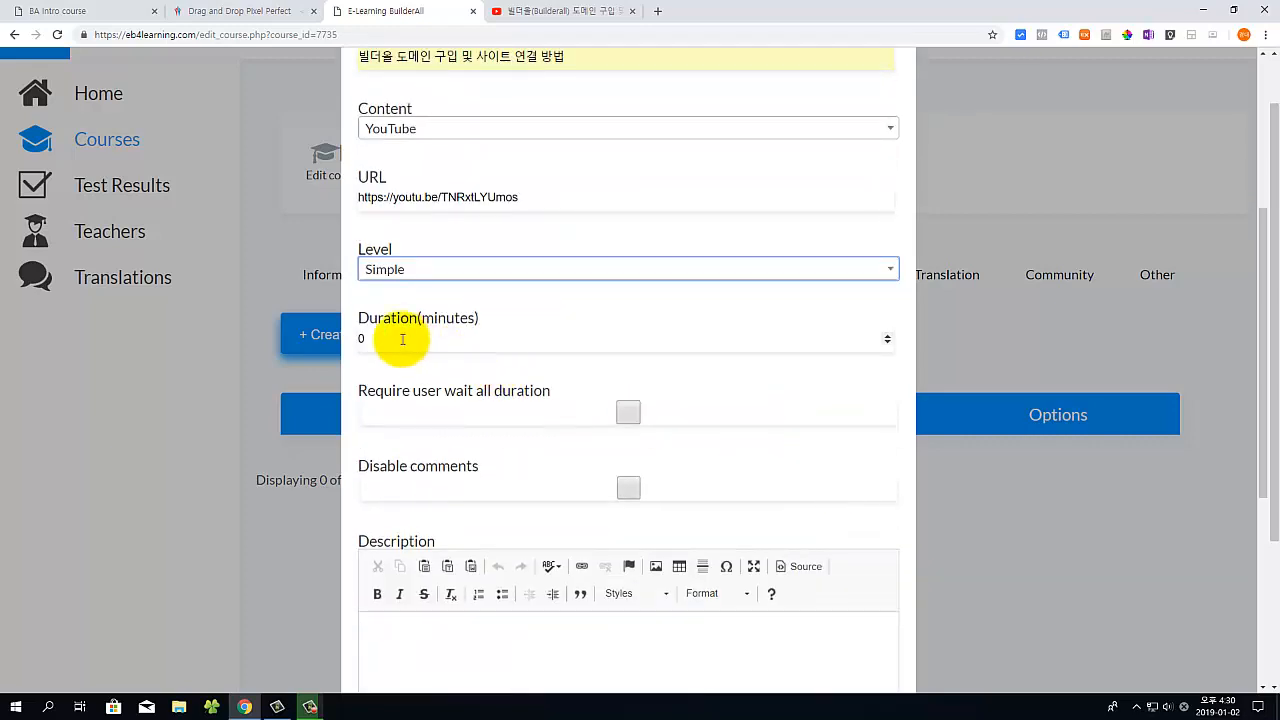
left_click(565, 11)
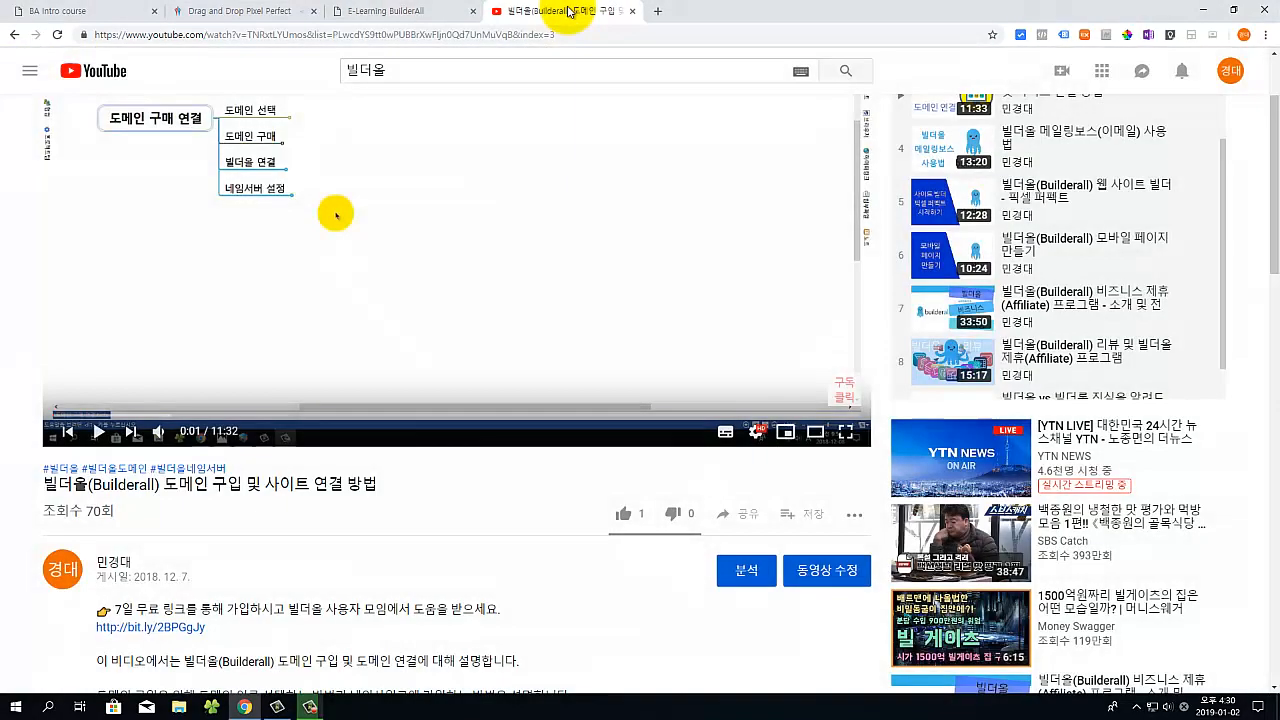
left_click(412, 13)
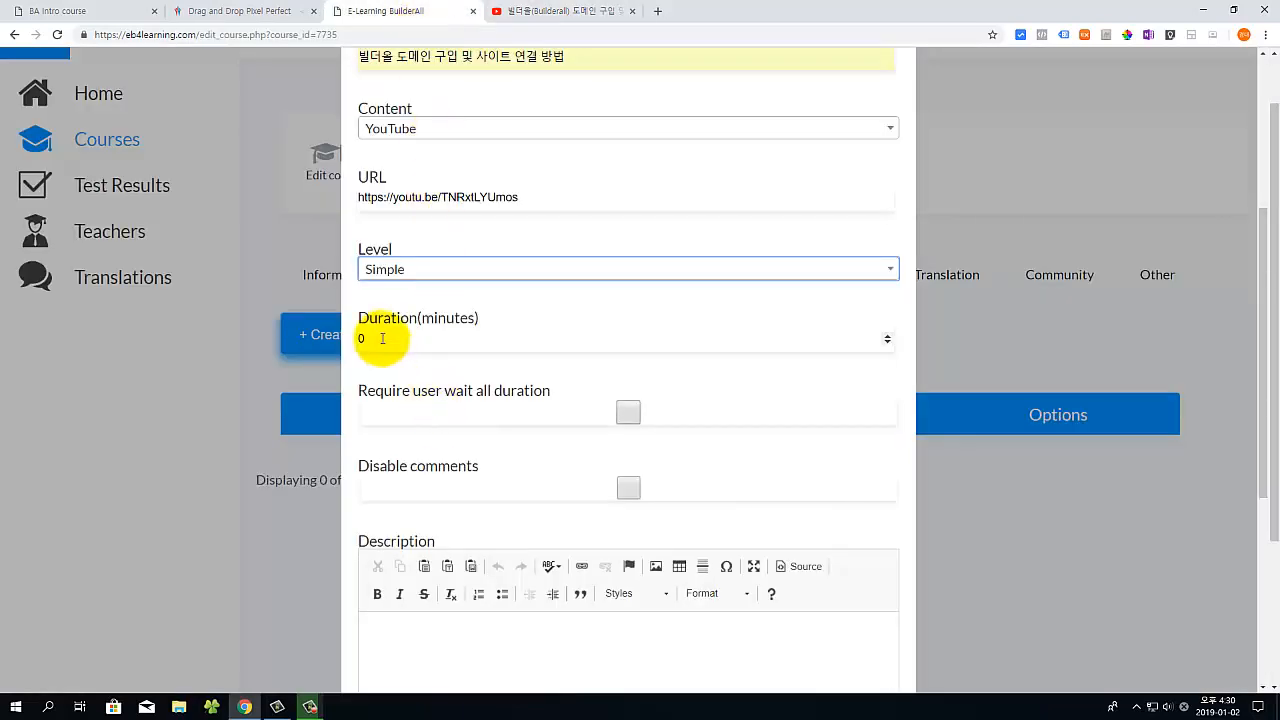
type("12")
left_click(466, 420)
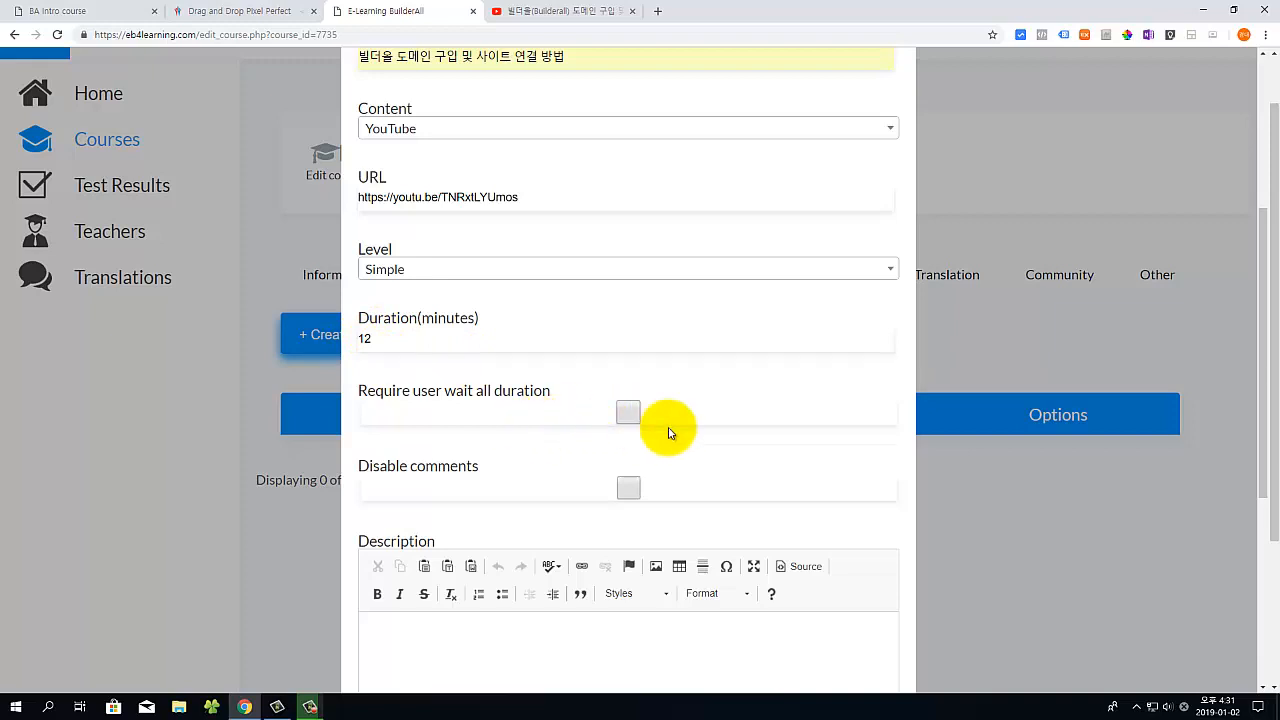
Enter the lesson description "도메인 구입을 위해 도메인 이름 선택하는 방법과 네임사일로에 가입하는 방법을 설명합니다."
scroll(630, 428, "down", 1)
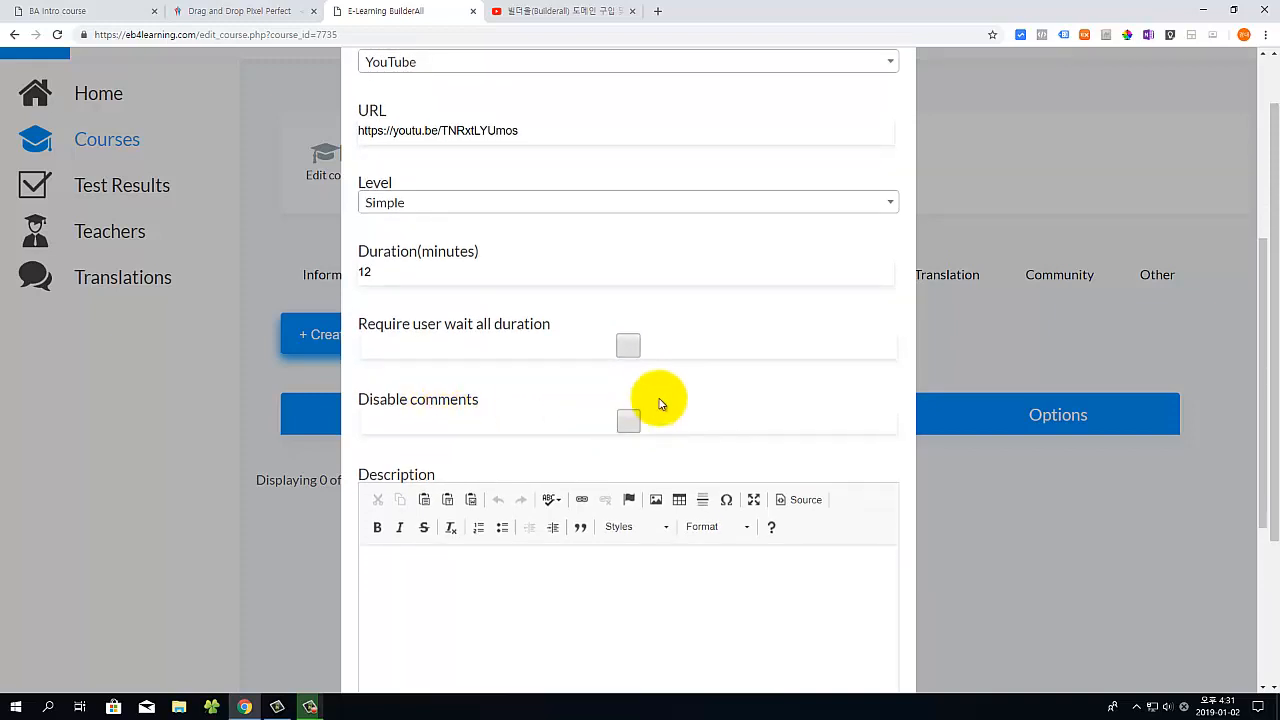
scroll(689, 417, "down", 2)
left_click(494, 450)
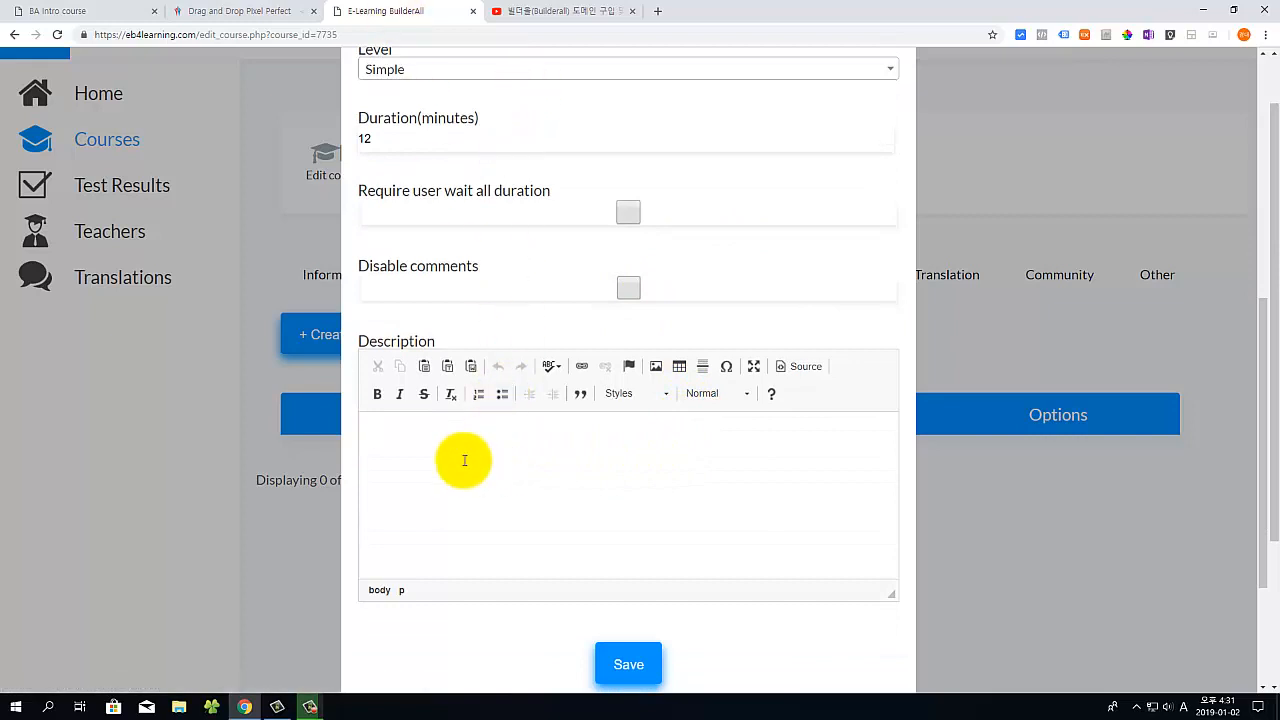
type("도메인 구입을 위해 도메인 이름 선택하는 방법과 네임사일로에 가입하는 방법을 설명합니다.")
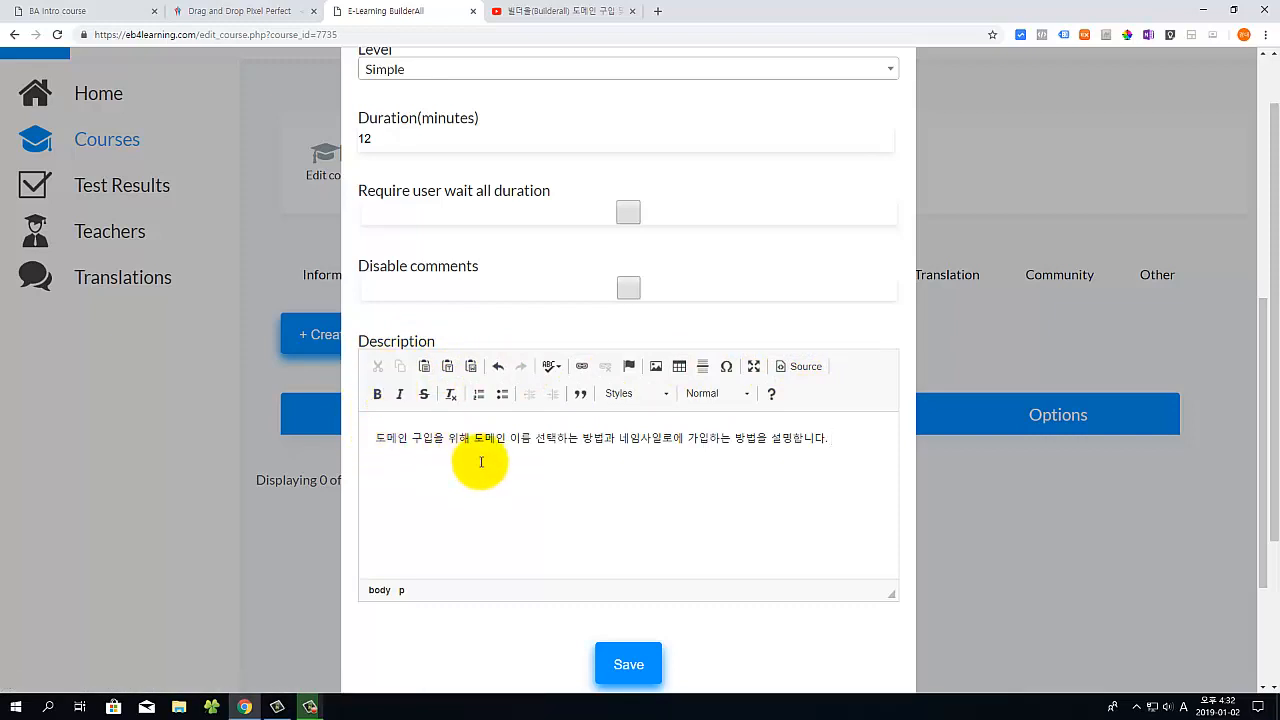
Review the completed module1 lesson form and save the lesson
scroll(700, 503, "up", 3)
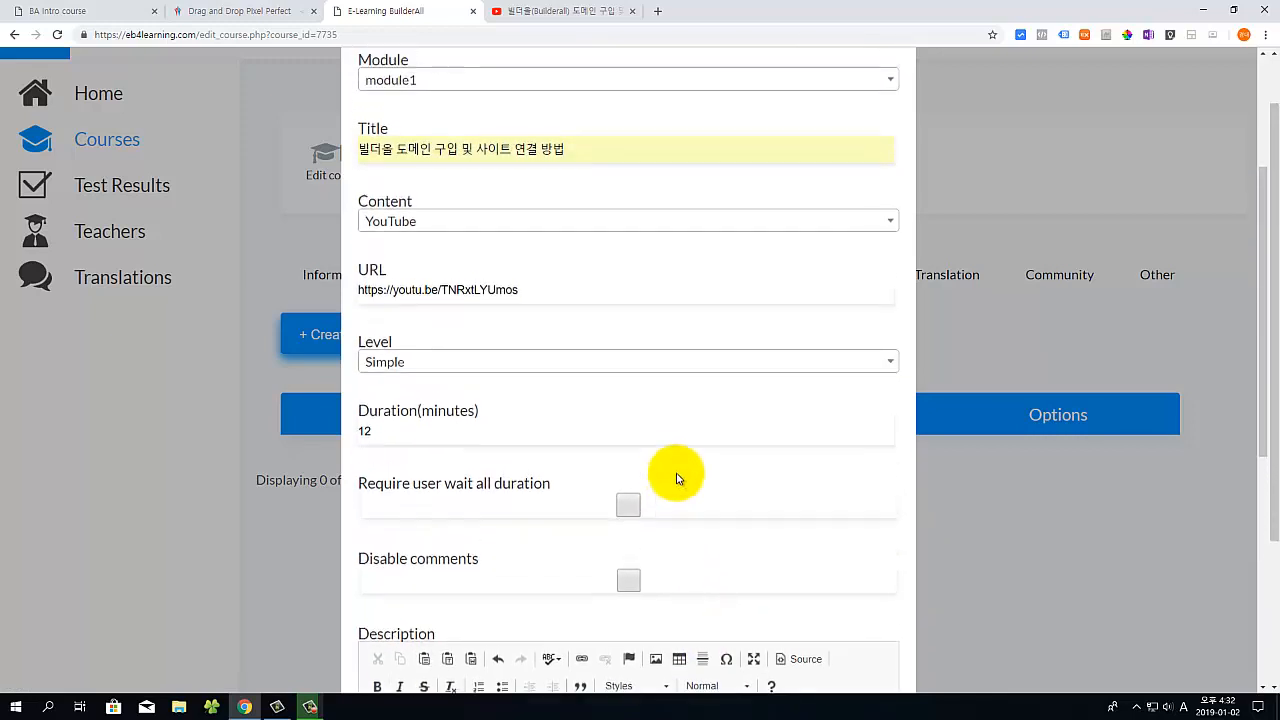
scroll(528, 266, "up", 2)
scroll(671, 286, "down", 5)
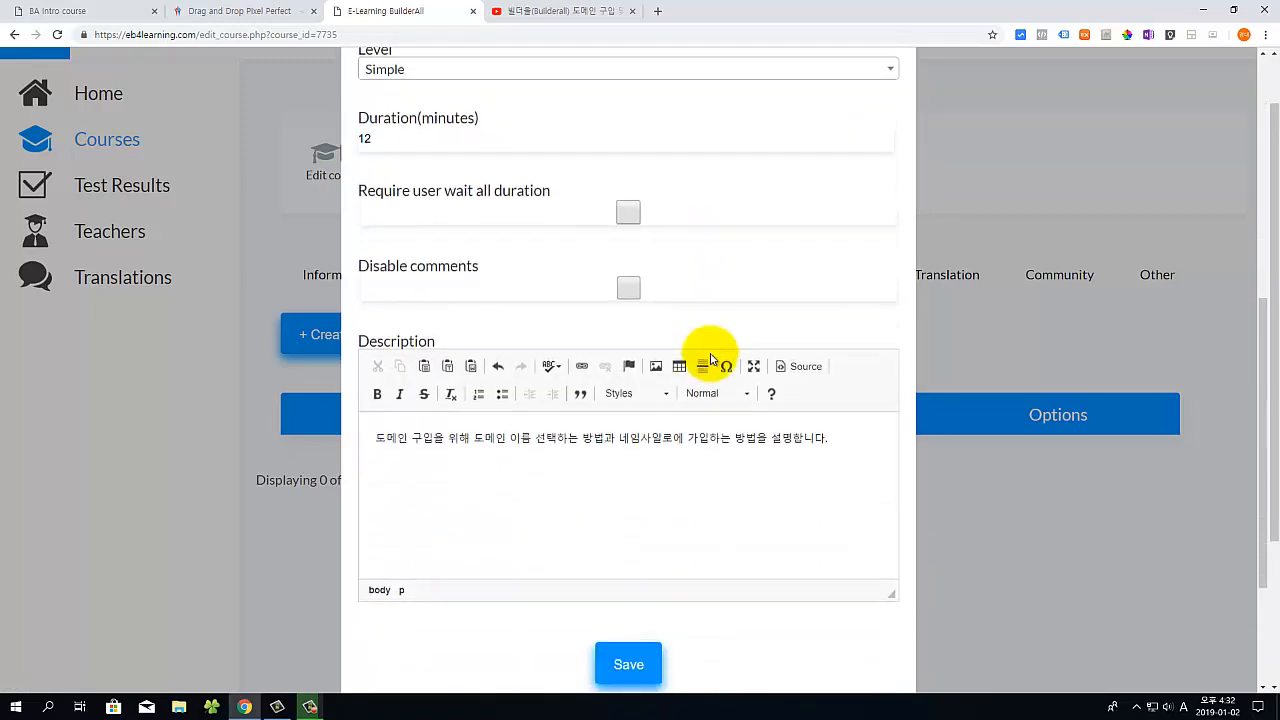
left_click(617, 672)
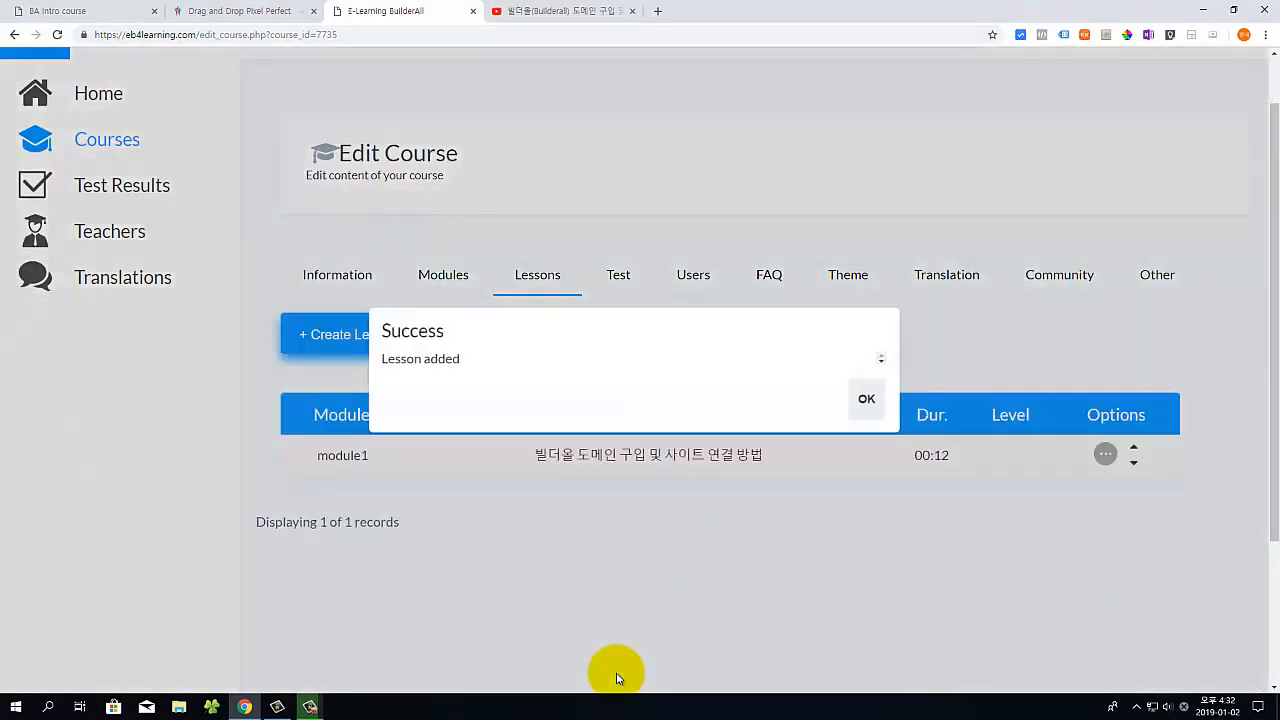
left_click(868, 401)
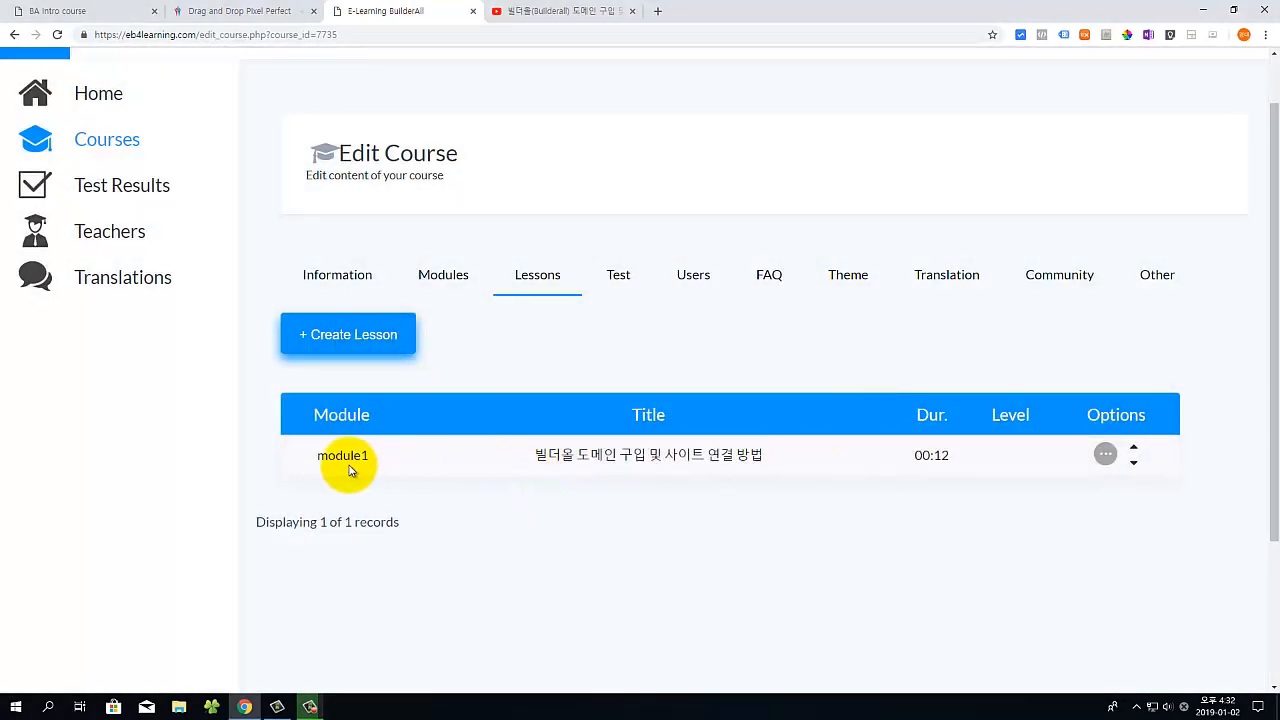
Start a new lesson in module2 and title it "빌더올 메일링보스(이메일) 사용법"
left_click(380, 350)
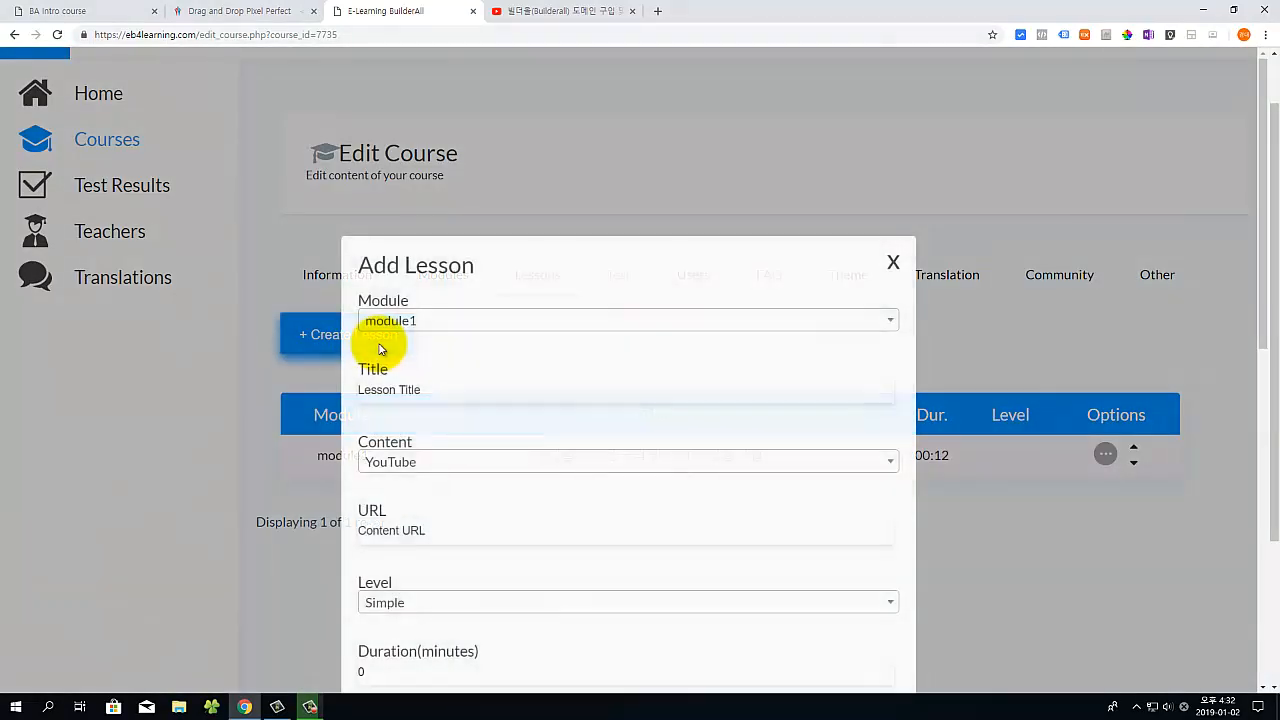
left_click(740, 325)
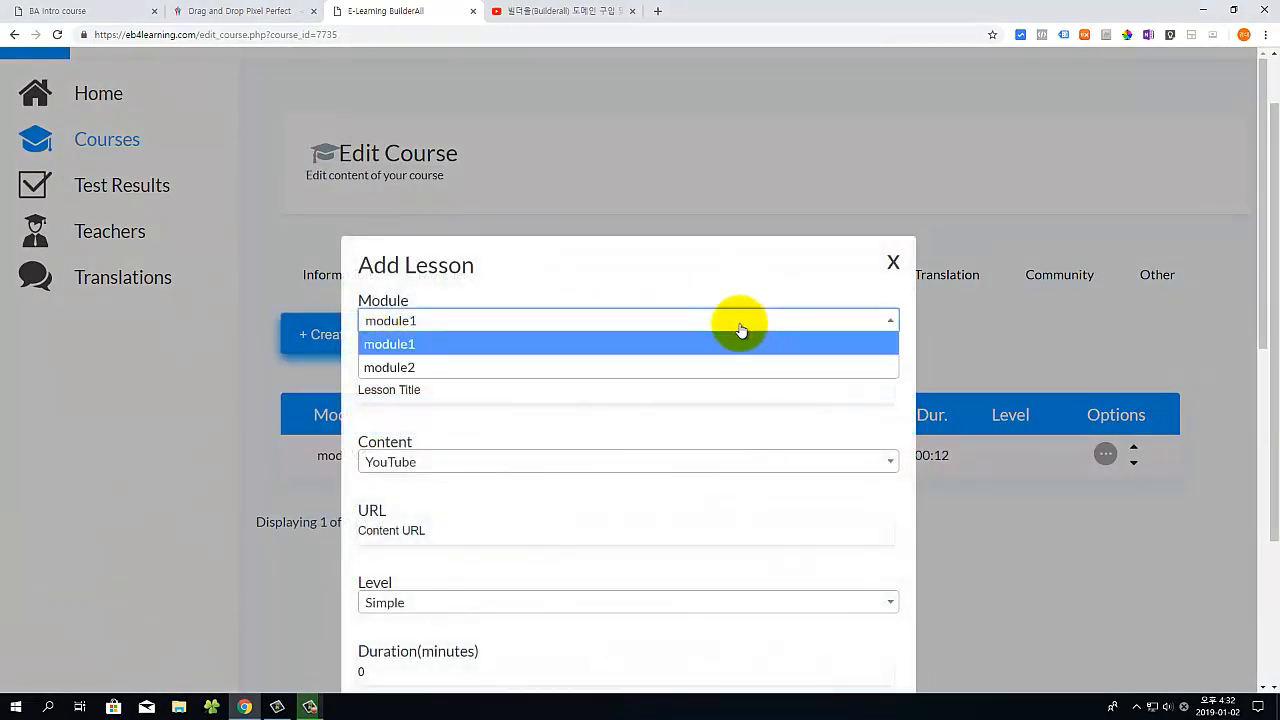
left_click(407, 368)
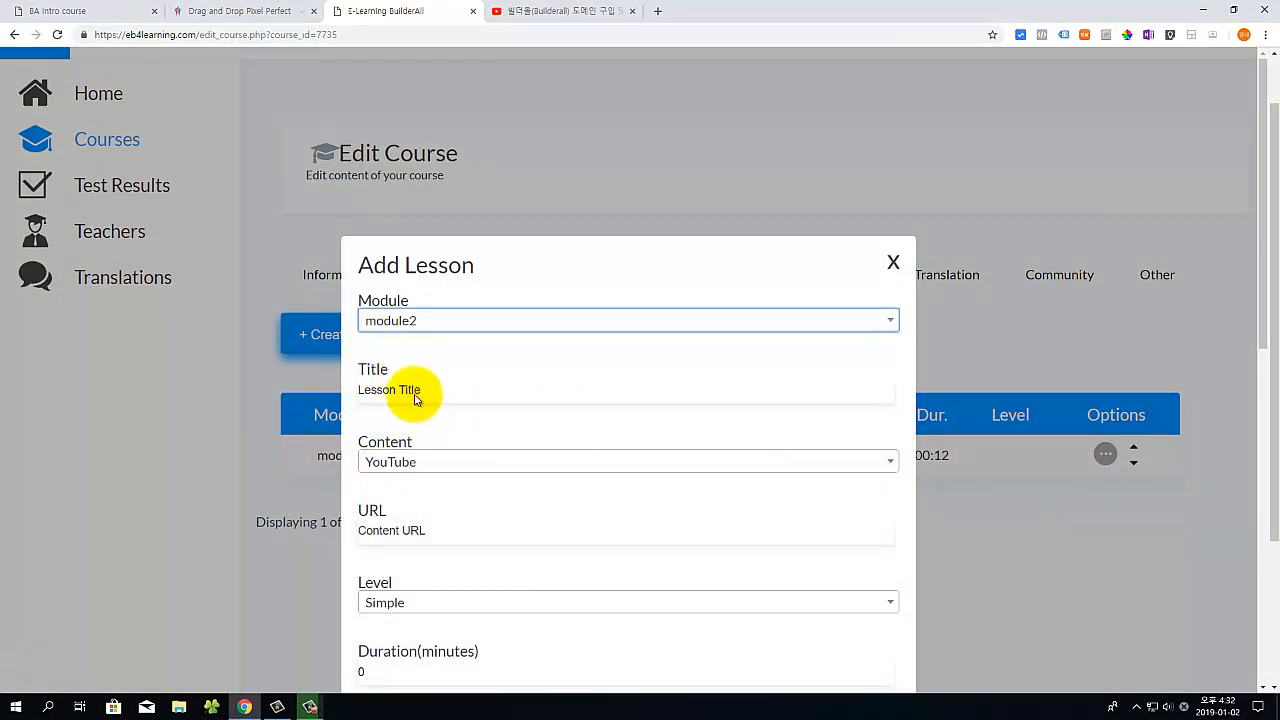
left_click(416, 392)
left_click(500, 423)
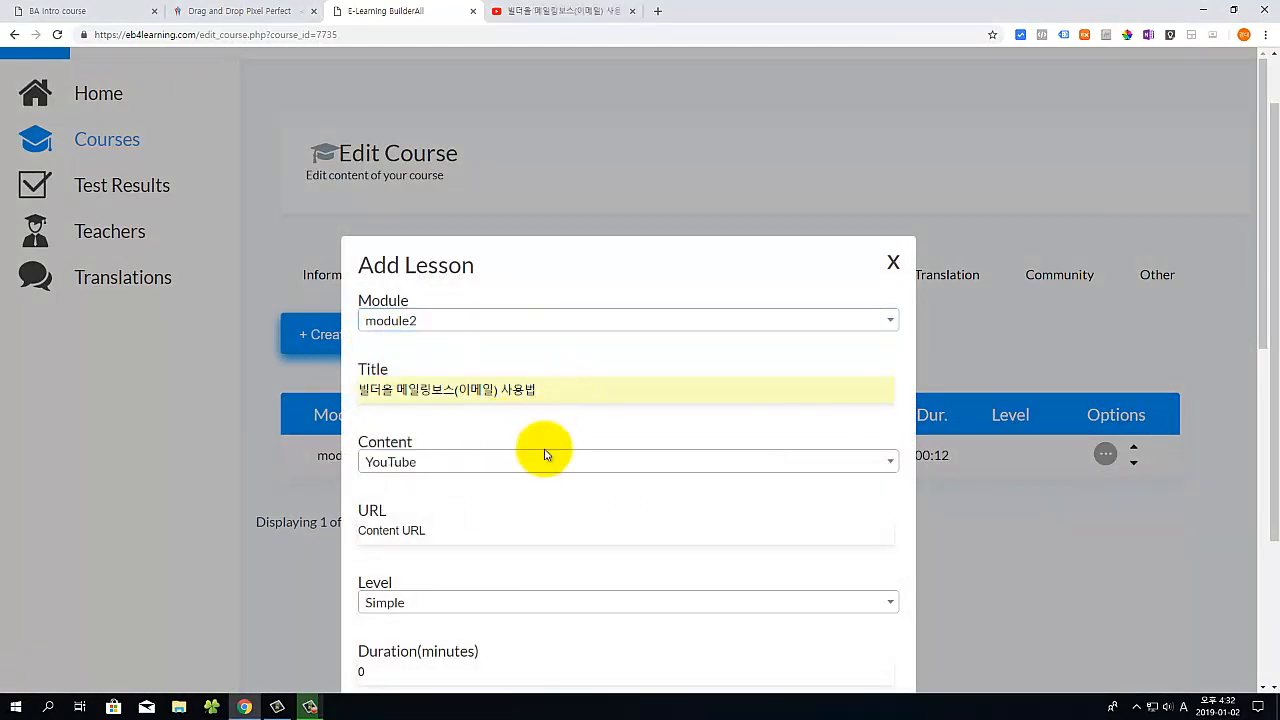
left_click(445, 530)
type("https://youtu.be/wO5DH_wRWUI")
scroll(600, 480, "down", 2)
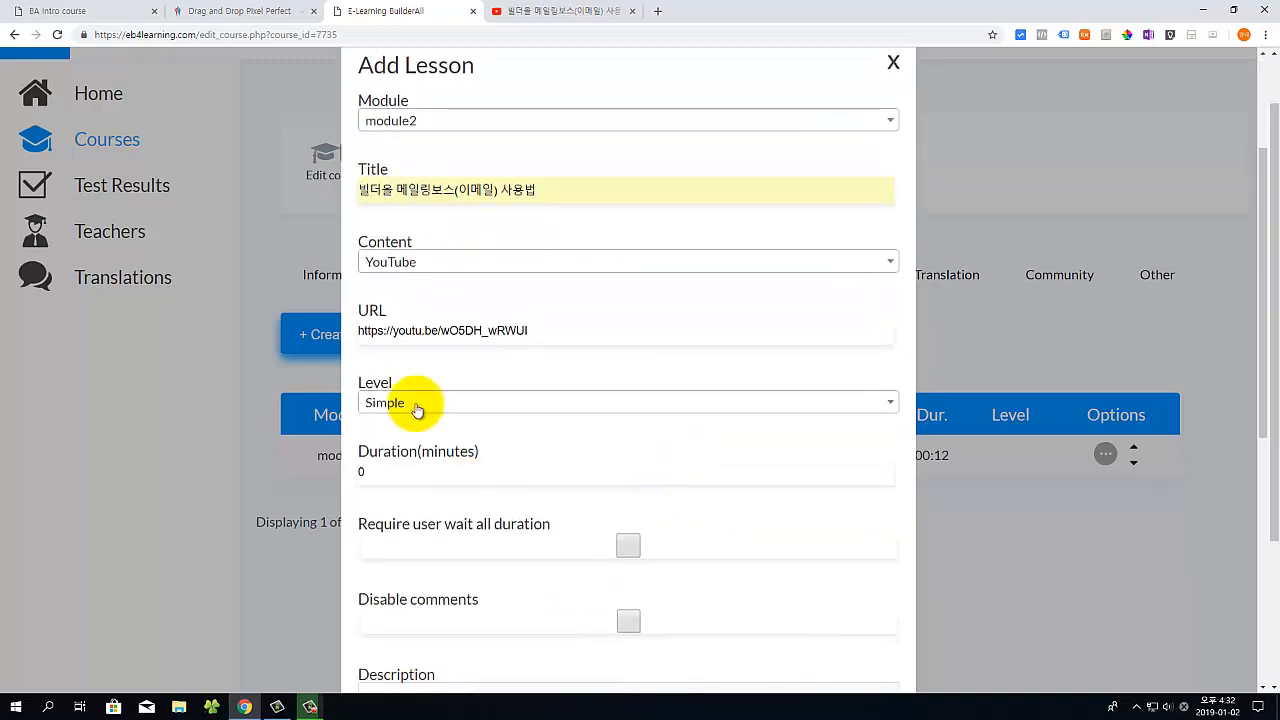
left_click(509, 10)
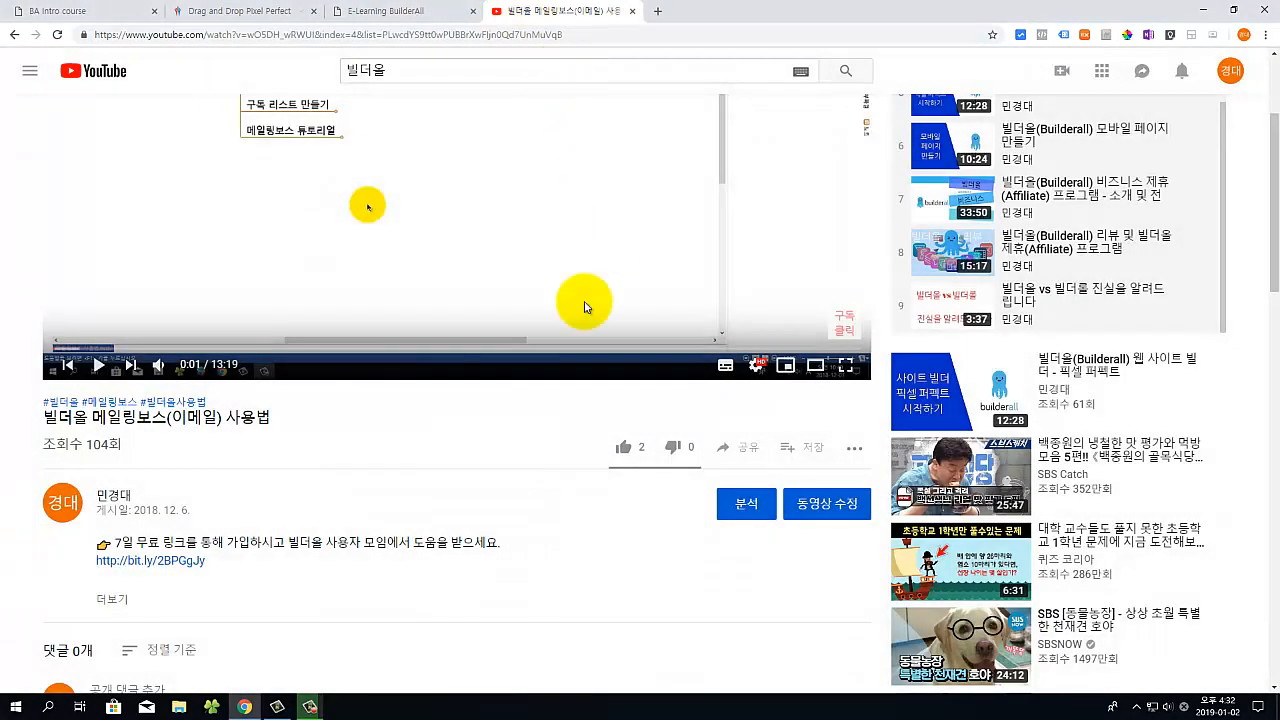
left_click(372, 9)
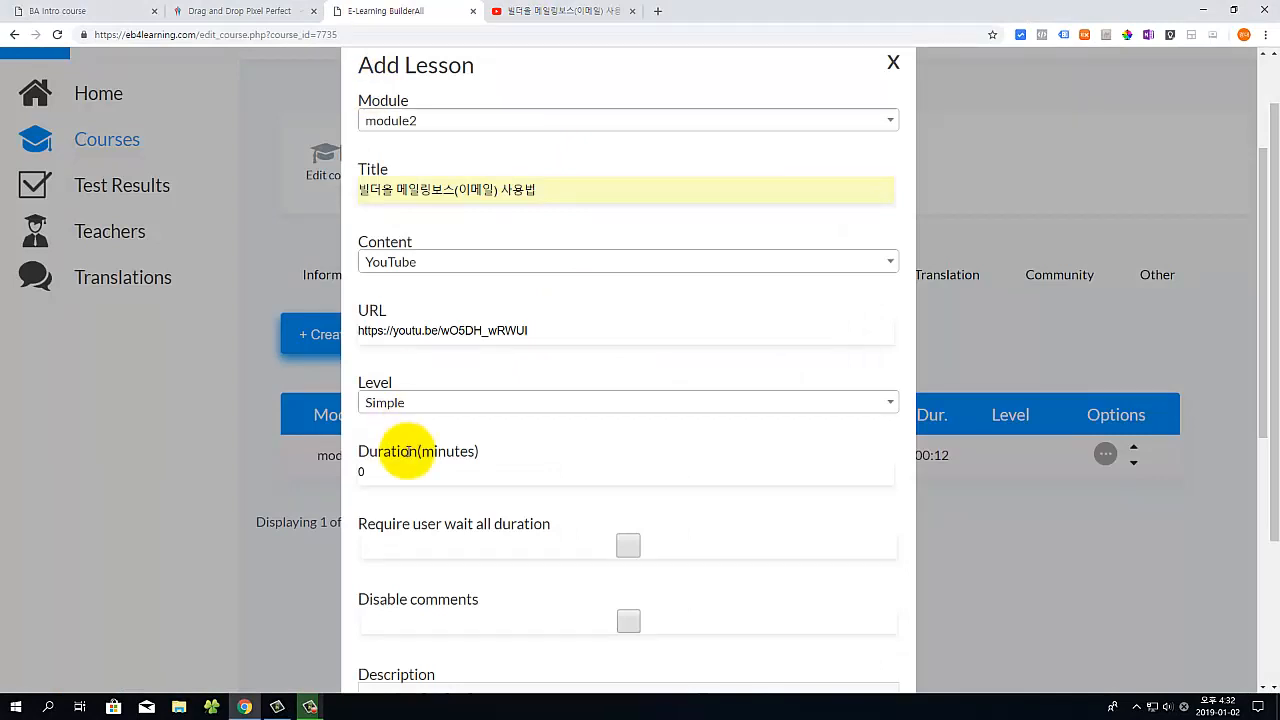
left_click(385, 478)
key("BackSpace")
type("13")
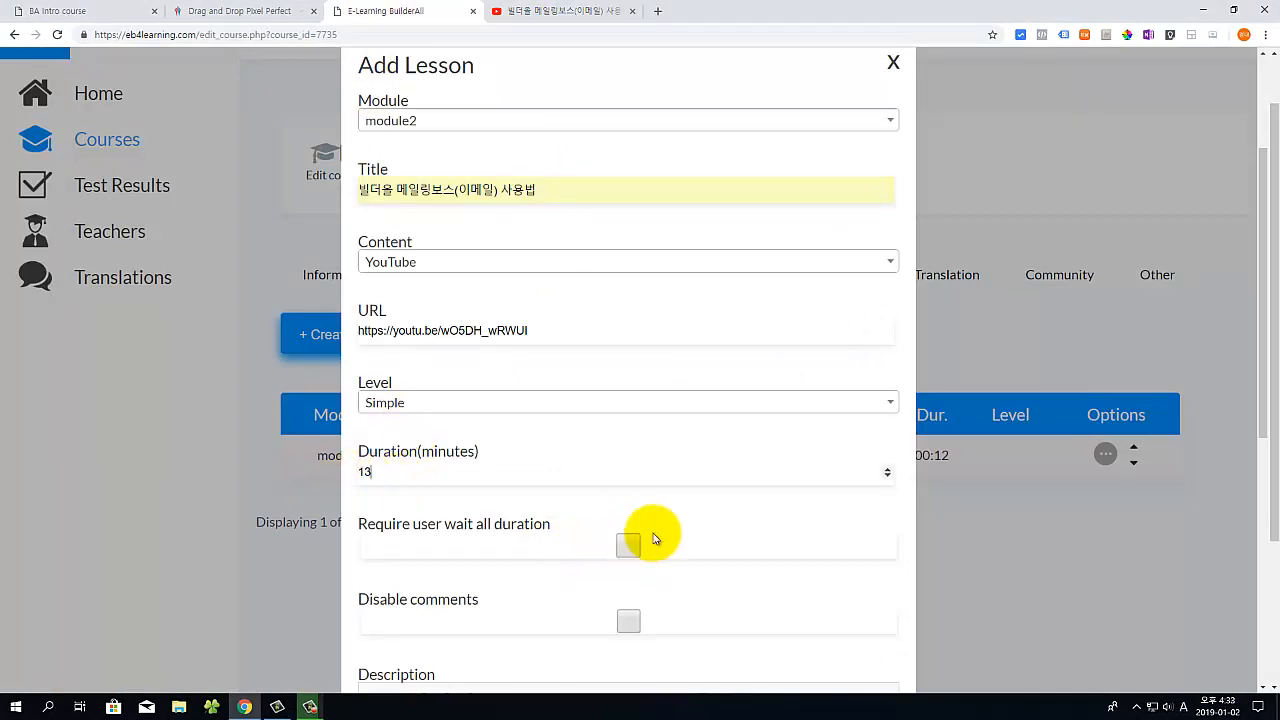
Save the module2 lesson with its description left empty
scroll(651, 534, "down", 2)
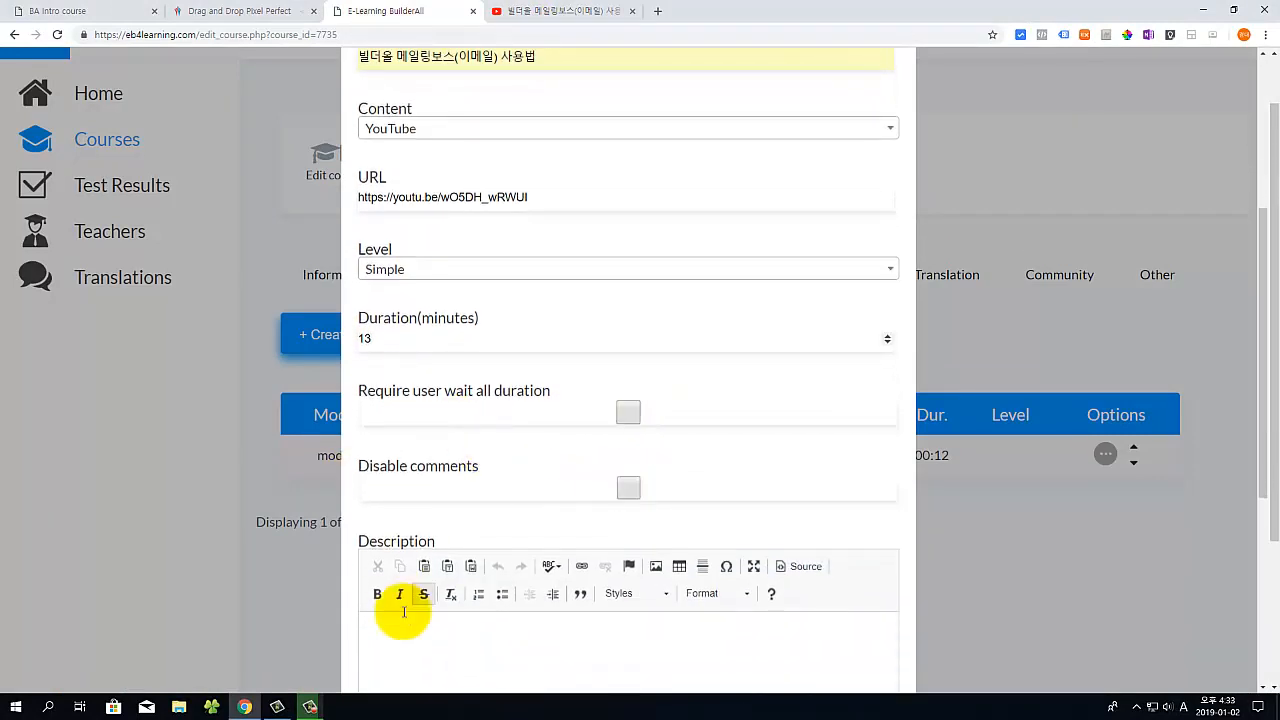
scroll(404, 612, "down", 4)
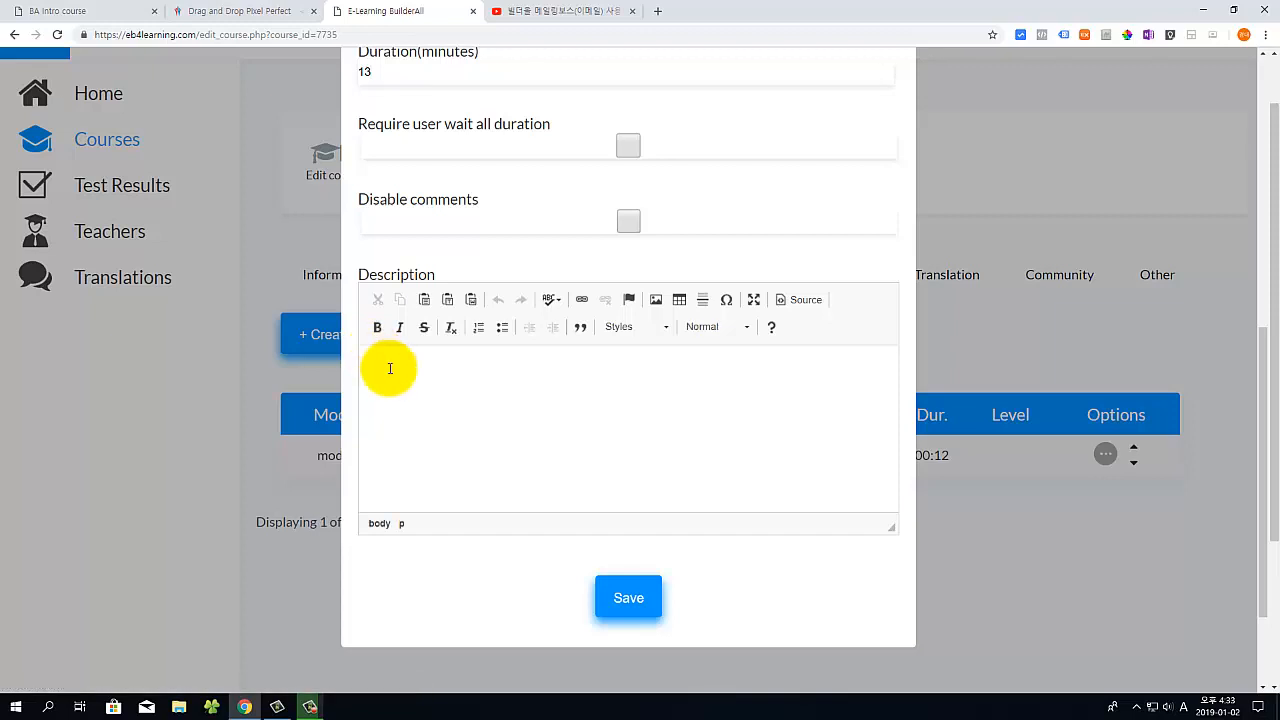
left_click(638, 600)
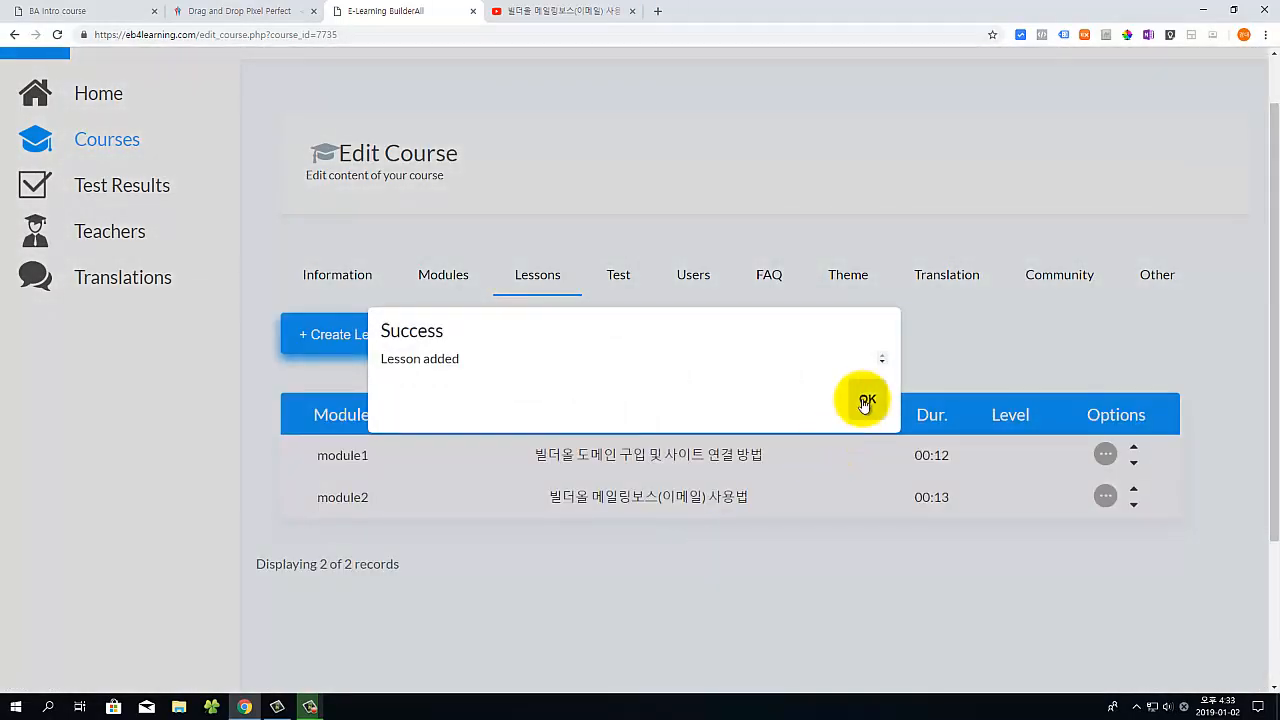
left_click(867, 399)
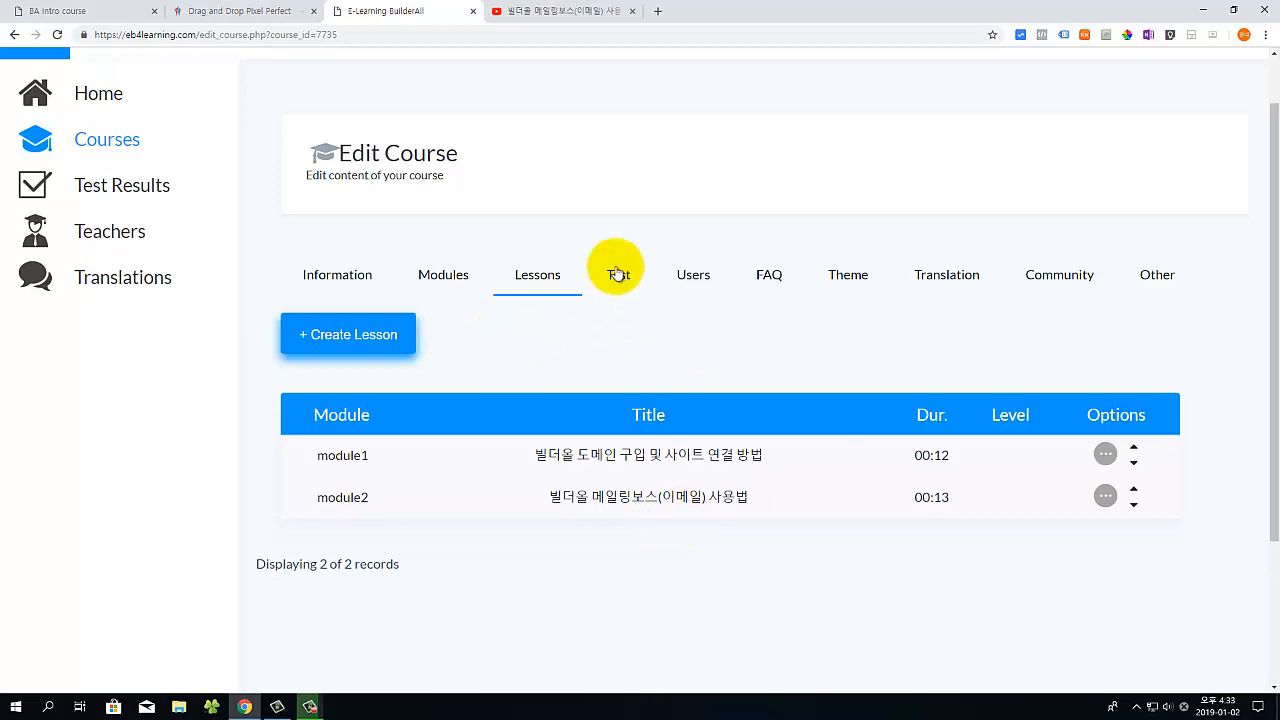
Examine the module test in the BA Intro course and the available options for the module1 lesson in the course being edited
left_click(62, 12)
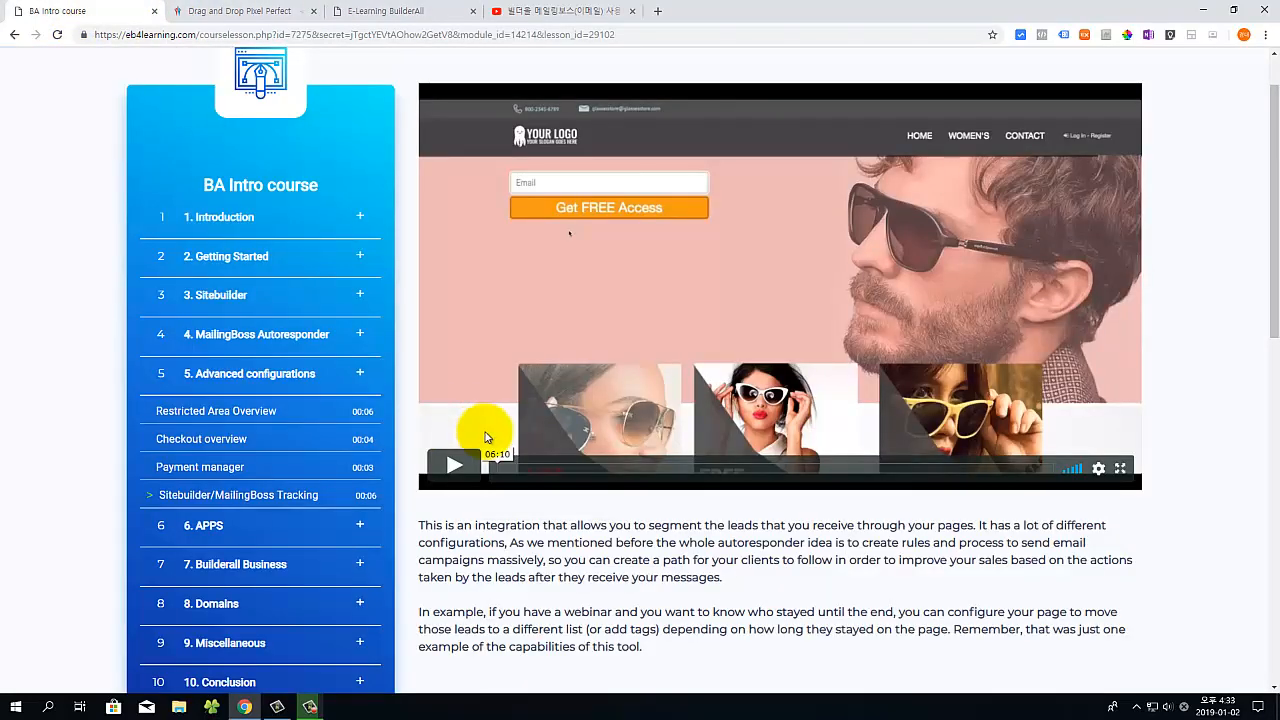
scroll(487, 437, "down", 4)
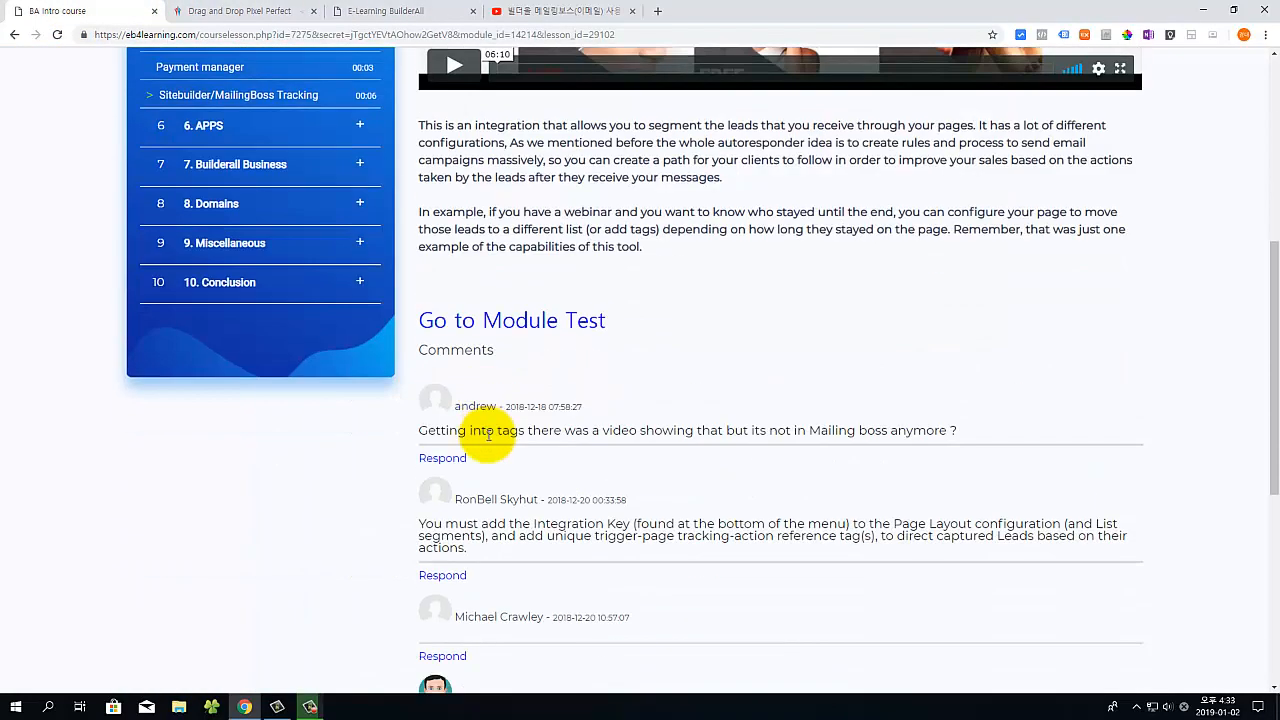
left_click(509, 321)
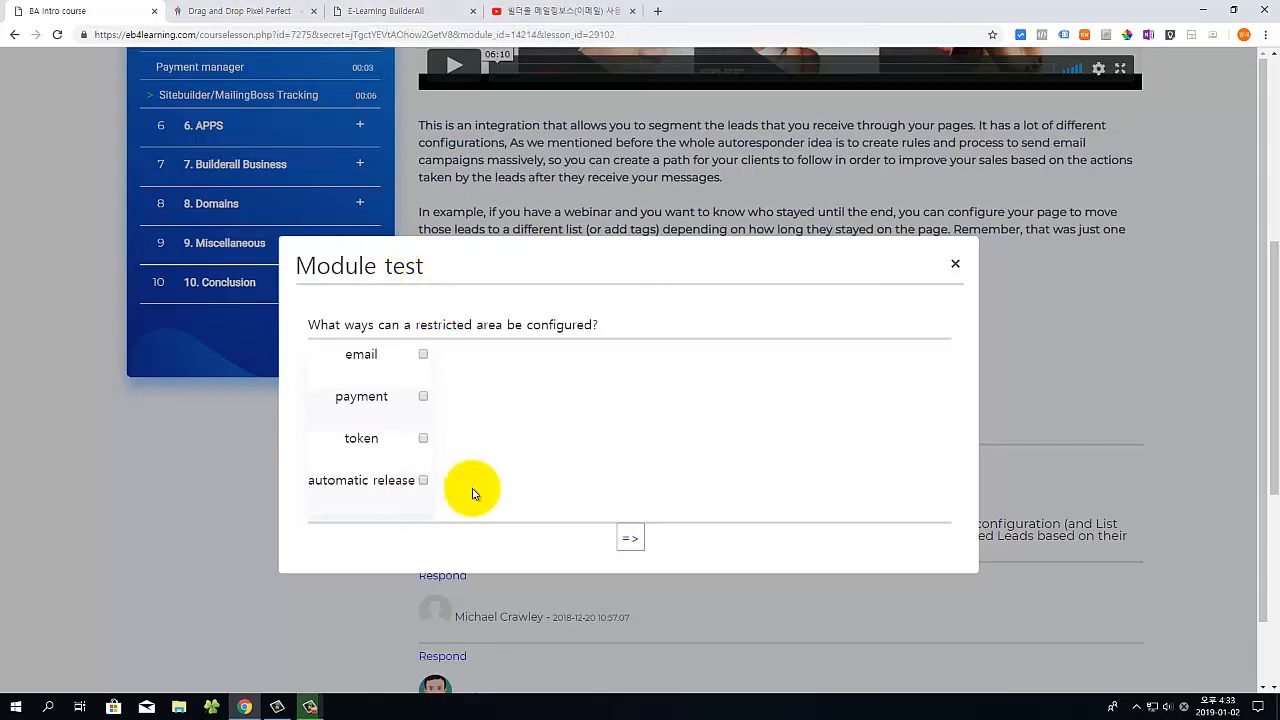
left_click(388, 13)
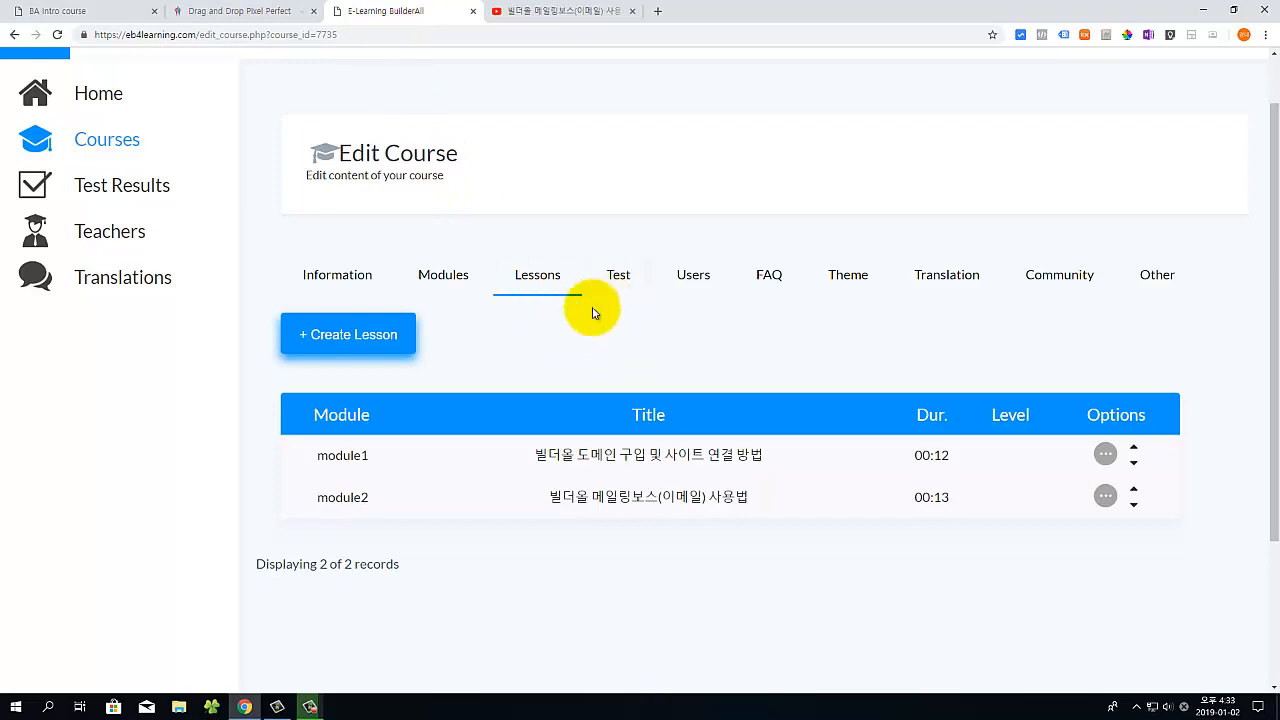
left_click(1104, 457)
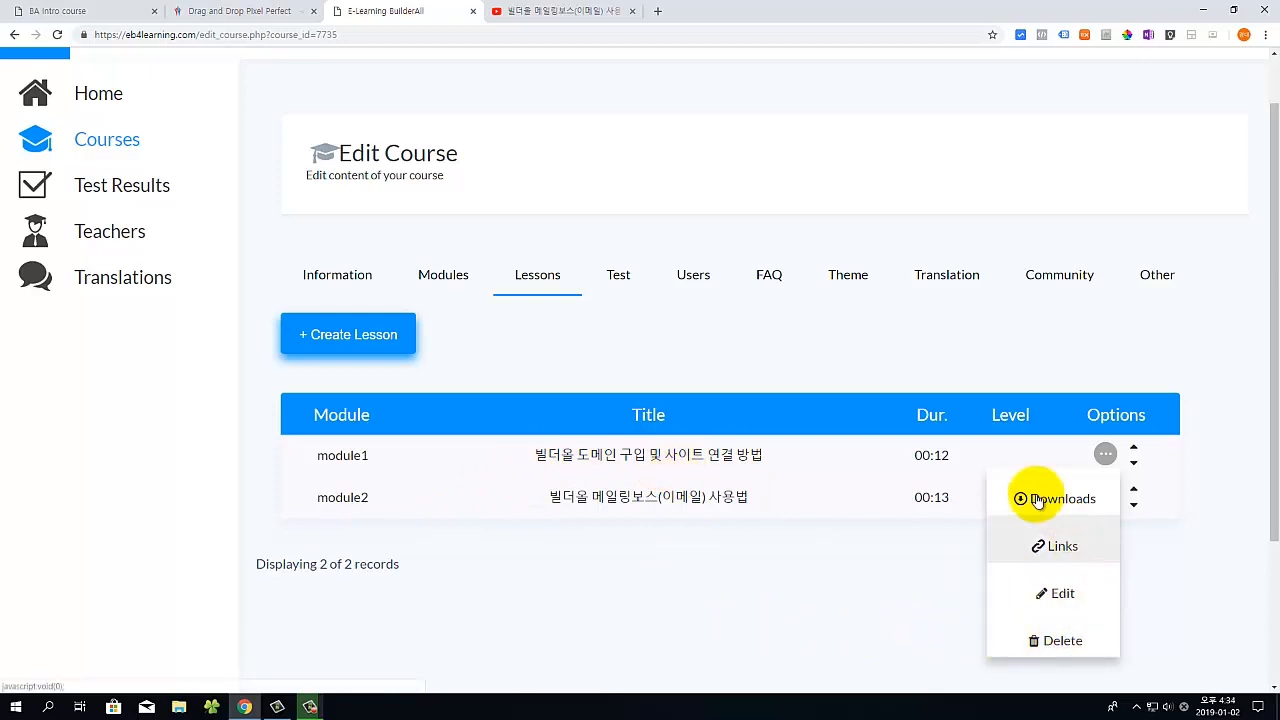
left_click(1108, 459)
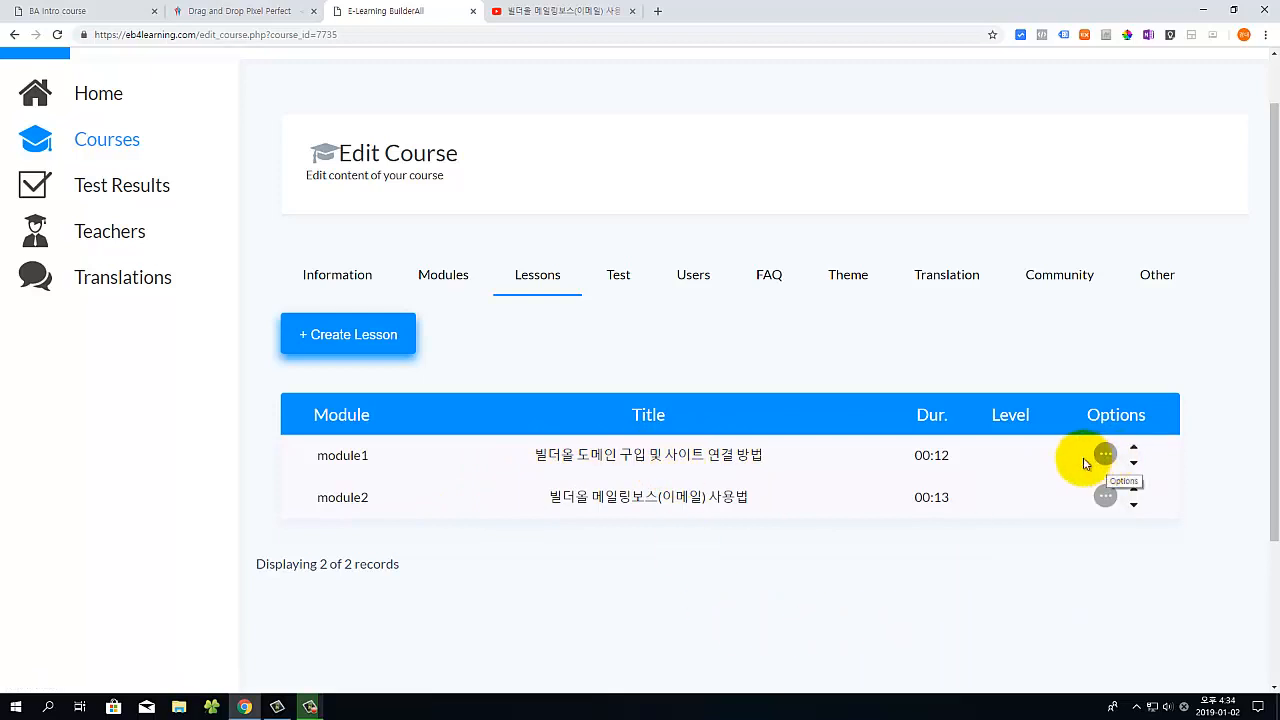
Start a new test question for module1 with the Multiple choice test type
left_click(621, 286)
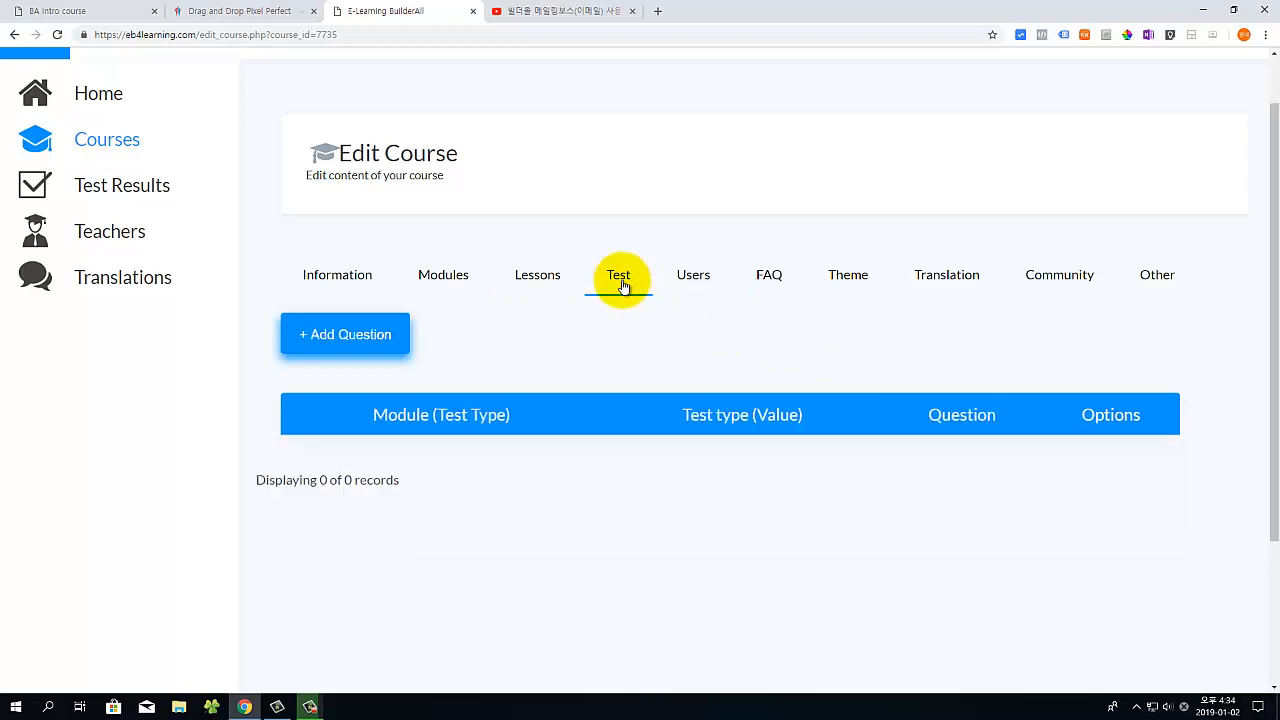
left_click(378, 336)
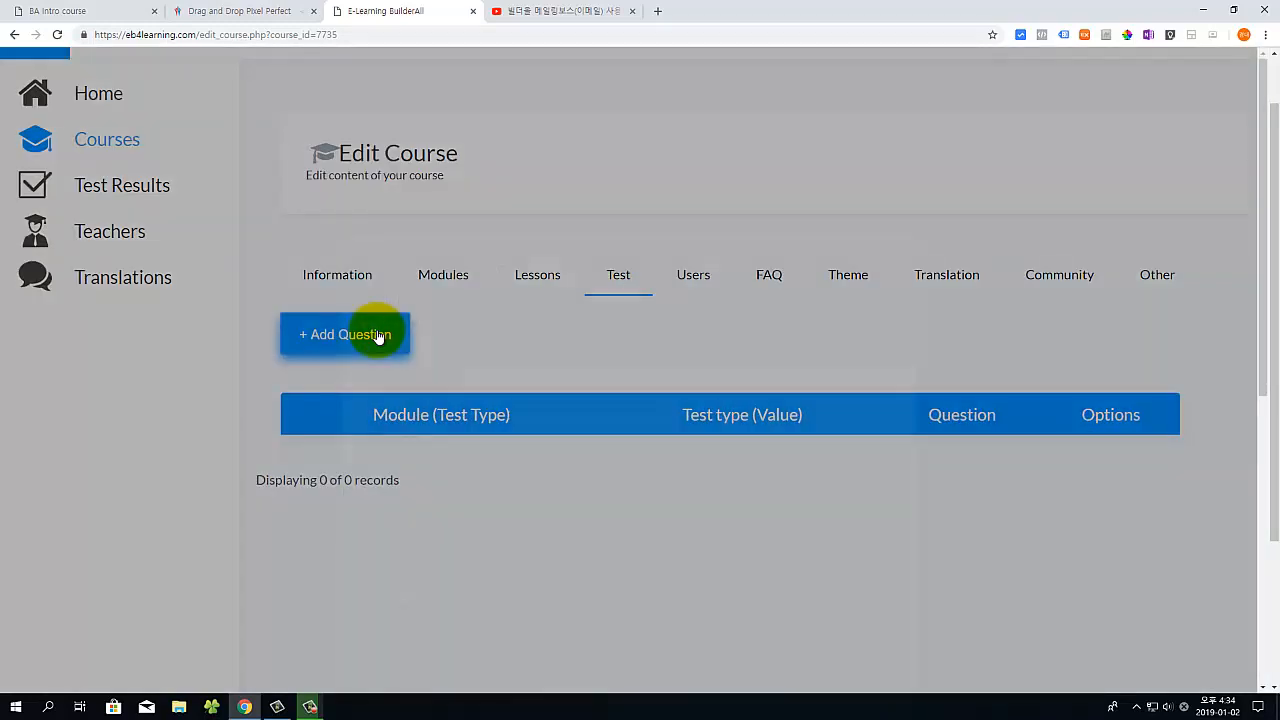
left_click(732, 319)
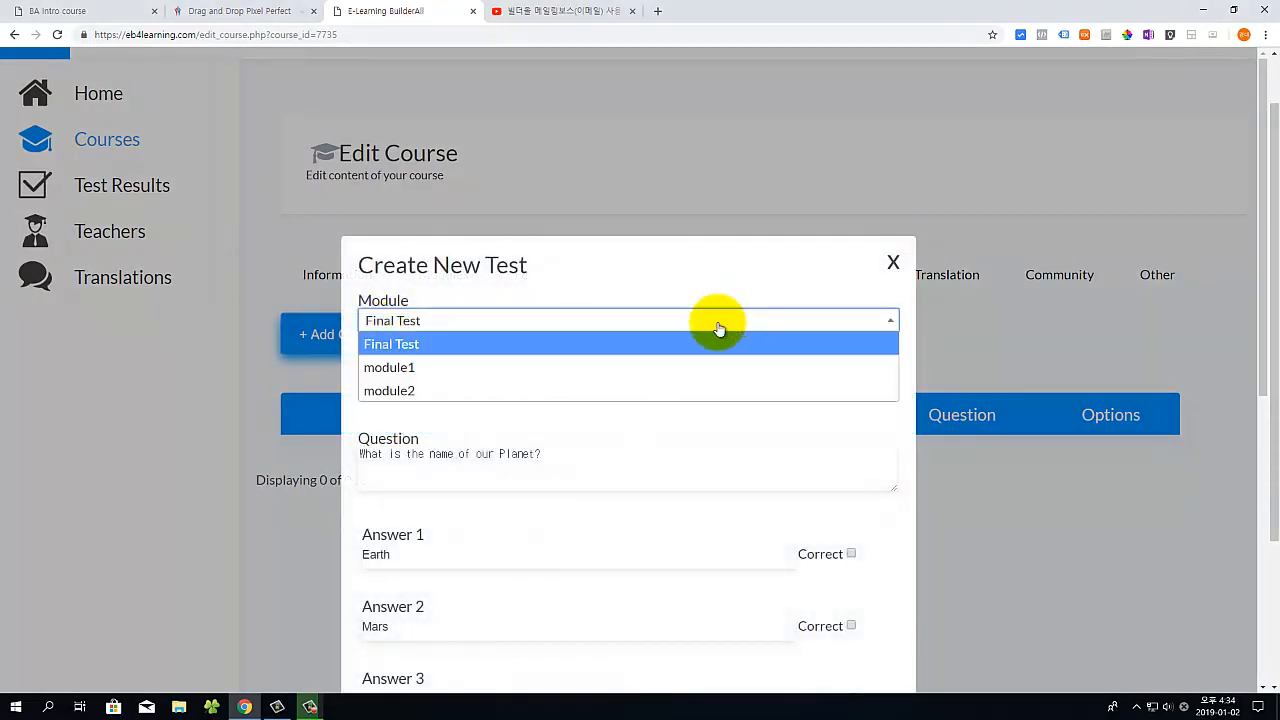
left_click(530, 366)
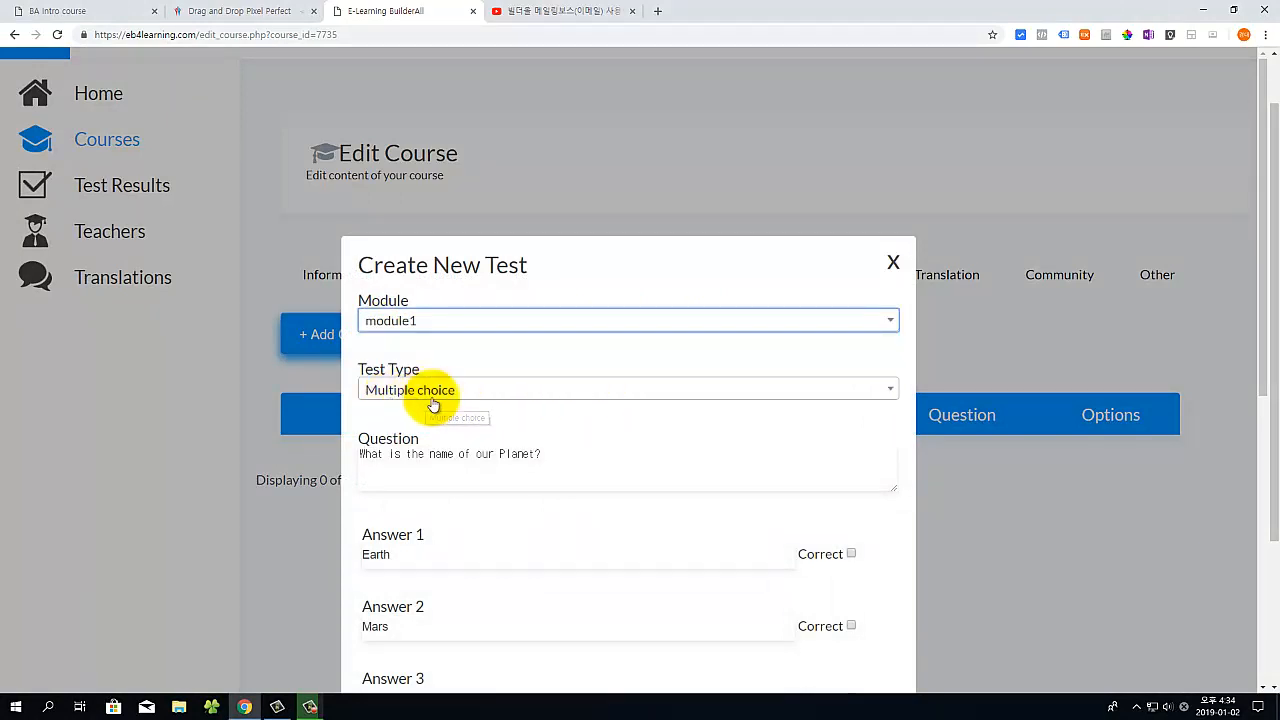
left_click(800, 392)
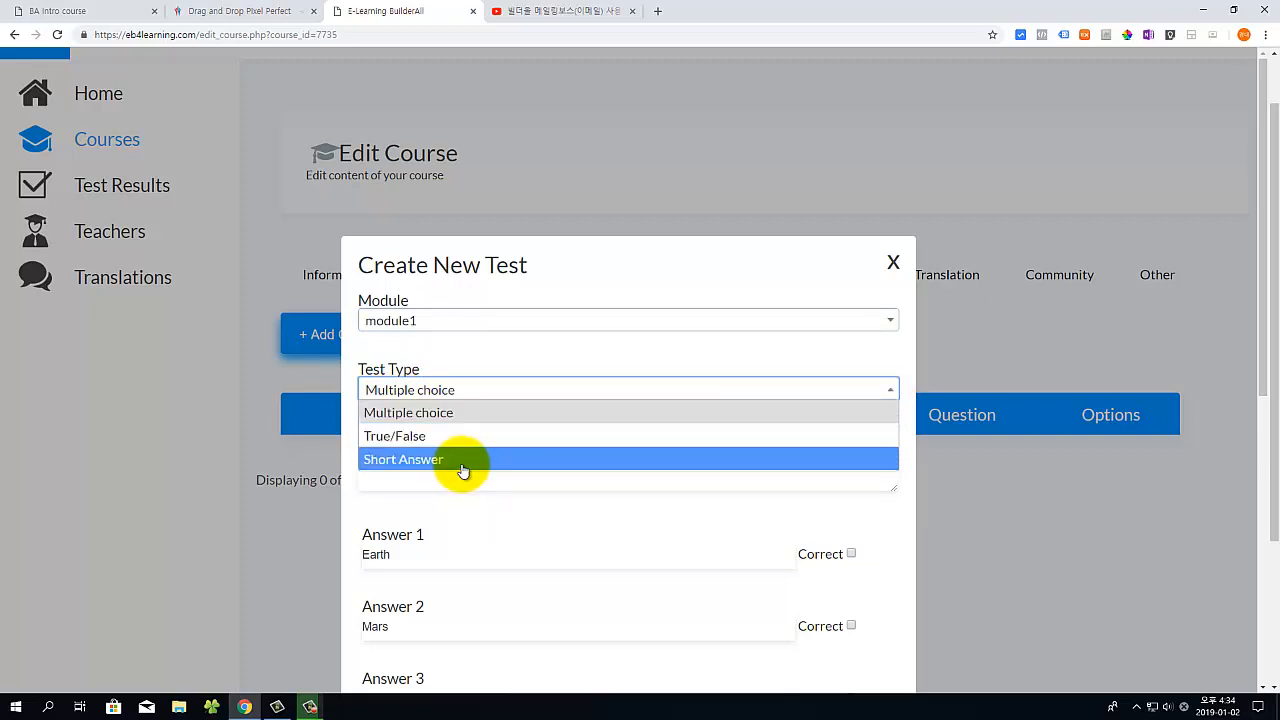
left_click(476, 413)
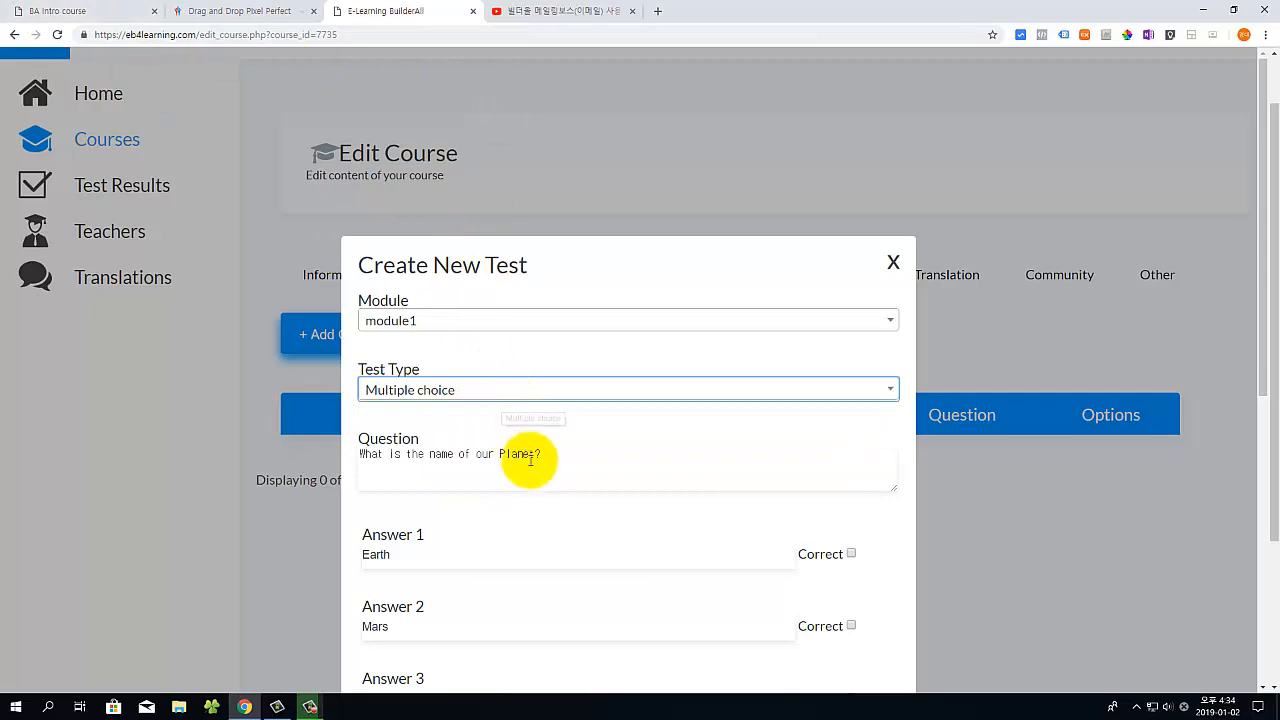
Mark Answer 1 as correct and save the module1 test question, leaving its help text and question value empty
scroll(551, 445, "down", 2)
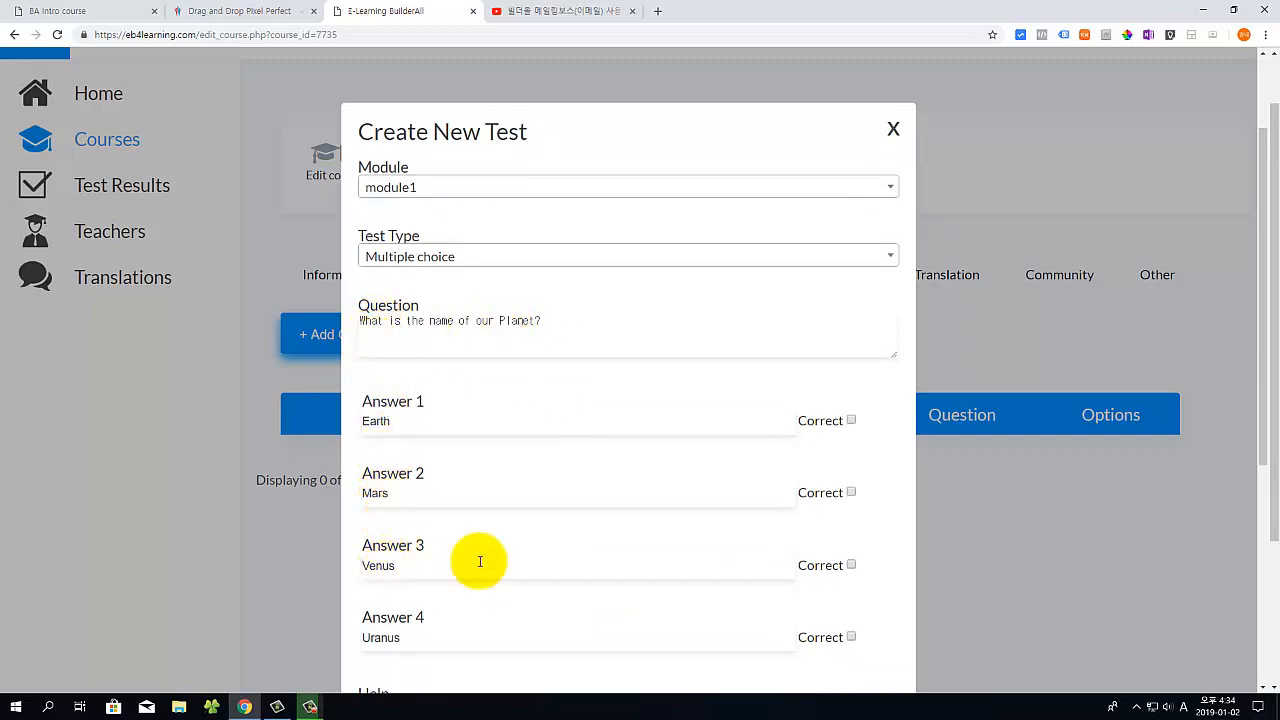
scroll(535, 544, "down", 1)
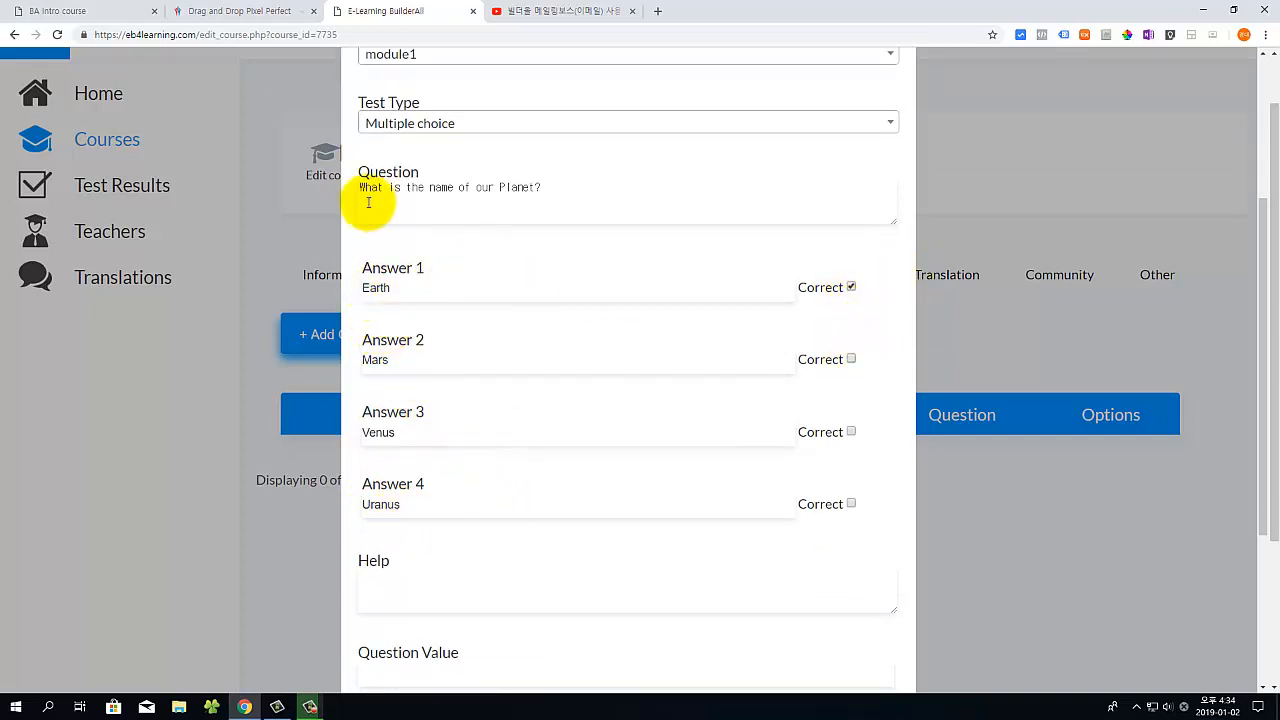
scroll(735, 260, "down", 1)
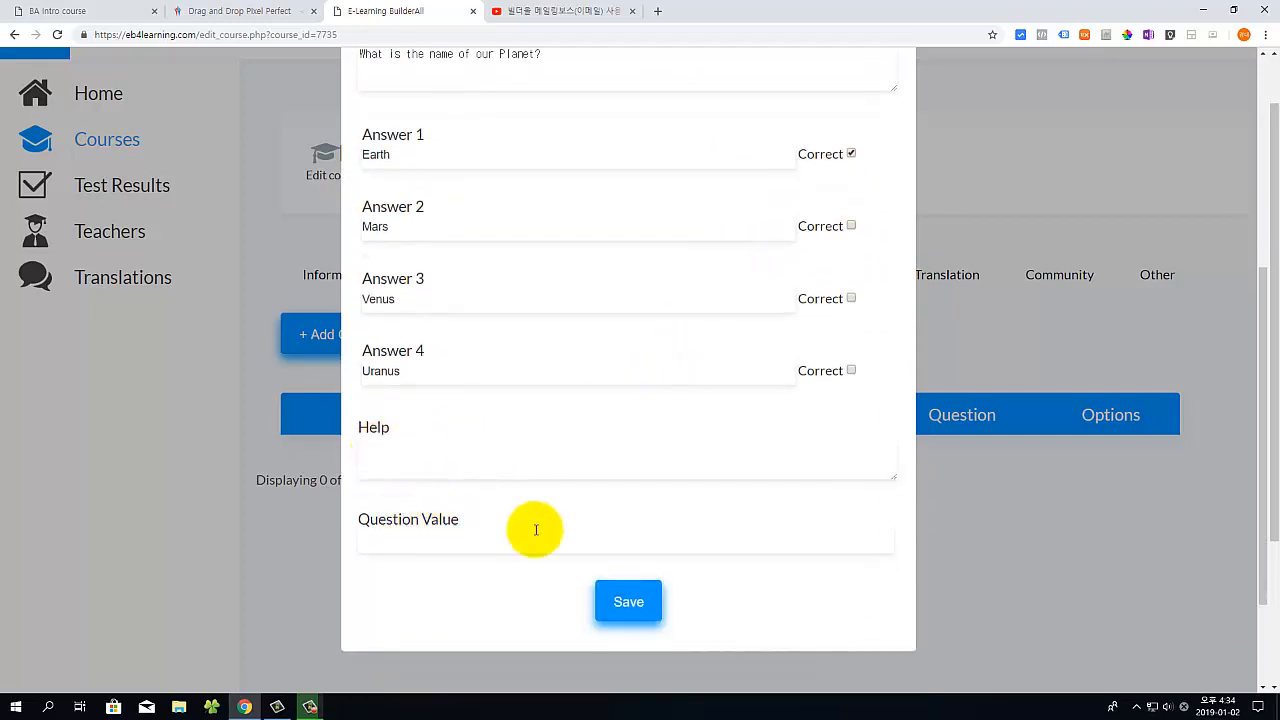
scroll(660, 540, "up", 2)
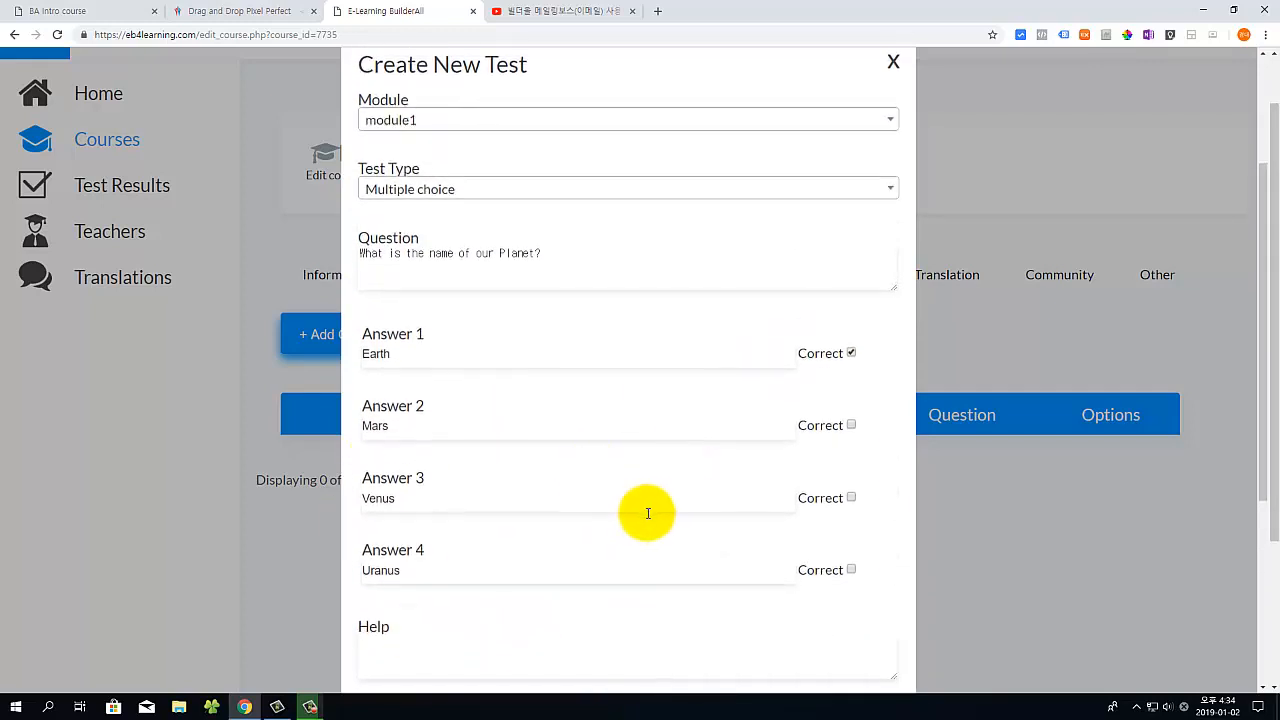
scroll(625, 520, "down", 2)
scroll(600, 490, "up", 3)
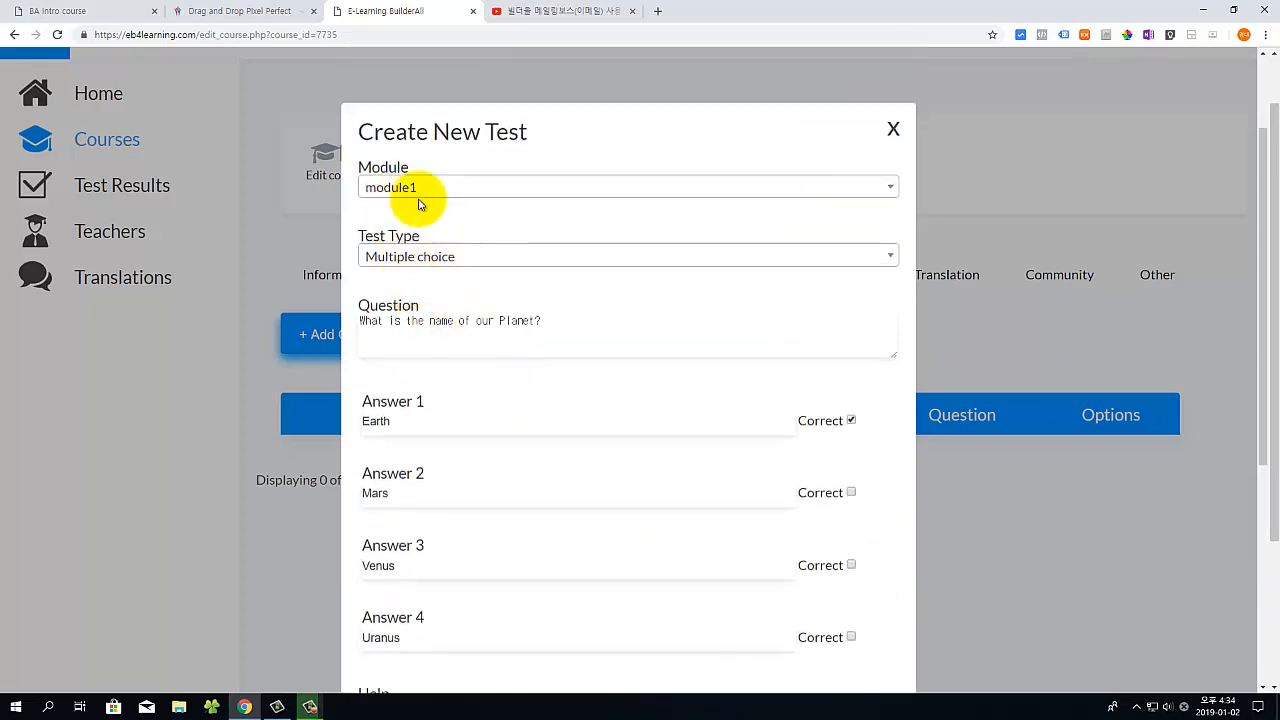
scroll(520, 185, "down", 3)
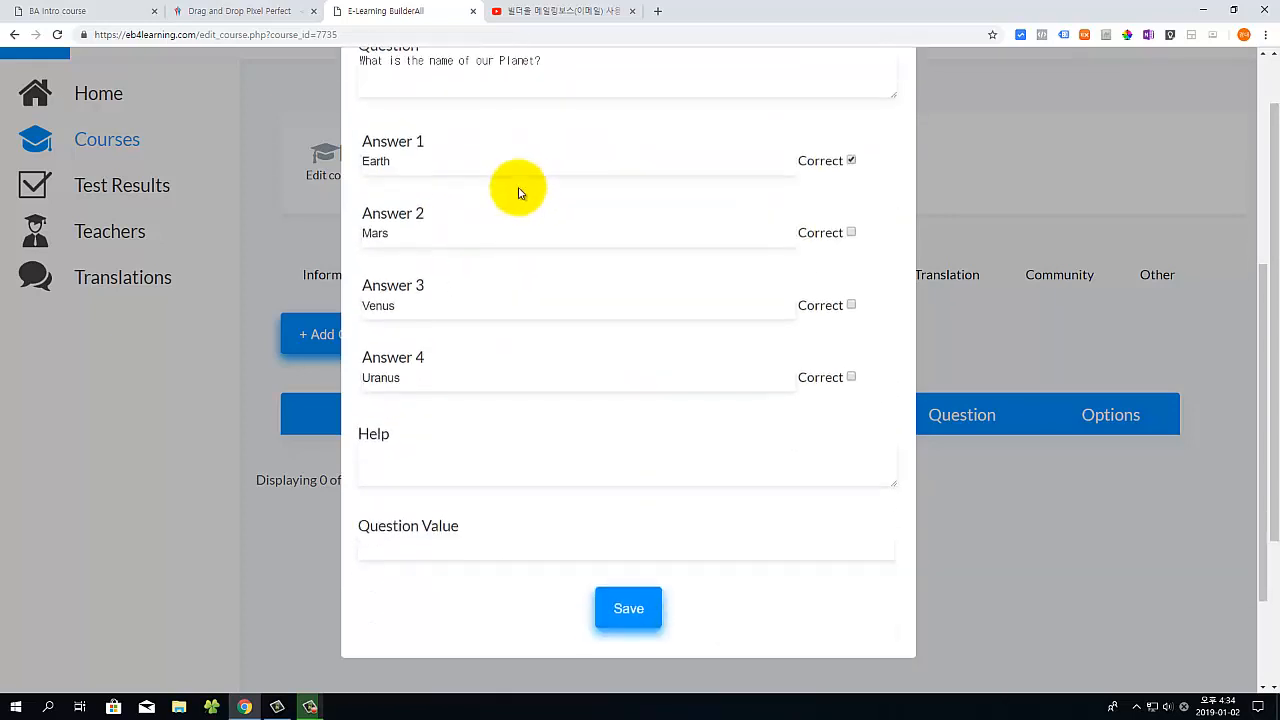
left_click(638, 601)
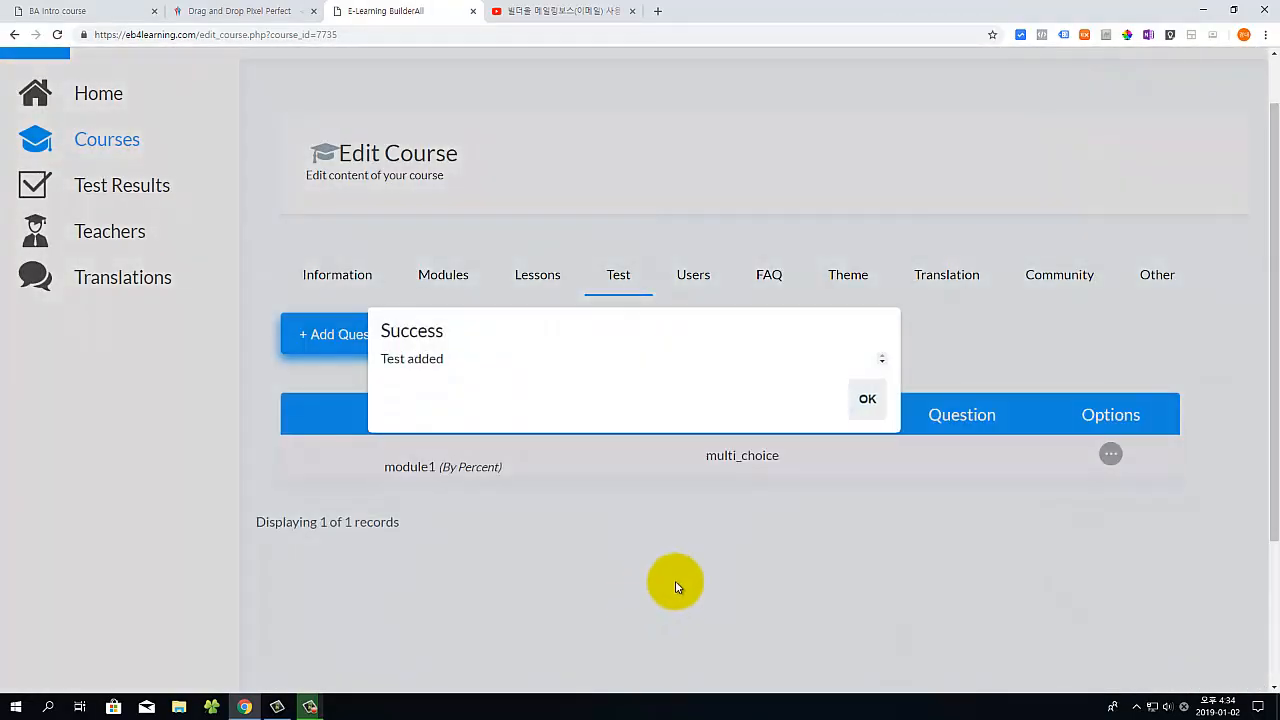
left_click(860, 399)
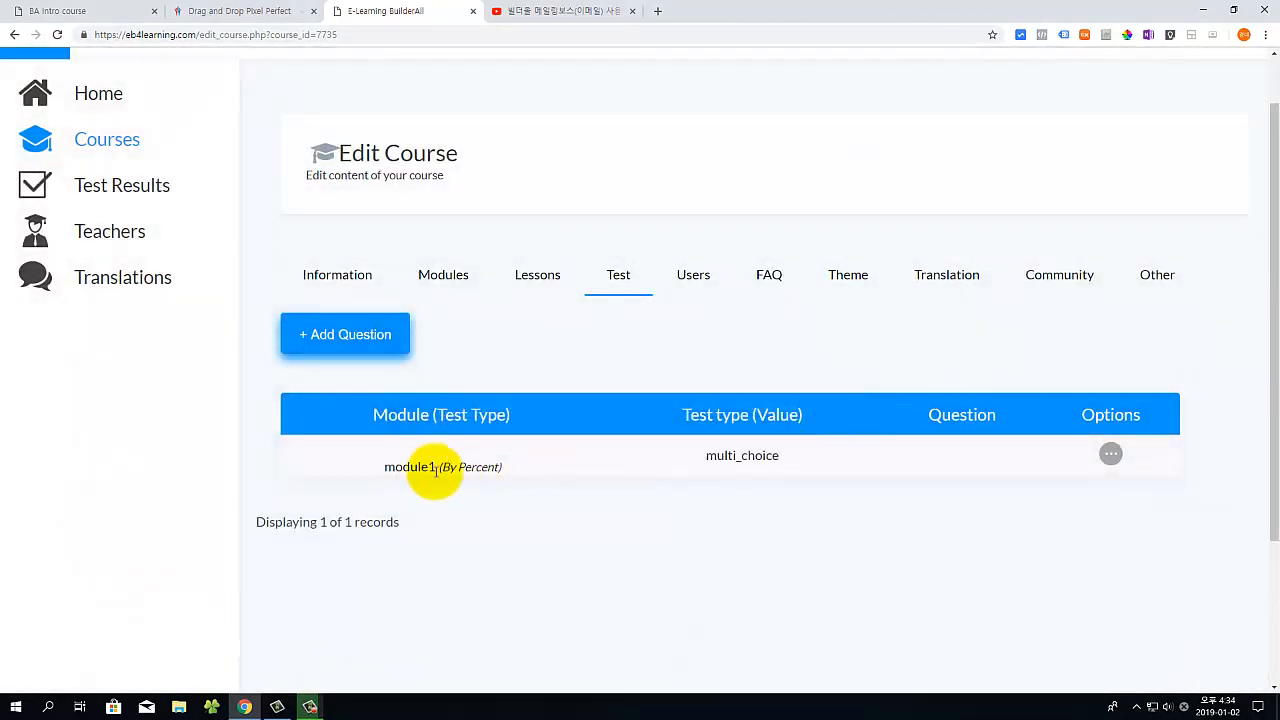
Check the module1 test question's options and revisit the sample module test in the BA Intro course, closing it
left_click(1112, 455)
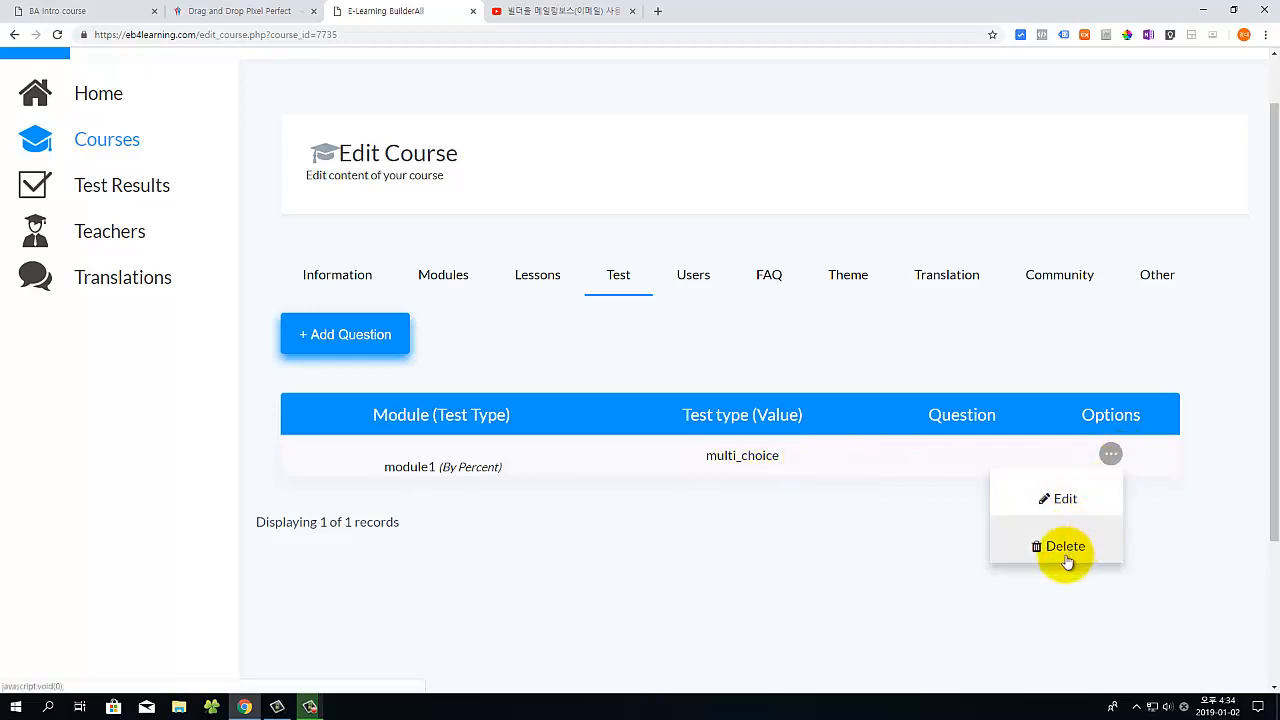
left_click(985, 358)
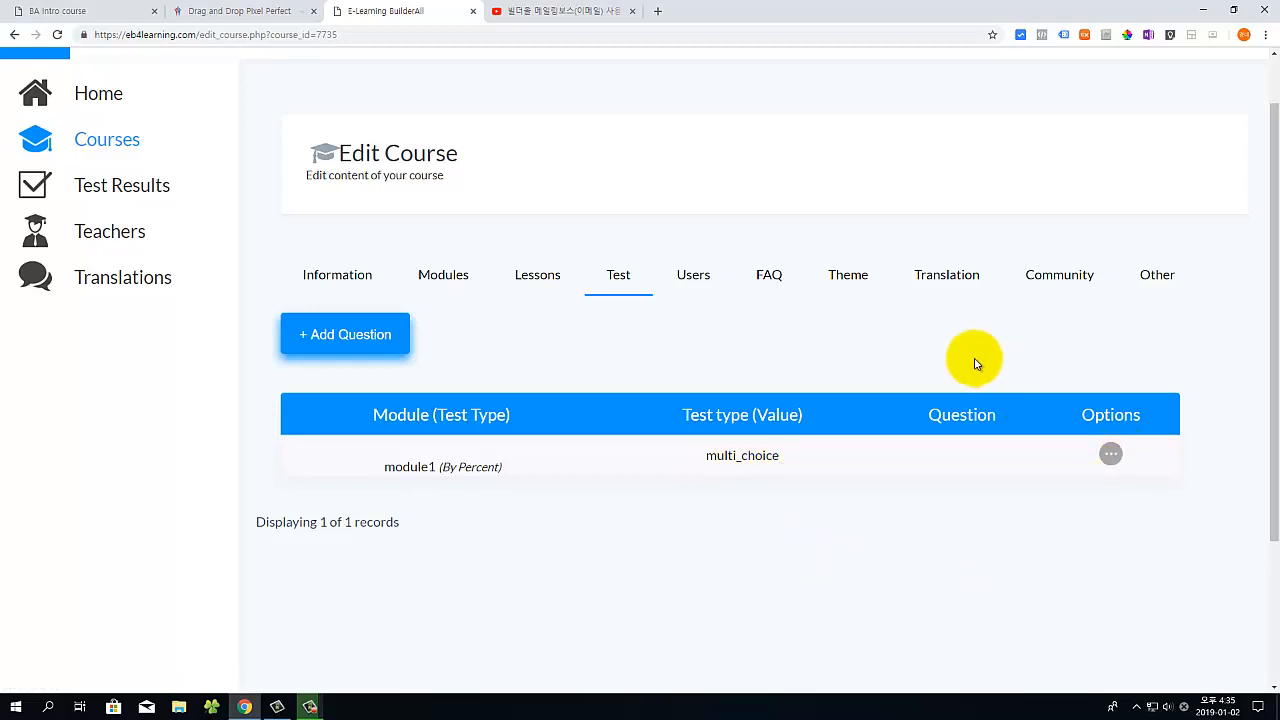
left_click(86, 17)
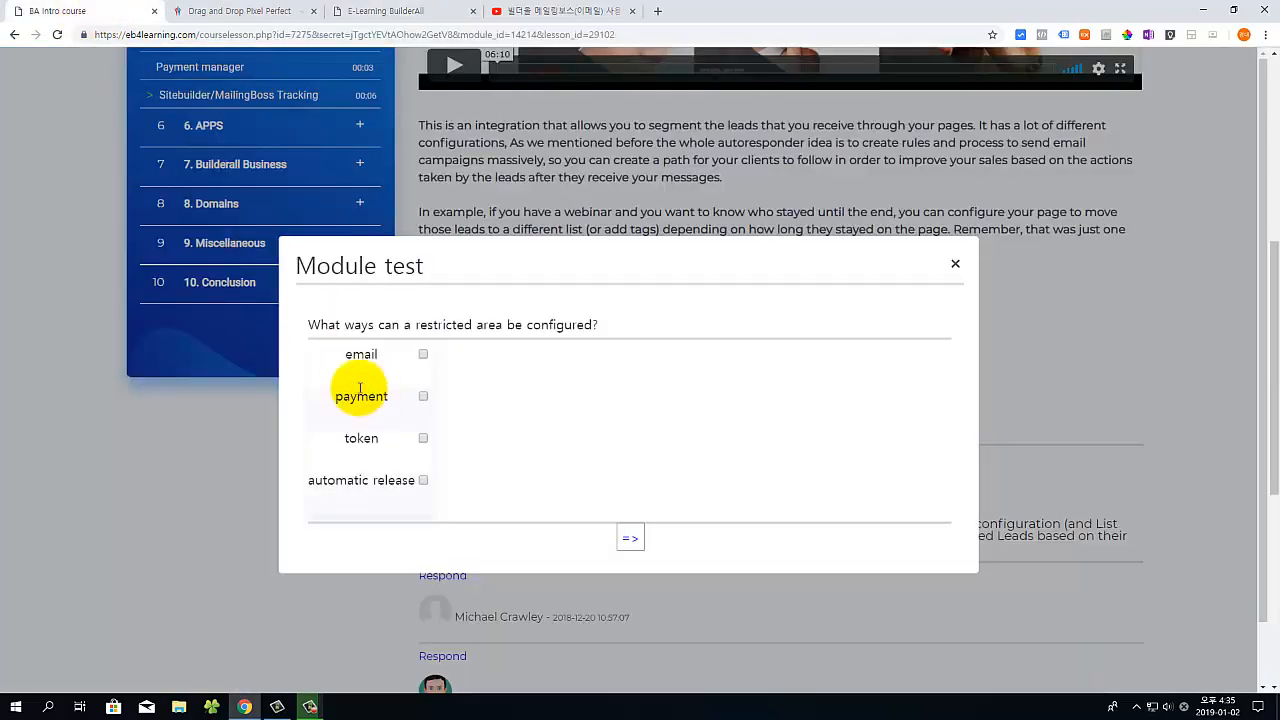
left_click(957, 266)
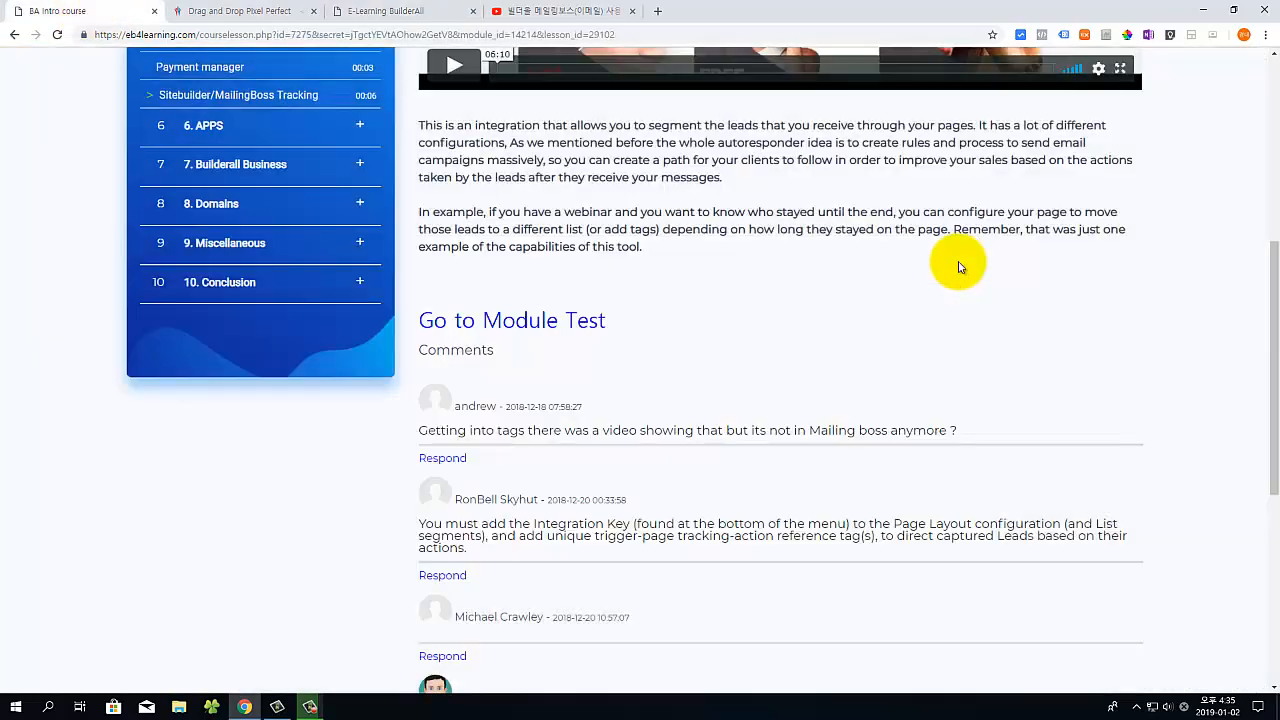
left_click(371, 11)
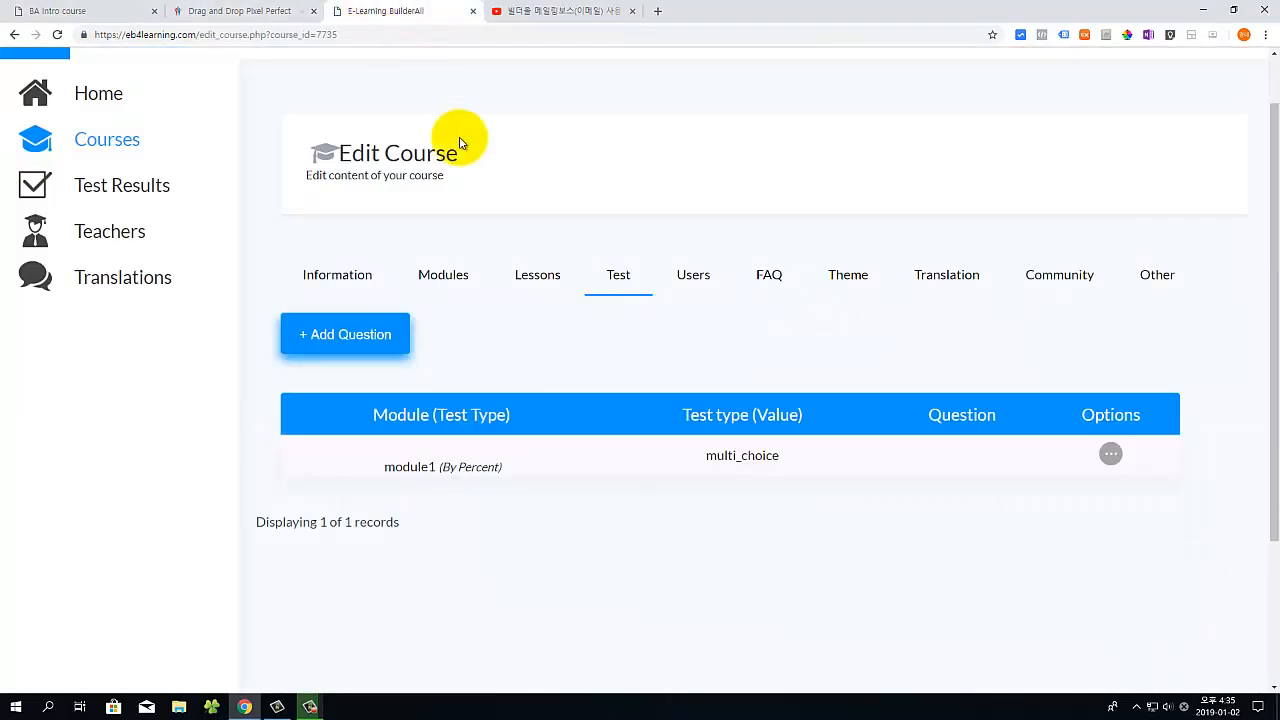
Add the FAQ question "우리 행성의 이름은 무엇인가요?" with the answer "지구", save it and check its options
left_click(700, 282)
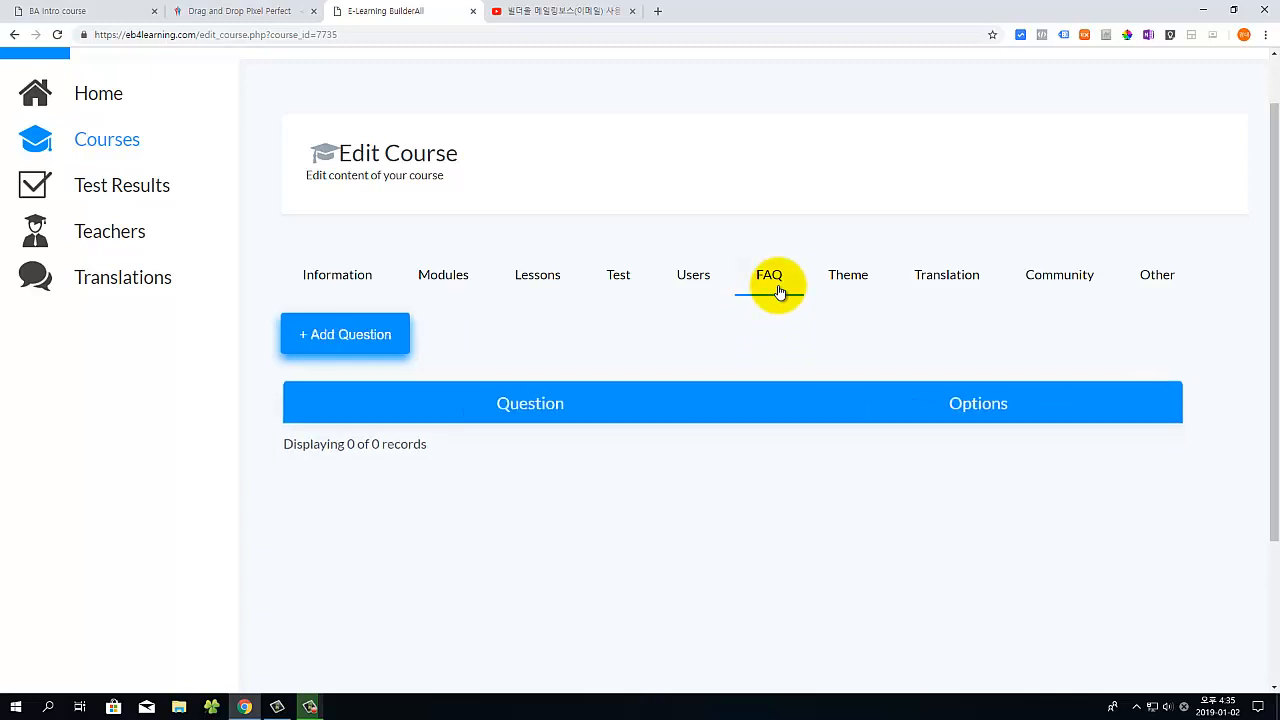
left_click(371, 338)
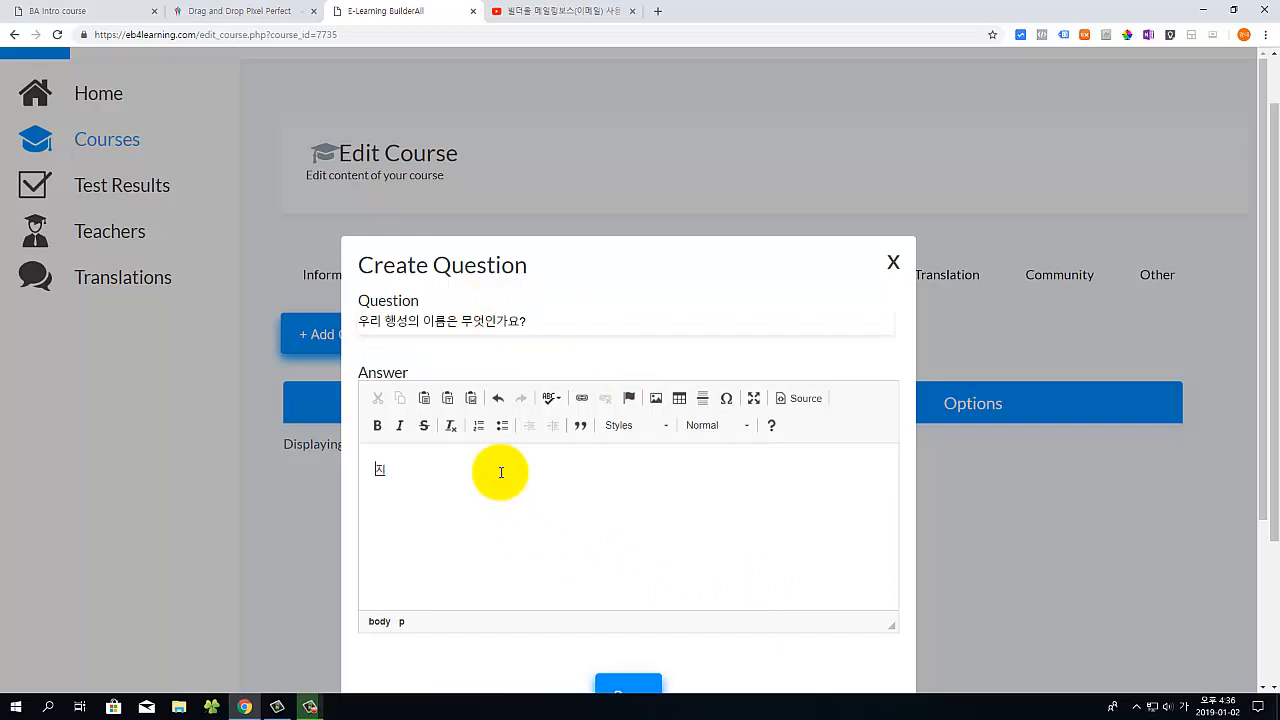
scroll(708, 474, "down", 2)
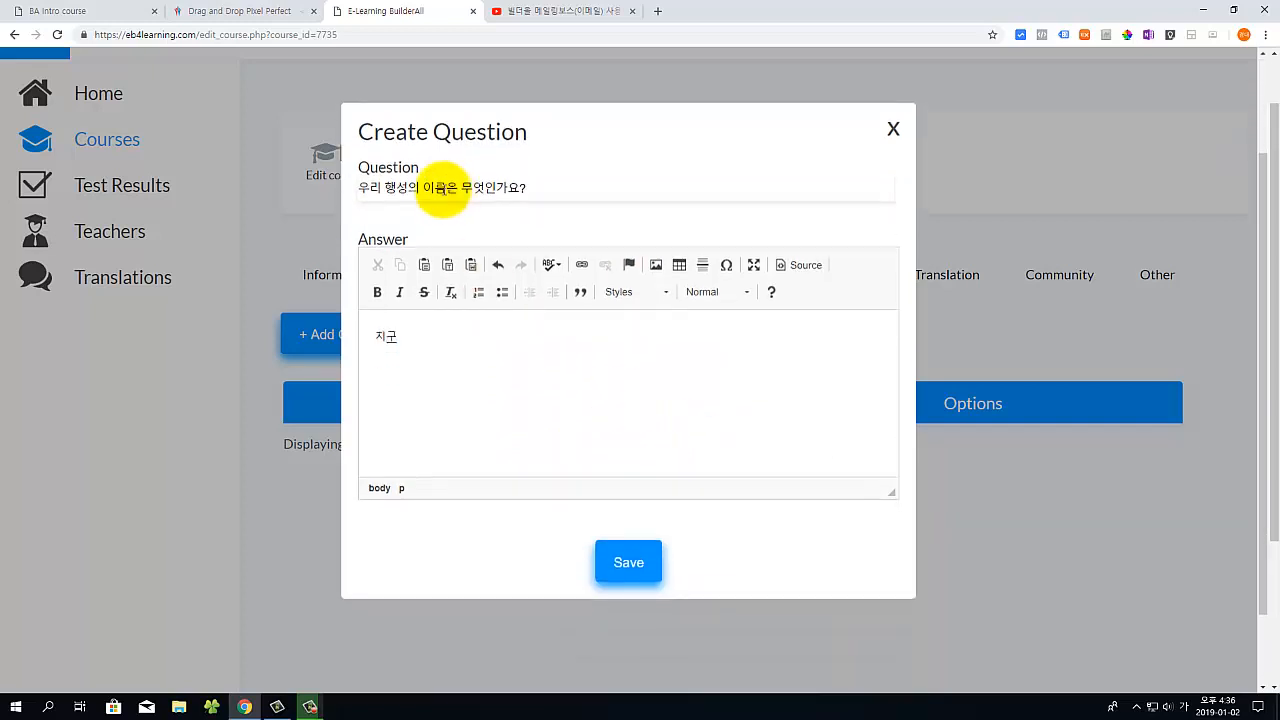
left_click(630, 563)
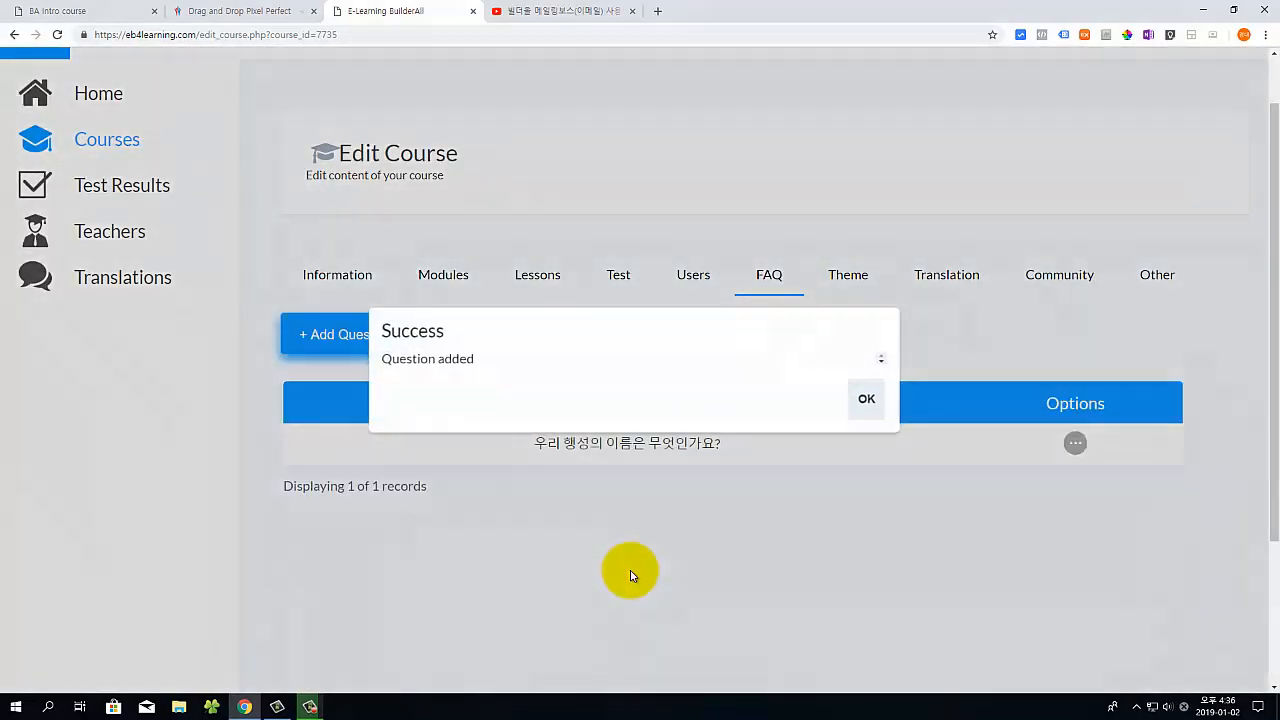
left_click(867, 400)
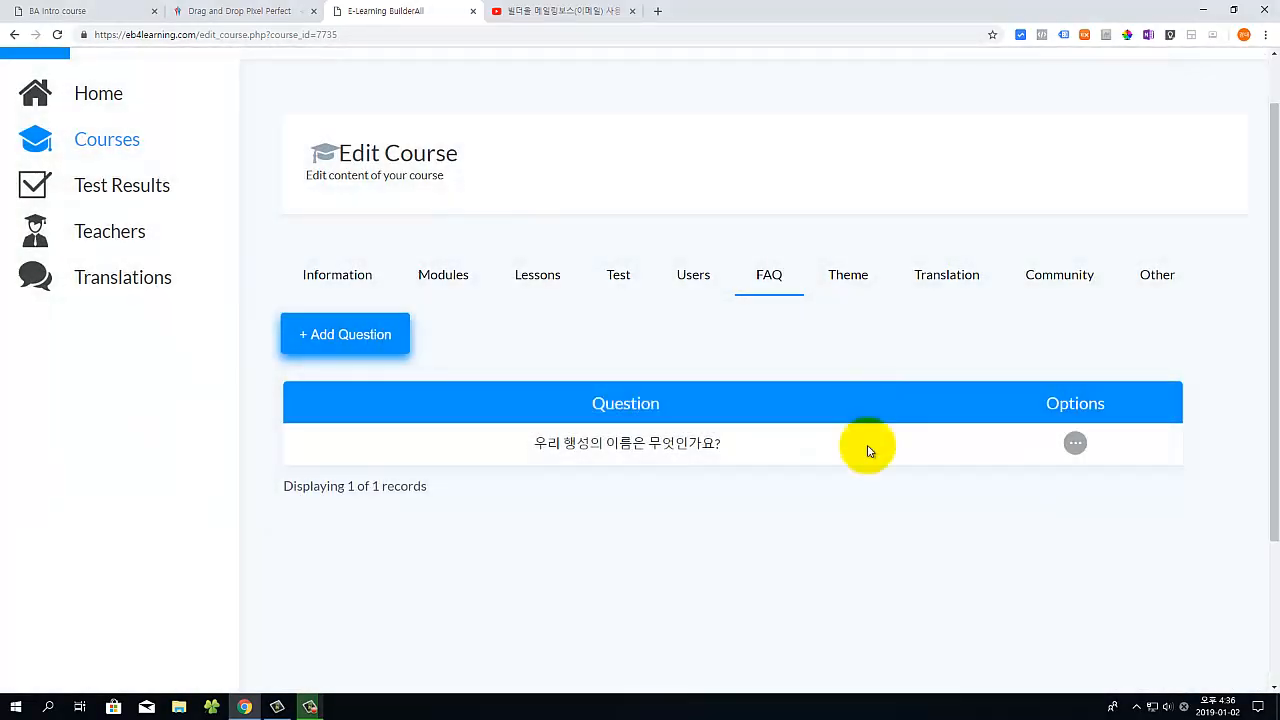
left_click(1075, 443)
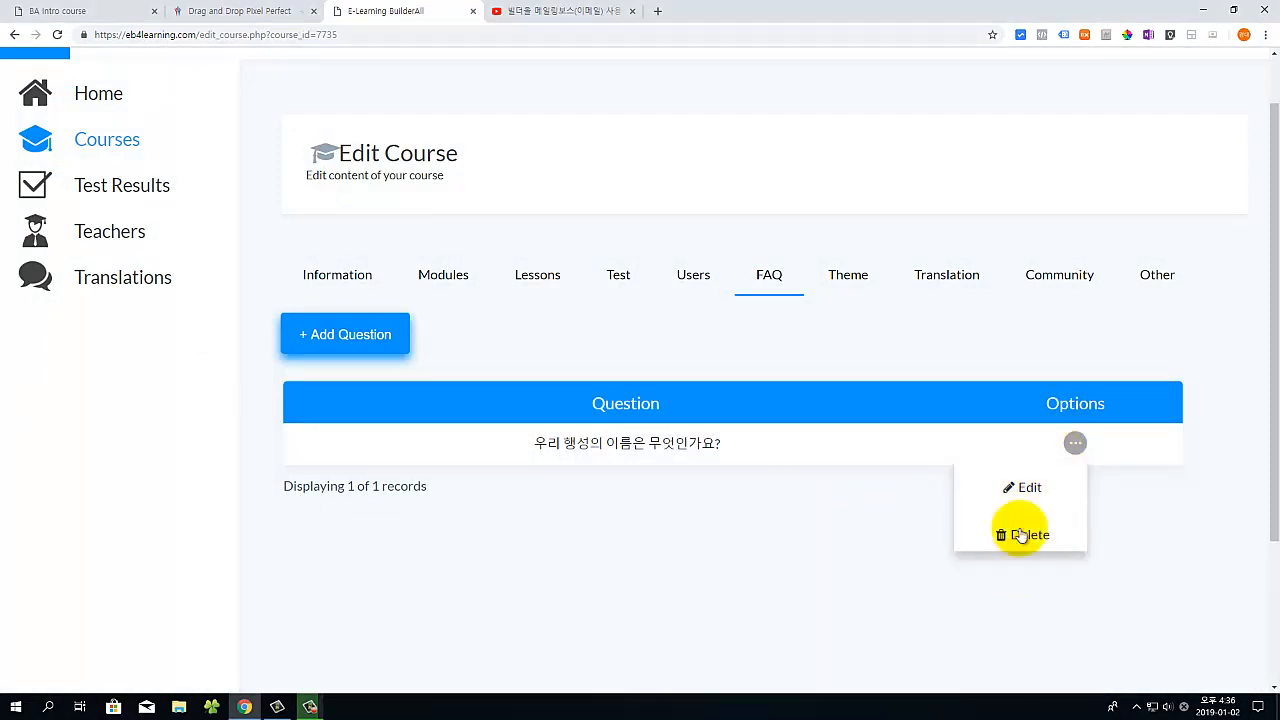
left_click(1077, 443)
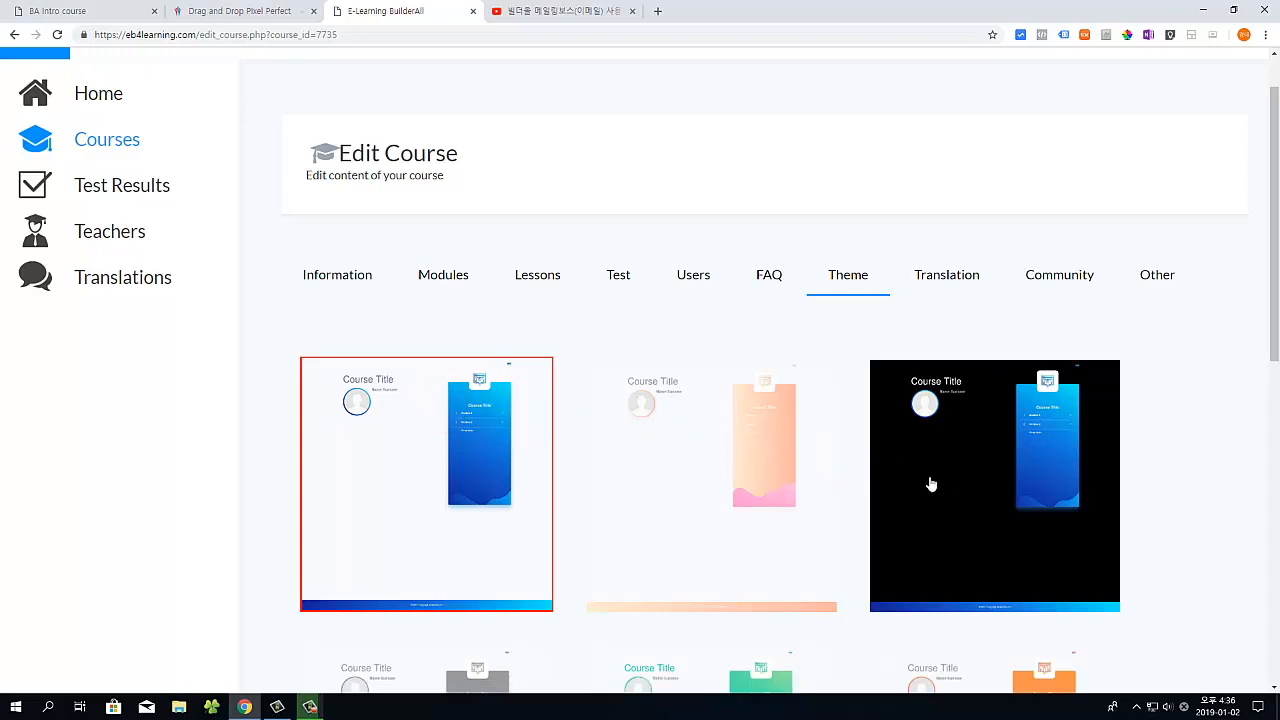
Browse the available course themes and compare them with the design of the BA Intro course
scroll(257, 151, "down", 3)
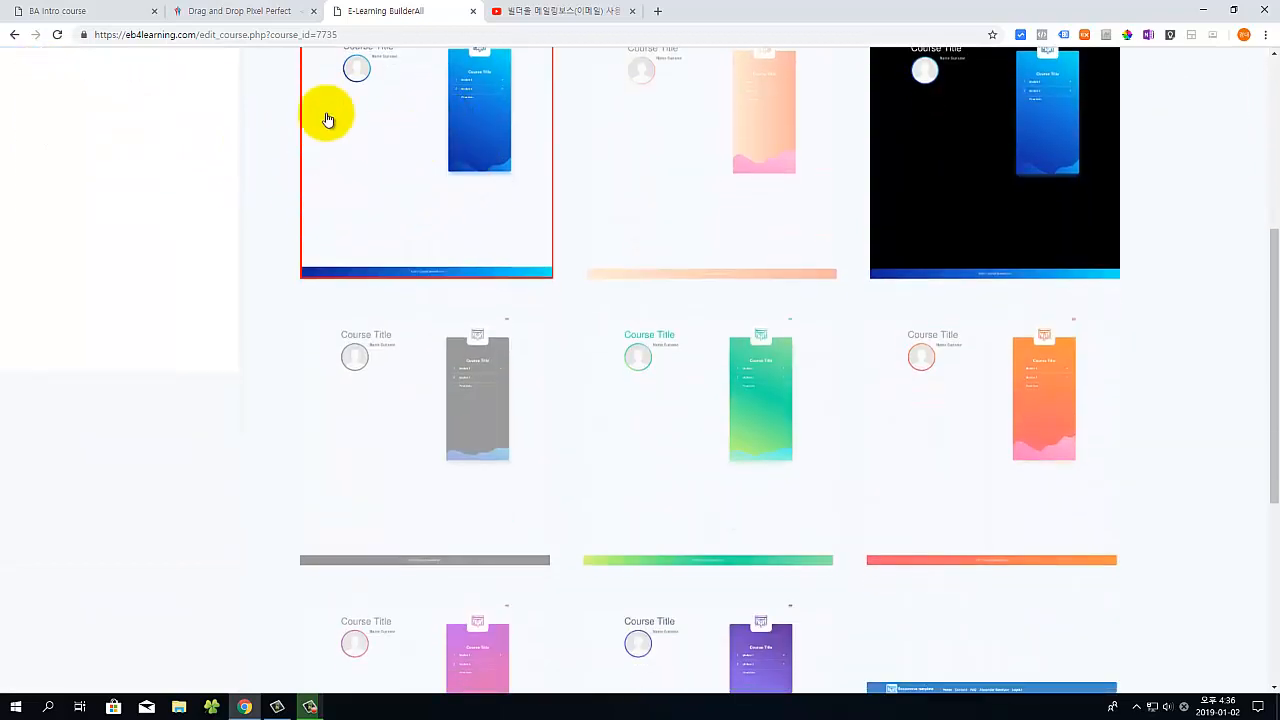
left_click(96, 11)
scroll(565, 385, "up", 3)
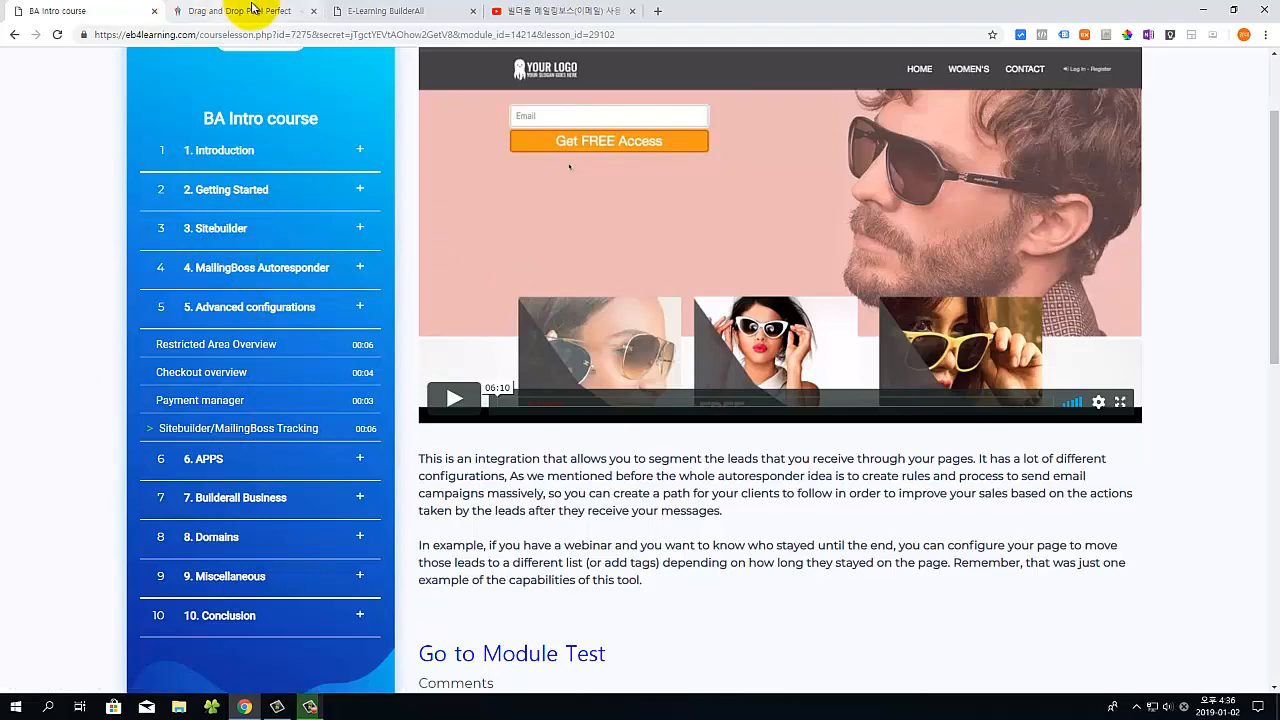
left_click(380, 12)
scroll(398, 244, "up", 1)
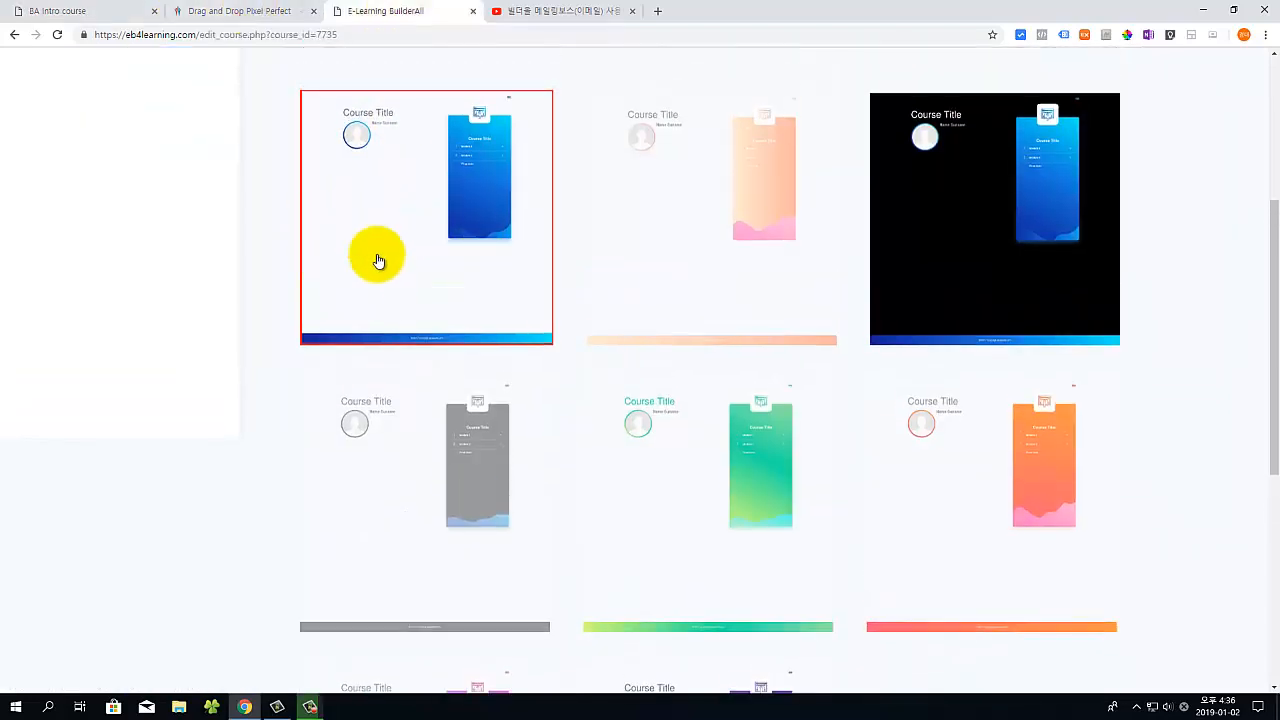
Select the Responsive template theme, review its color and font customization, and save it unchanged with a preview
scroll(429, 251, "down", 5)
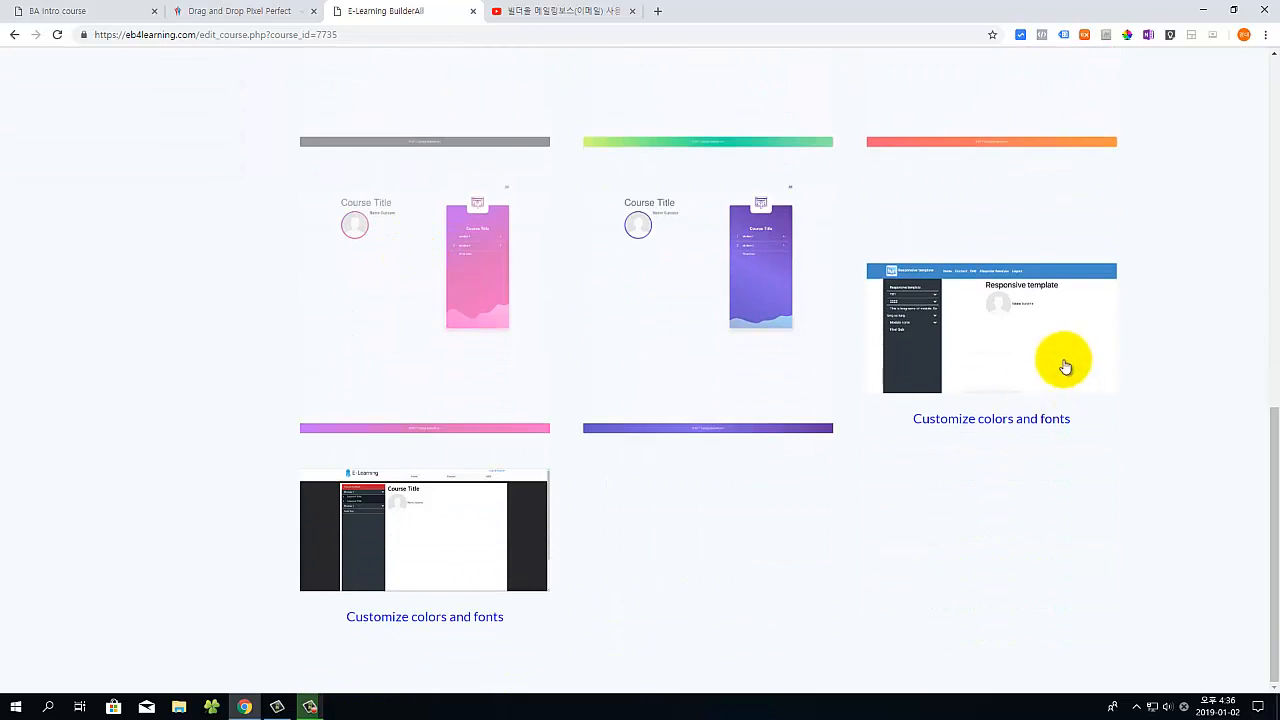
left_click(984, 387)
left_click(986, 423)
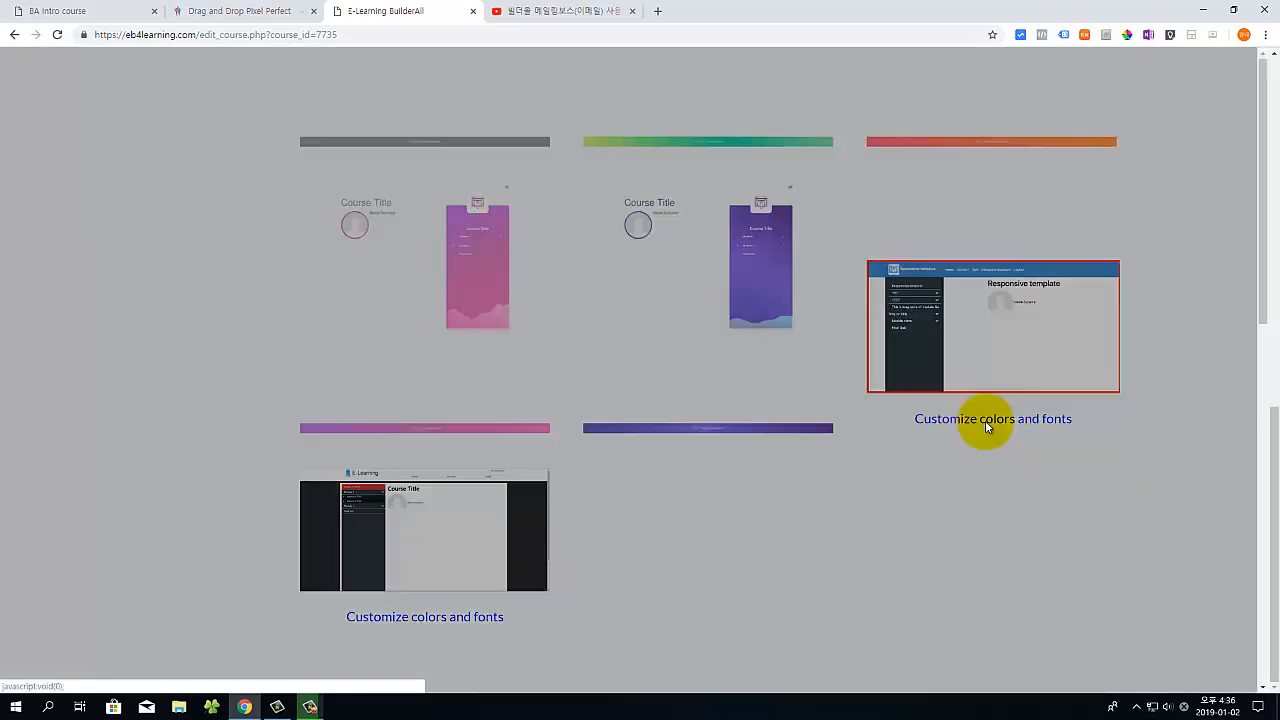
scroll(845, 400, "down", 1)
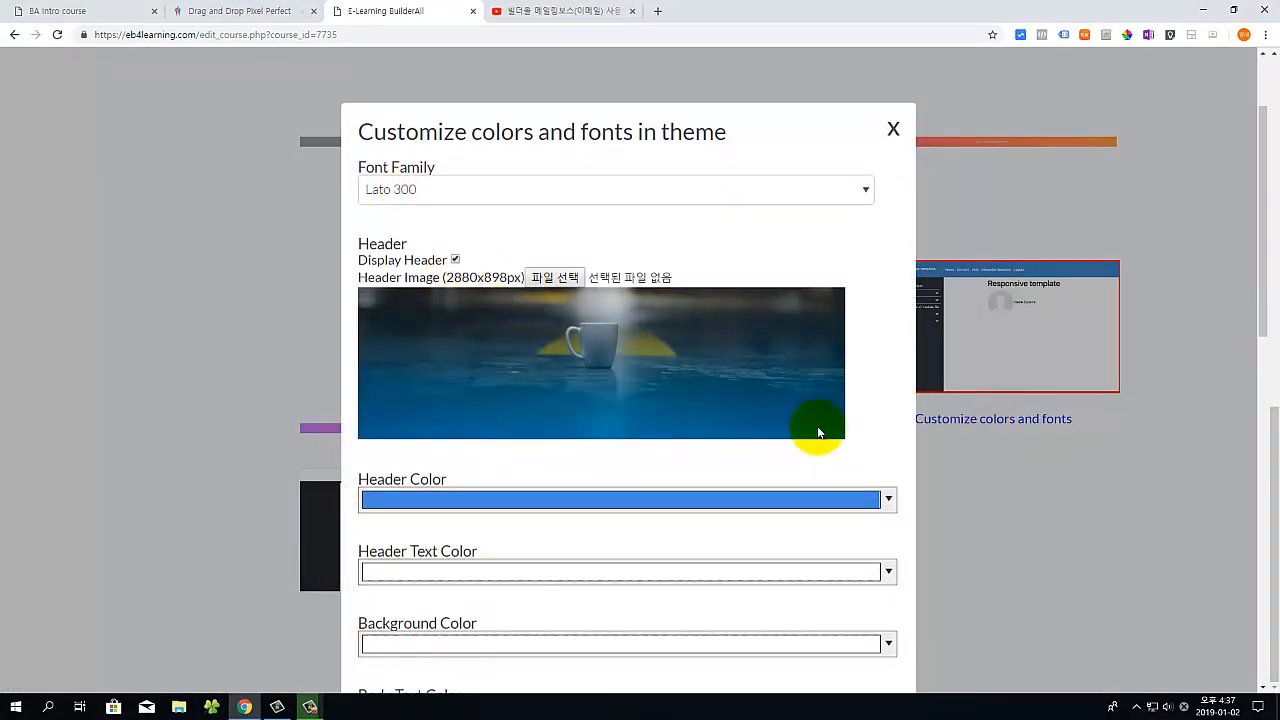
scroll(723, 360, "down", 2)
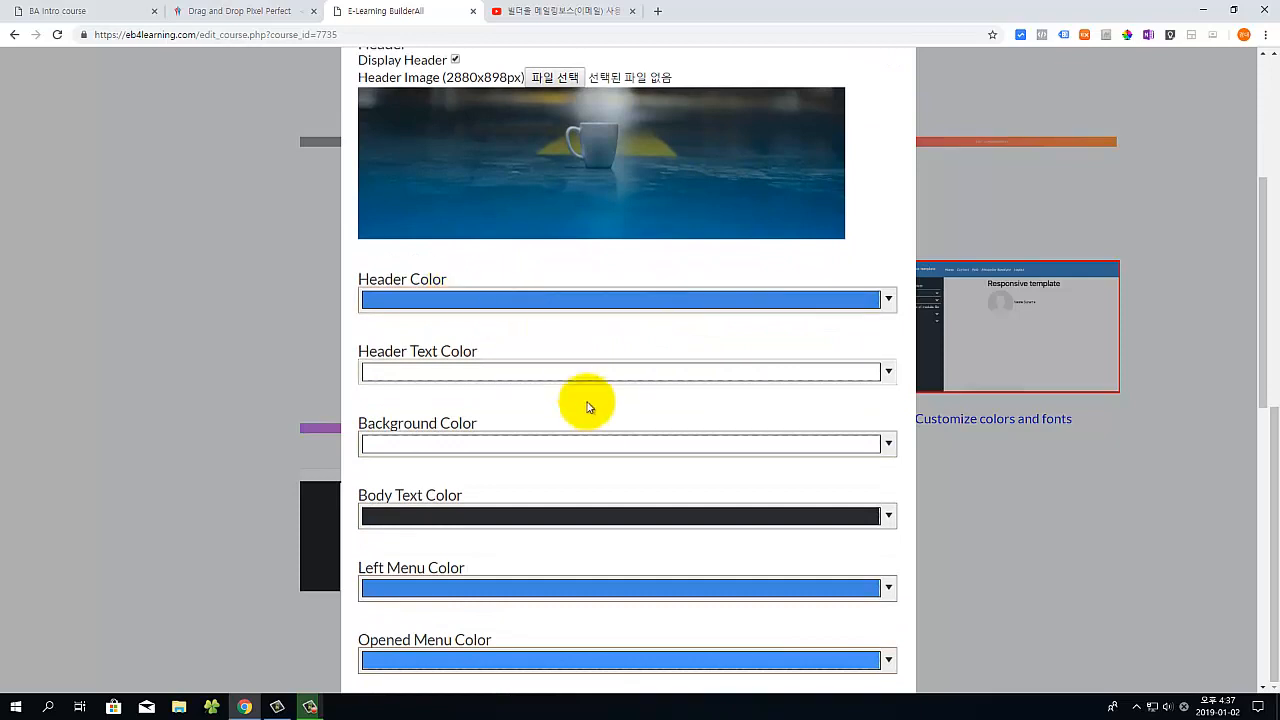
scroll(587, 407, "down", 7)
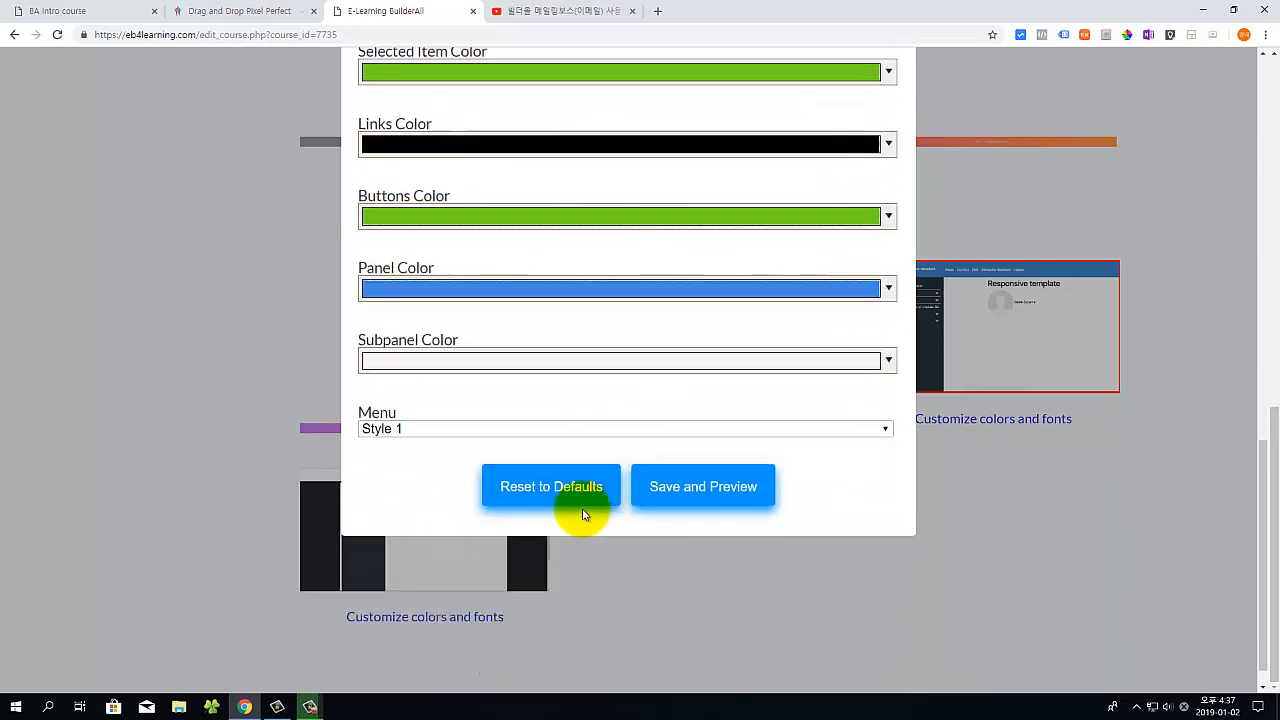
left_click(696, 497)
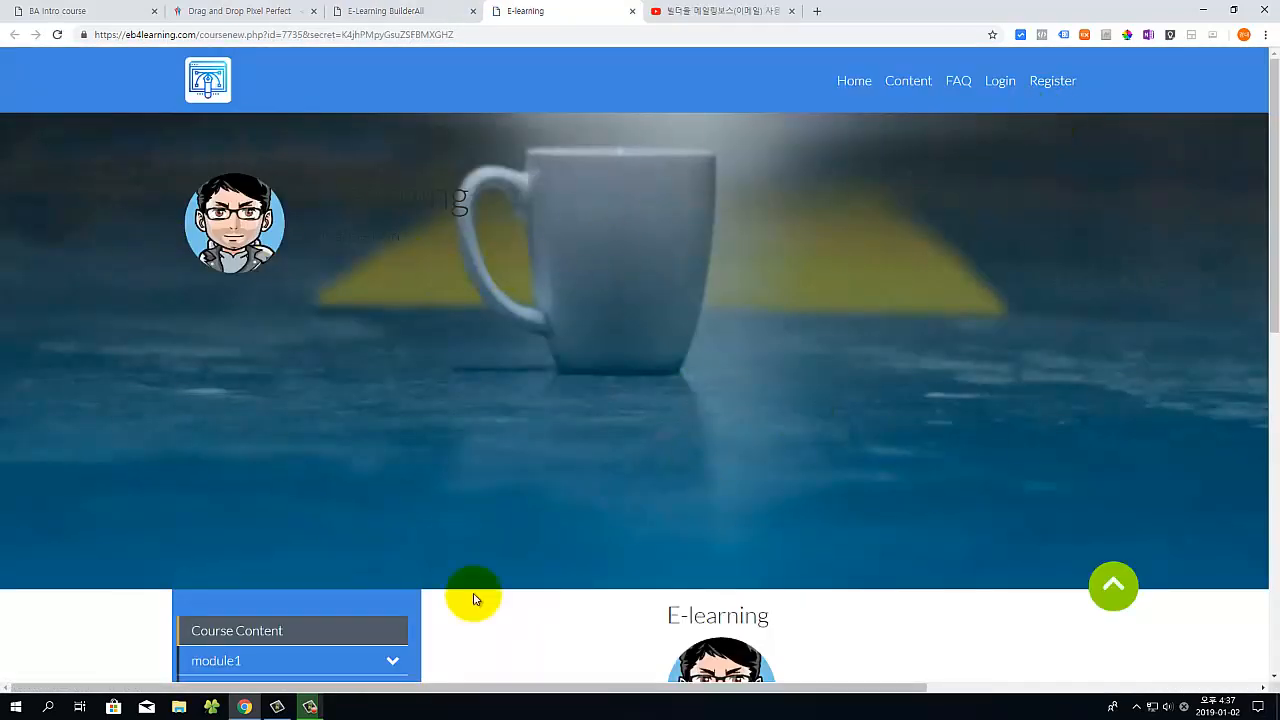
Examine the course preview, expanding and collapsing module1 and module2 in the course content menu
scroll(719, 348, "down", 3)
left_click(391, 326)
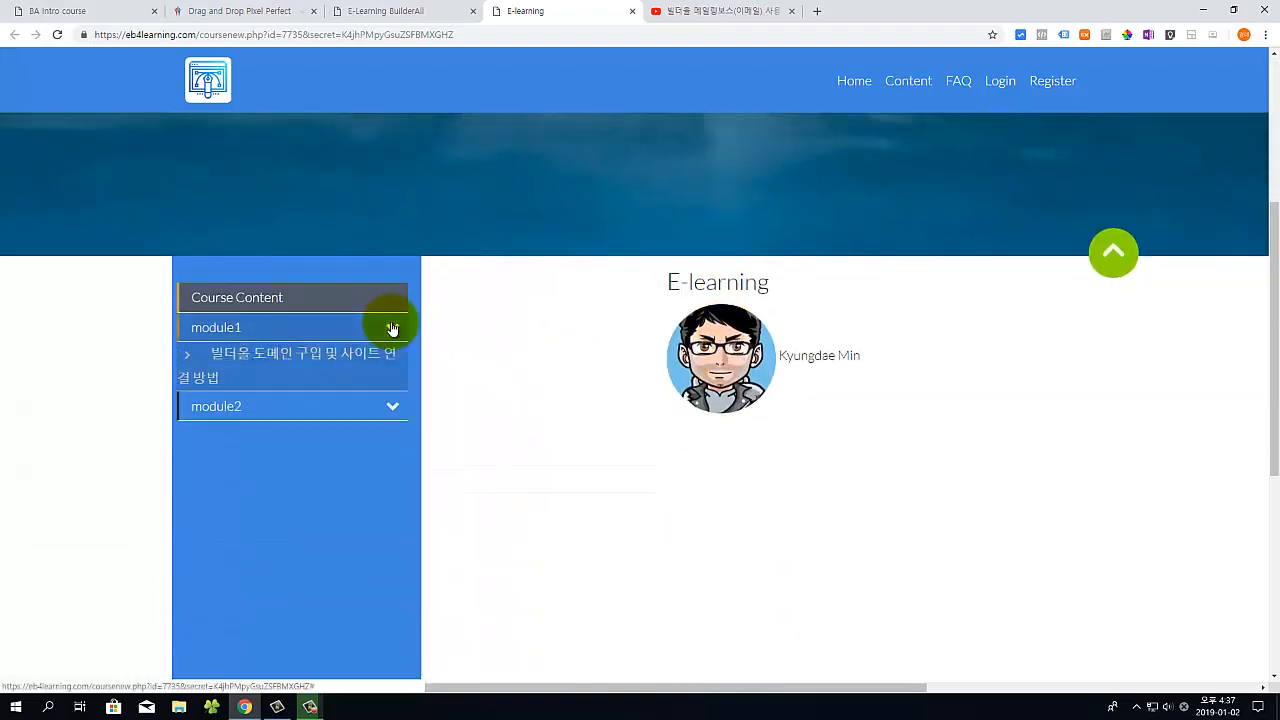
left_click(391, 327)
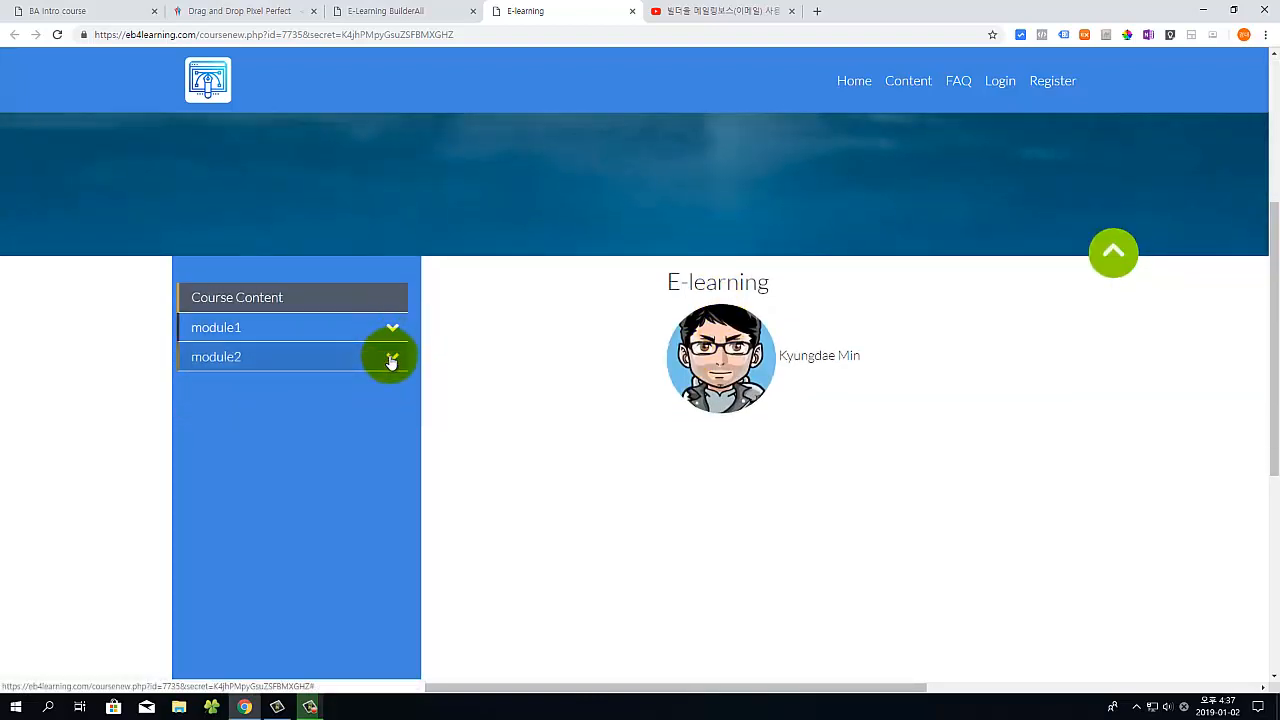
left_click(391, 359)
left_click(390, 355)
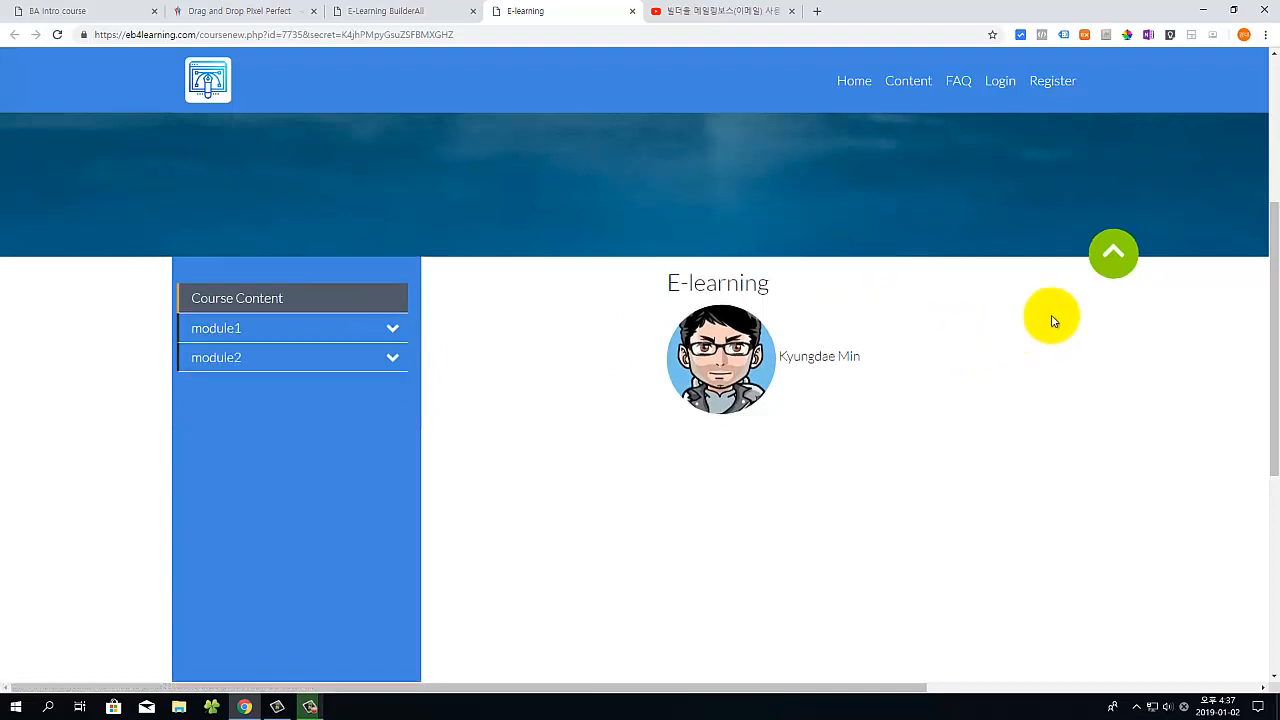
scroll(1120, 551, "up", 3)
scroll(1106, 523, "down", 5)
scroll(757, 485, "up", 1)
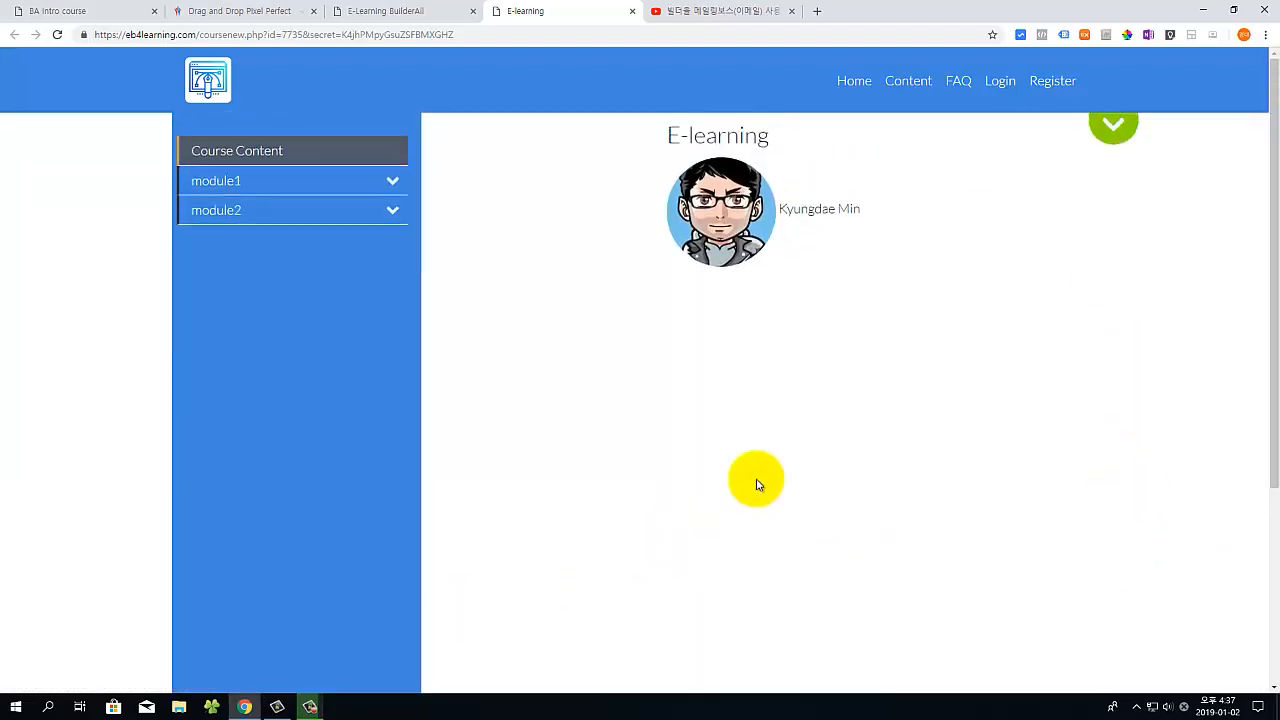
Return to the course editor, select the blue theme on a white background and compare it with the BA Intro course
key("ctrl+shift+Tab")
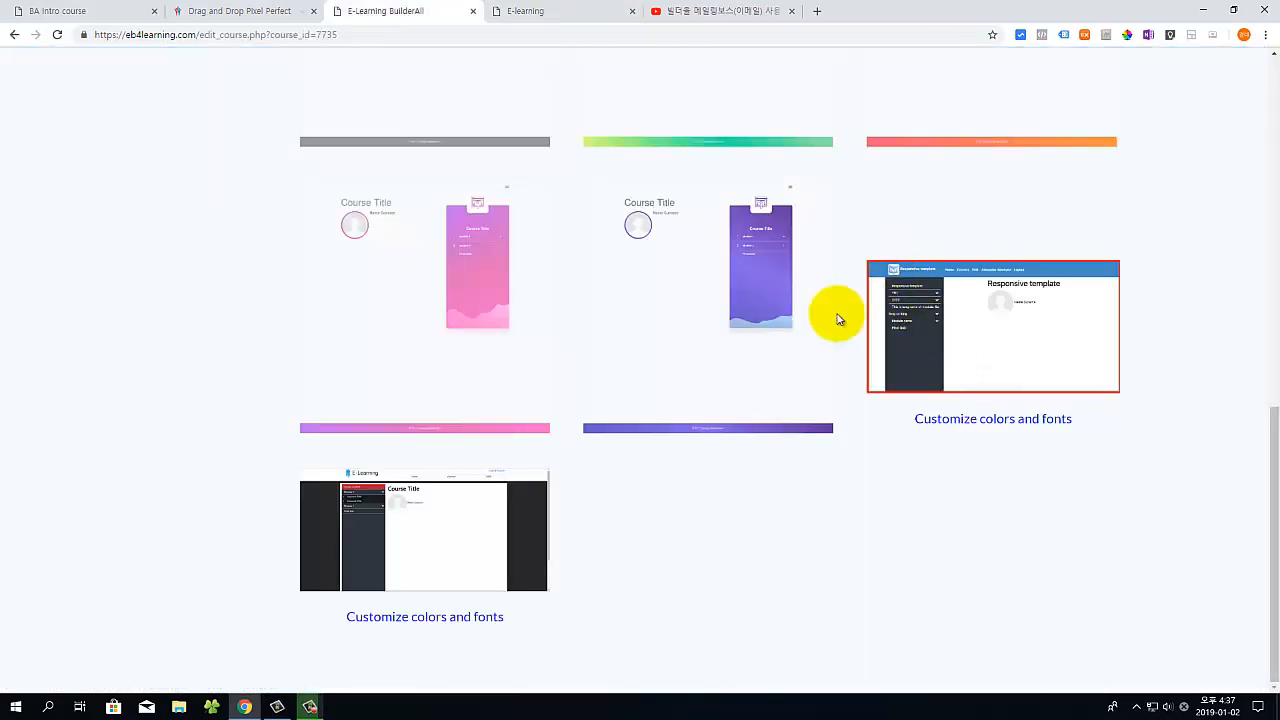
scroll(1000, 391, "up", 5)
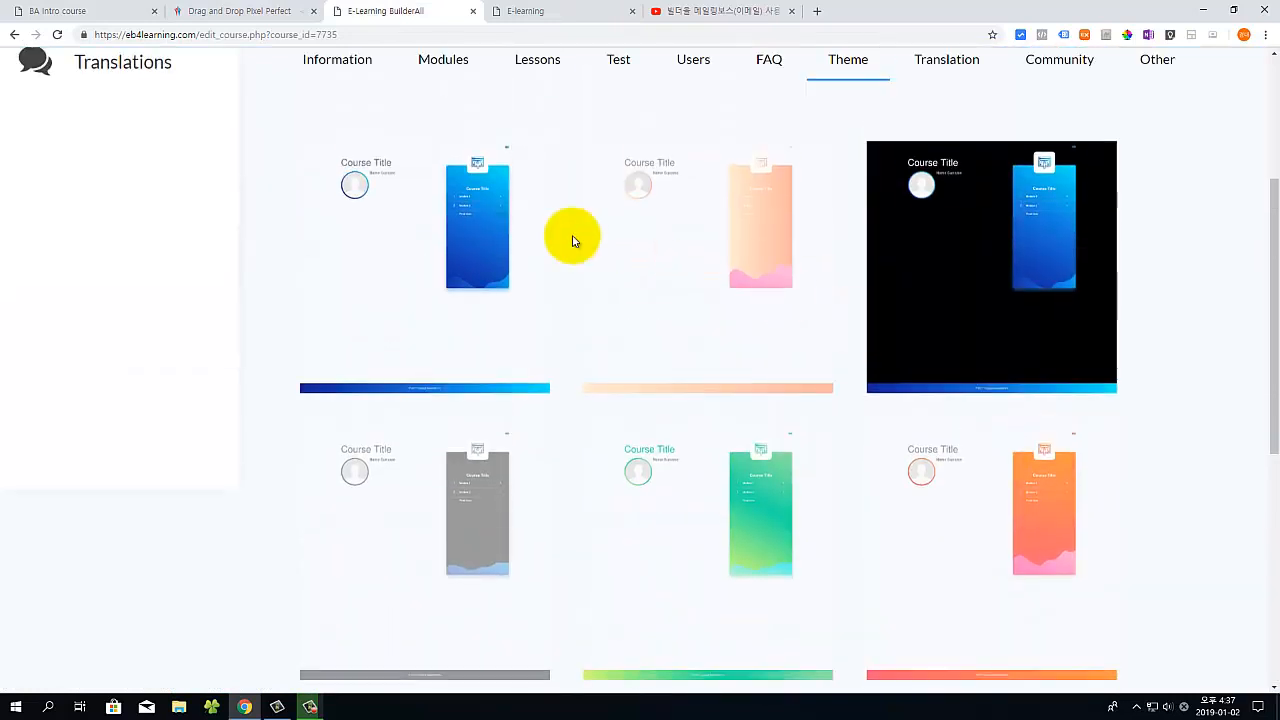
left_click(419, 259)
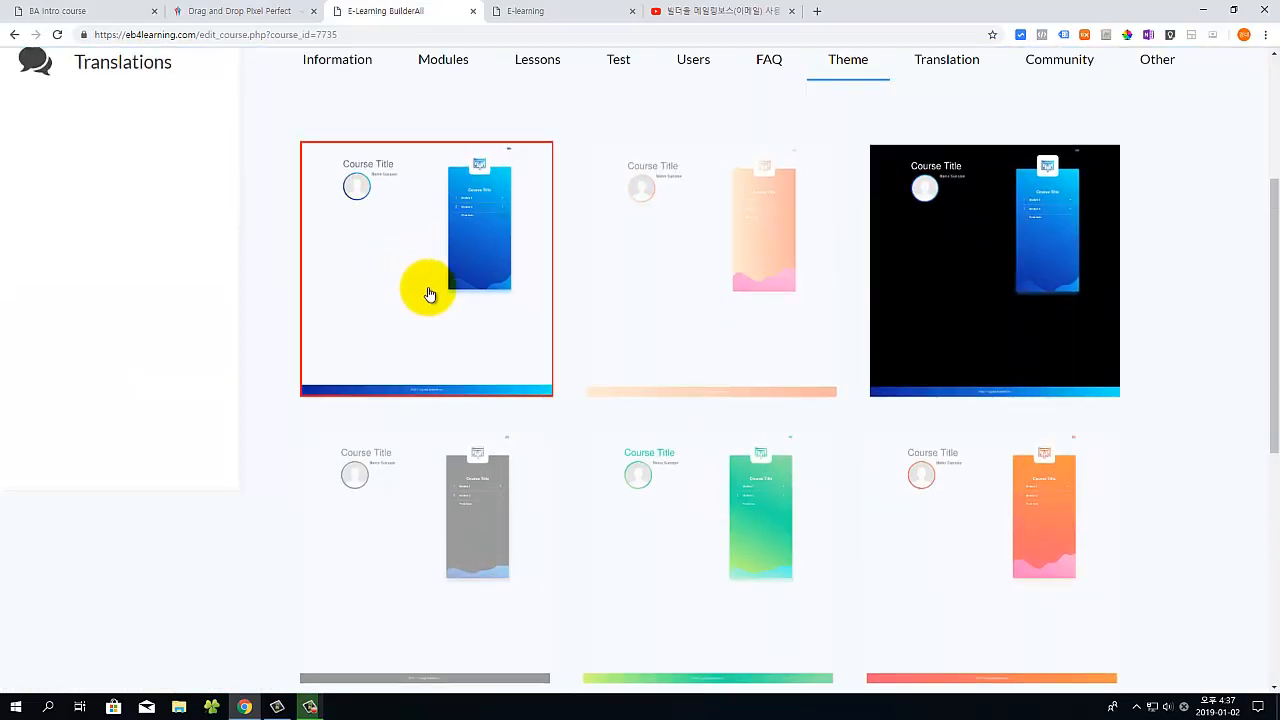
scroll(436, 305, "up", 3)
left_click(100, 10)
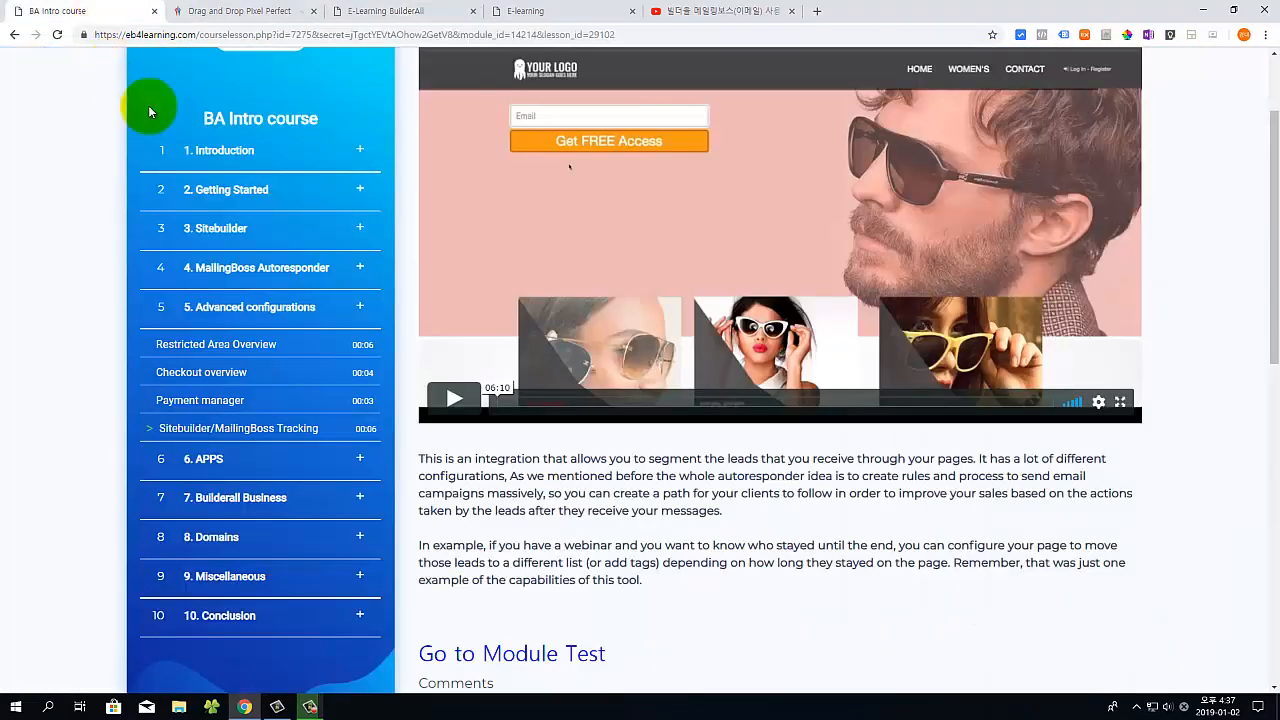
left_click(340, 10)
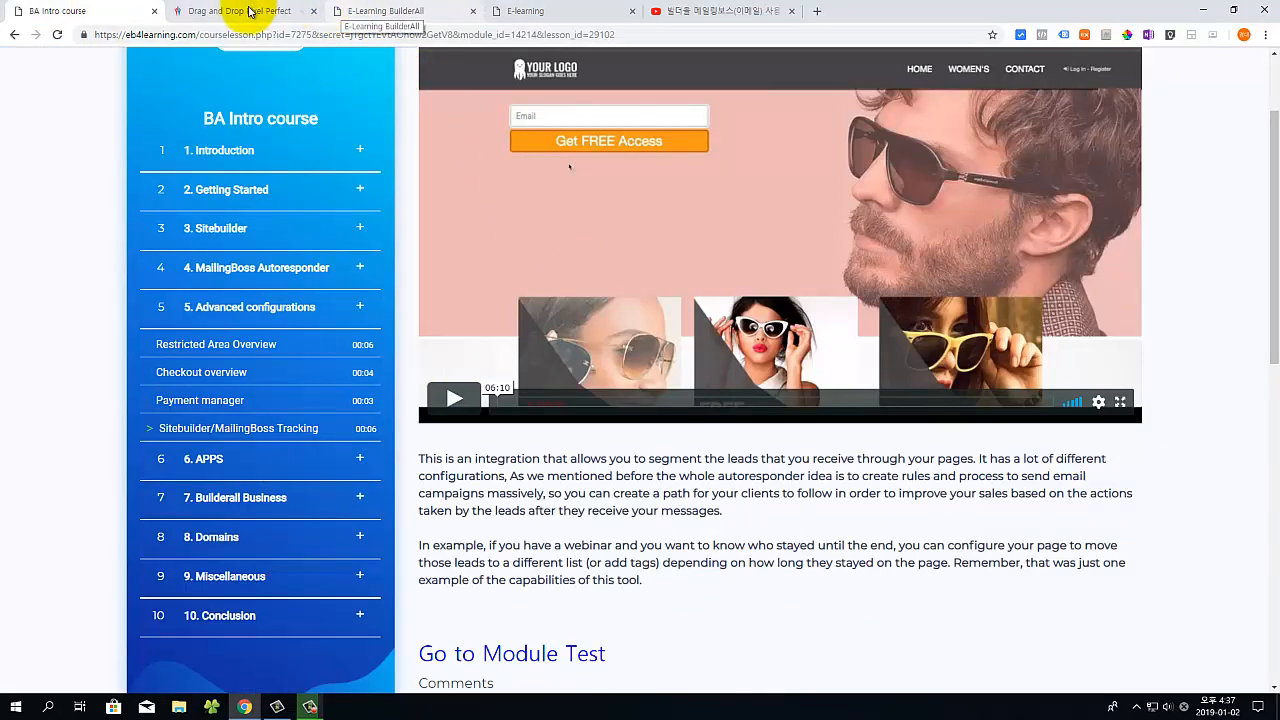
scroll(430, 382, "down", 2)
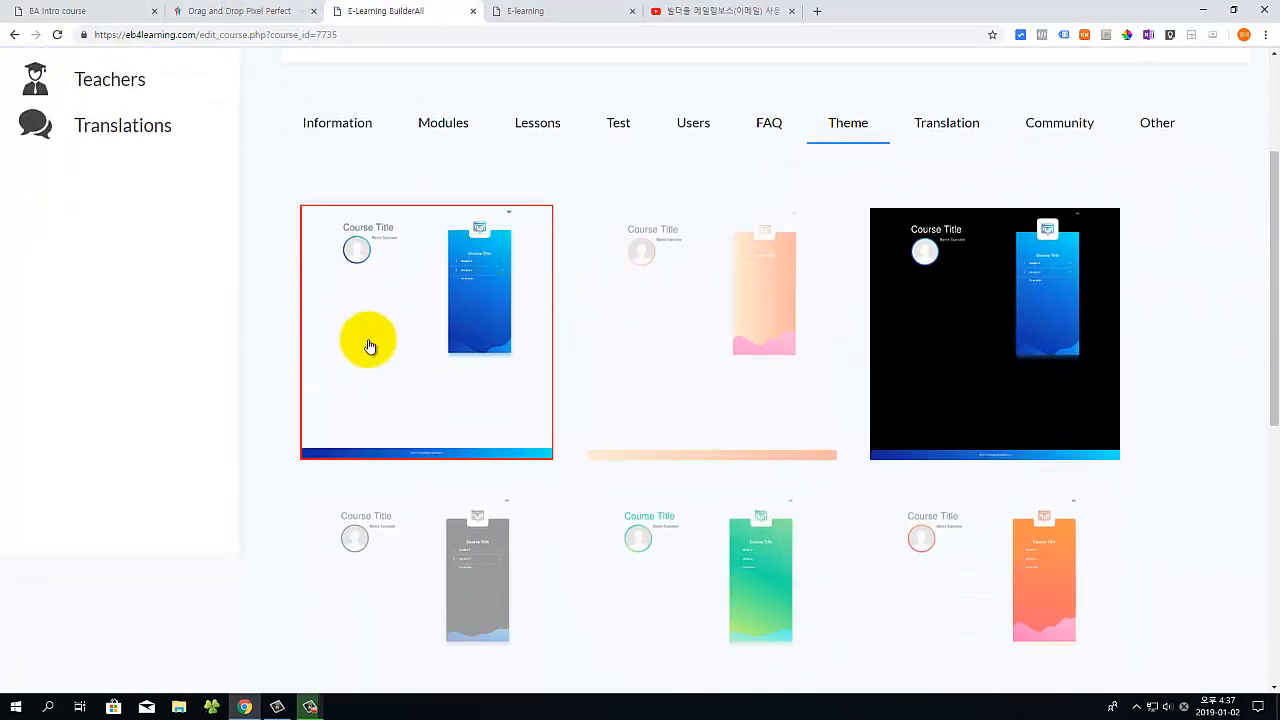
scroll(366, 343, "up", 1)
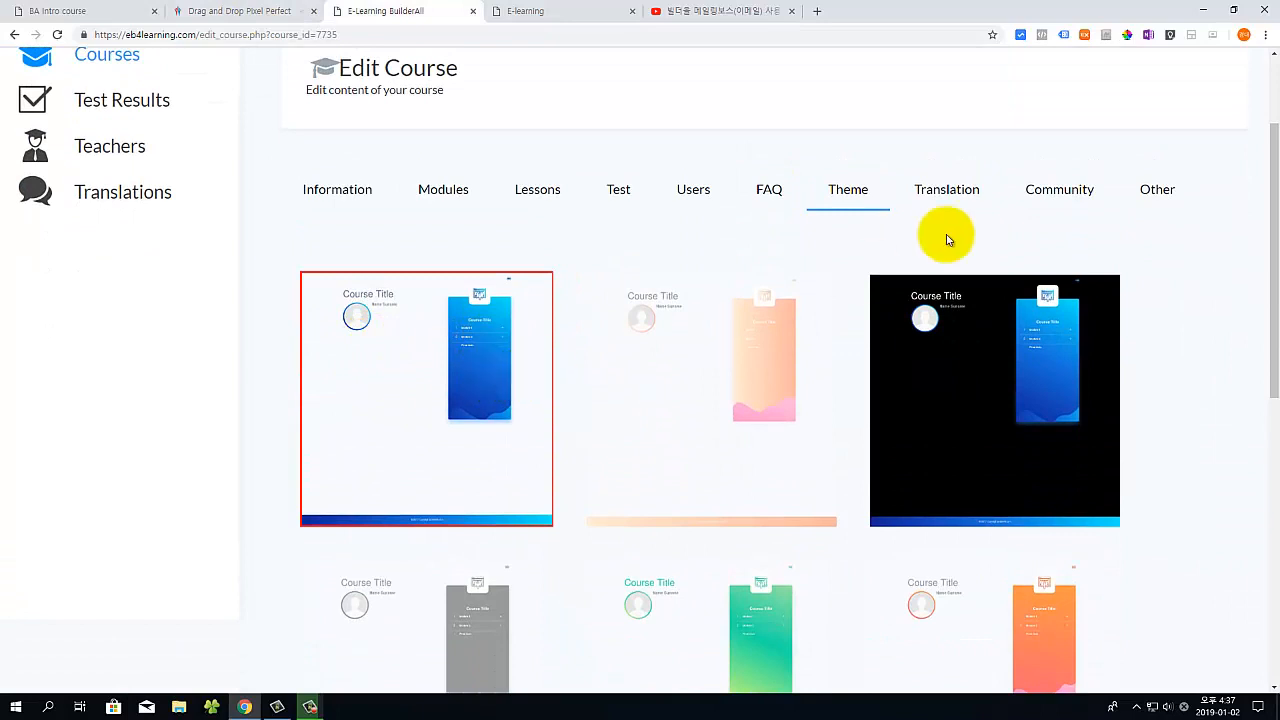
Check the translation languages offered for the course and the form for publishing it to the E-Learning Community
left_click(958, 194)
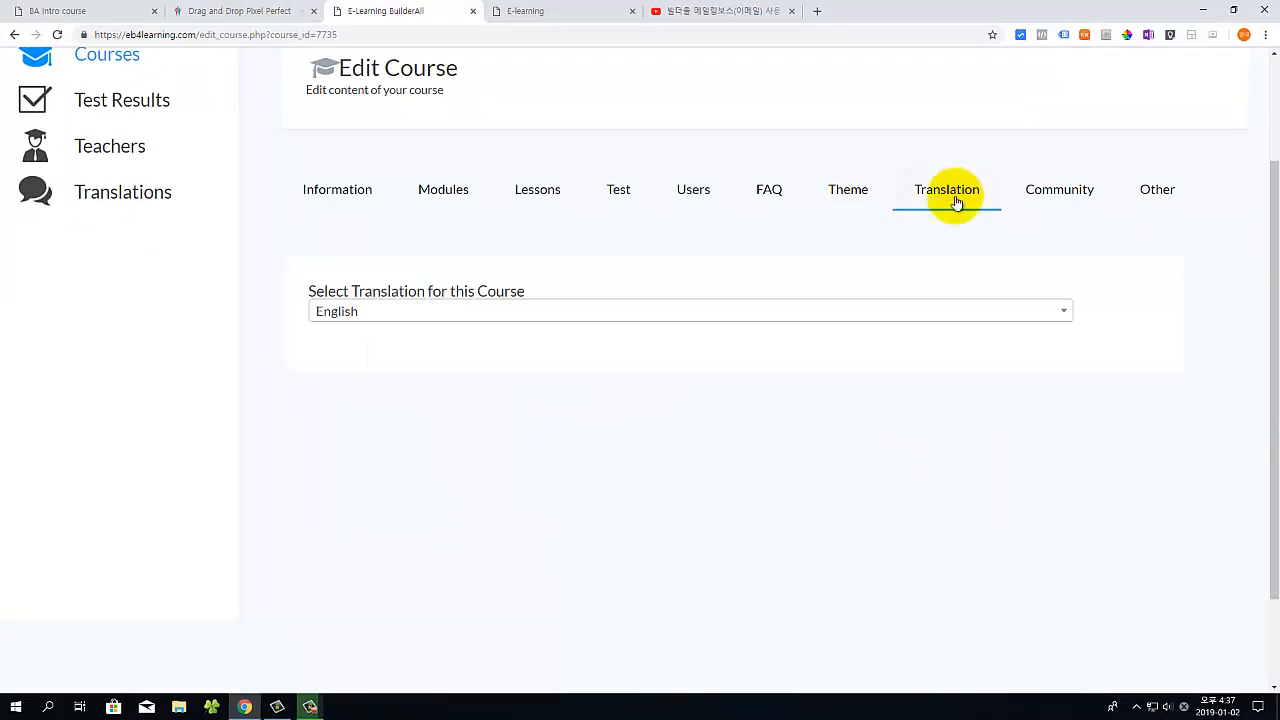
left_click(1068, 317)
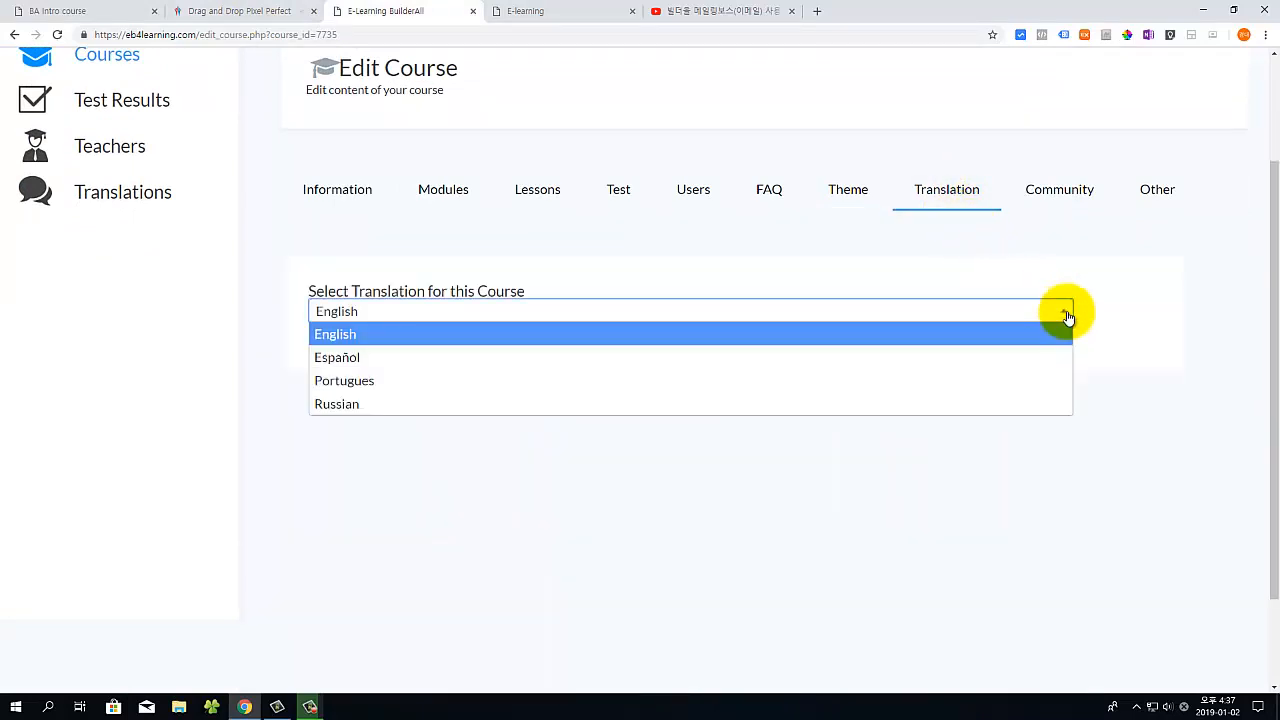
left_click(1068, 317)
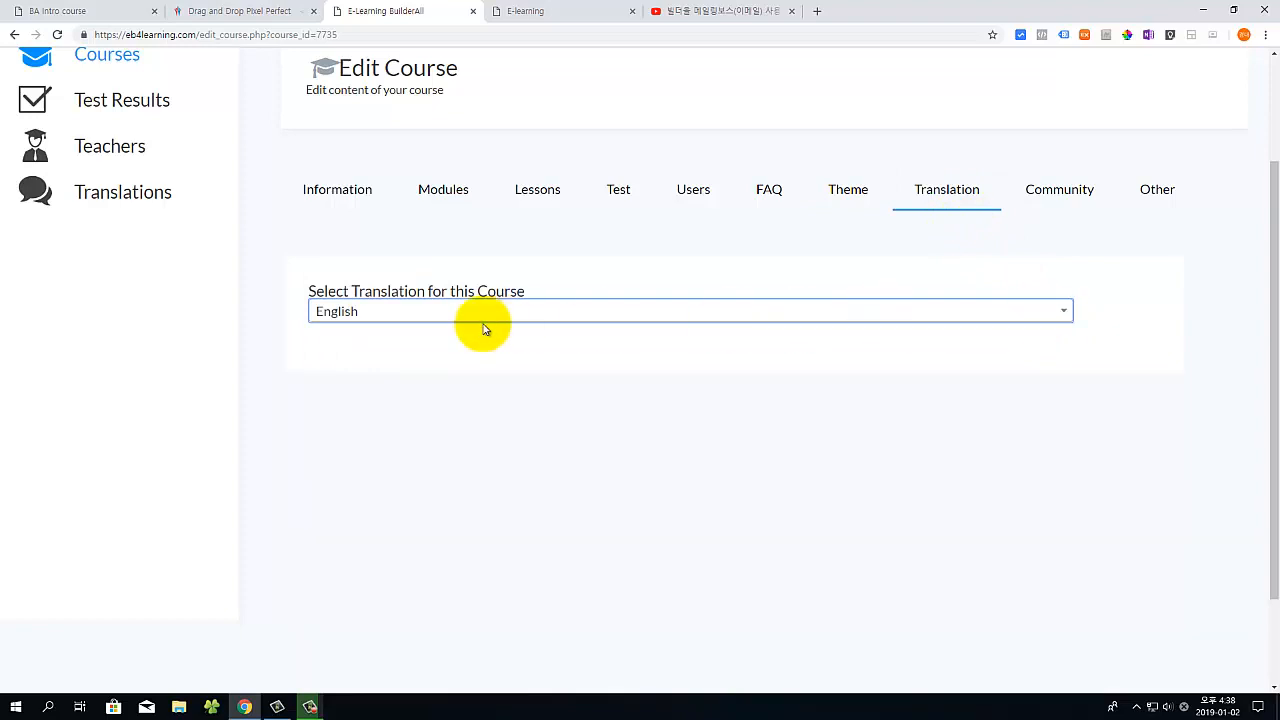
left_click(1043, 204)
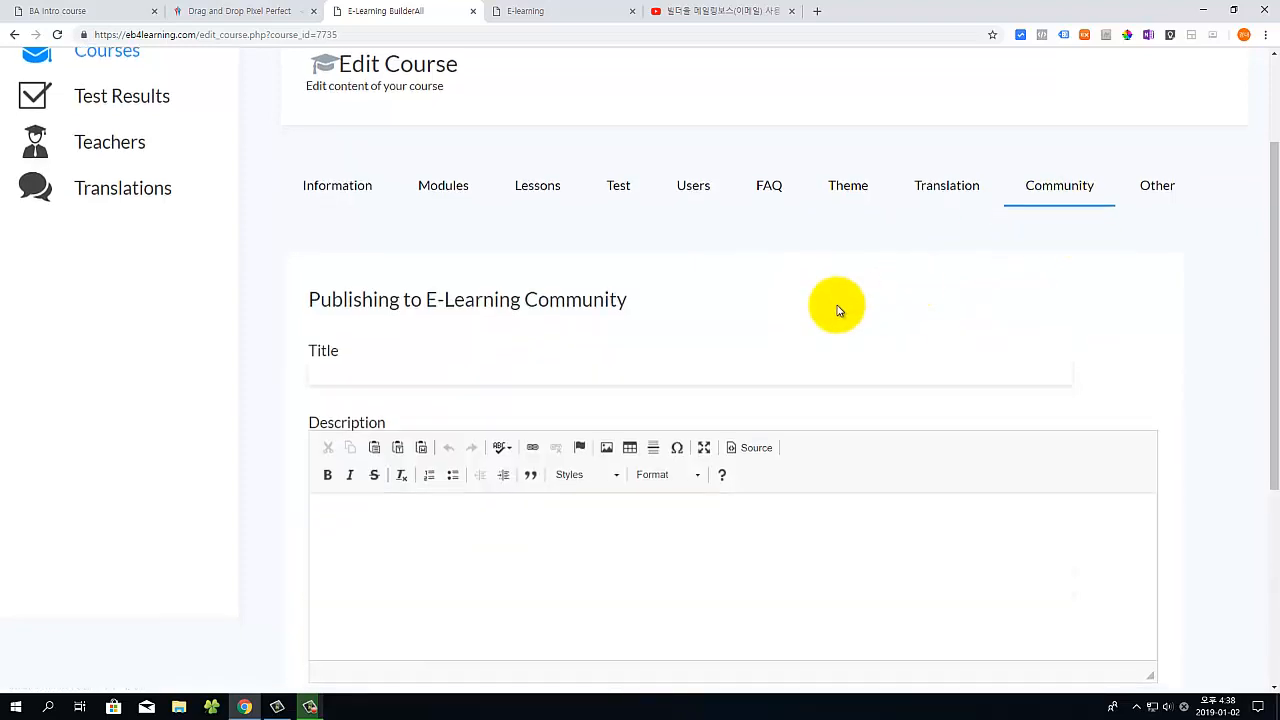
scroll(835, 305, "down", 2)
scroll(433, 166, "up", 1)
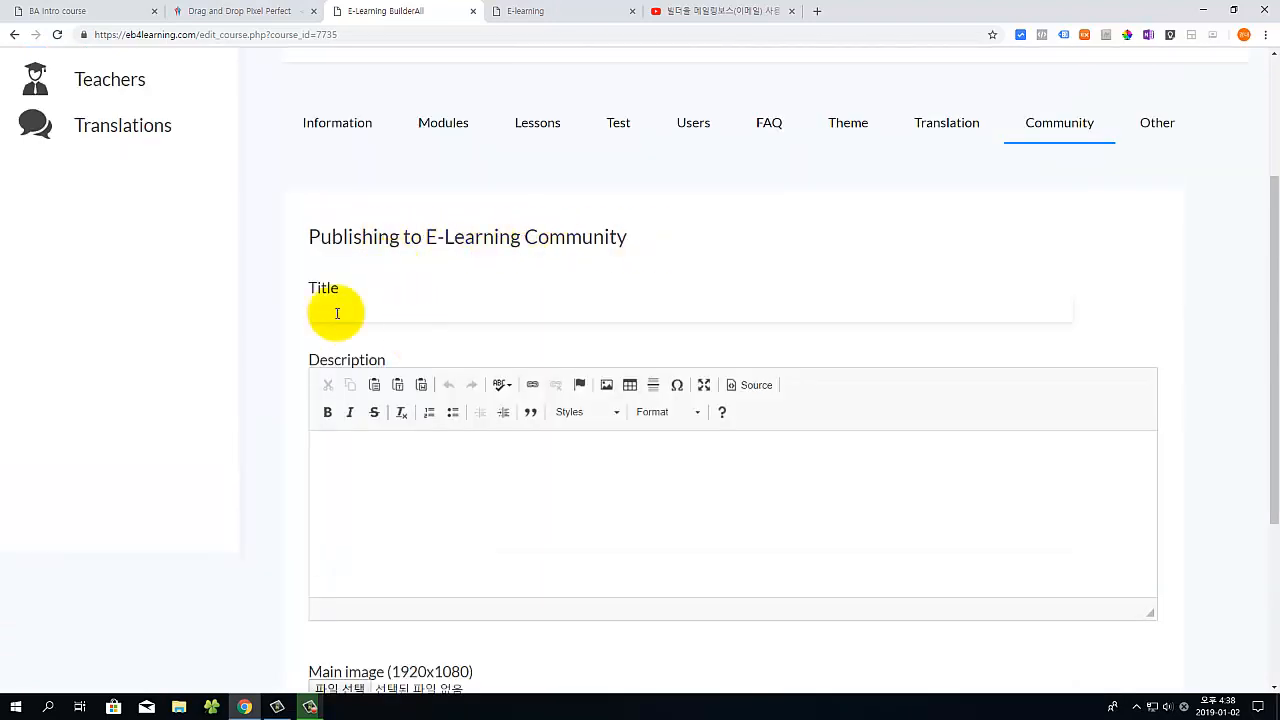
scroll(338, 510, "down", 3)
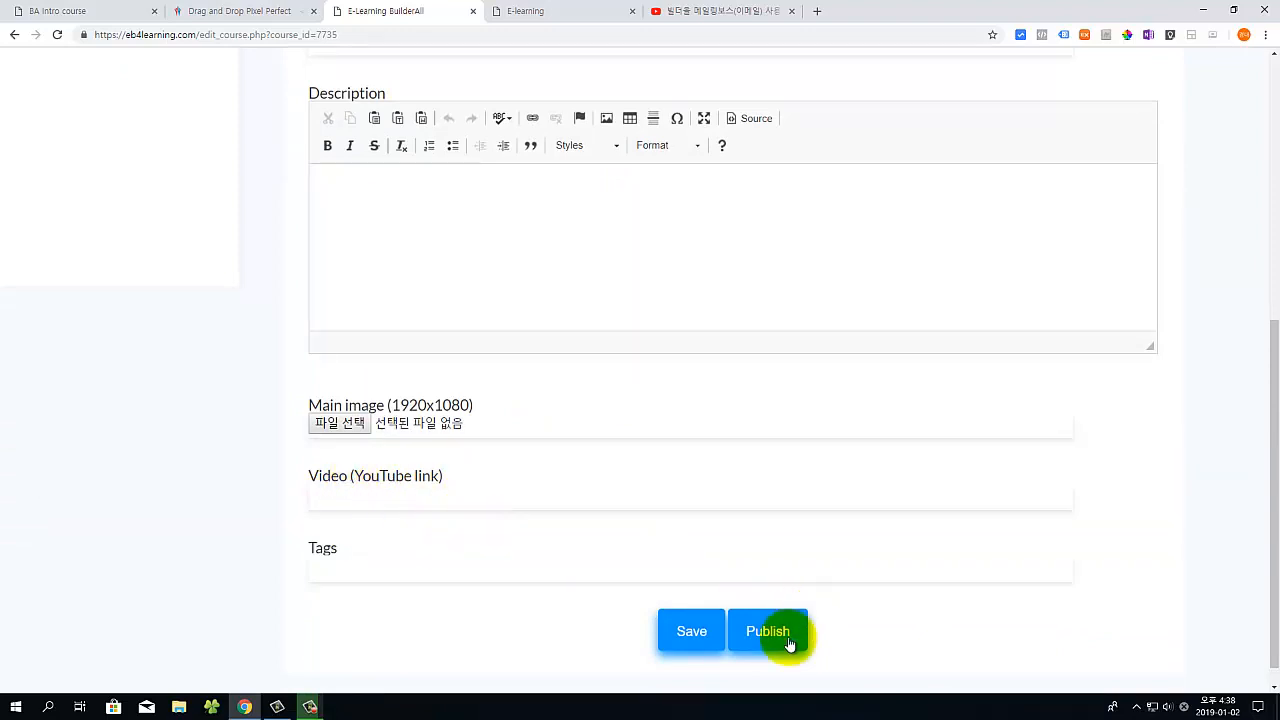
scroll(750, 575, "up", 2)
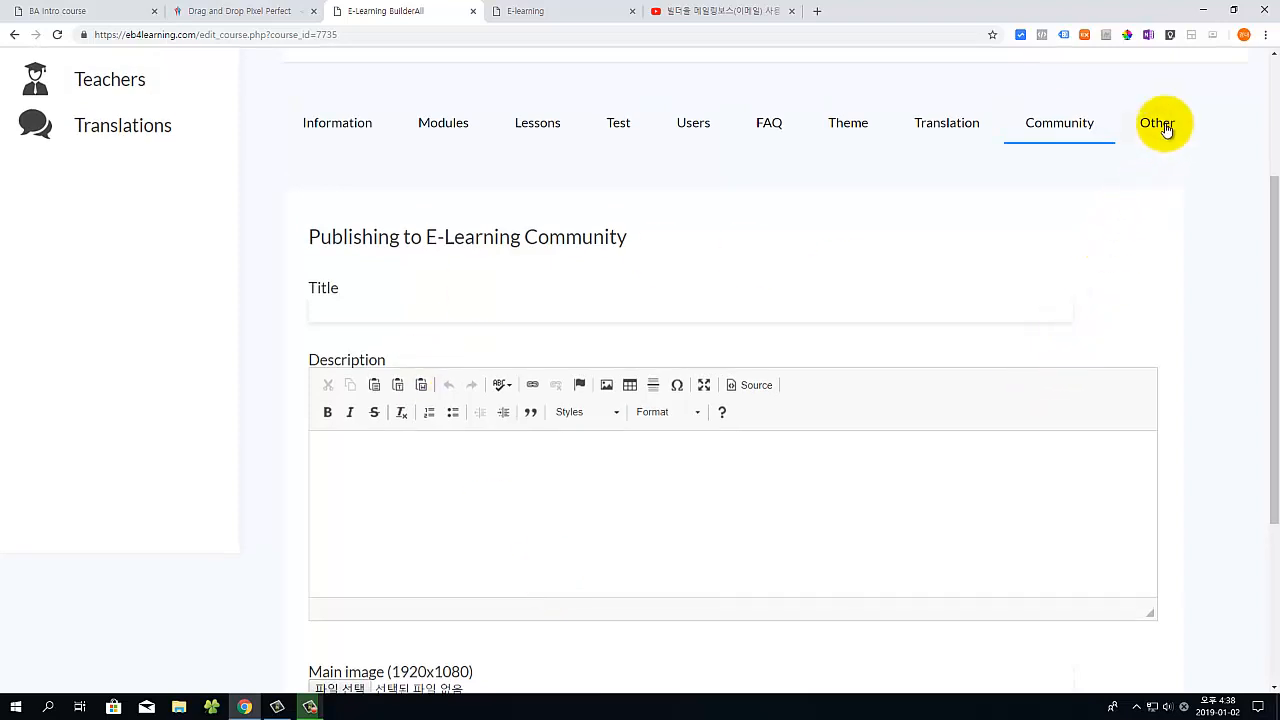
Examine the extension code fields of the course and the page address of the BA Intro course
left_click(1165, 130)
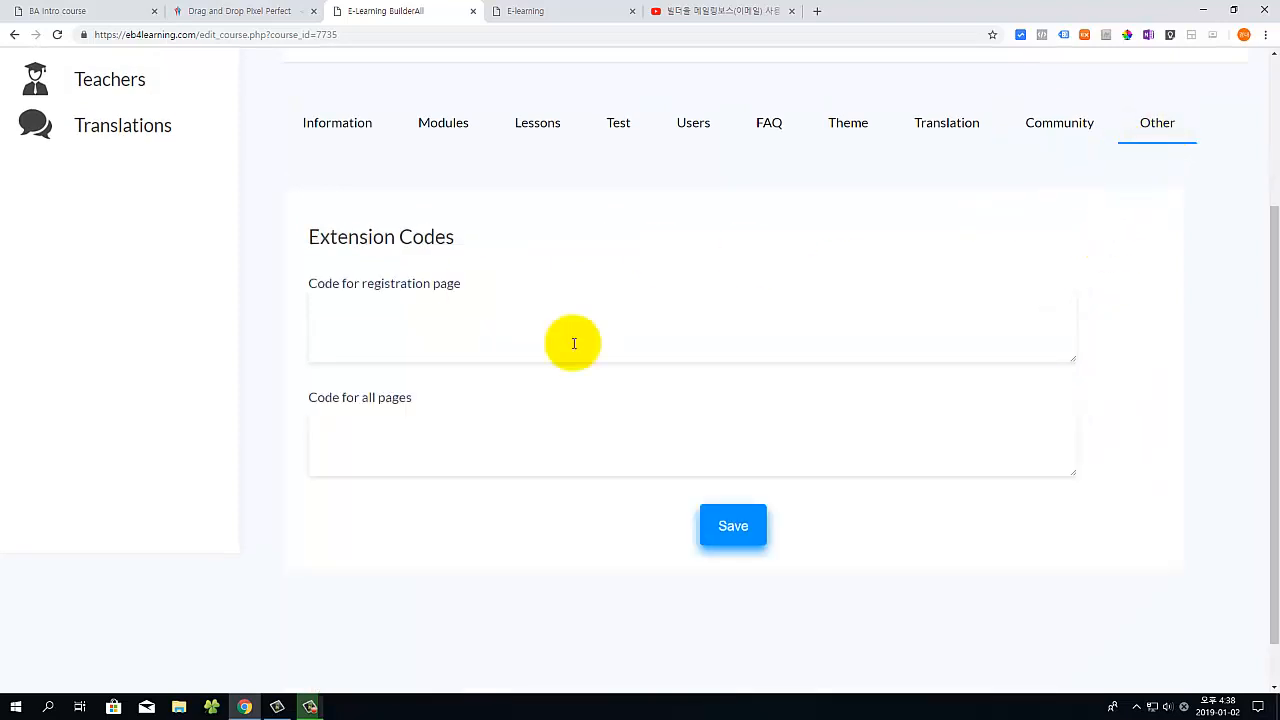
scroll(556, 338, "up", 2)
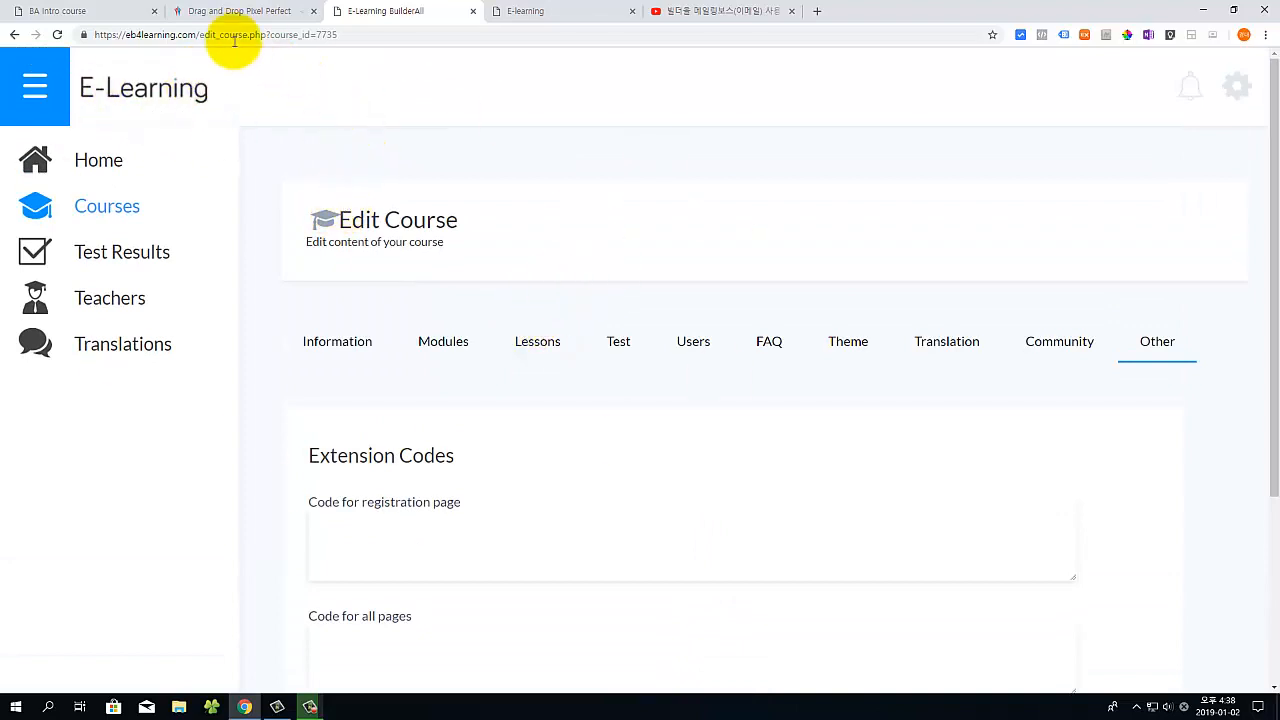
left_click(125, 14)
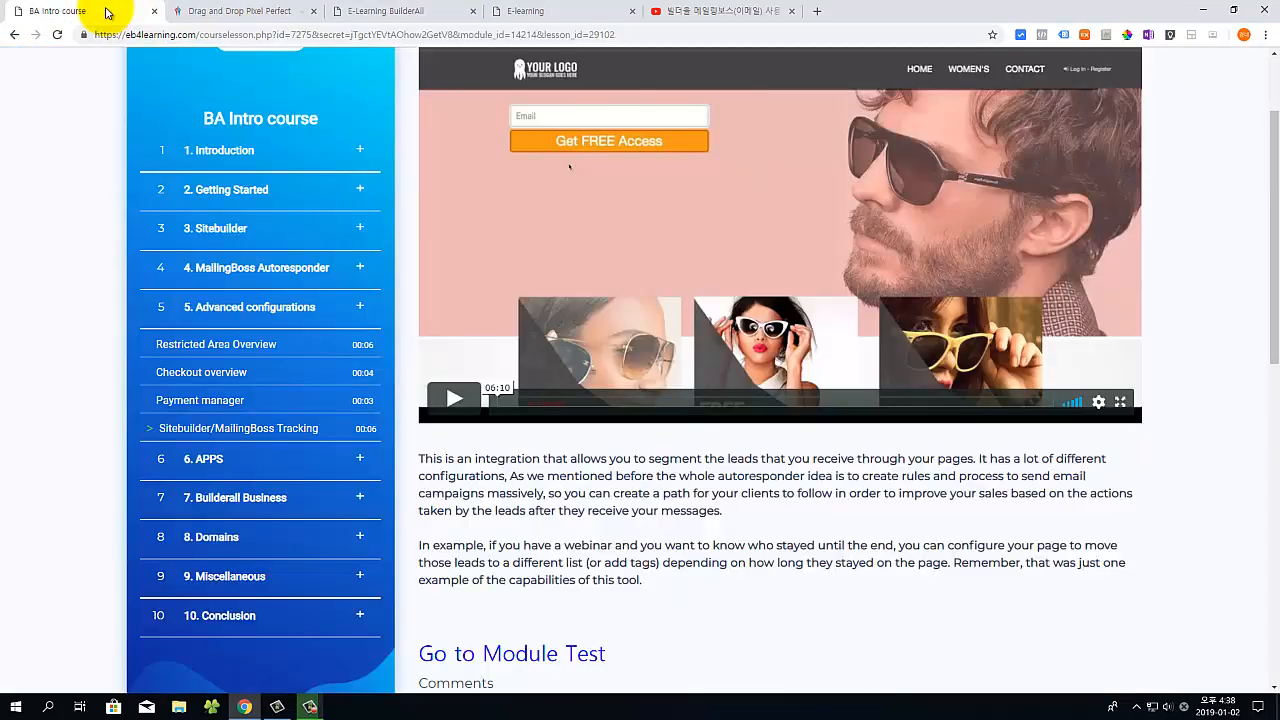
left_click(600, 34)
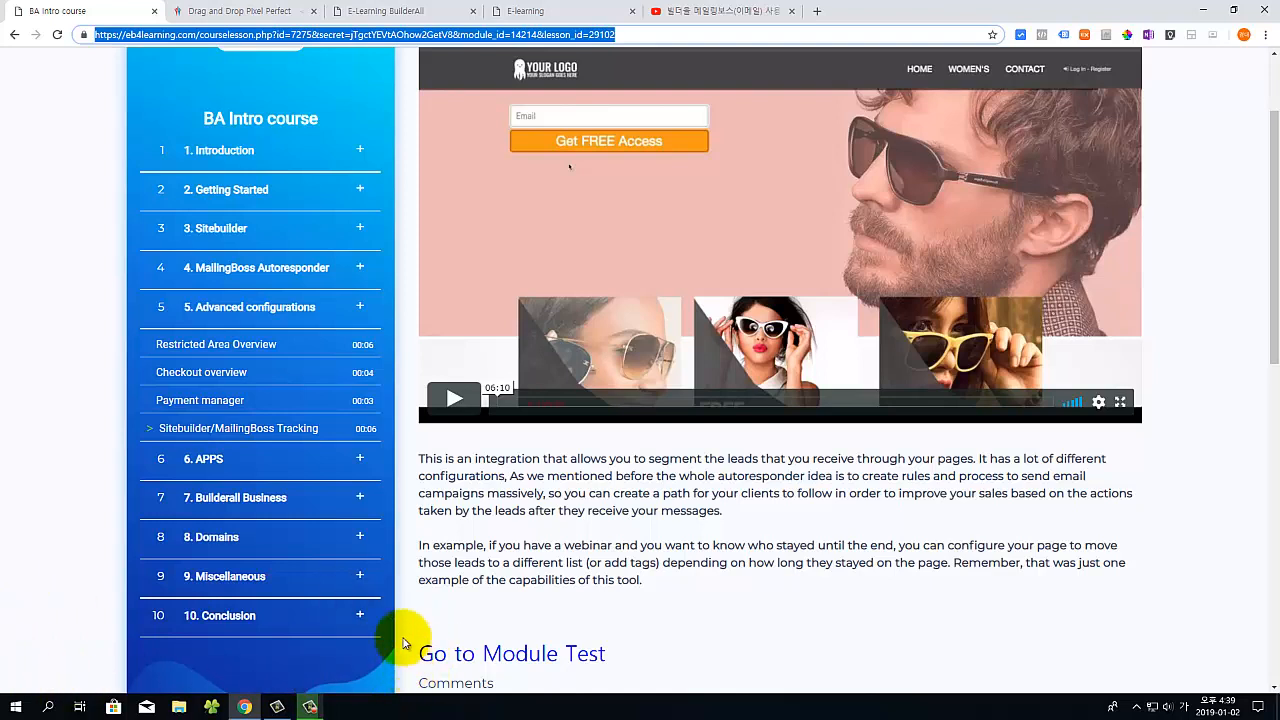
left_click(405, 12)
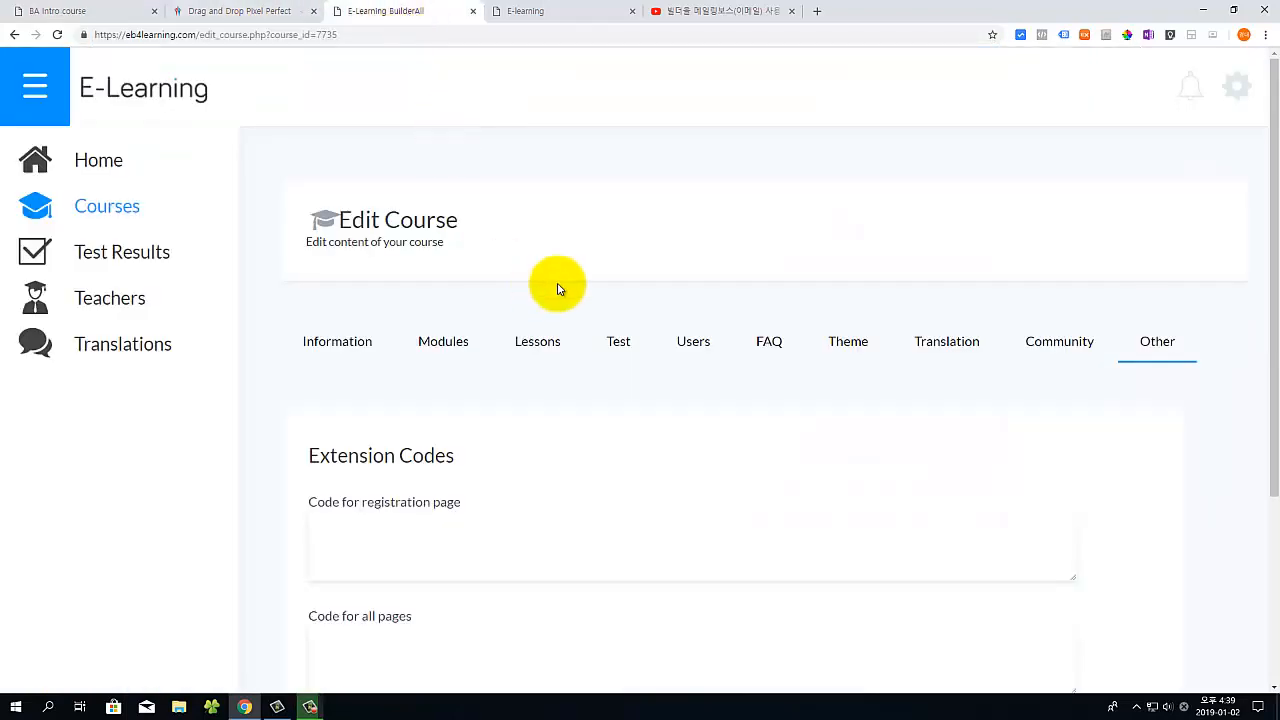
scroll(600, 435, "down", 2)
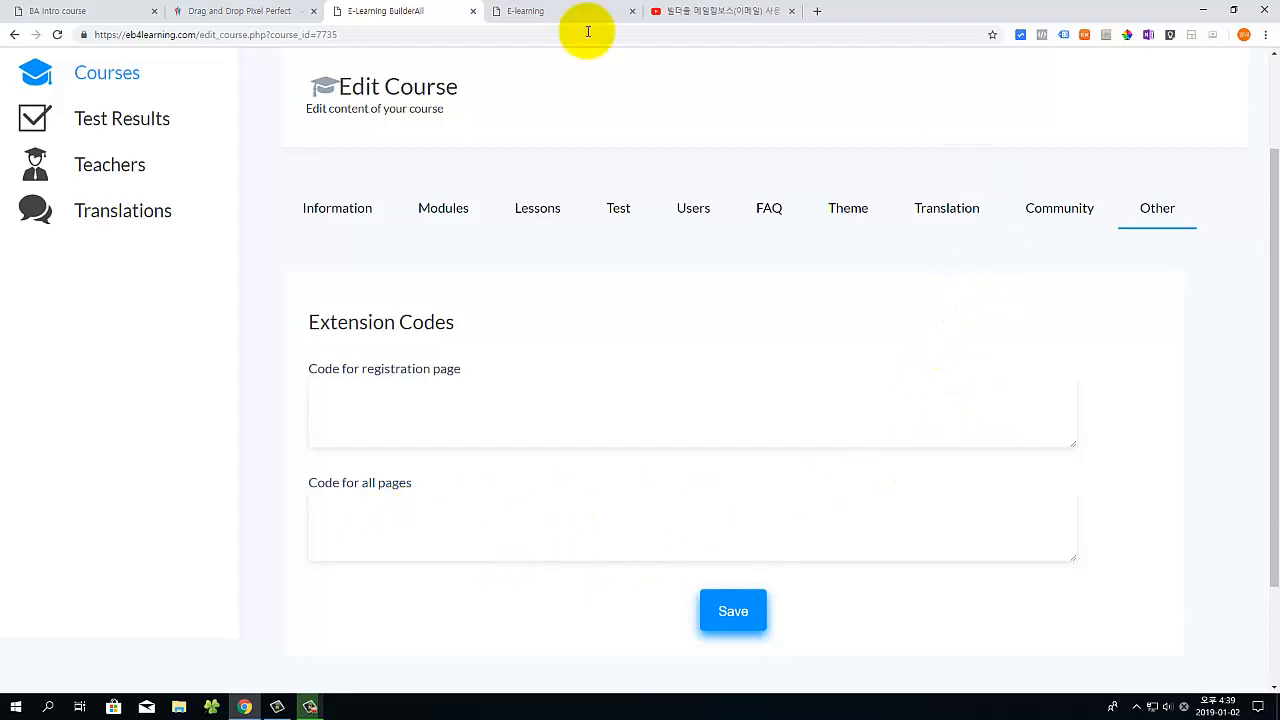
scroll(847, 409, "up", 2)
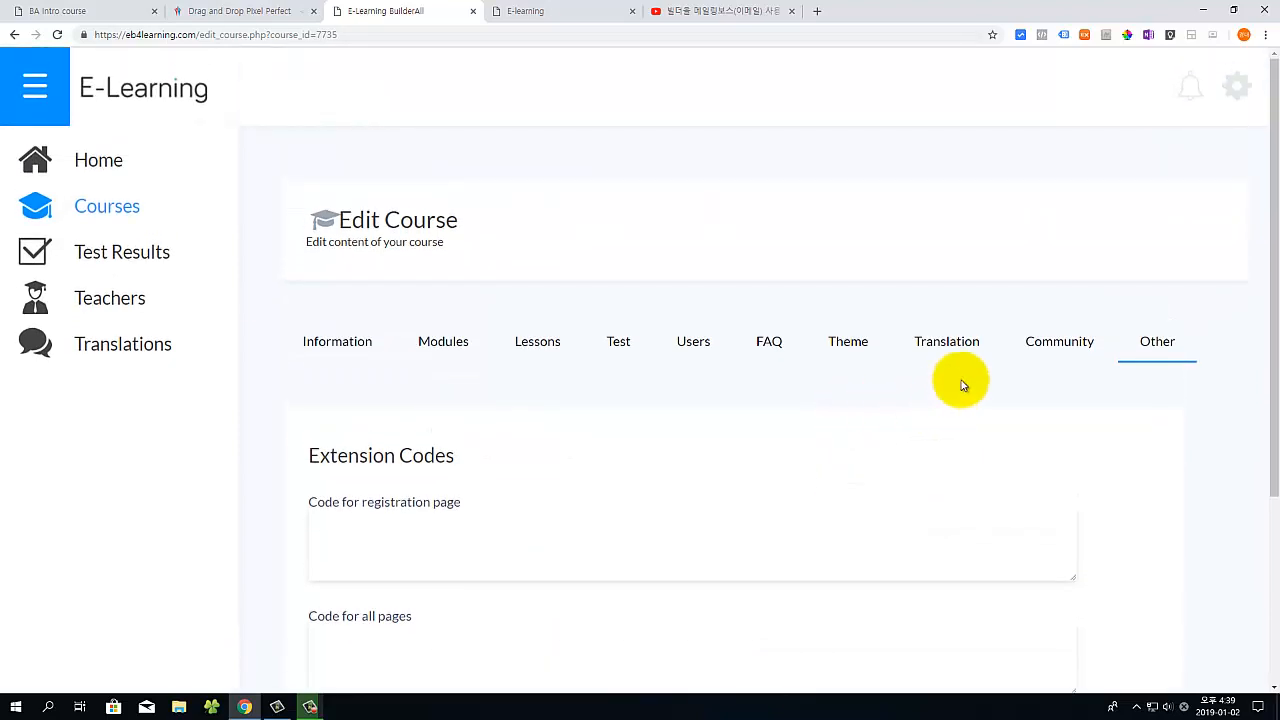
Save the course's extension codes with both code fields left empty
scroll(780, 417, "down", 4)
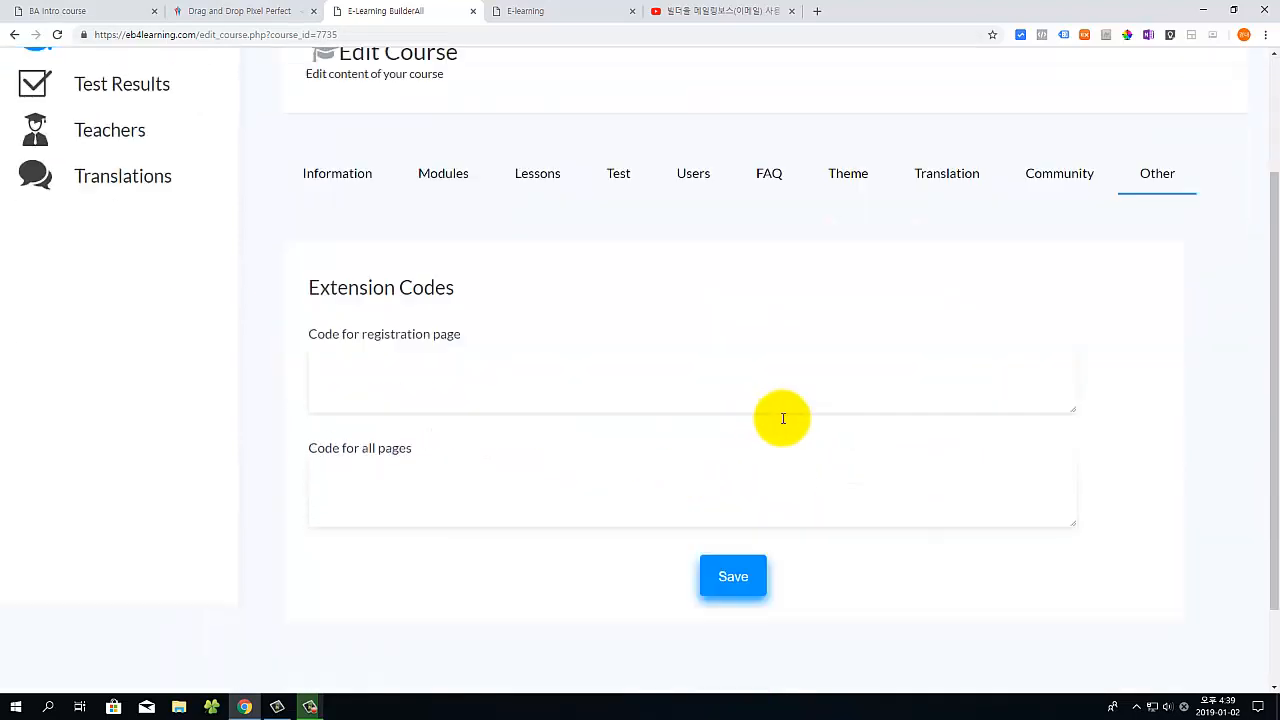
left_click(722, 476)
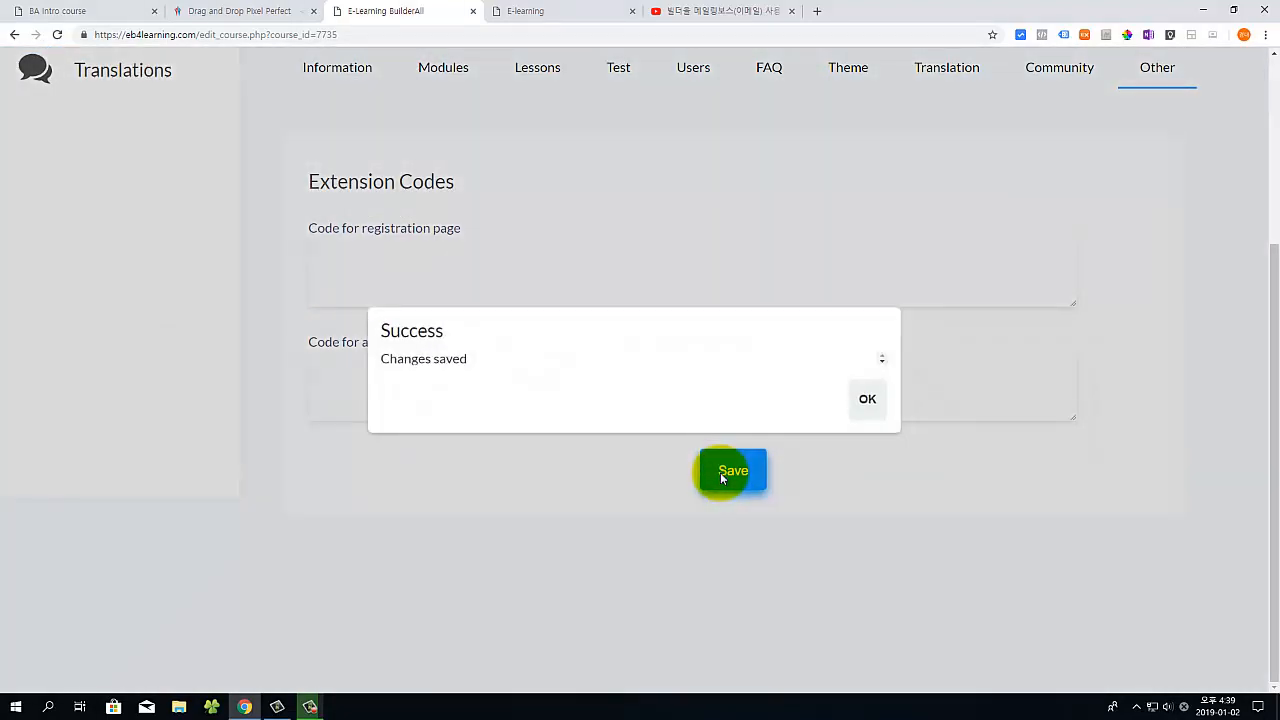
left_click(867, 403)
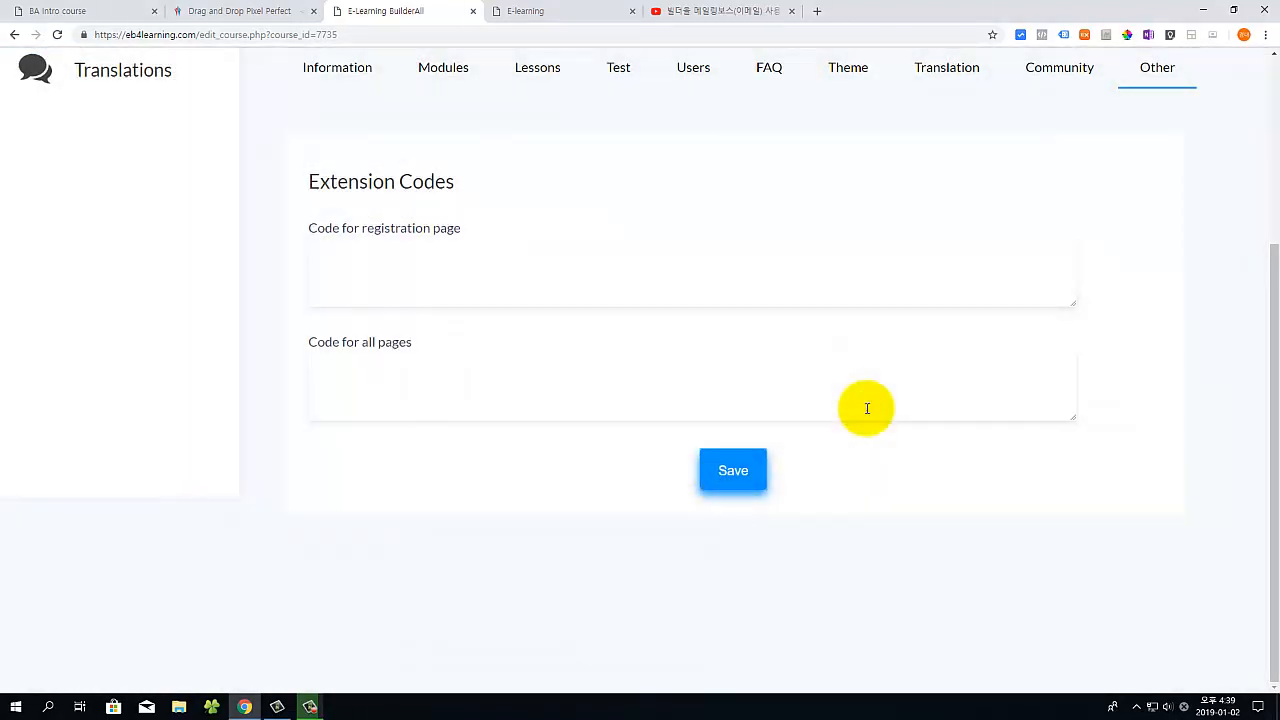
scroll(867, 405, "up", 4)
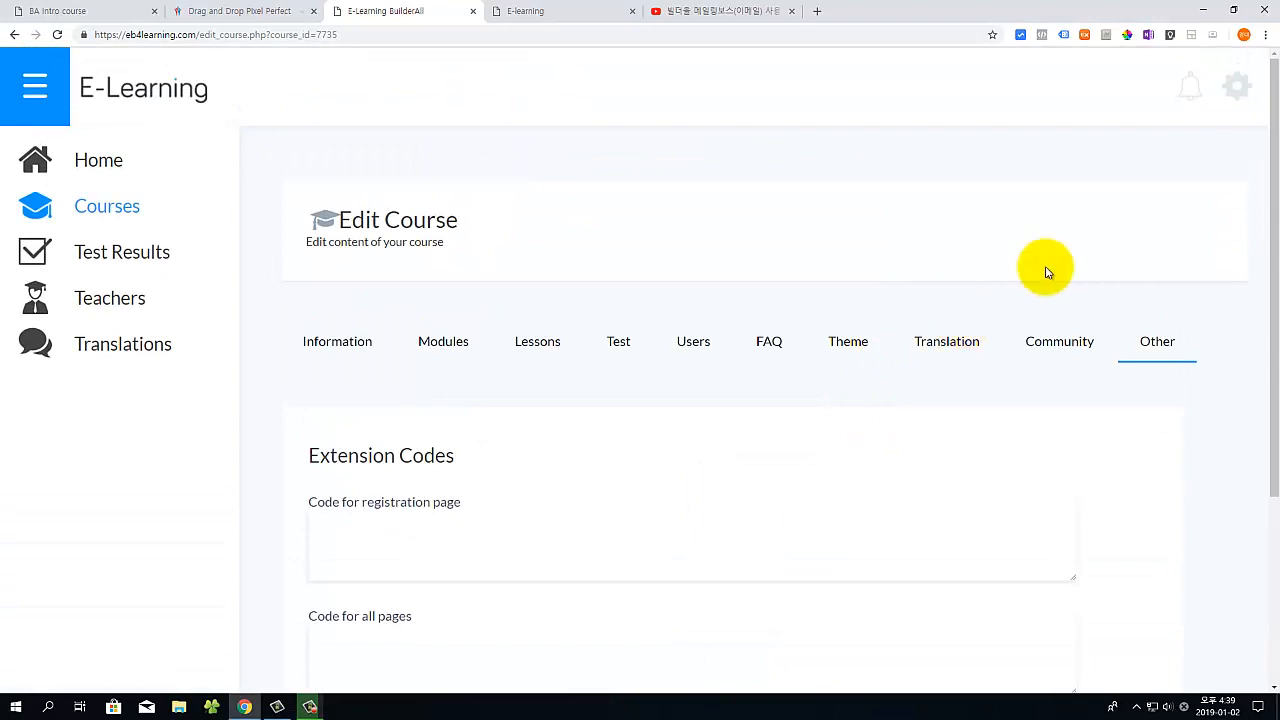
Check the course list, the student test results of both courses and the options available for the listed teacher
left_click(171, 180)
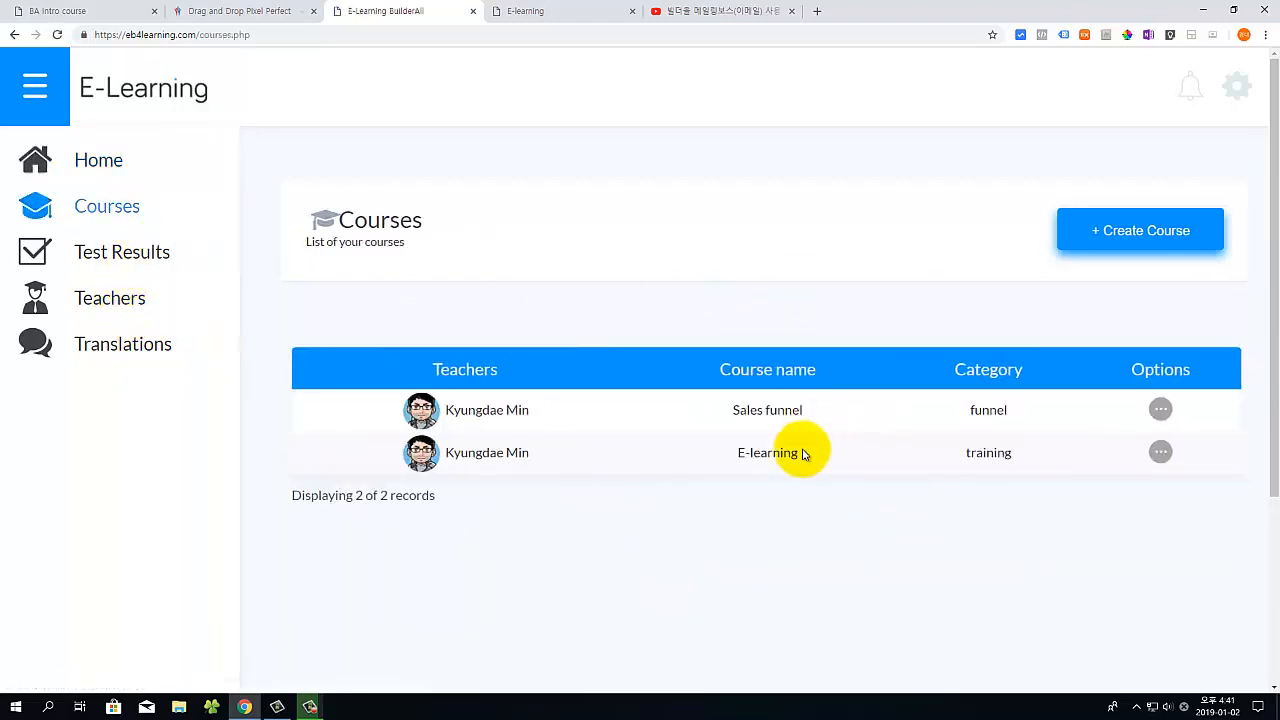
left_click(93, 257)
scroll(559, 376, "down", 1)
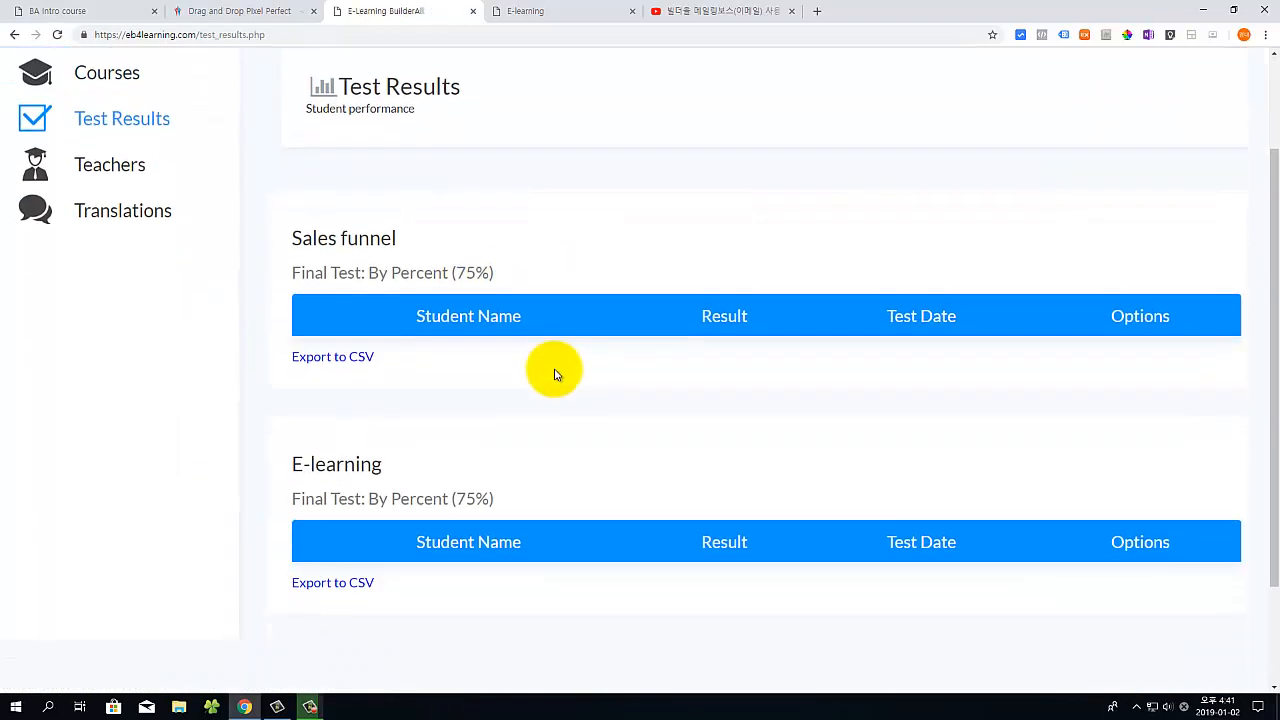
scroll(389, 563, "down", 1)
scroll(389, 563, "down", 1)
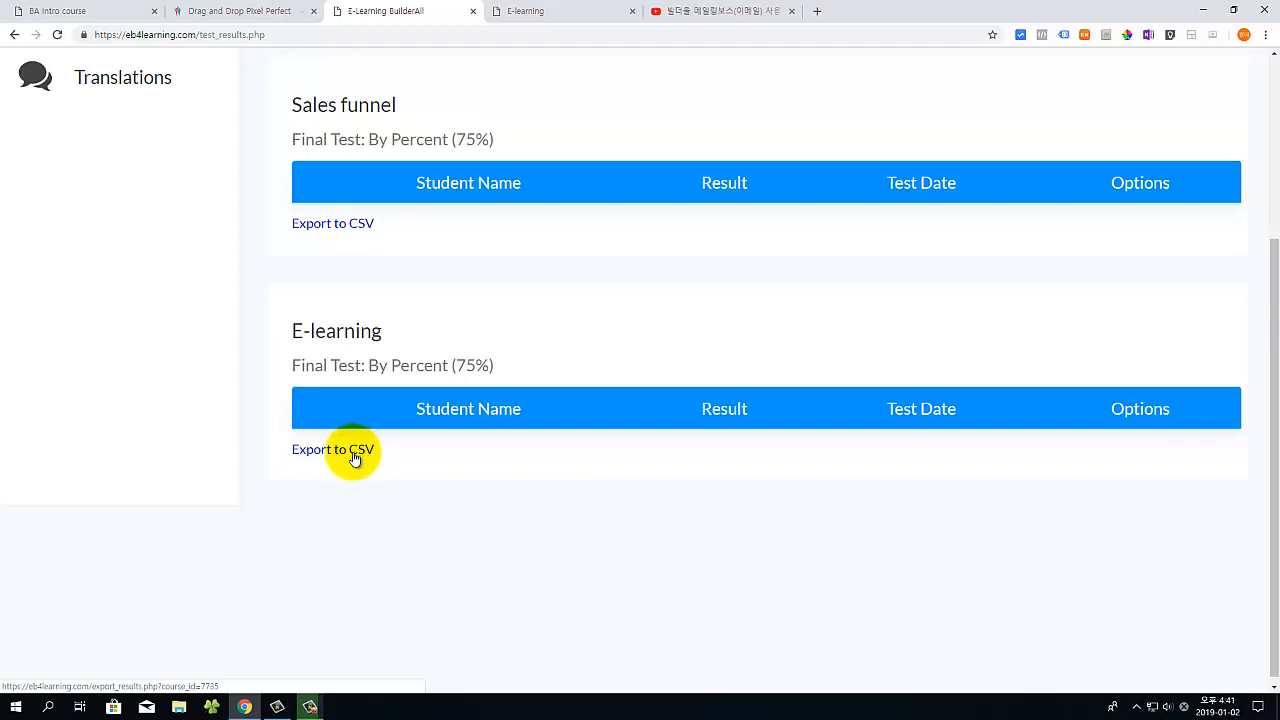
scroll(355, 458, "up", 1)
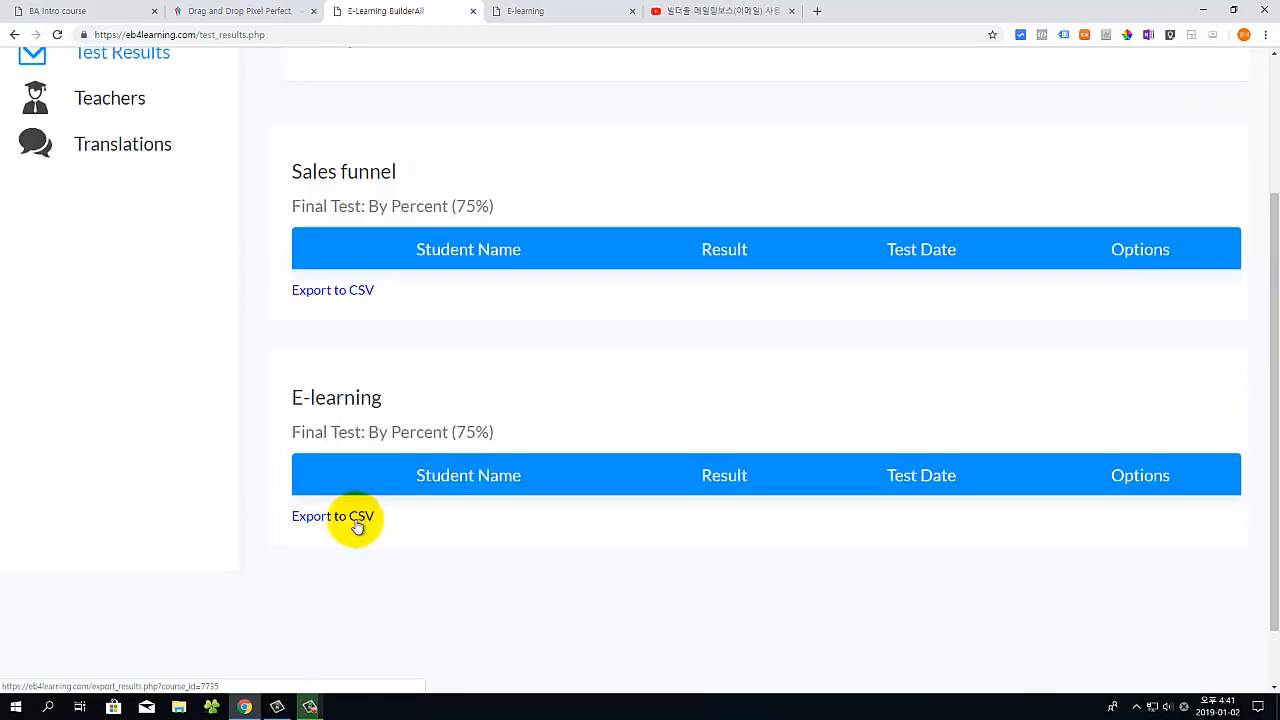
scroll(306, 487, "up", 2)
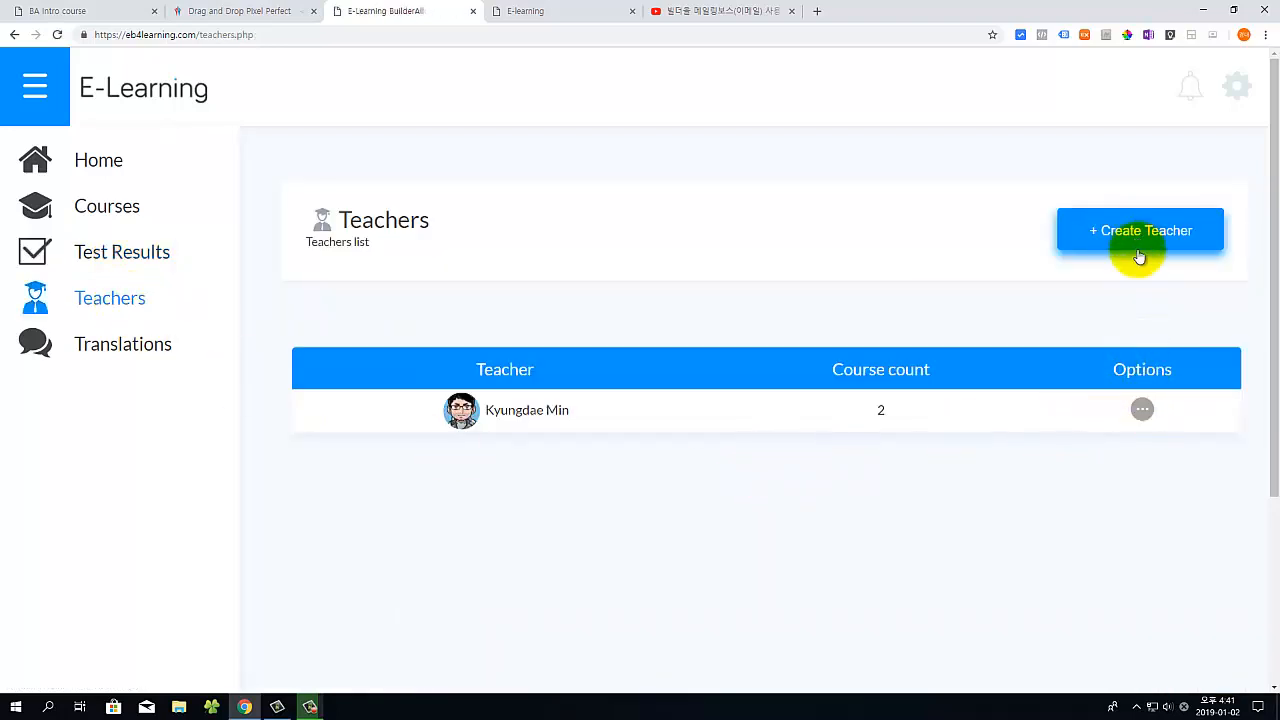
left_click(1142, 410)
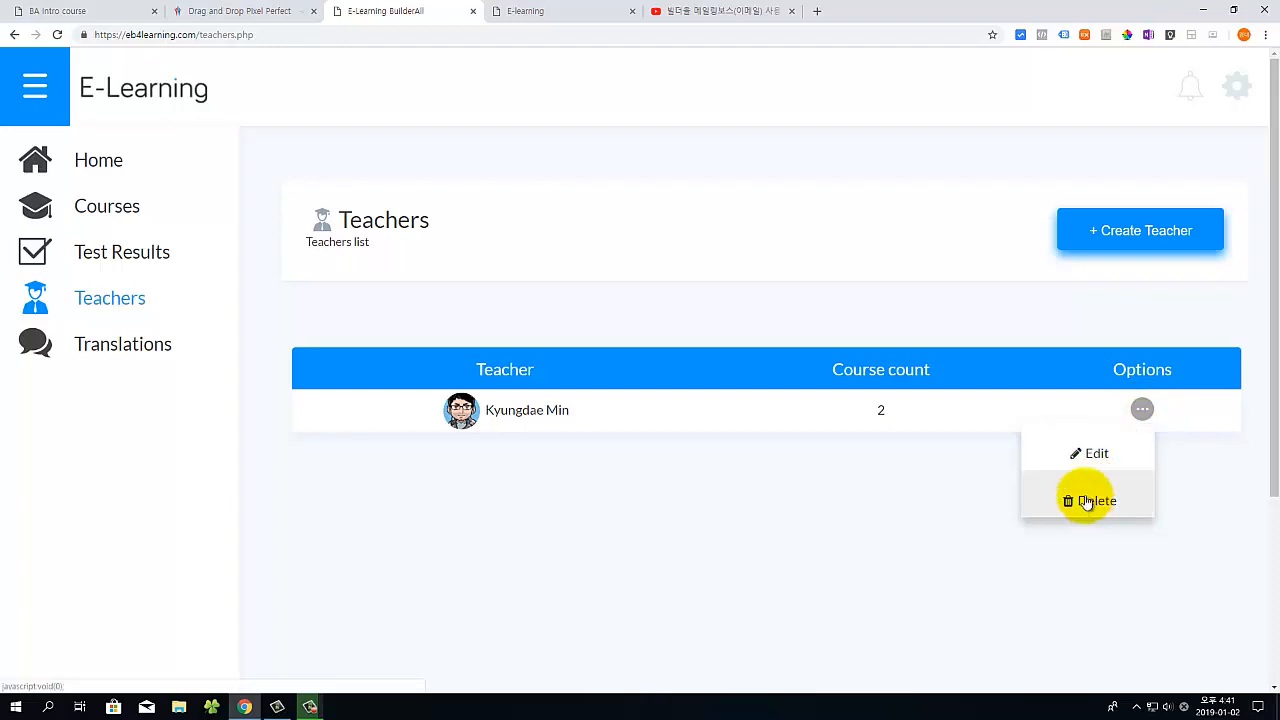
Draft a new translation named Korean with Home as 집 and Content as 내용, and close the form without saving
left_click(149, 350)
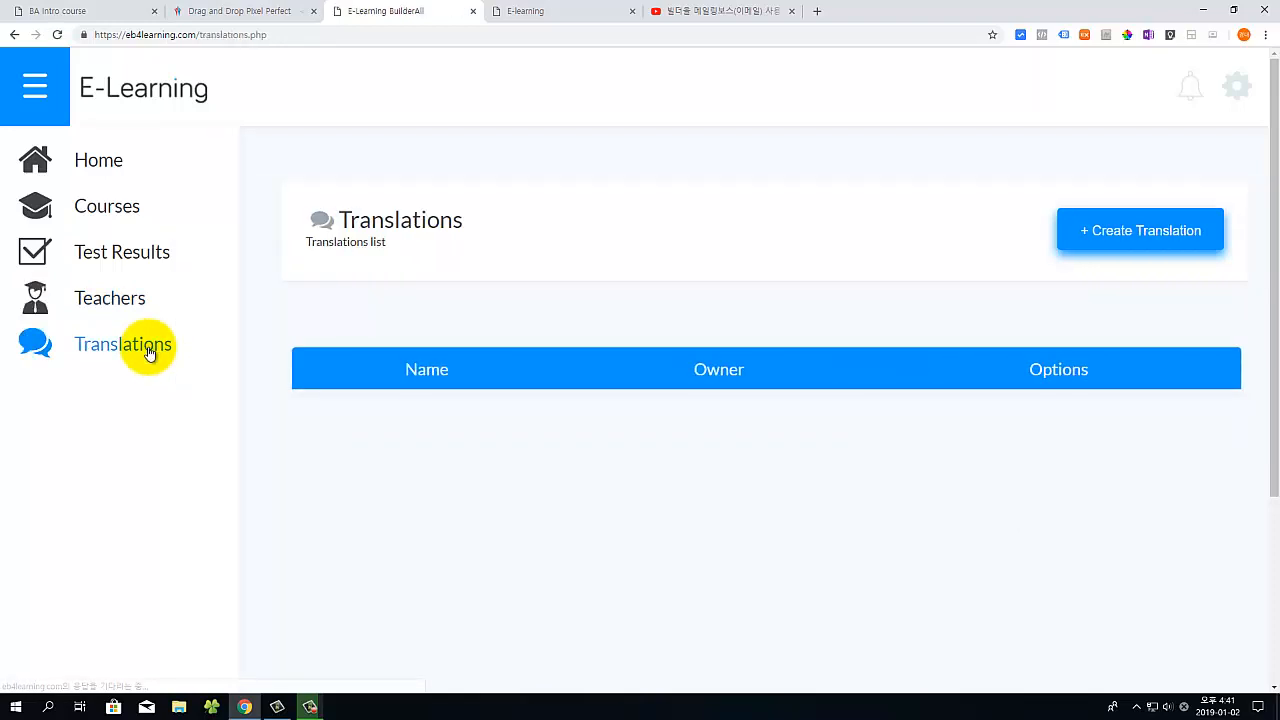
left_click(1120, 243)
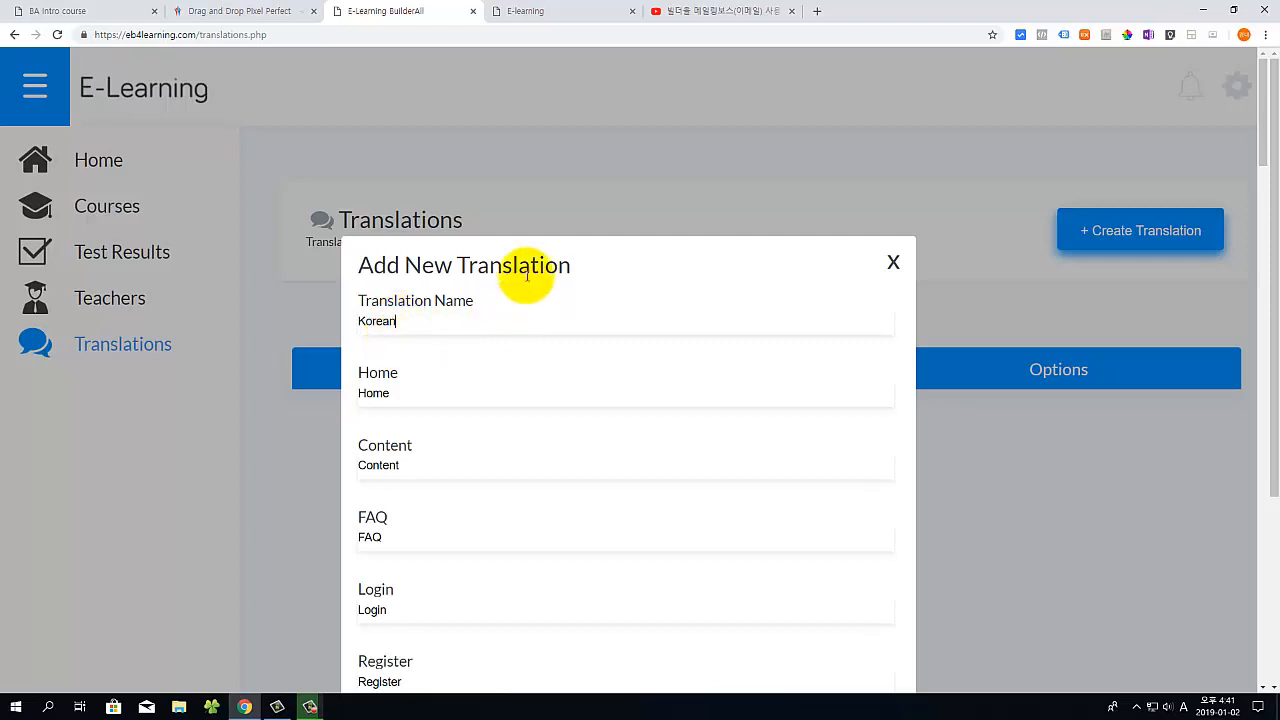
scroll(528, 368, "down", 1)
left_click(400, 258)
left_click_drag(400, 258, 341, 333)
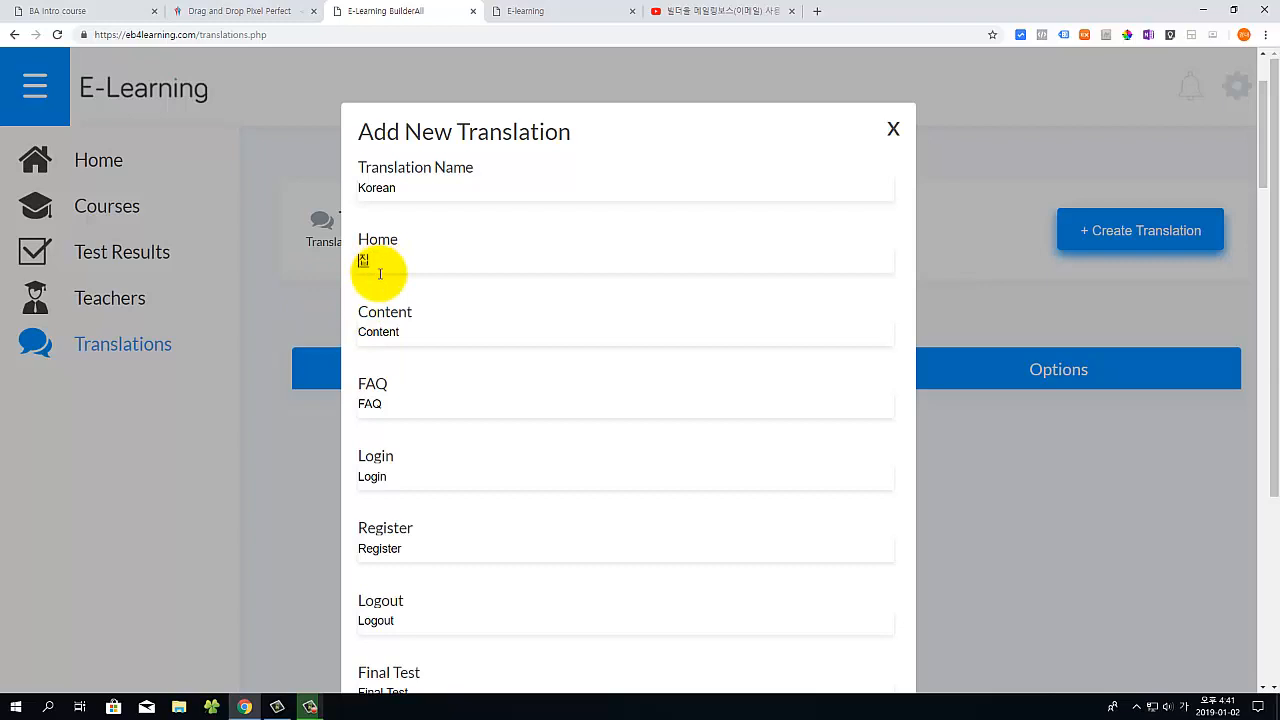
type("집")
left_click_drag(398, 332, 326, 350)
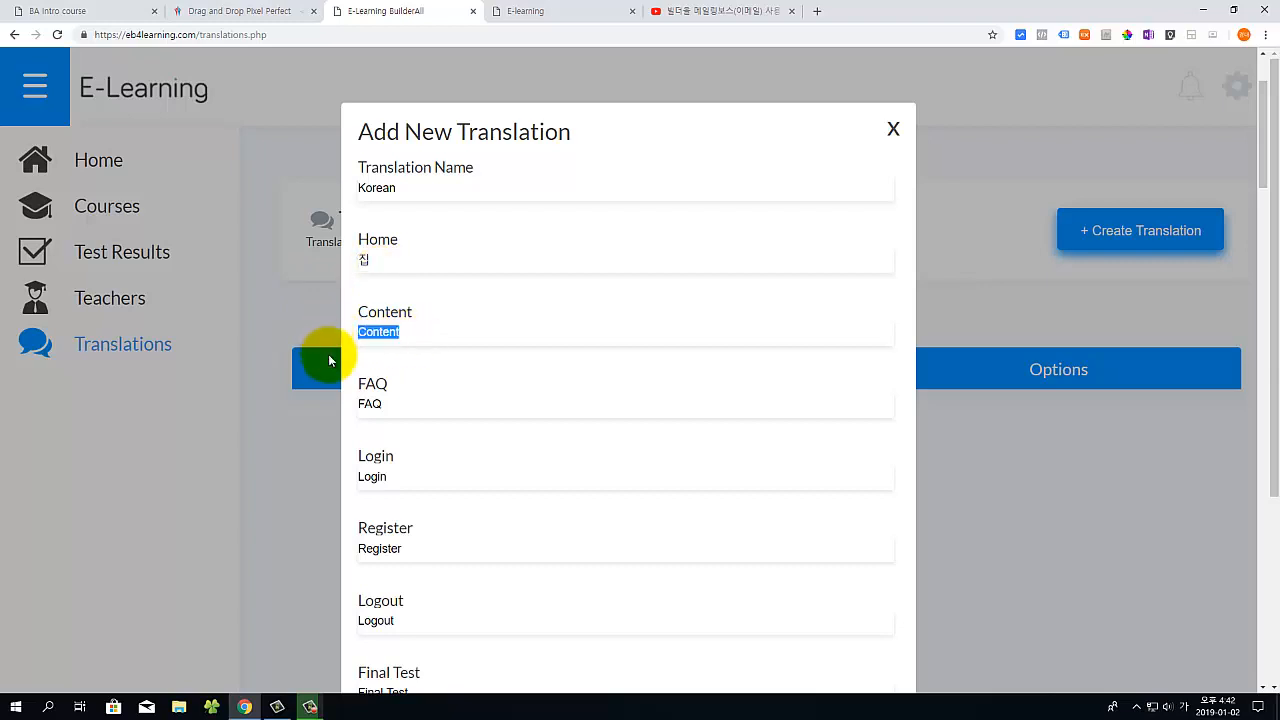
type("내용")
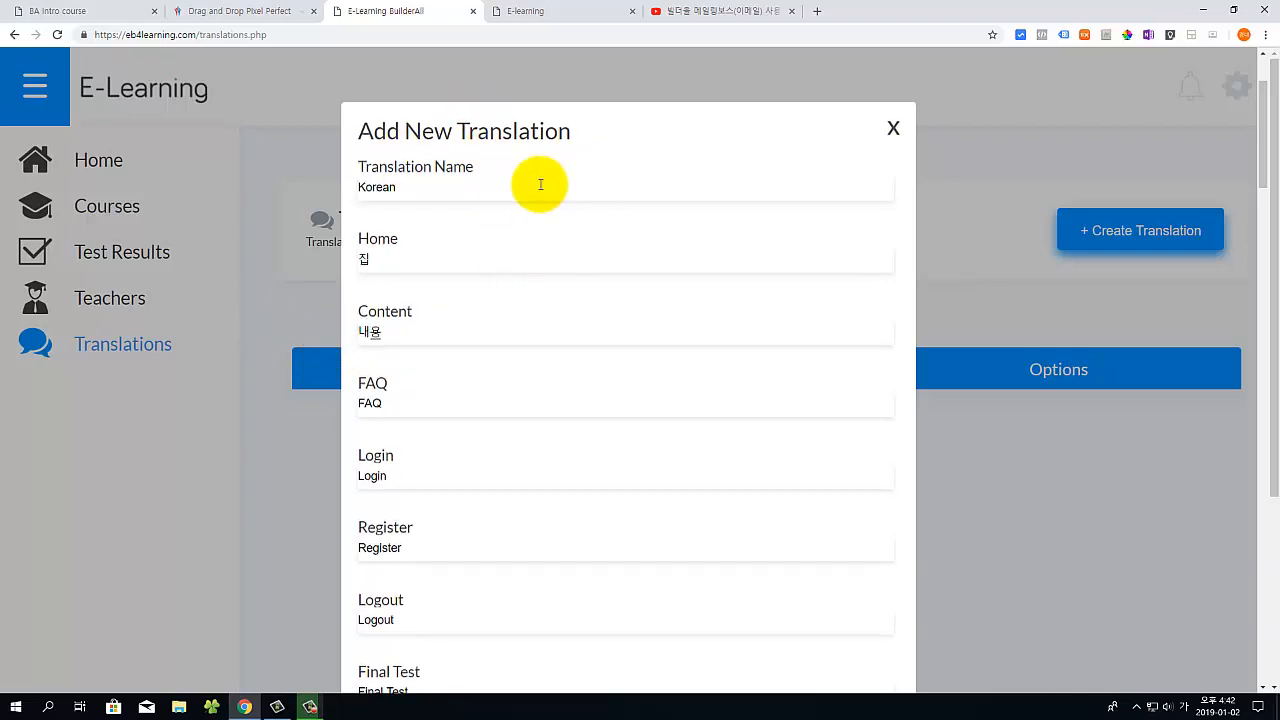
scroll(537, 183, "down", 3)
scroll(540, 186, "up", 4)
left_click(893, 264)
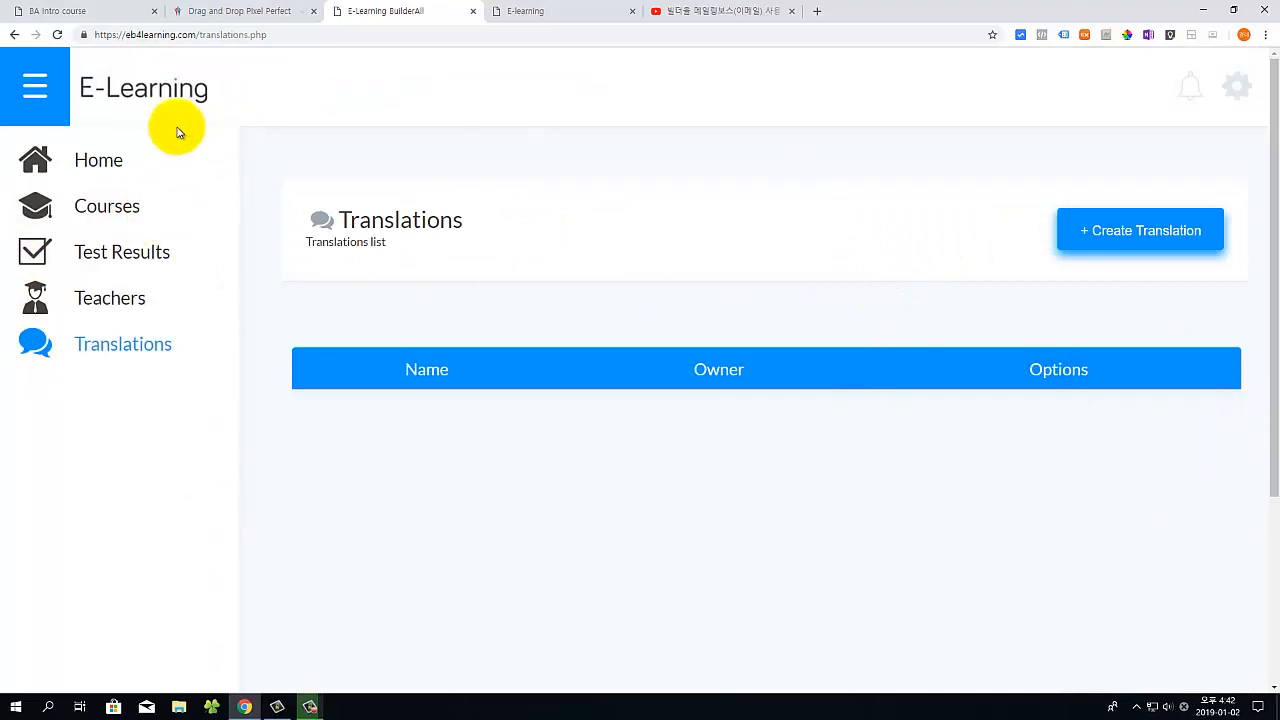
Return to the course list and open the public page of the E-learning course
left_click(100, 165)
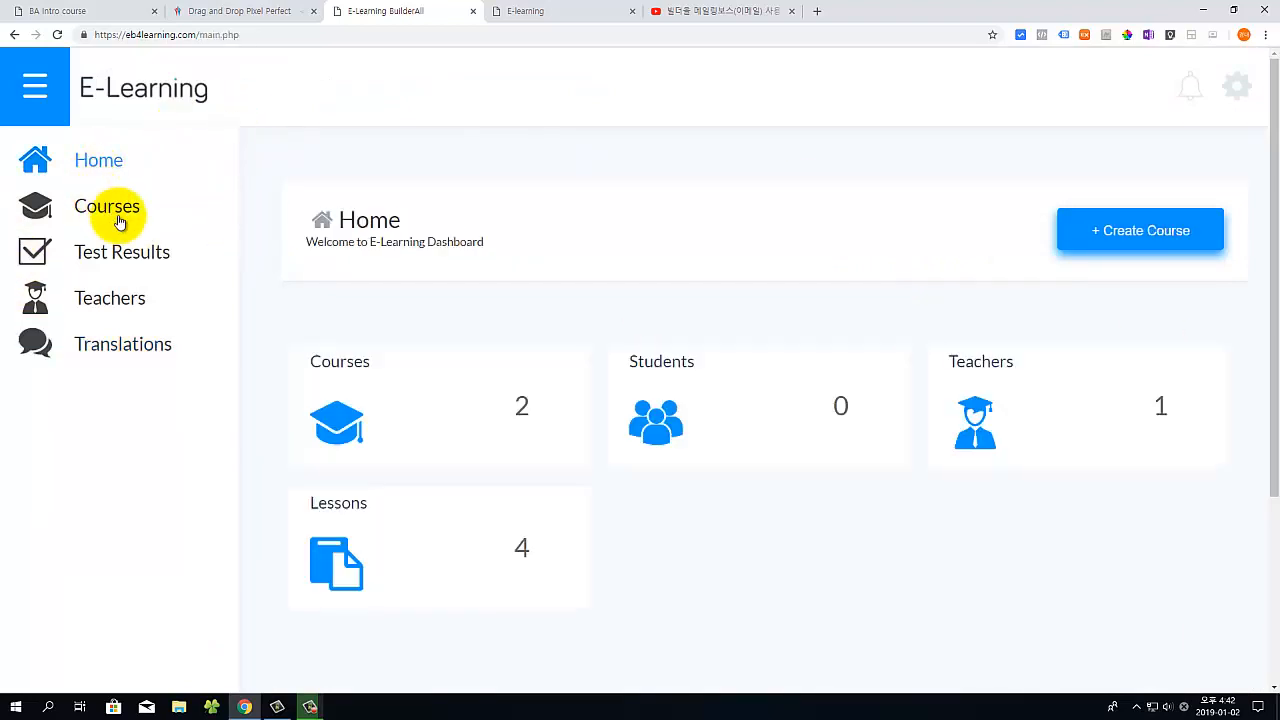
left_click(107, 206)
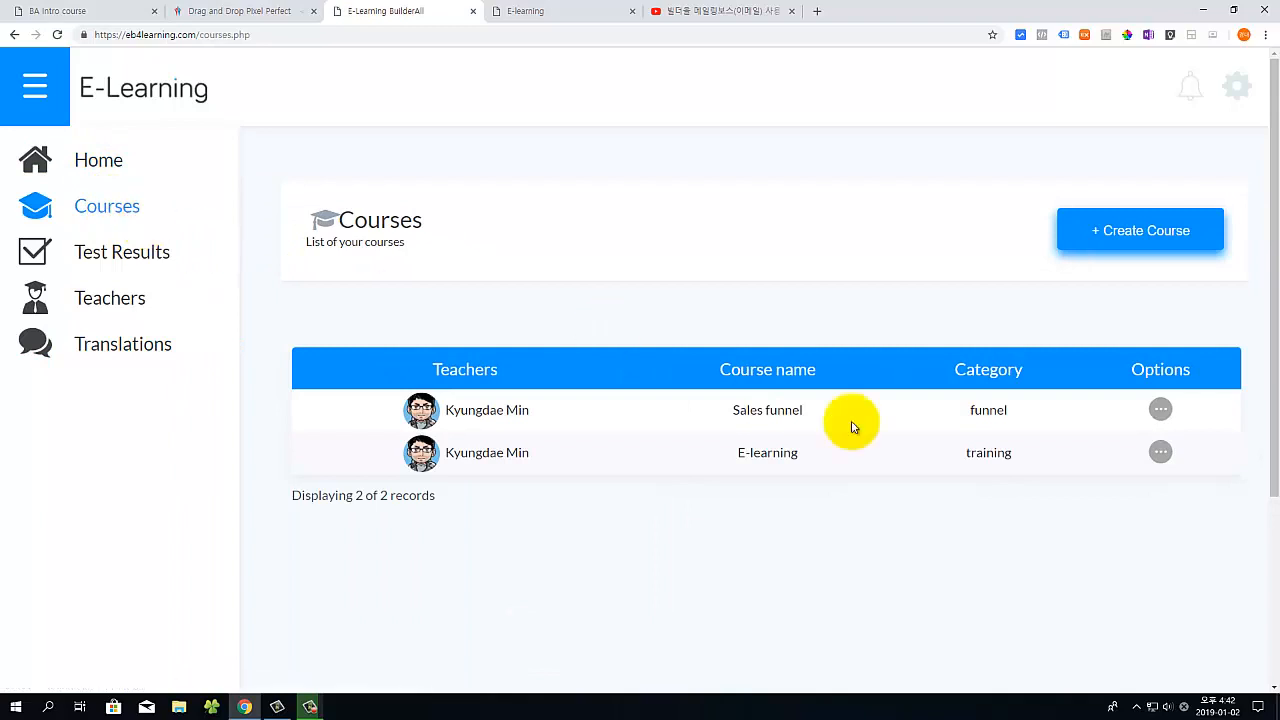
left_click(1160, 455)
scroll(1157, 500, "down", 2)
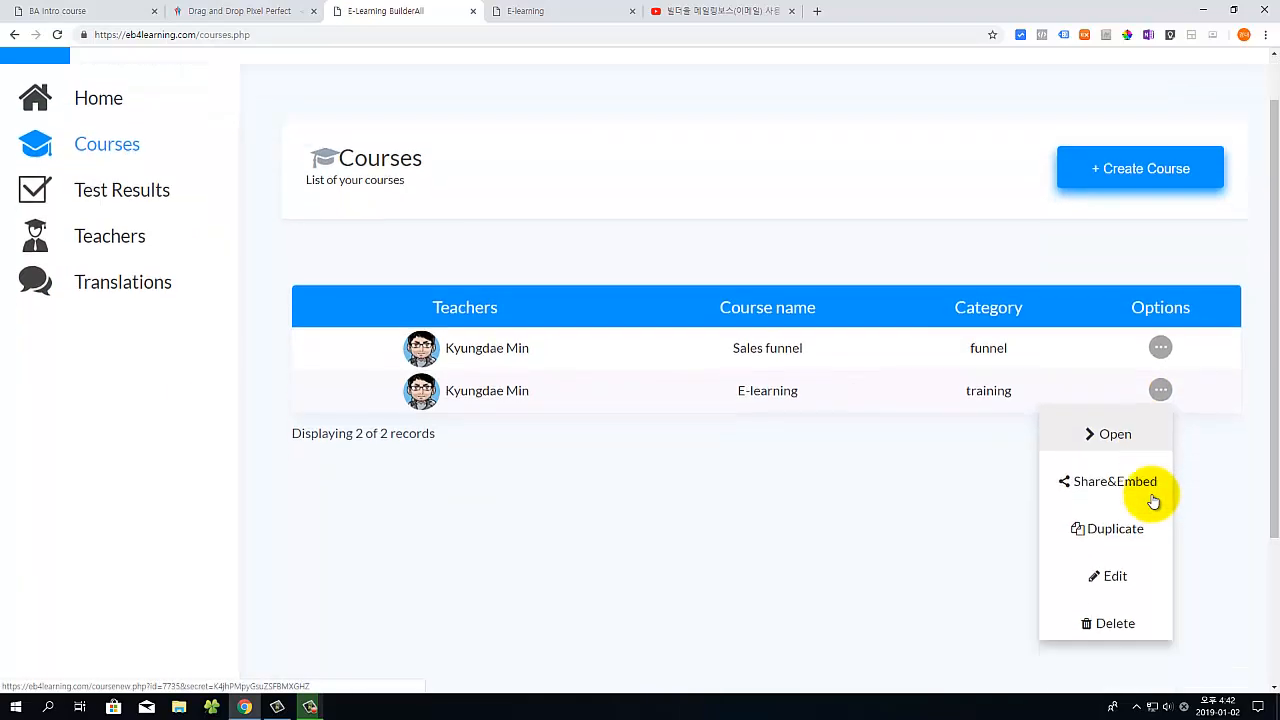
left_click(1114, 365)
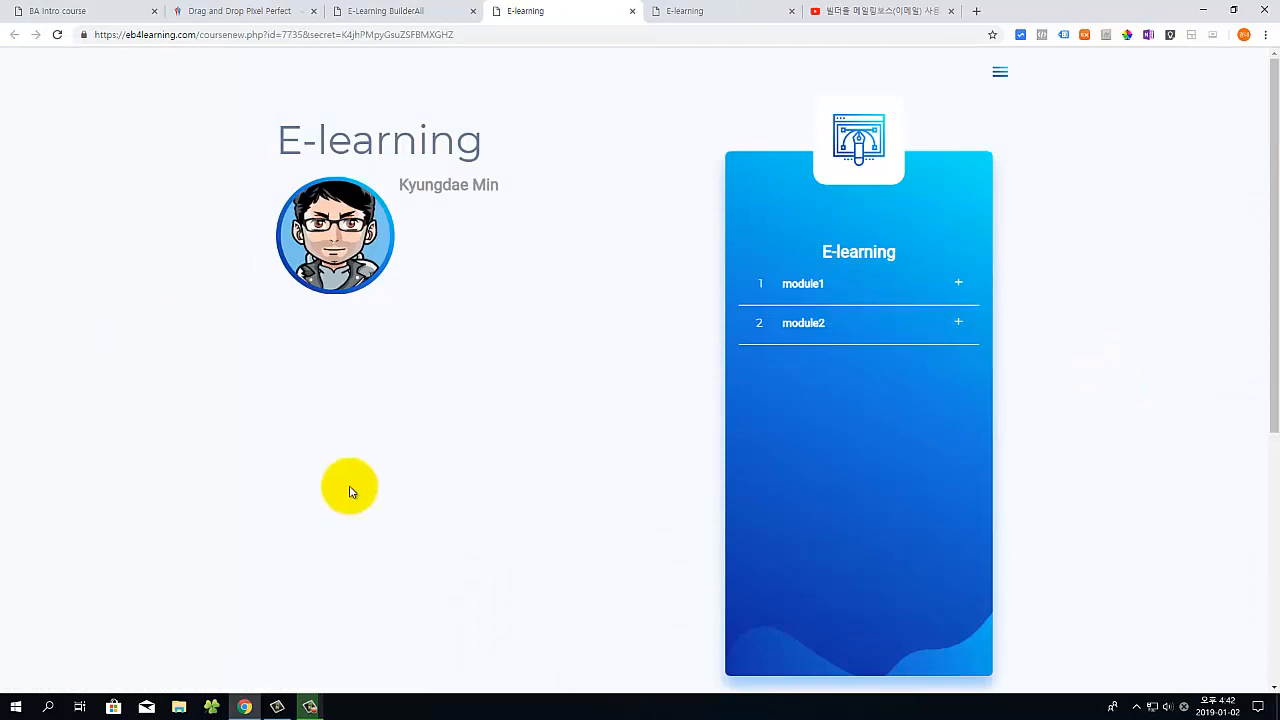
Expand module1 and module2 on the course page, and examine its navigation menu and page address
left_click(957, 289)
left_click(958, 355)
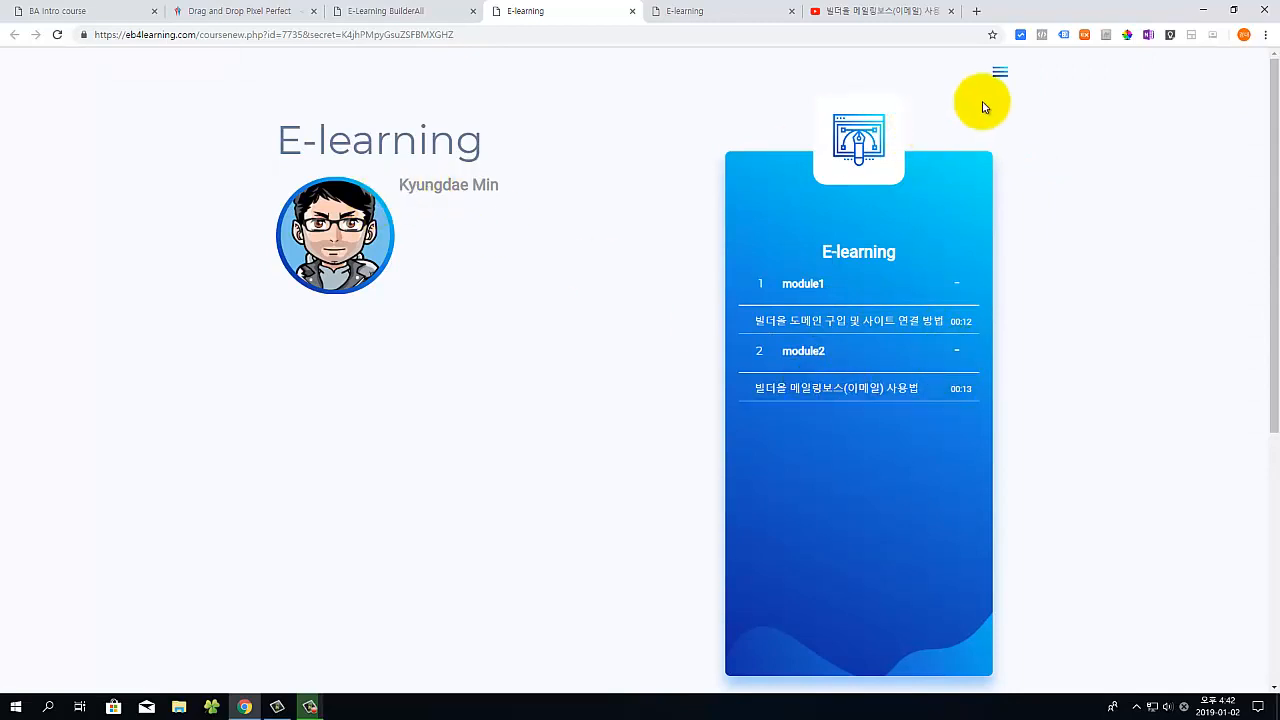
left_click(1003, 74)
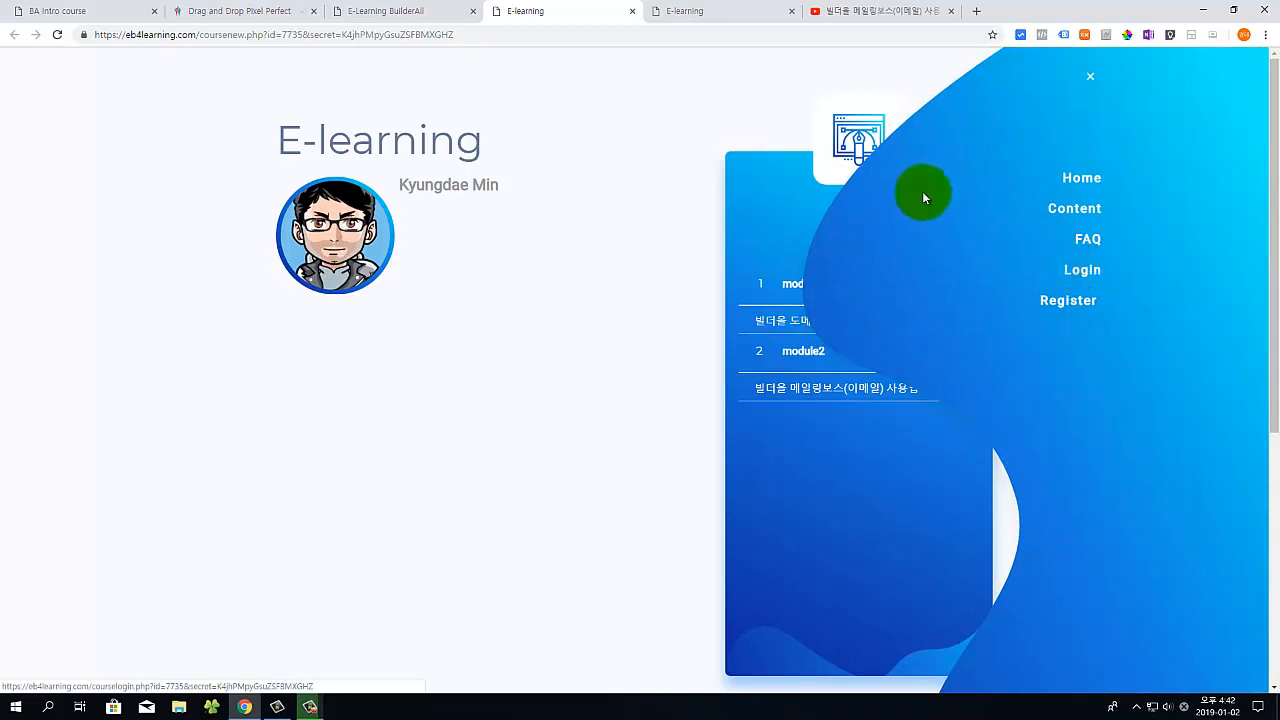
left_click(100, 34)
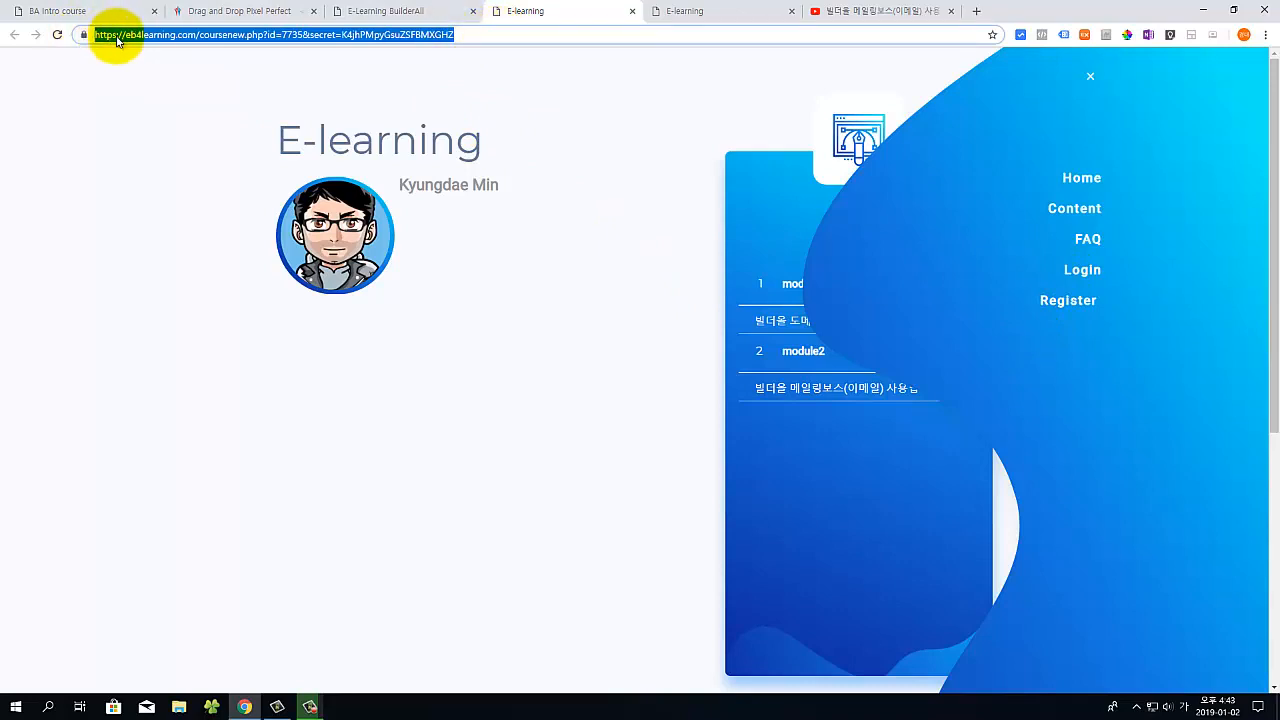
left_click(453, 38)
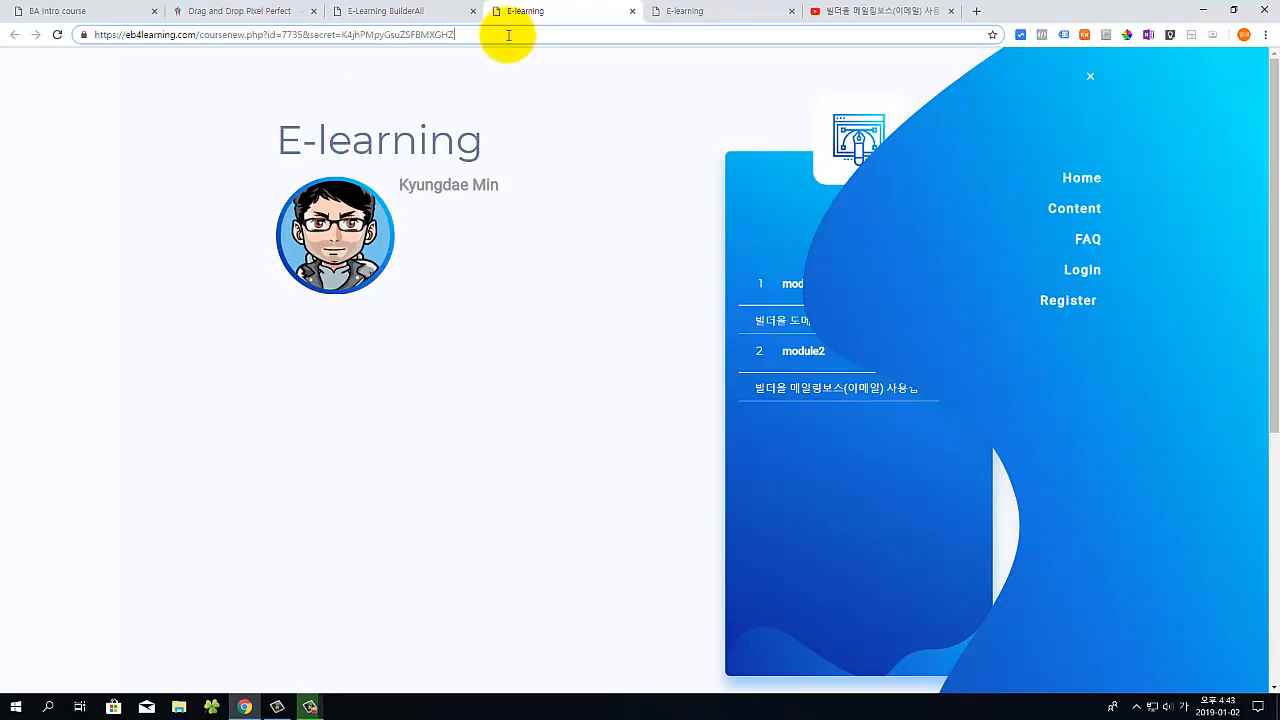
Open the Share&Embed options of the E-learning course and select its entire iframe embed code
left_click(376, 13)
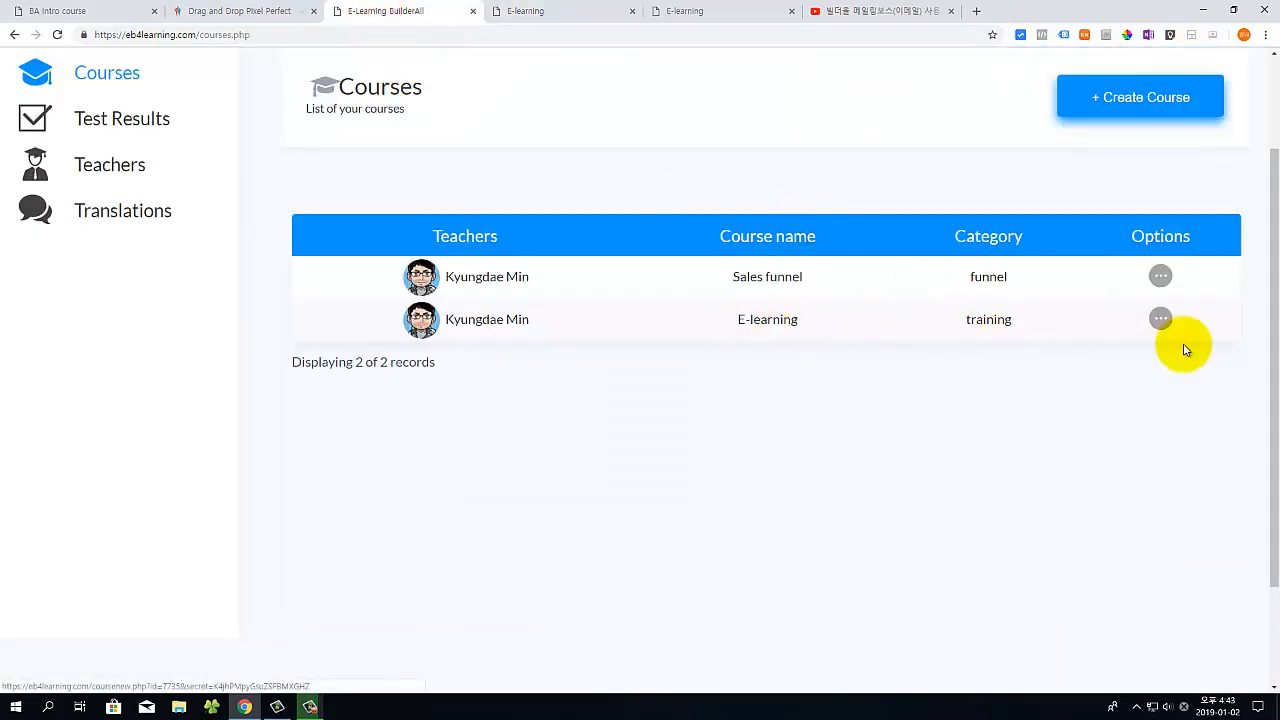
left_click(1158, 319)
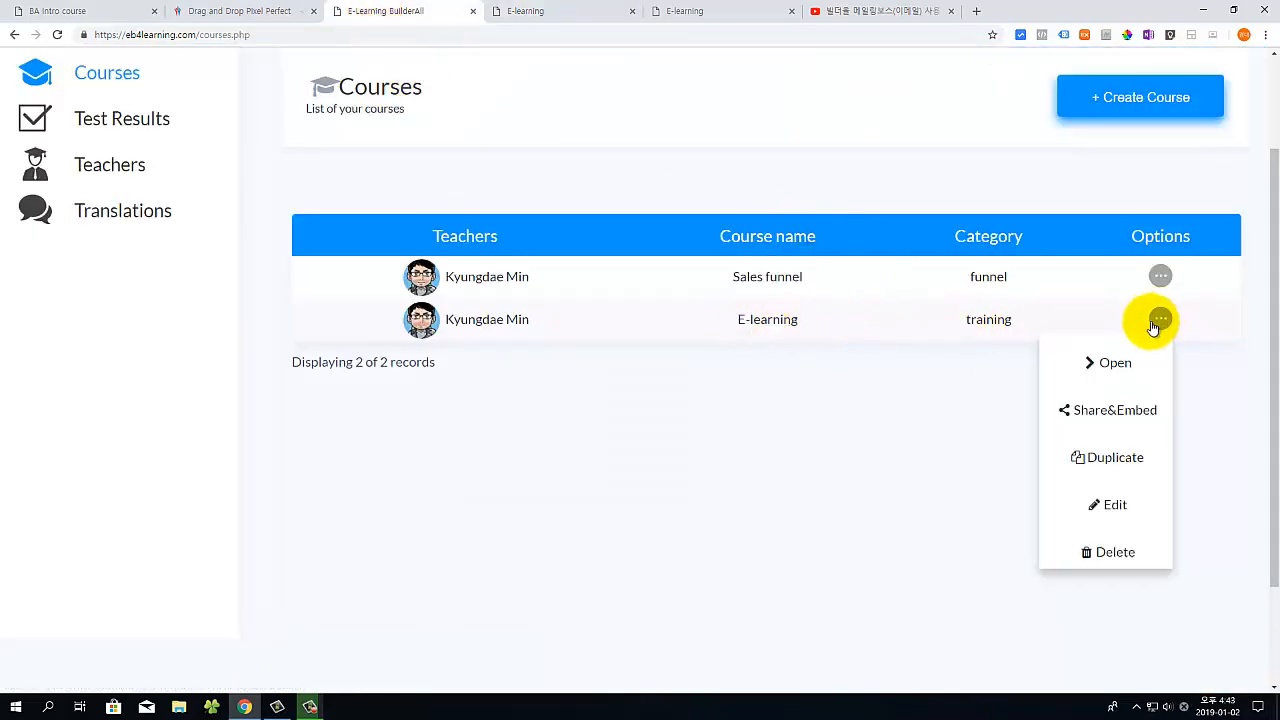
left_click(1113, 412)
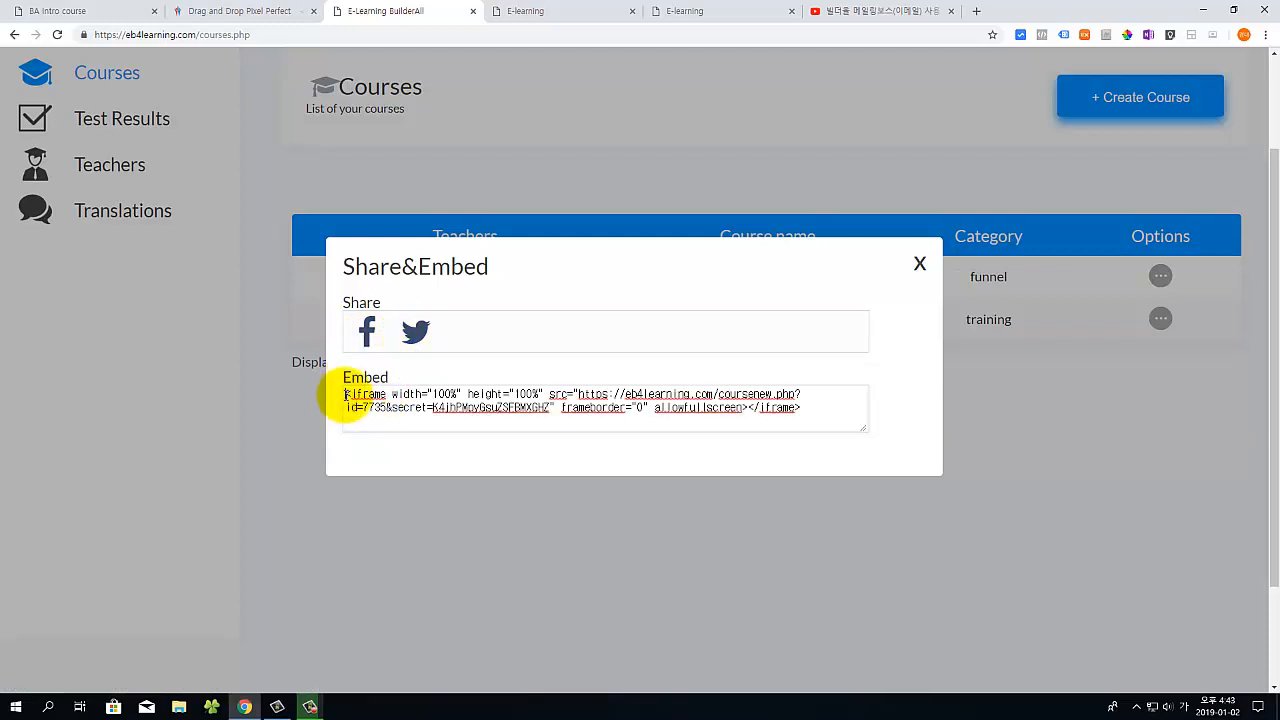
left_click_drag(345, 396, 848, 418)
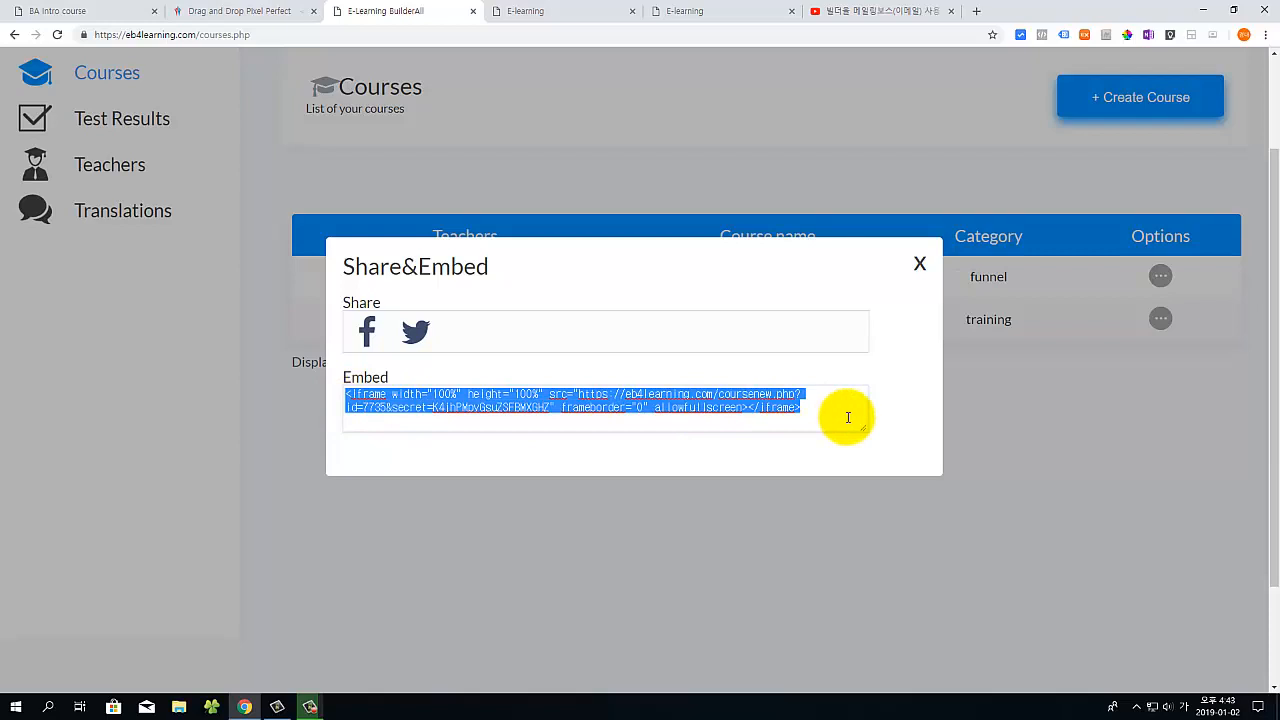
Switch to the Builderall list of own sites and open findfunnel.com in the website editor
left_click(240, 11)
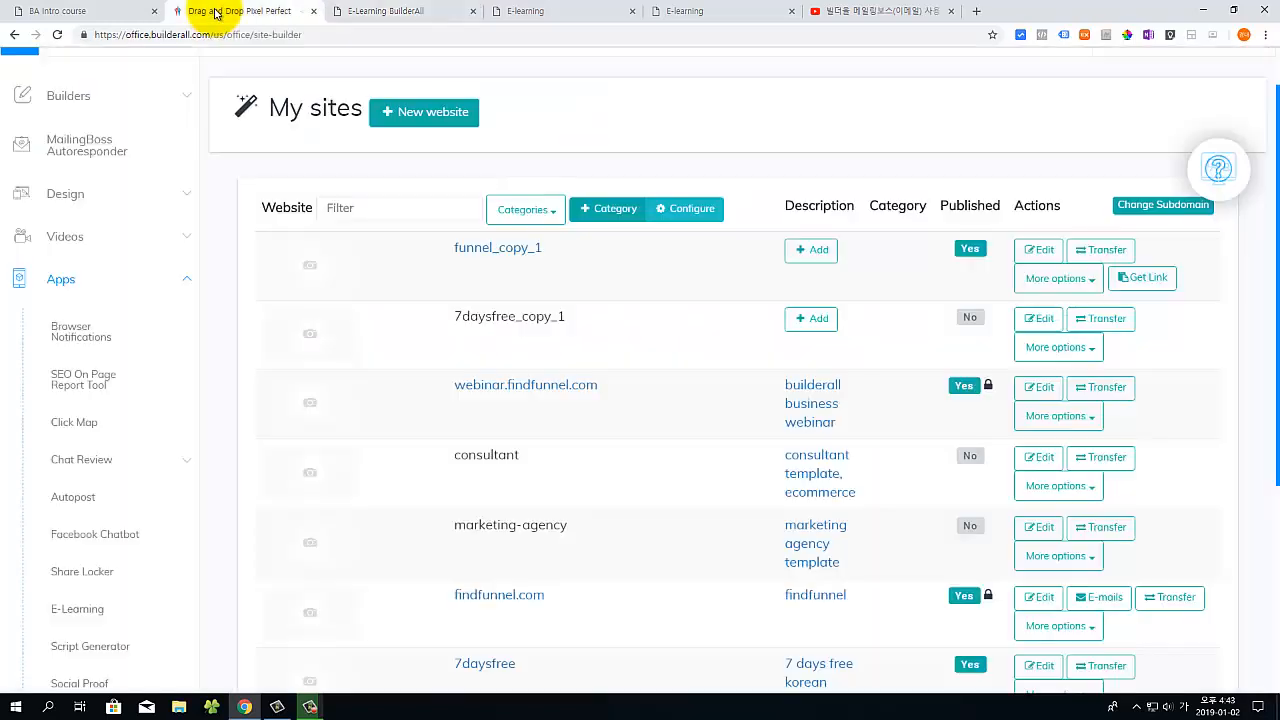
scroll(671, 437, "down", 3)
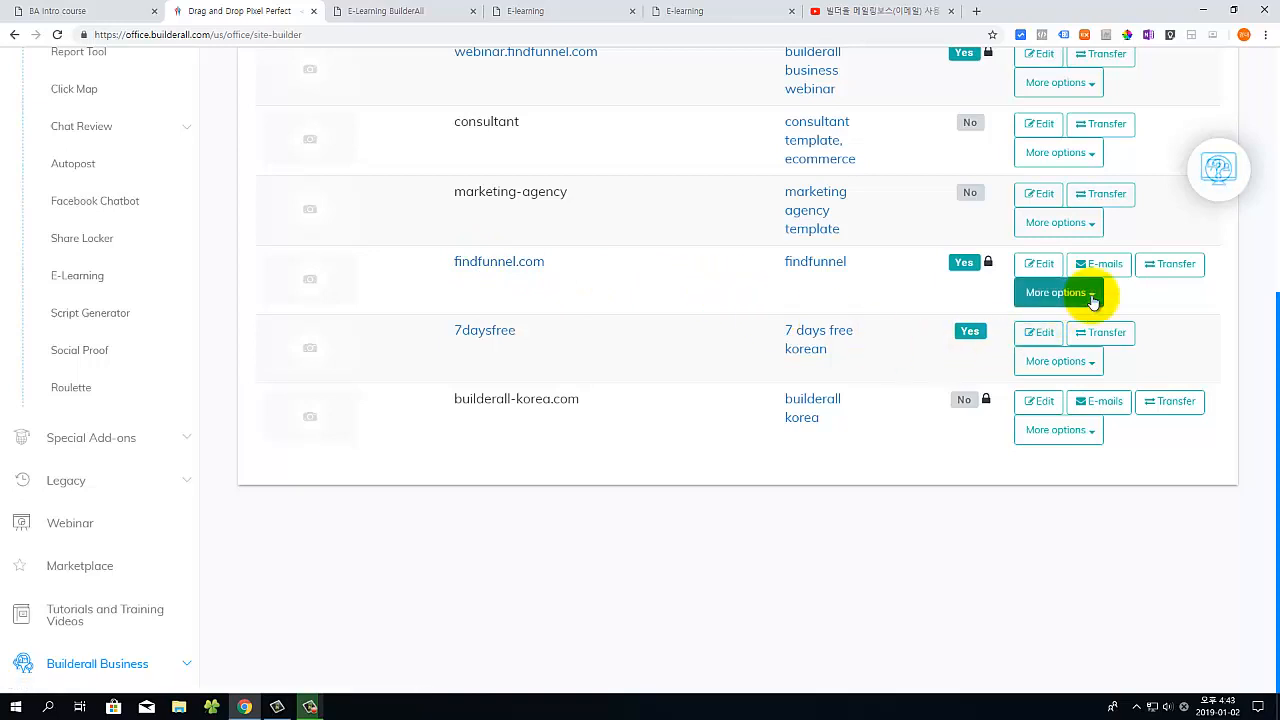
left_click(1036, 264)
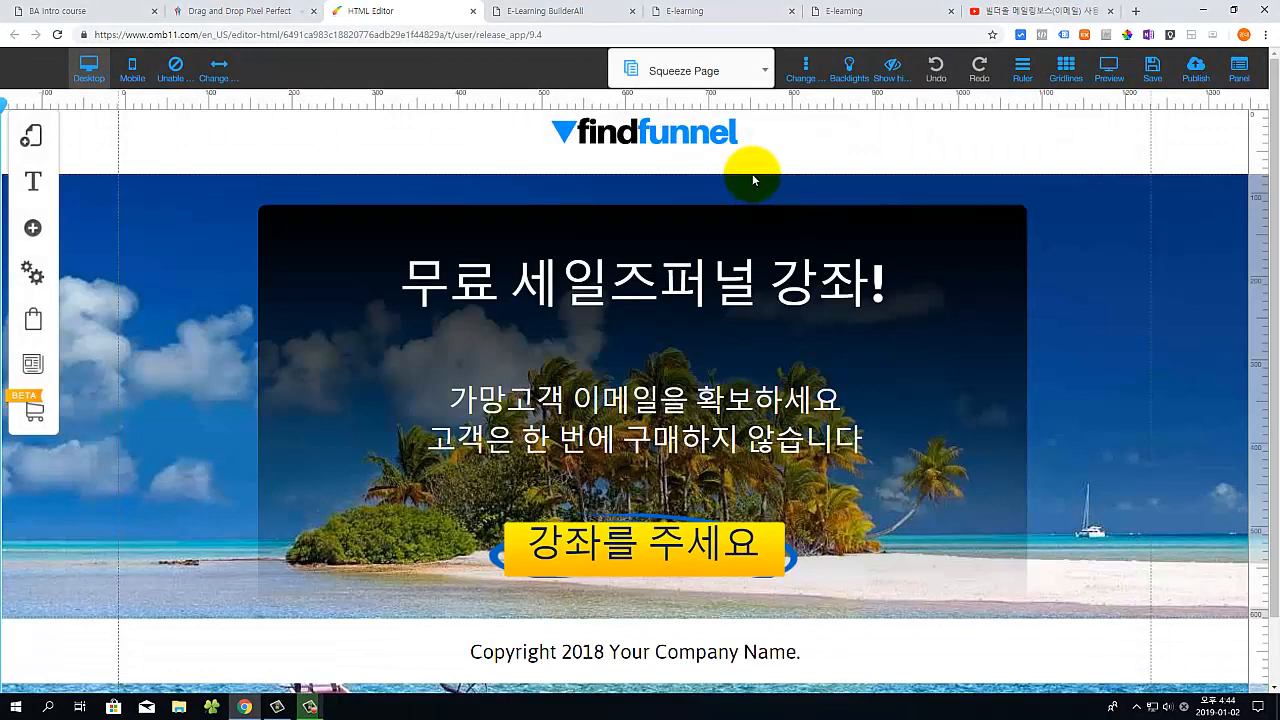
Look through the site's pages in the Squeeze Page Funnel and Blueprint layouts
left_click(757, 71)
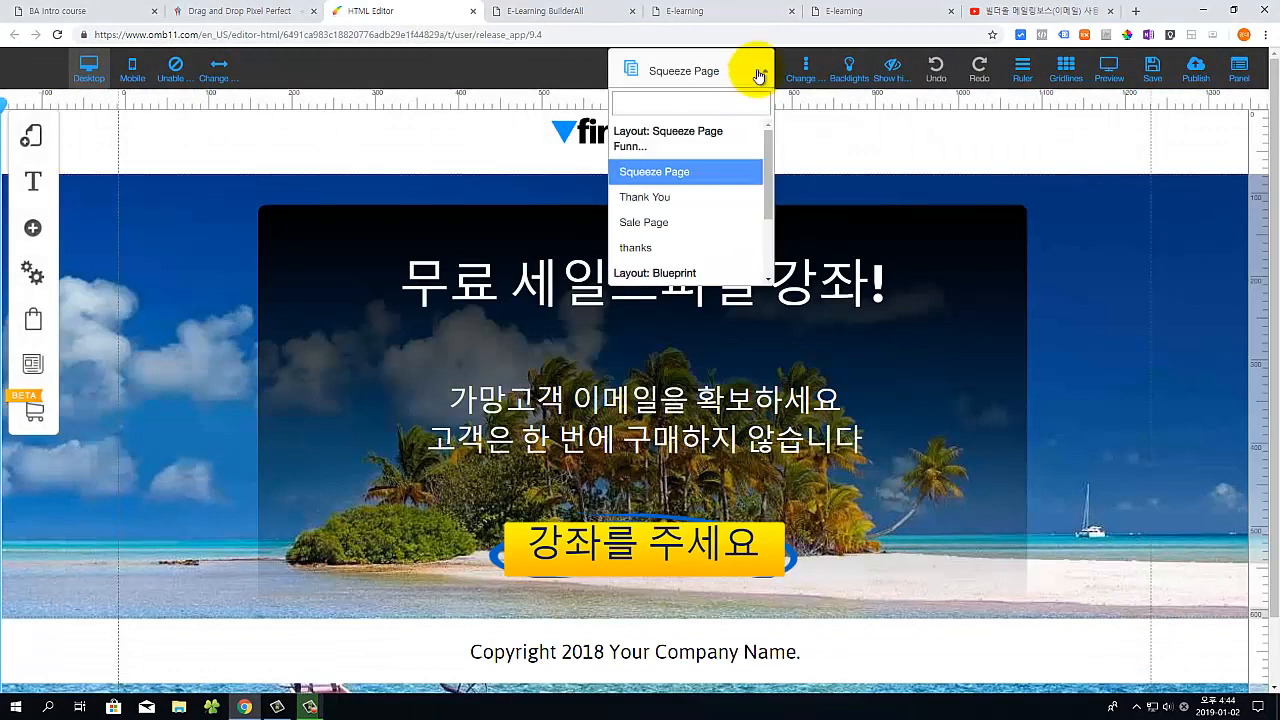
scroll(775, 284, "down", 2)
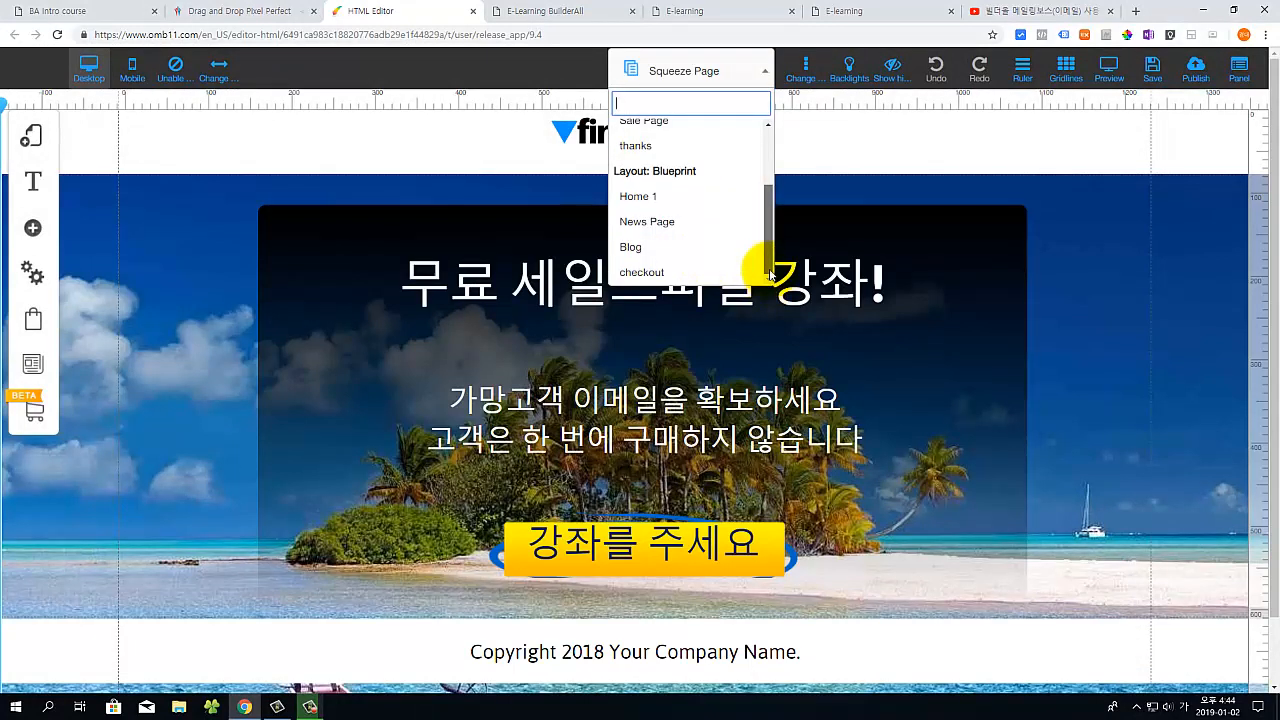
scroll(771, 157, "up", 2)
left_click(87, 215)
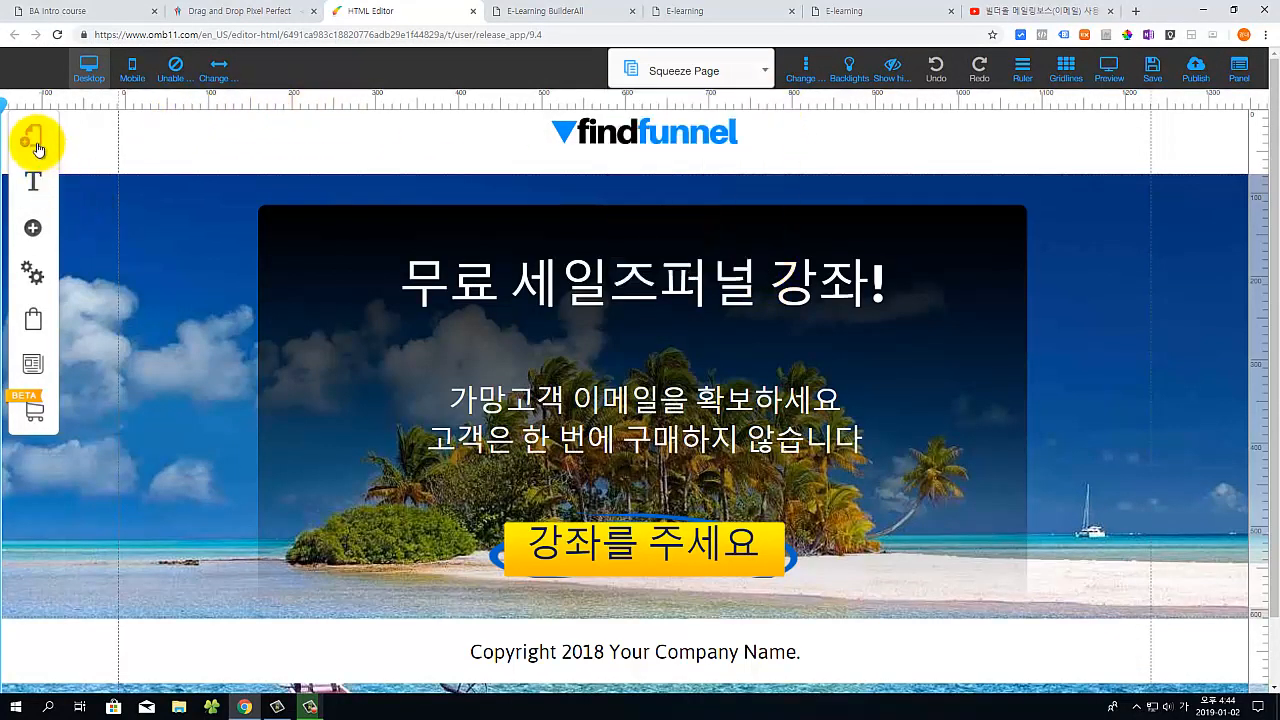
Add a new layout named e-learning to the site, based on the empty BLANK PAGE template from the Blank Page category
left_click(31, 136)
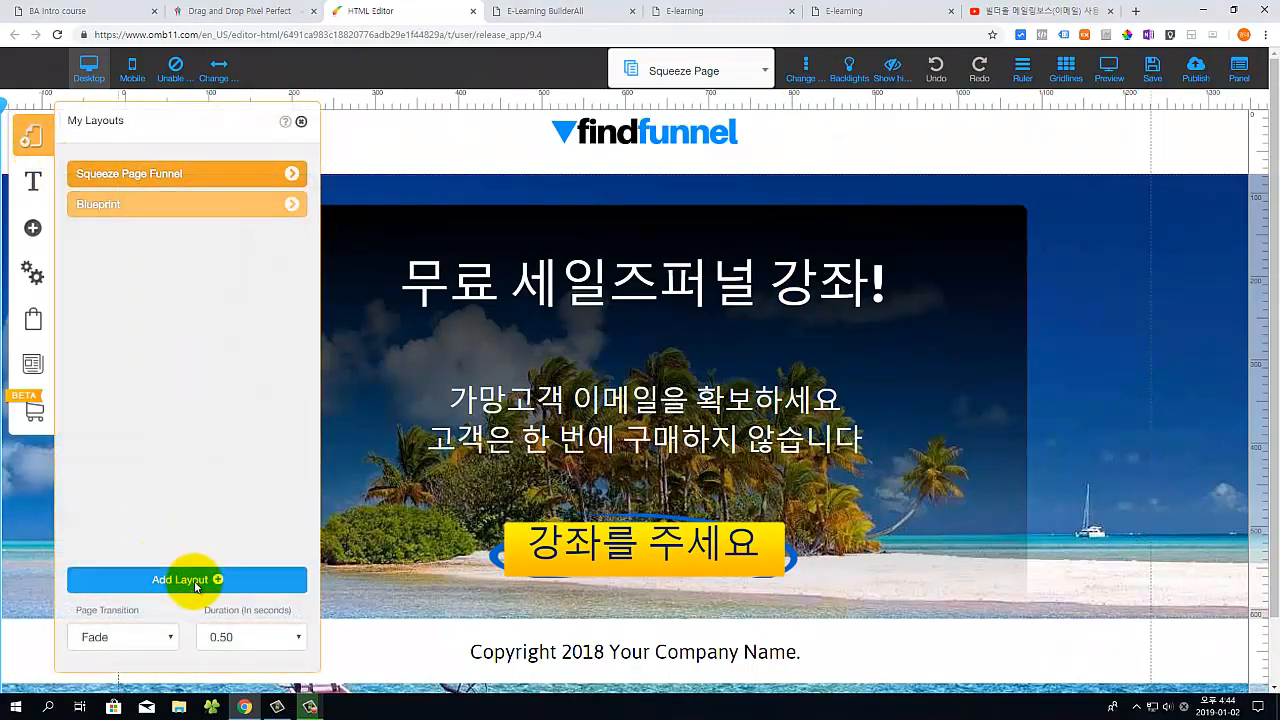
left_click(189, 583)
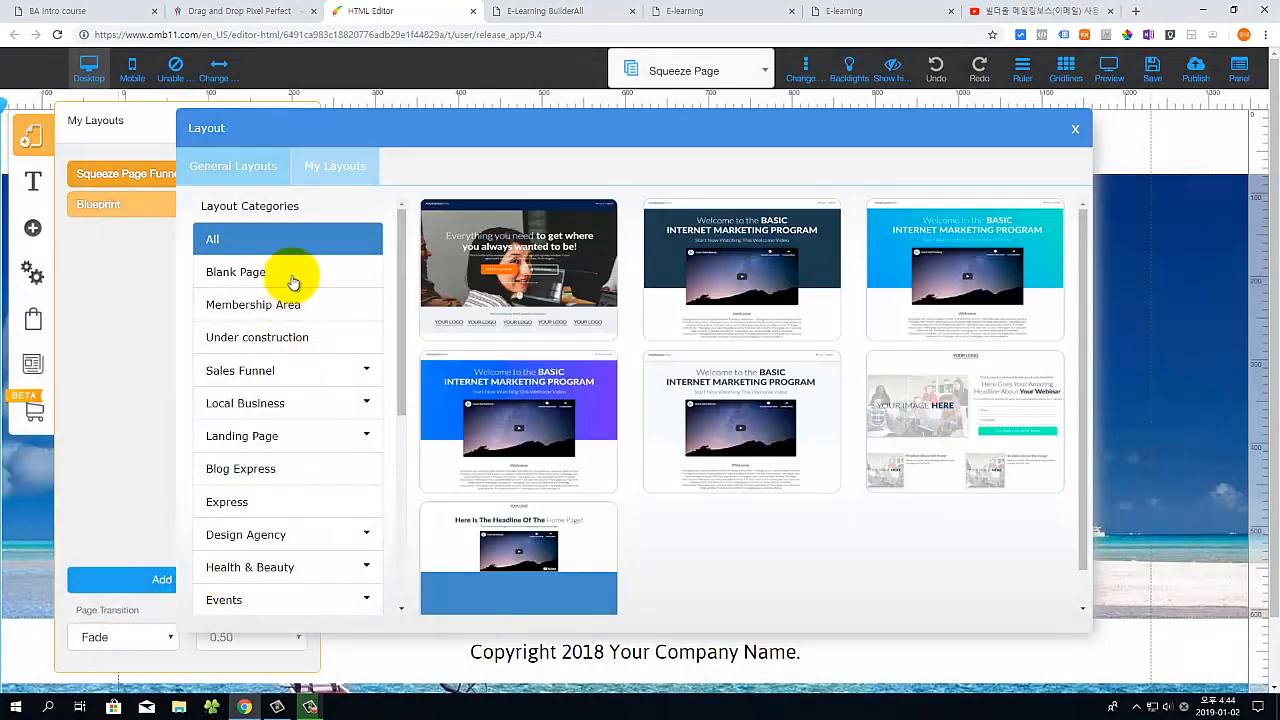
left_click(275, 277)
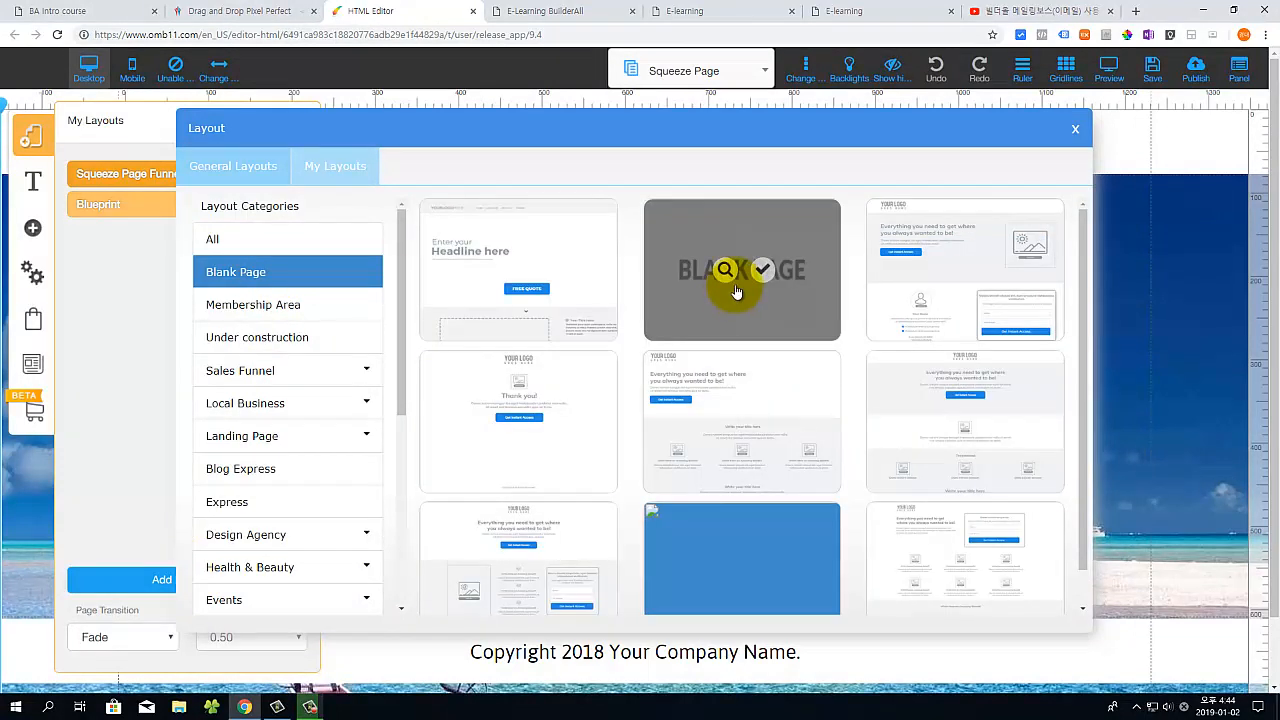
left_click(763, 270)
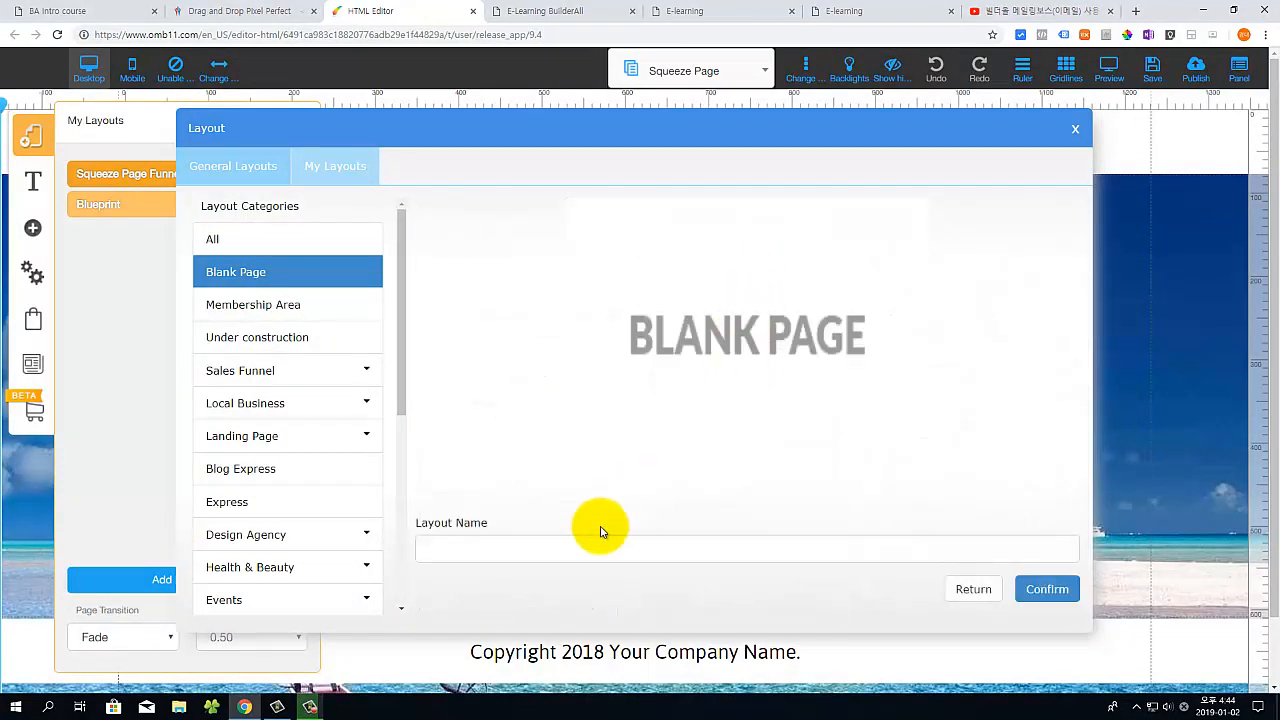
left_click(500, 558)
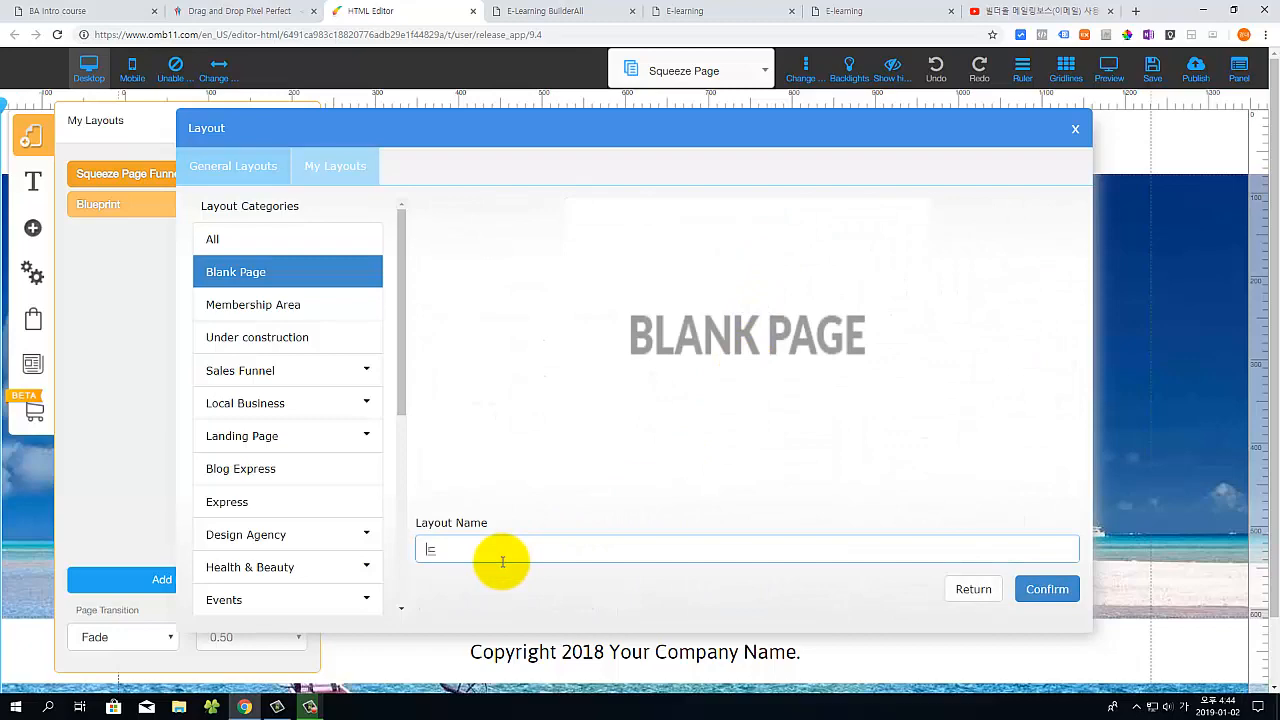
type("e-learning")
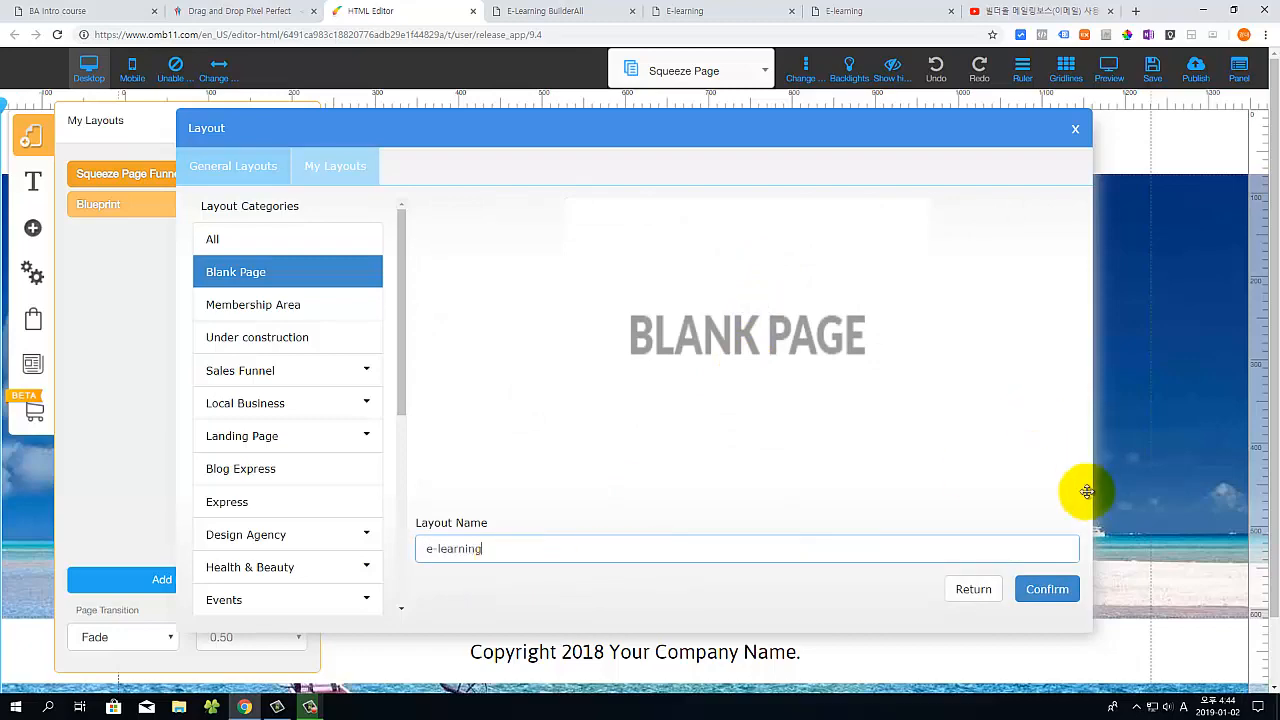
left_click(1045, 588)
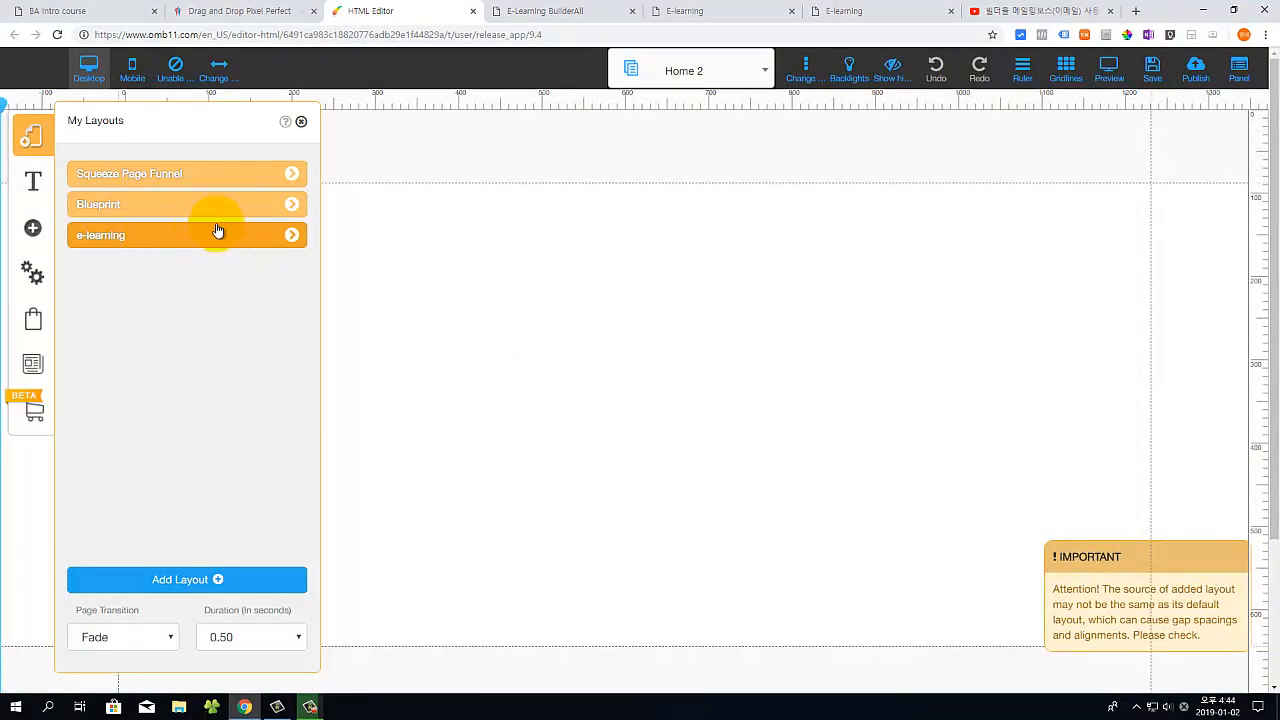
Set both the name and the address of the new layout's Home 2 page to e-learning and save its settings
left_click(766, 71)
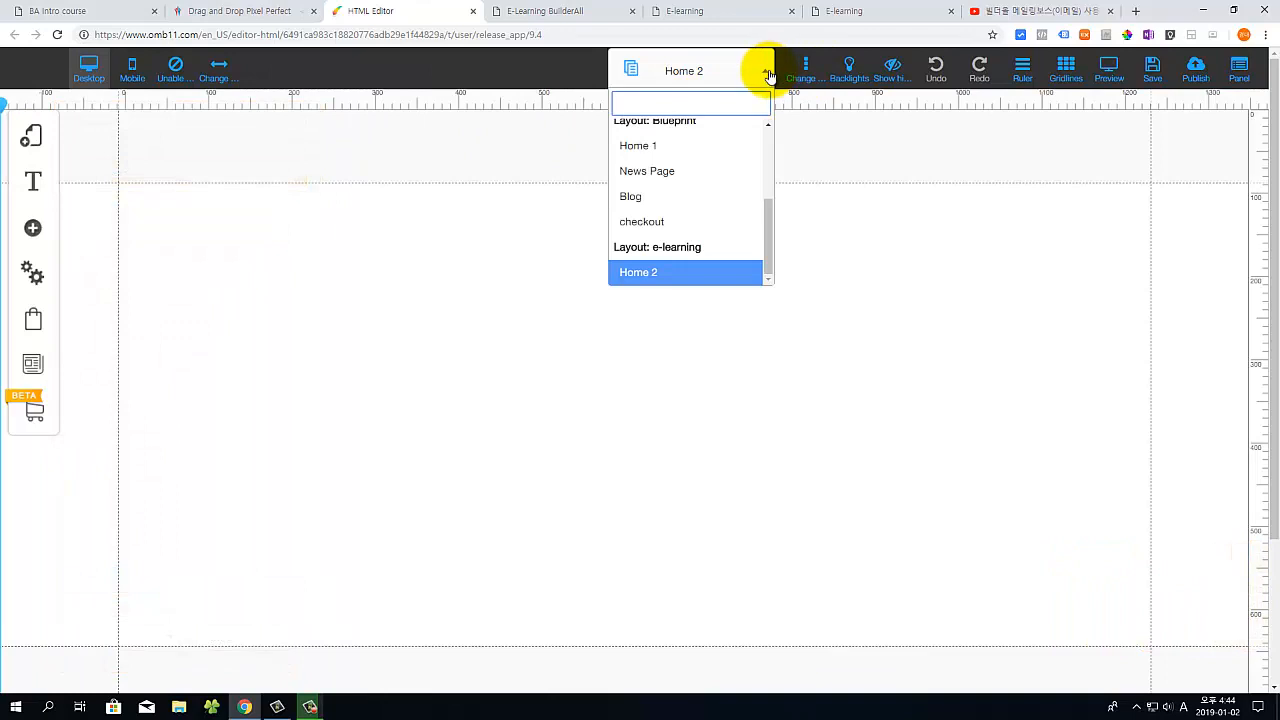
left_click(767, 72)
left_click(30, 135)
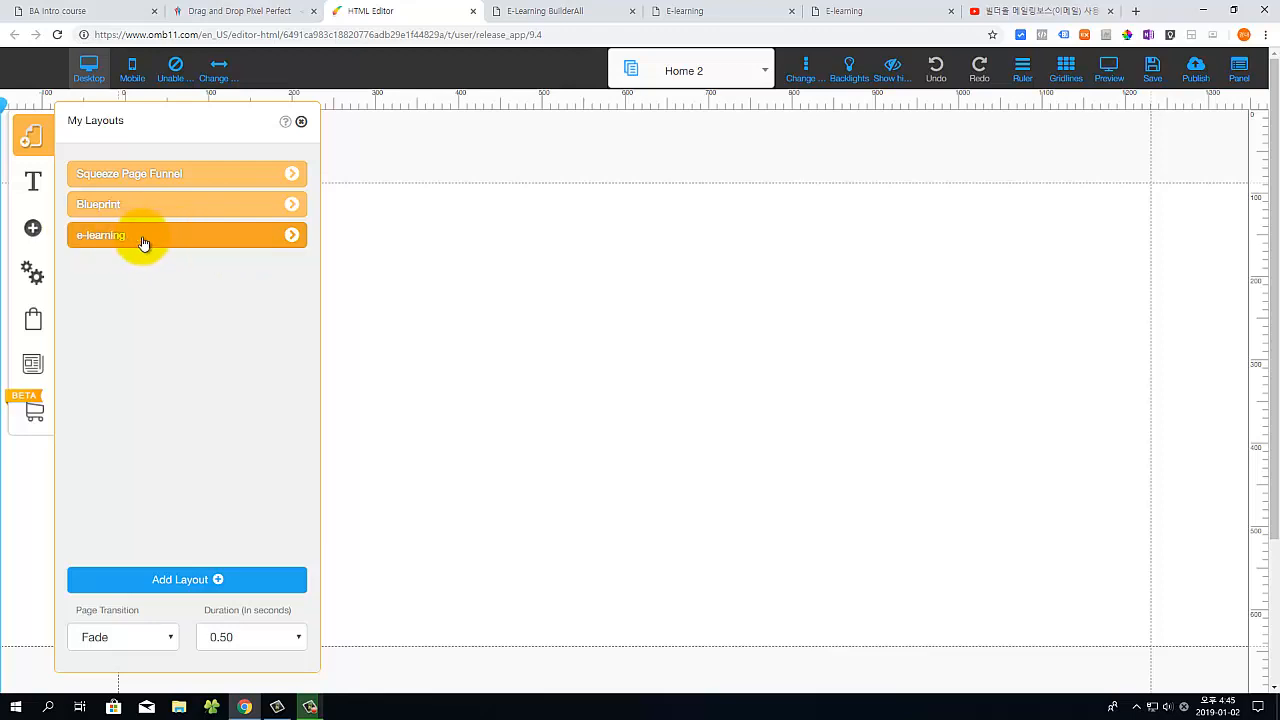
left_click(287, 238)
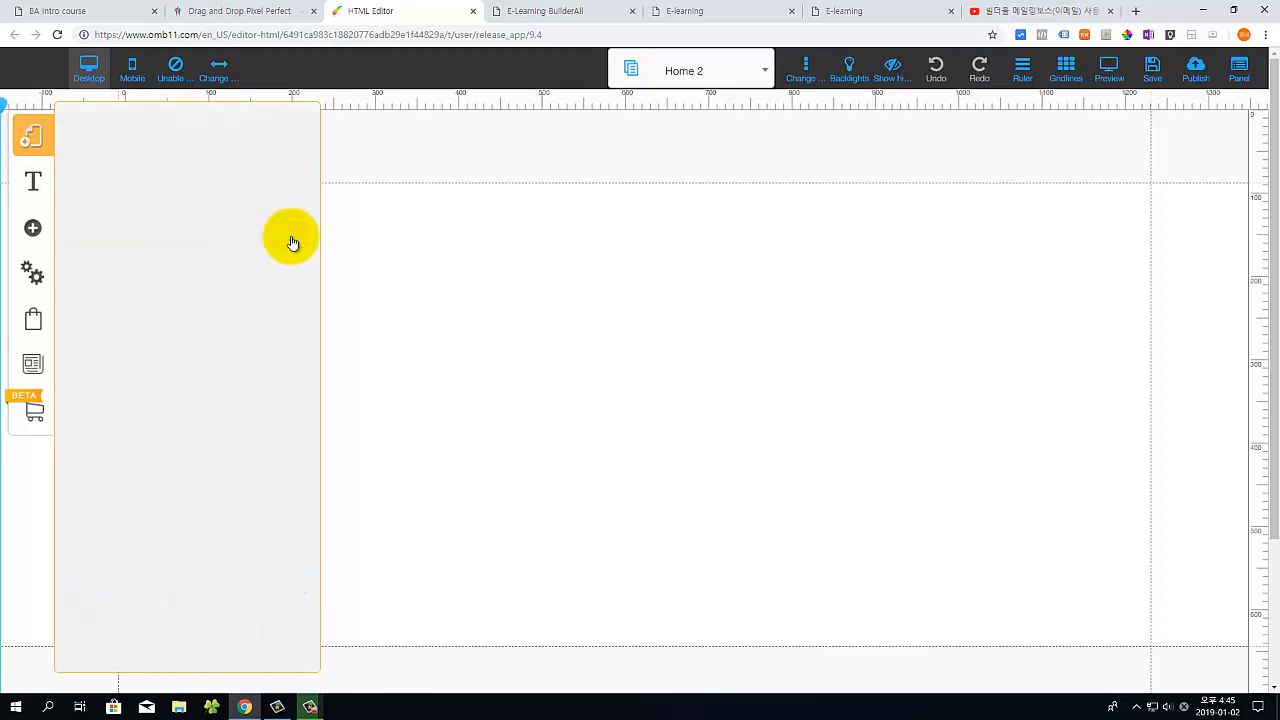
left_click(293, 313)
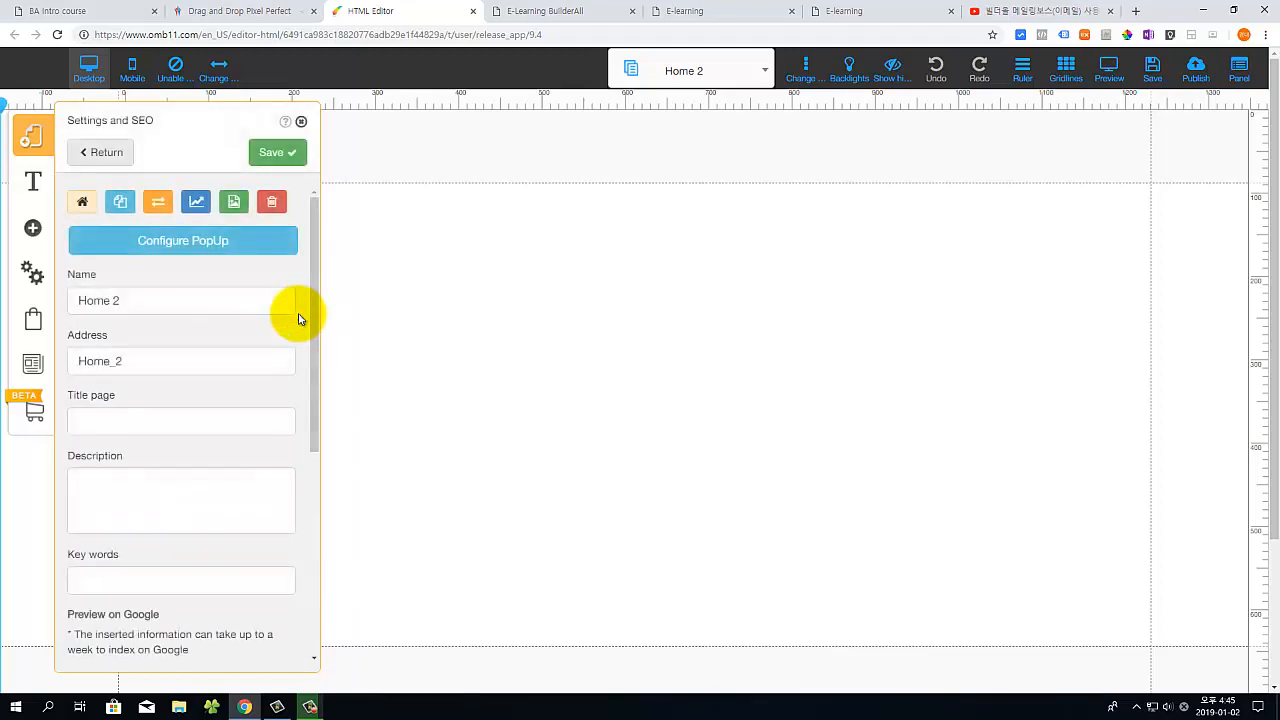
left_click_drag(143, 360, 3, 370)
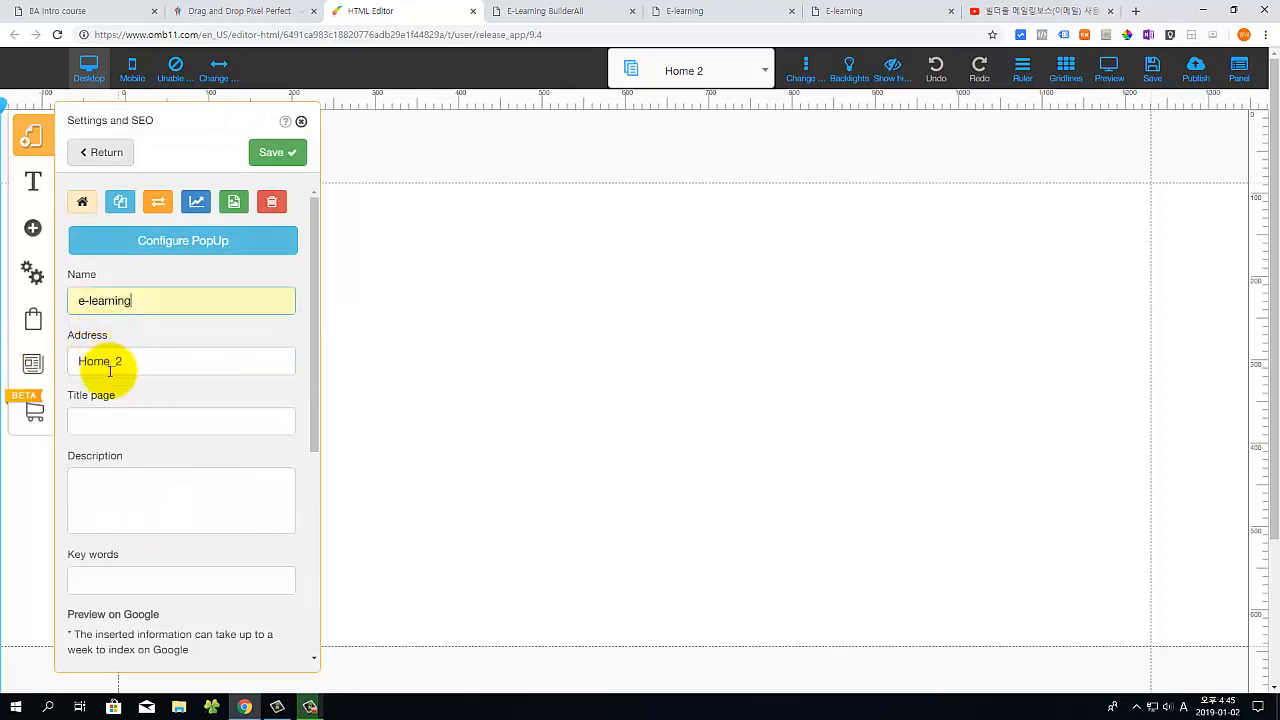
left_click_drag(149, 363, 29, 367)
type("e")
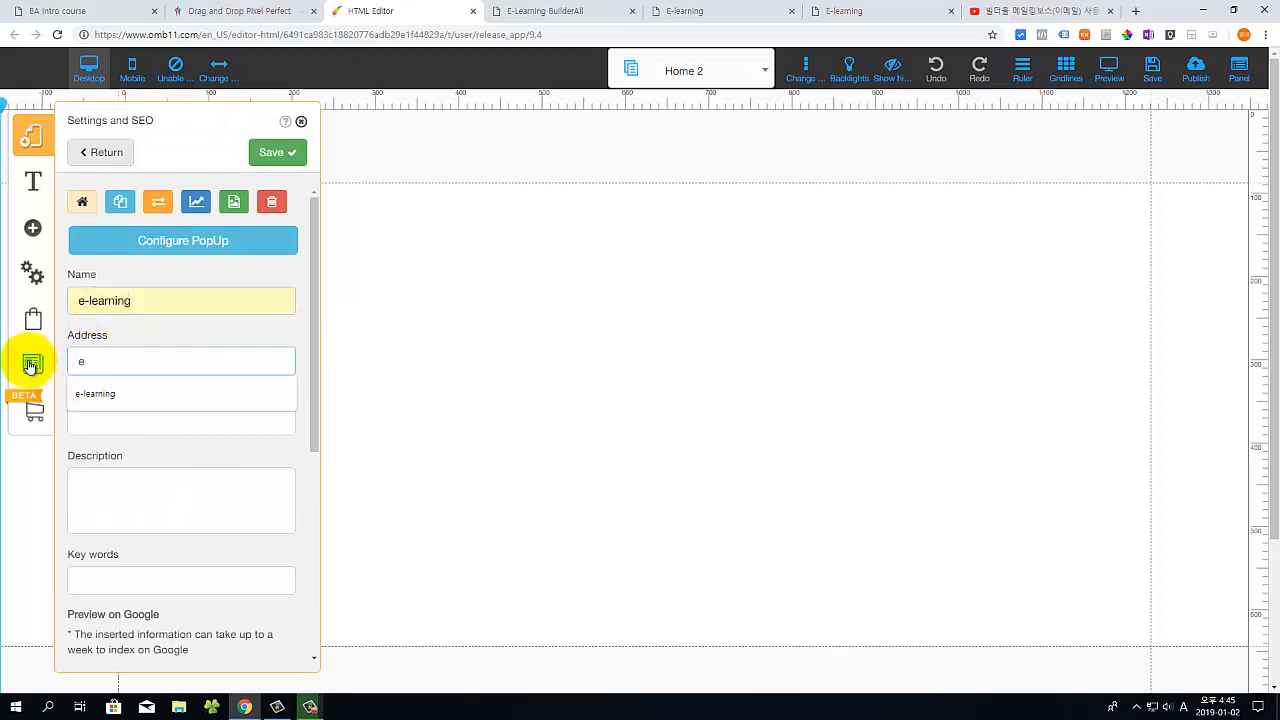
left_click(95, 393)
left_click(277, 152)
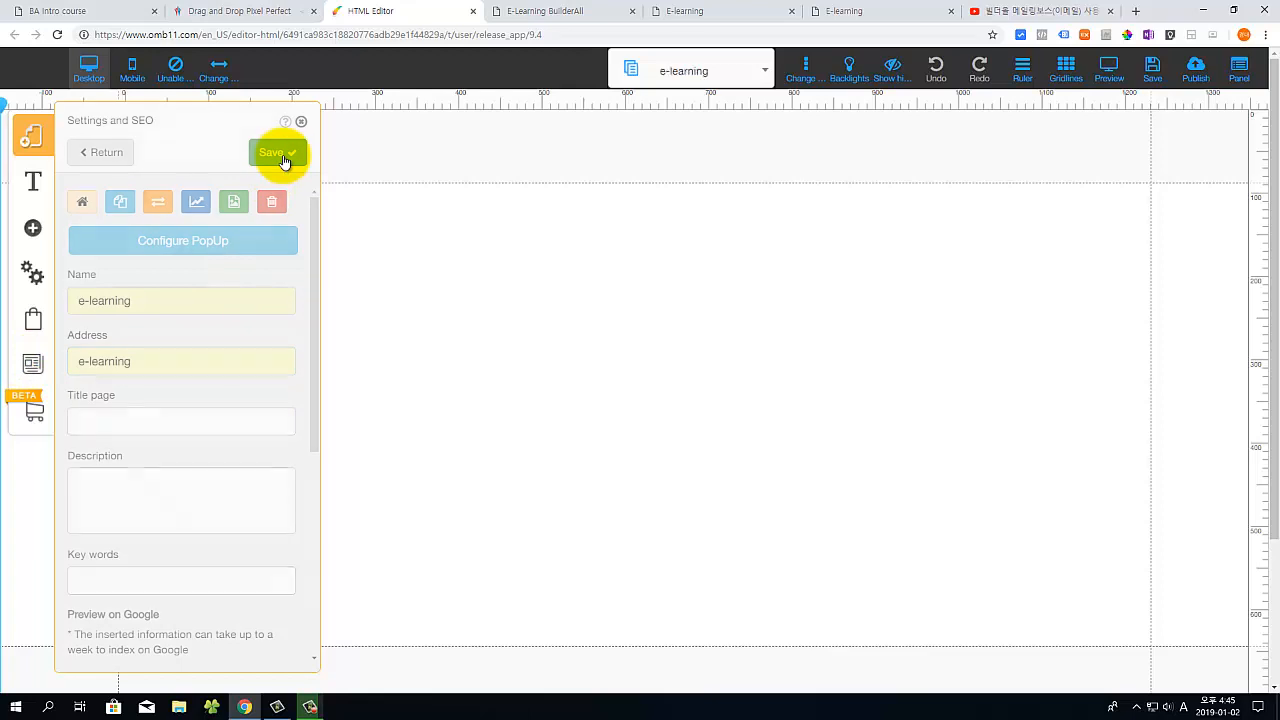
left_click(300, 122)
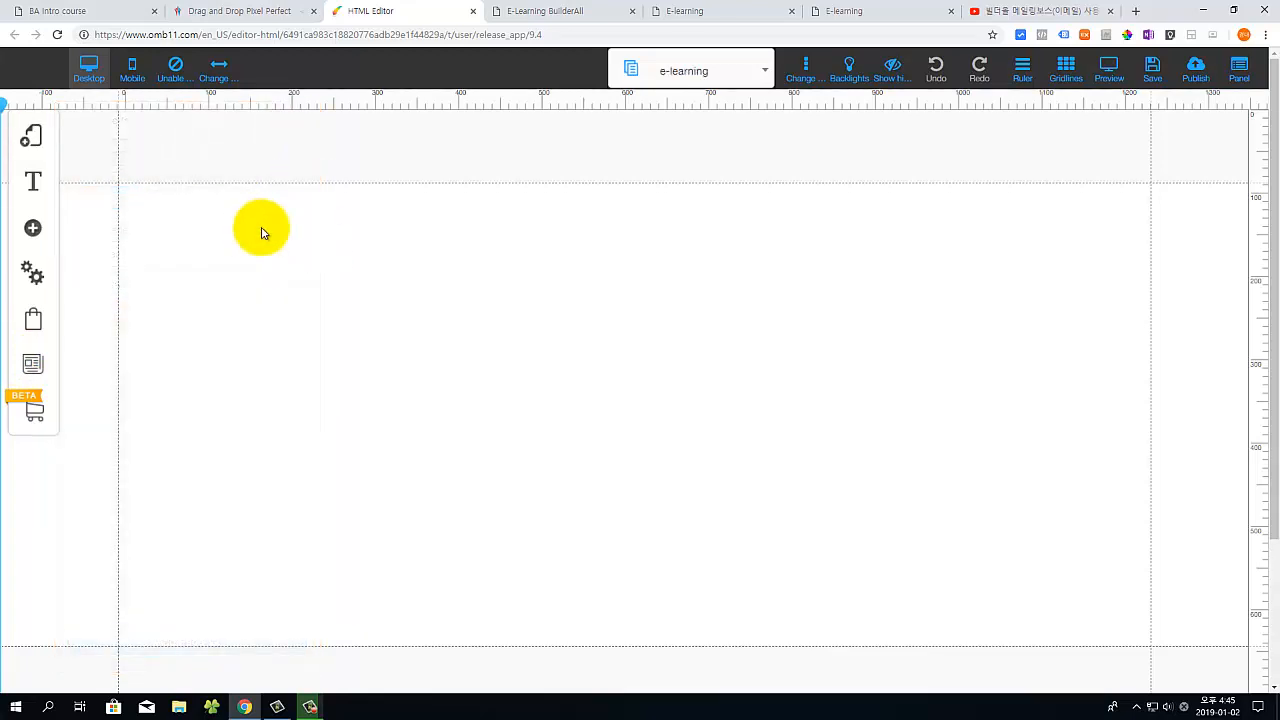
Add an HTML code app element to the blank e-learning page
left_click(33, 245)
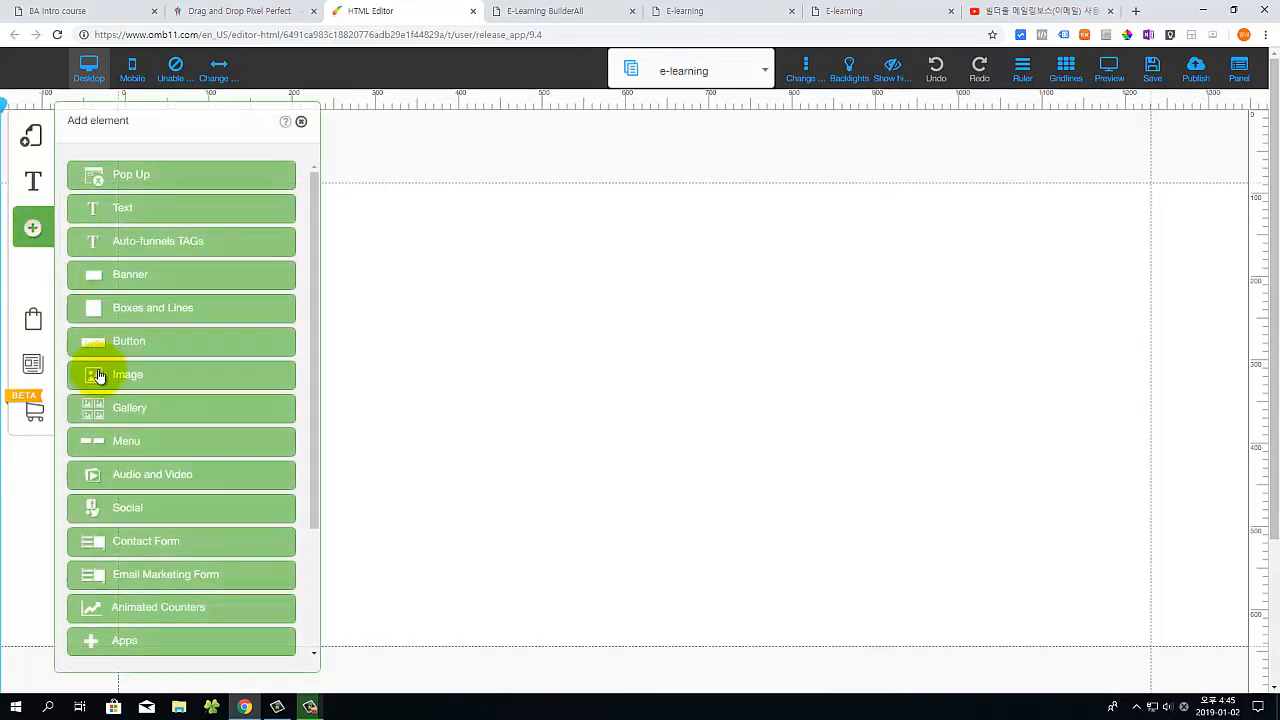
scroll(237, 443, "down", 3)
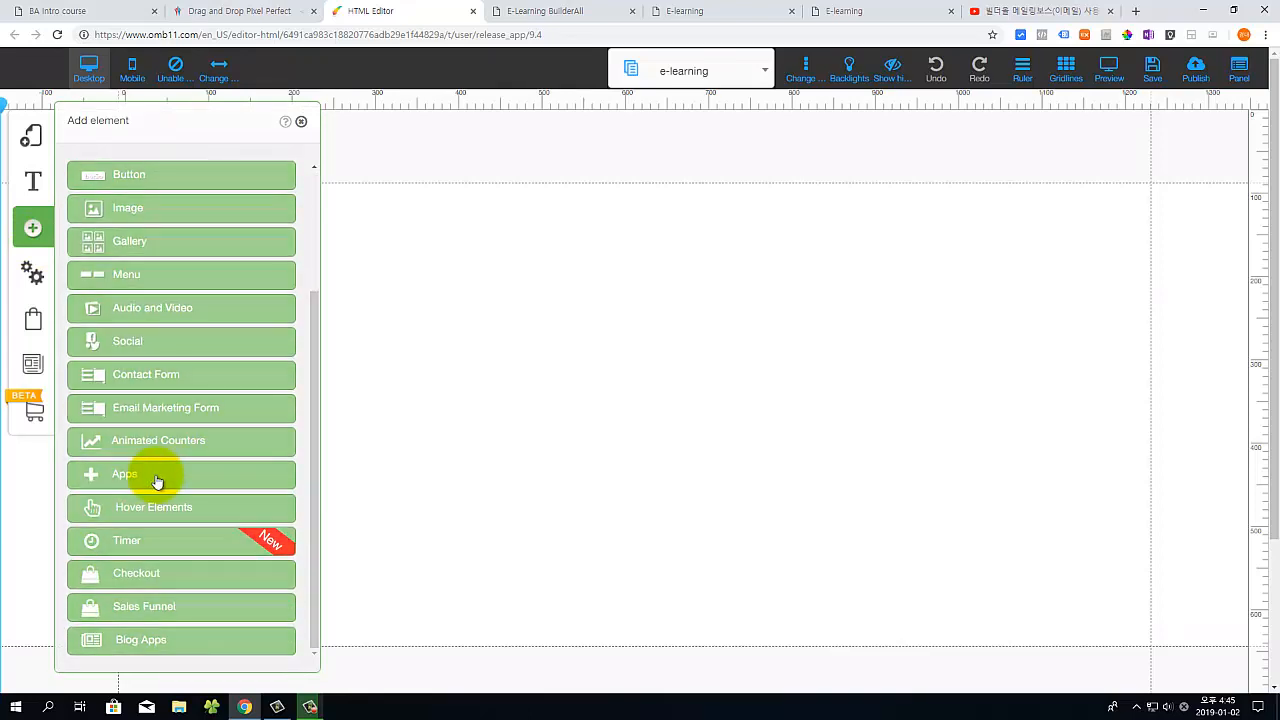
left_click(157, 480)
left_click(172, 375)
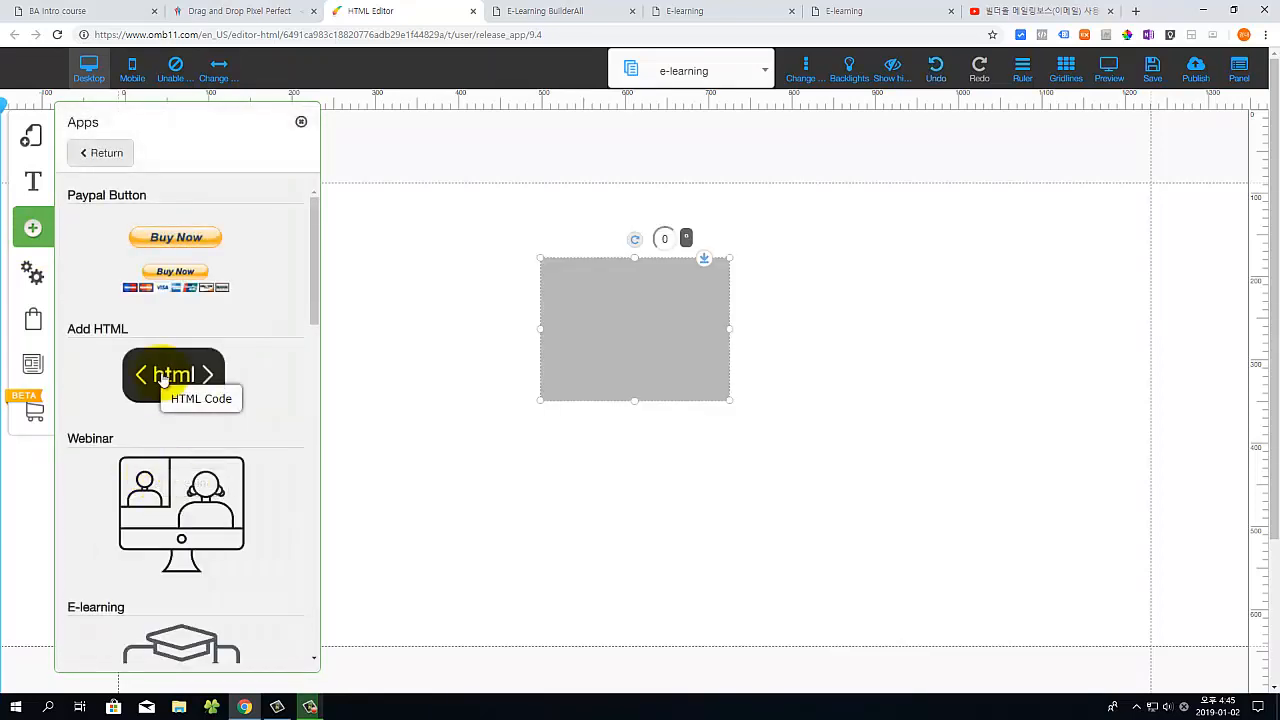
left_click(301, 121)
Replace the default code in the HTML element with the copied E-learning course iframe embed code and confirm it
double_click(626, 339)
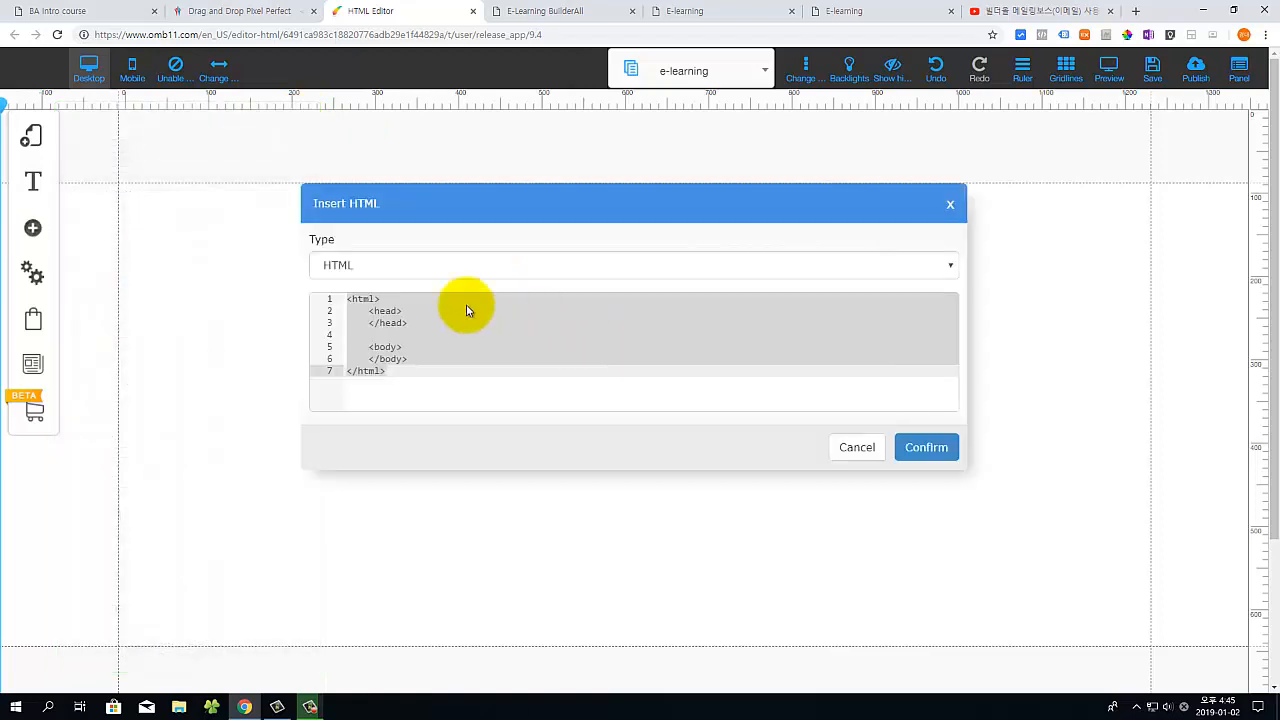
left_click(390, 311)
left_click_drag(345, 299, 534, 380)
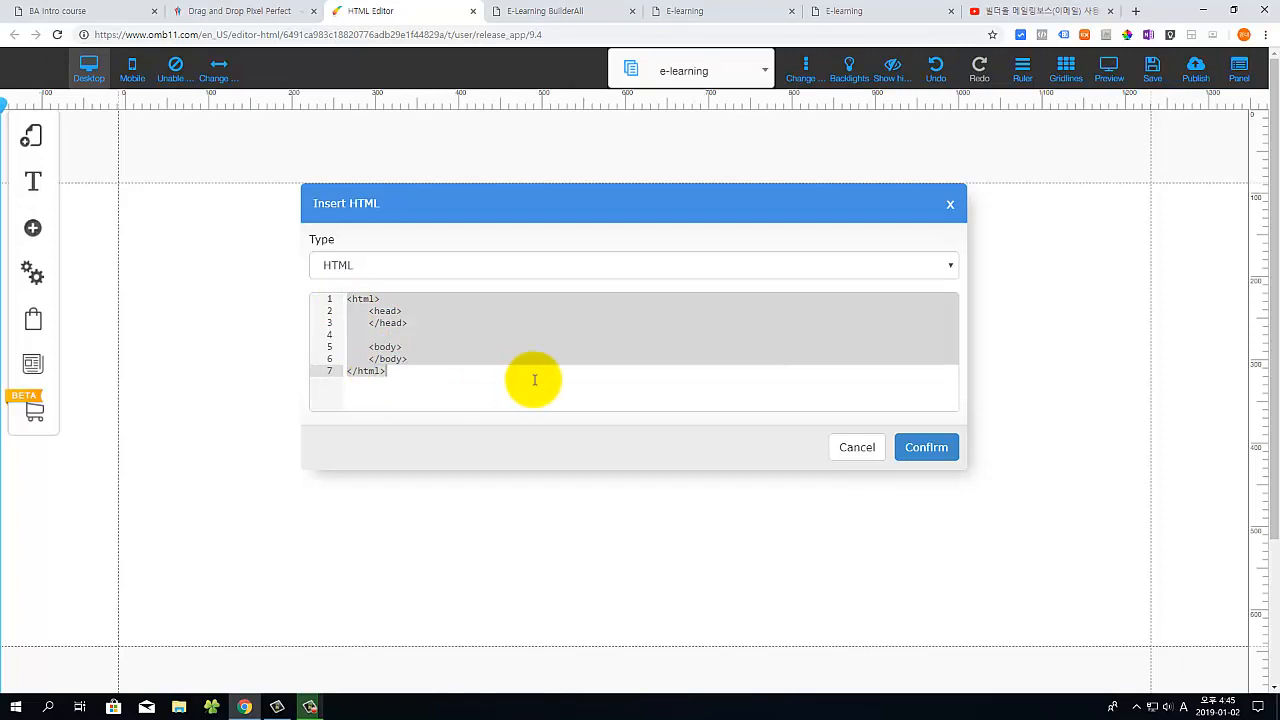
key("BackSpace")
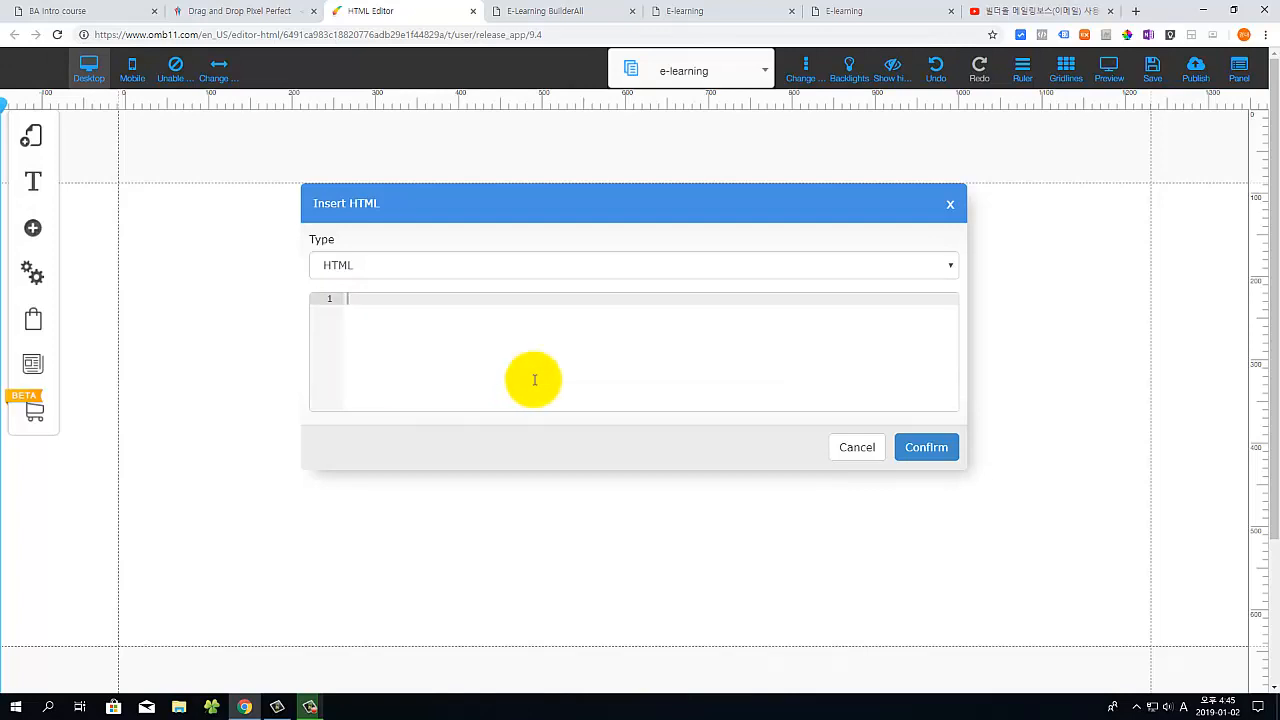
key("ctrl+v")
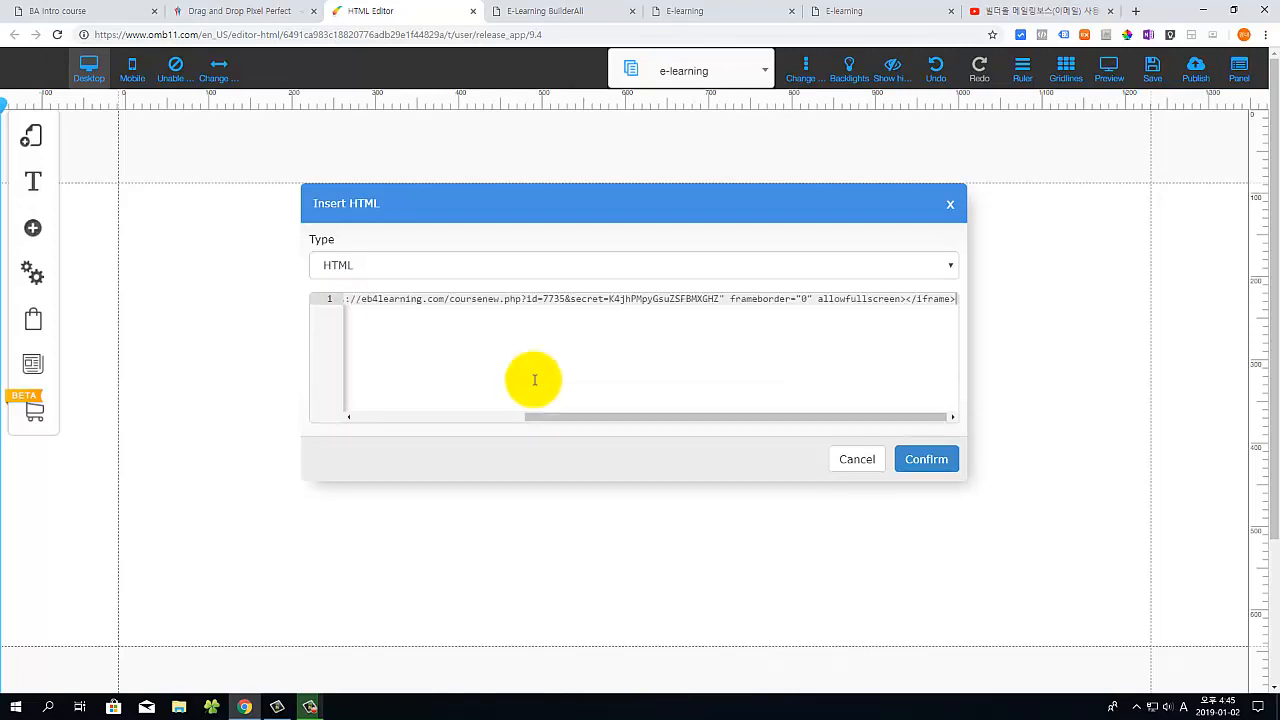
left_click(926, 460)
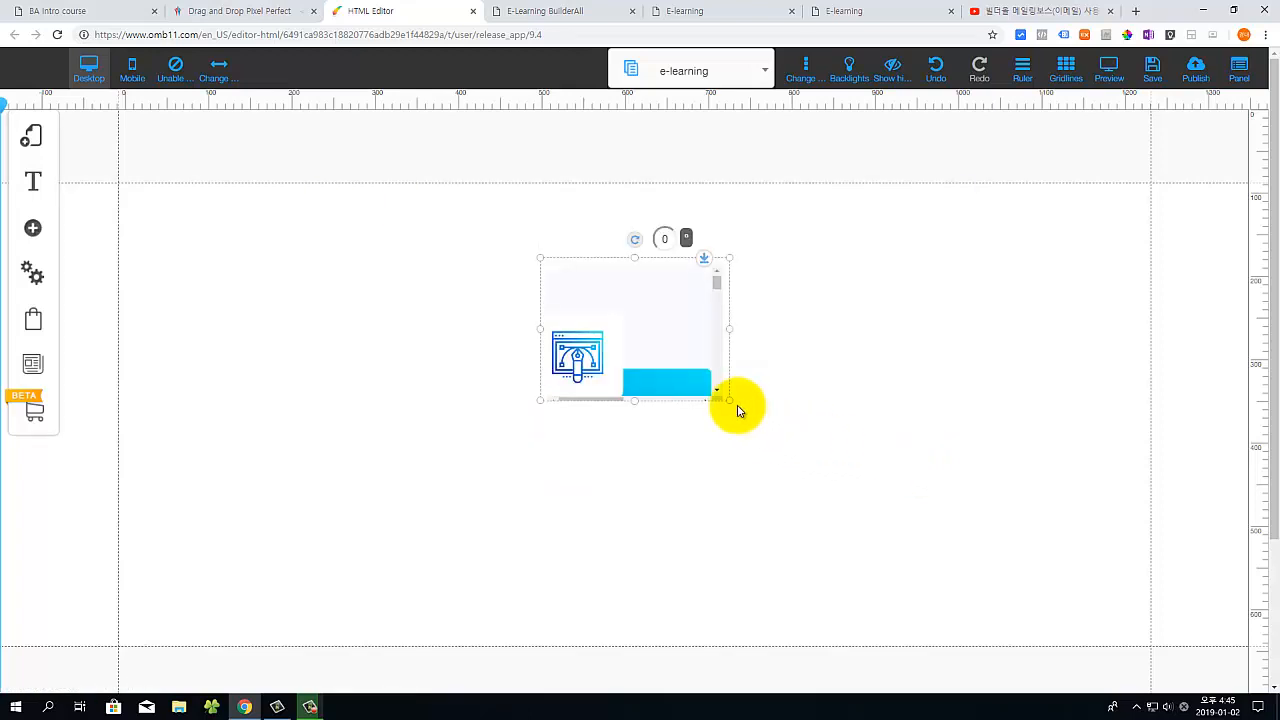
Enlarge the embedded course frame to nearly the full content width of the page, and save and publish the changes
left_click_drag(729, 400, 1091, 604)
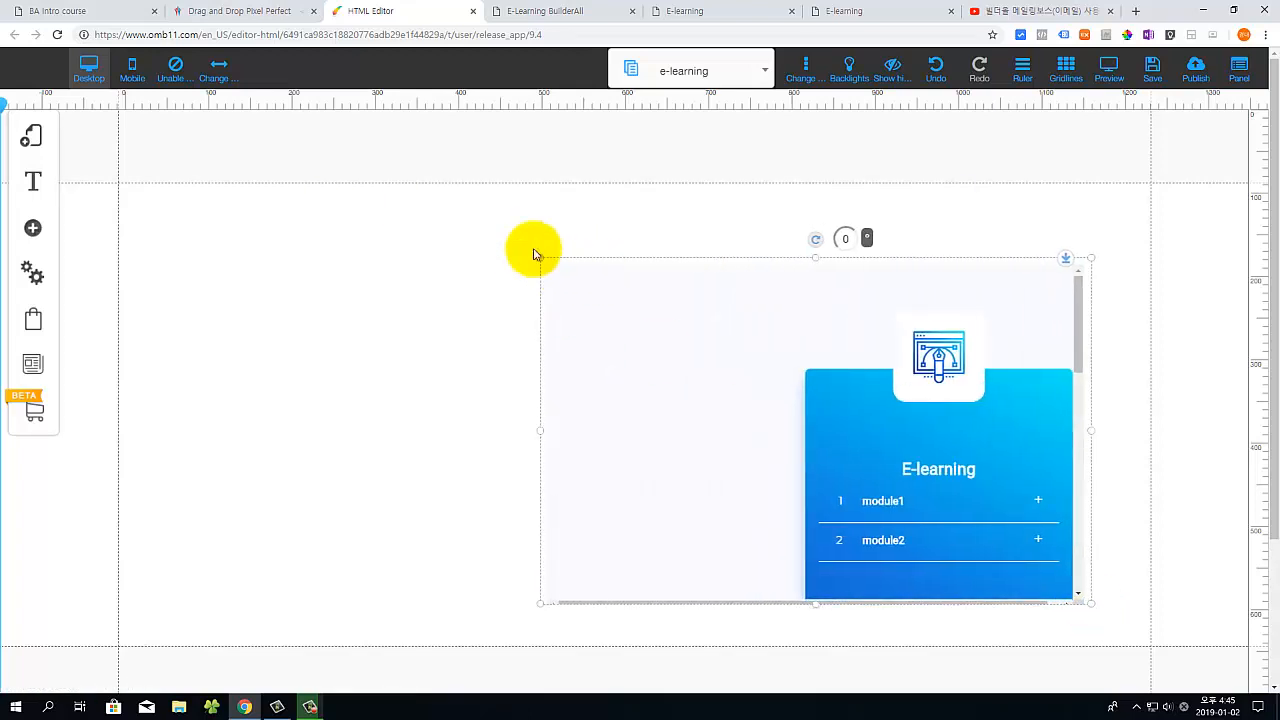
left_click_drag(538, 256, 134, 206)
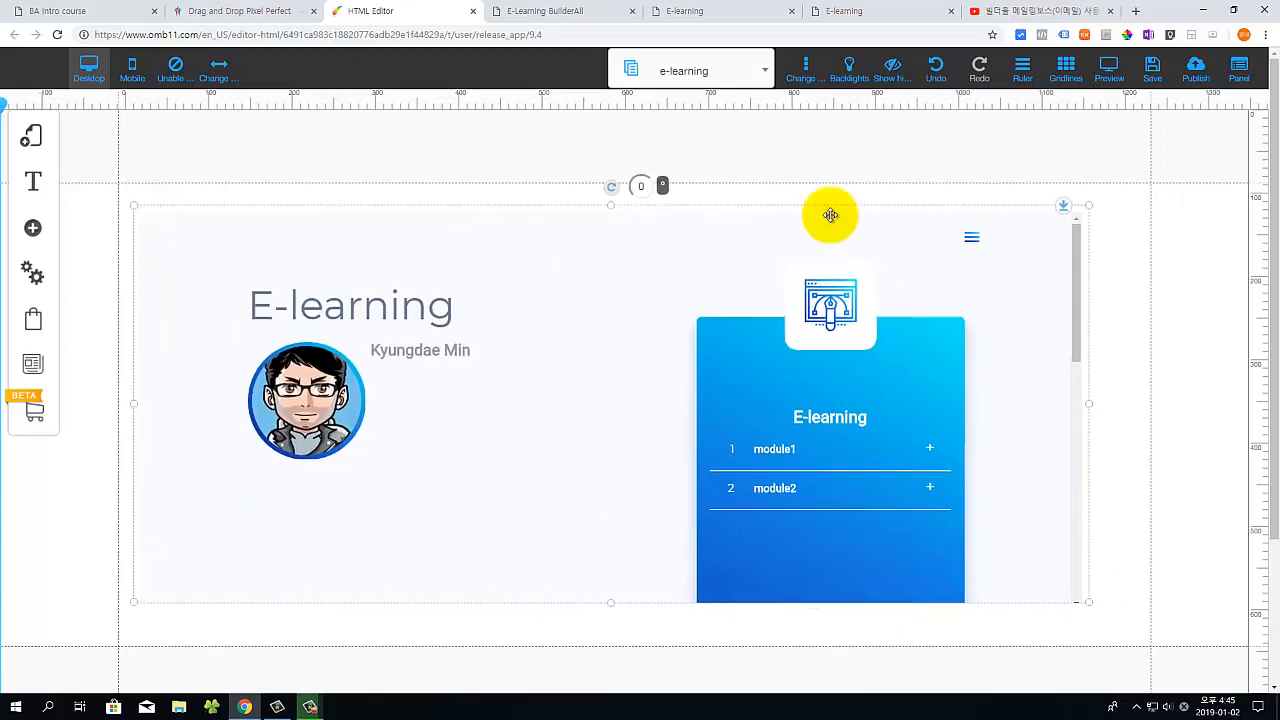
left_click_drag(1093, 213, 1157, 194)
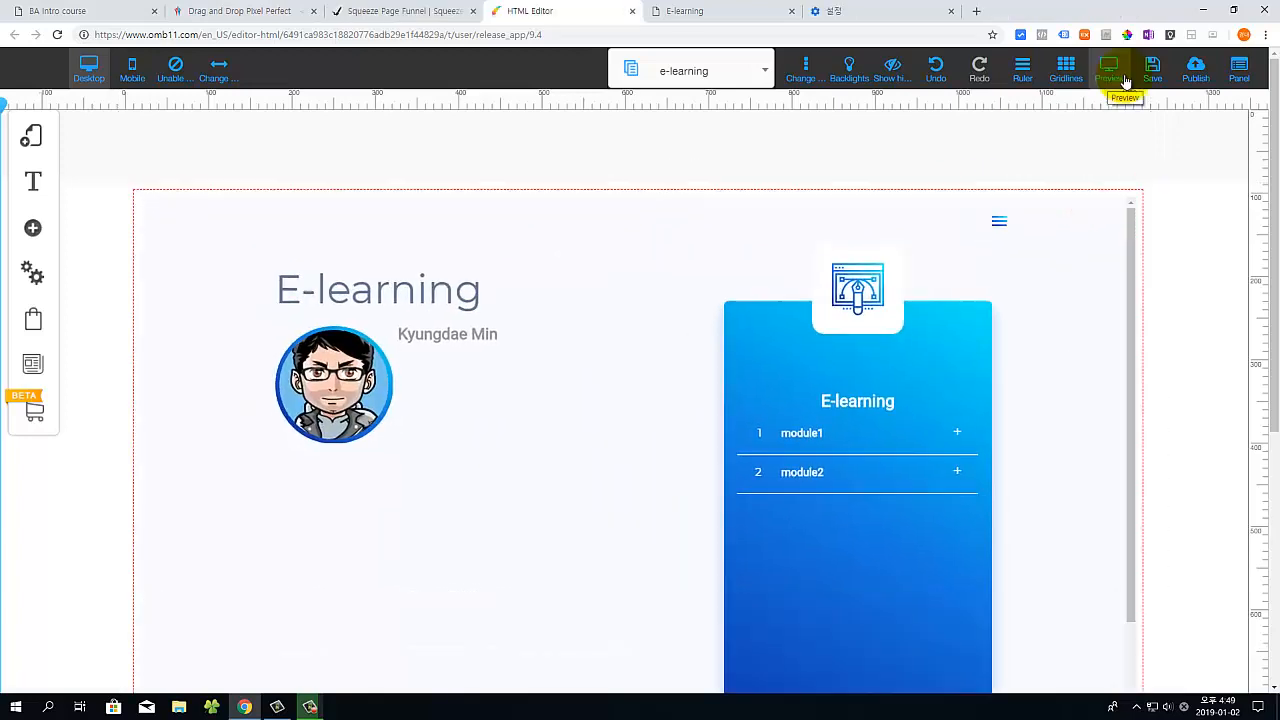
left_click(1148, 76)
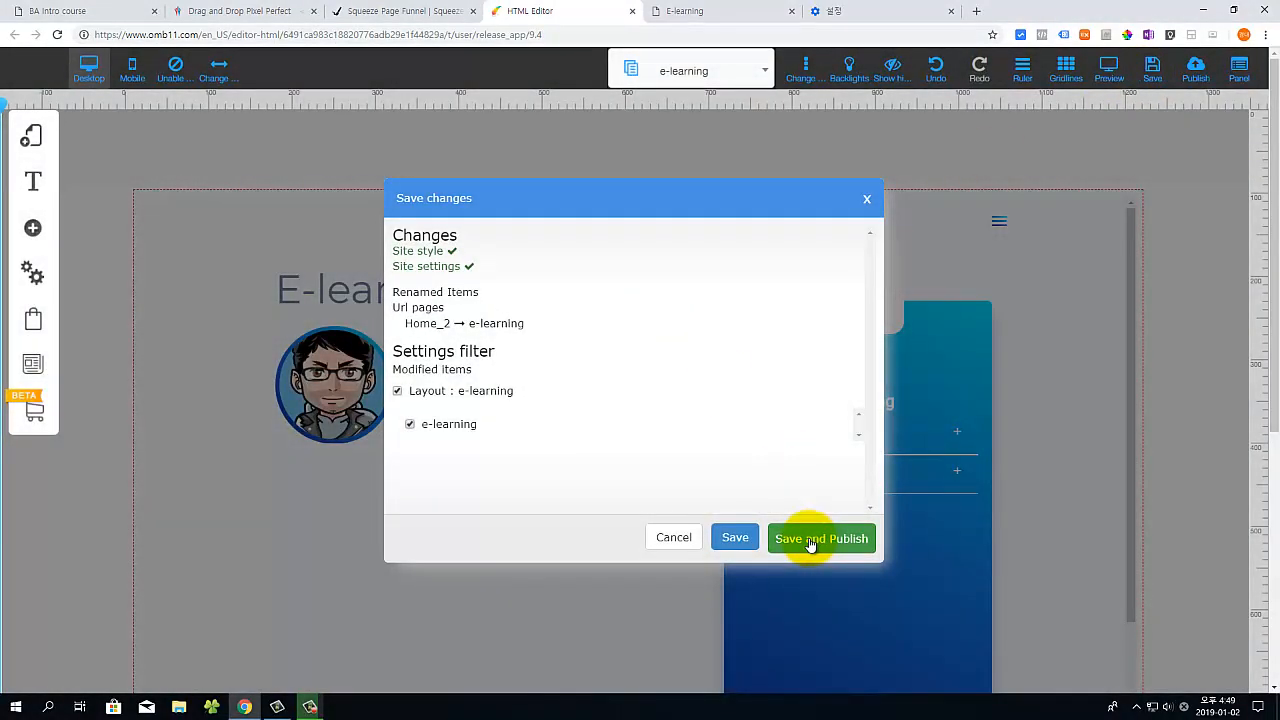
left_click(811, 540)
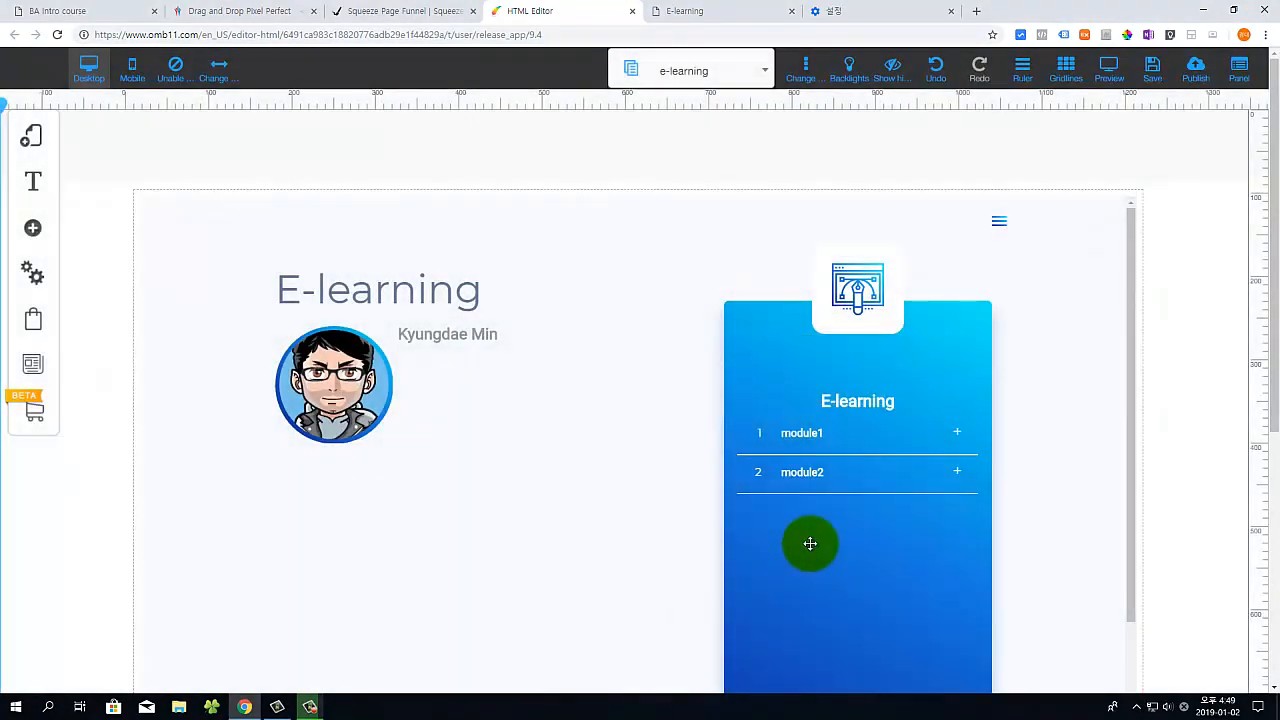
Open the published page at findfunnel.com/e-learning and look over the embedded course
left_click(375, 10)
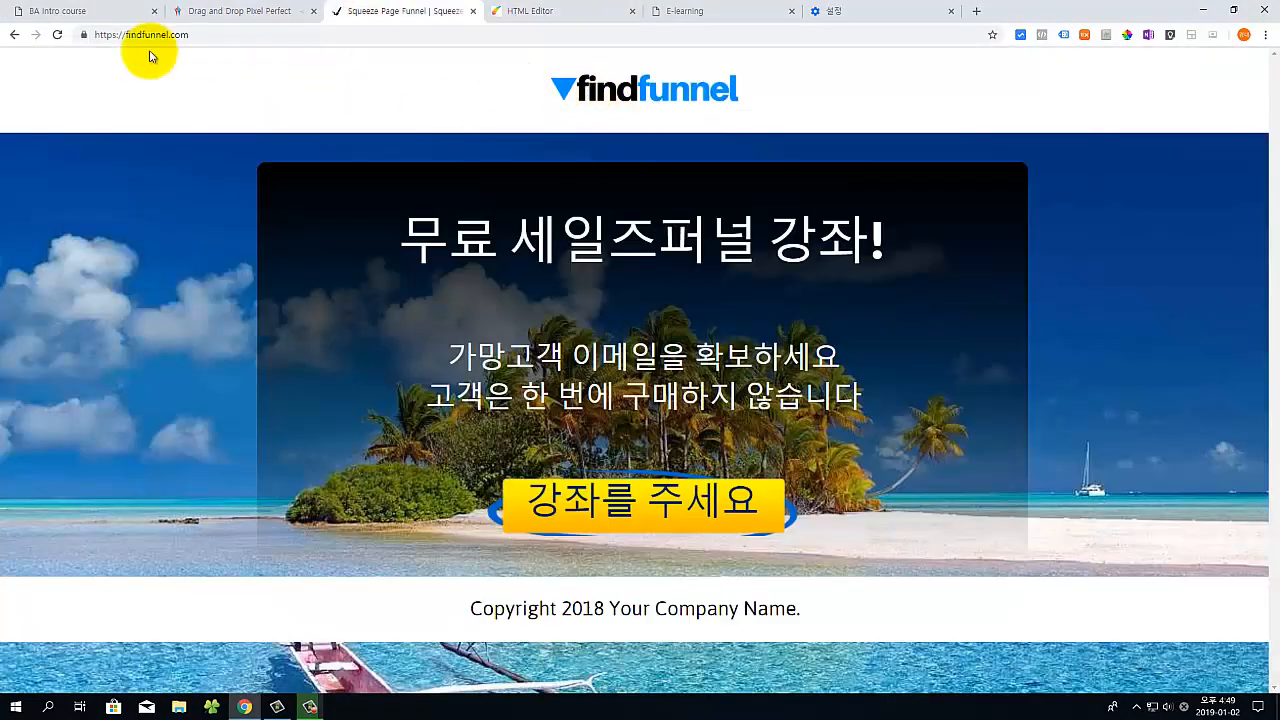
left_click(198, 37)
left_click(232, 34)
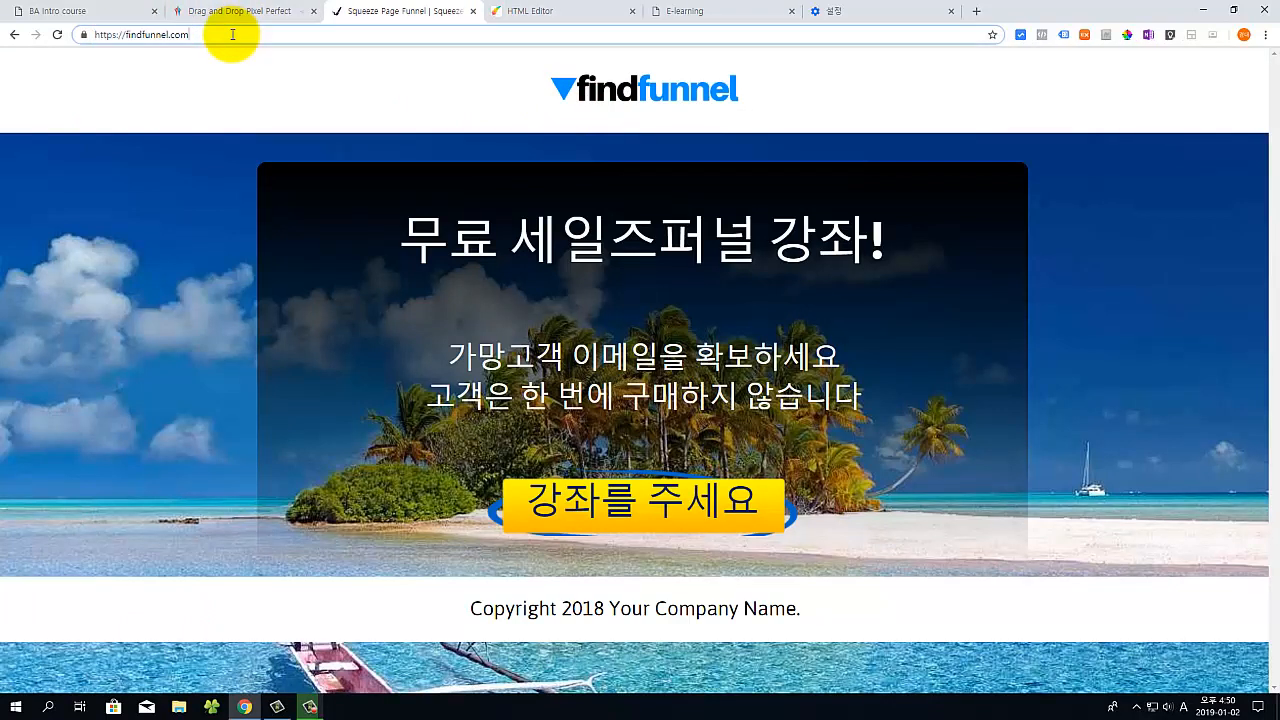
type("/e")
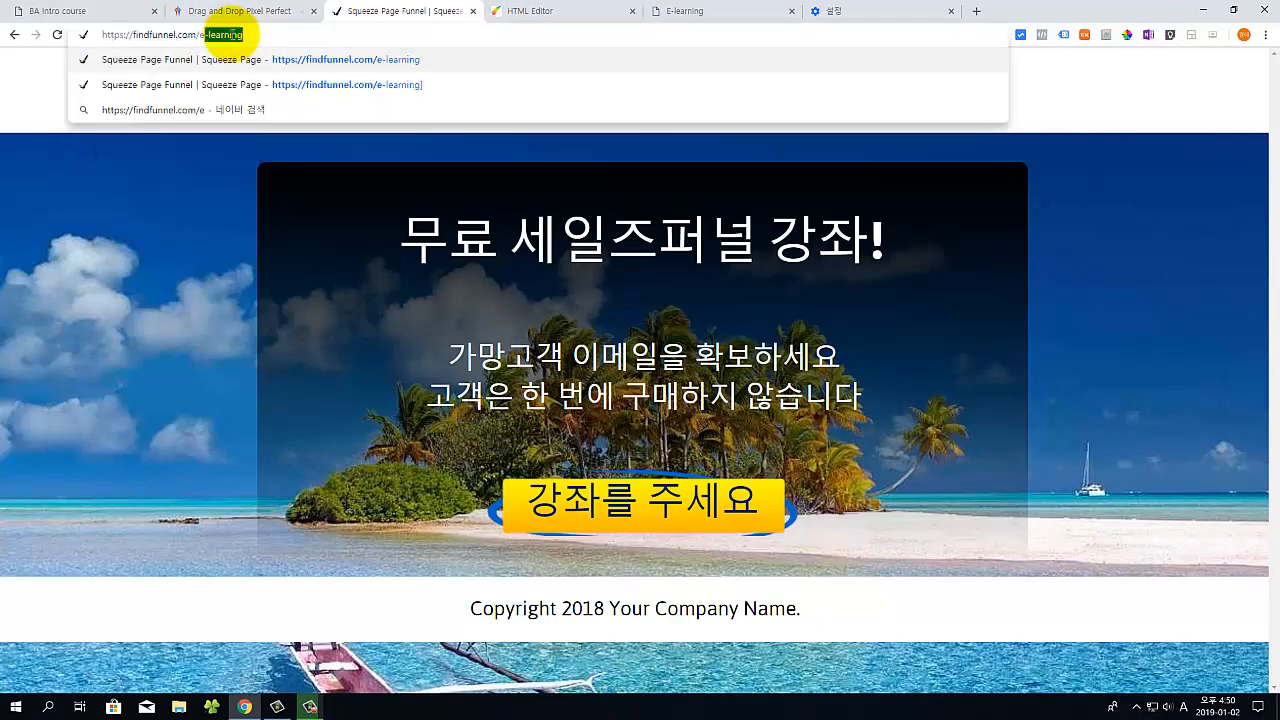
key("Return")
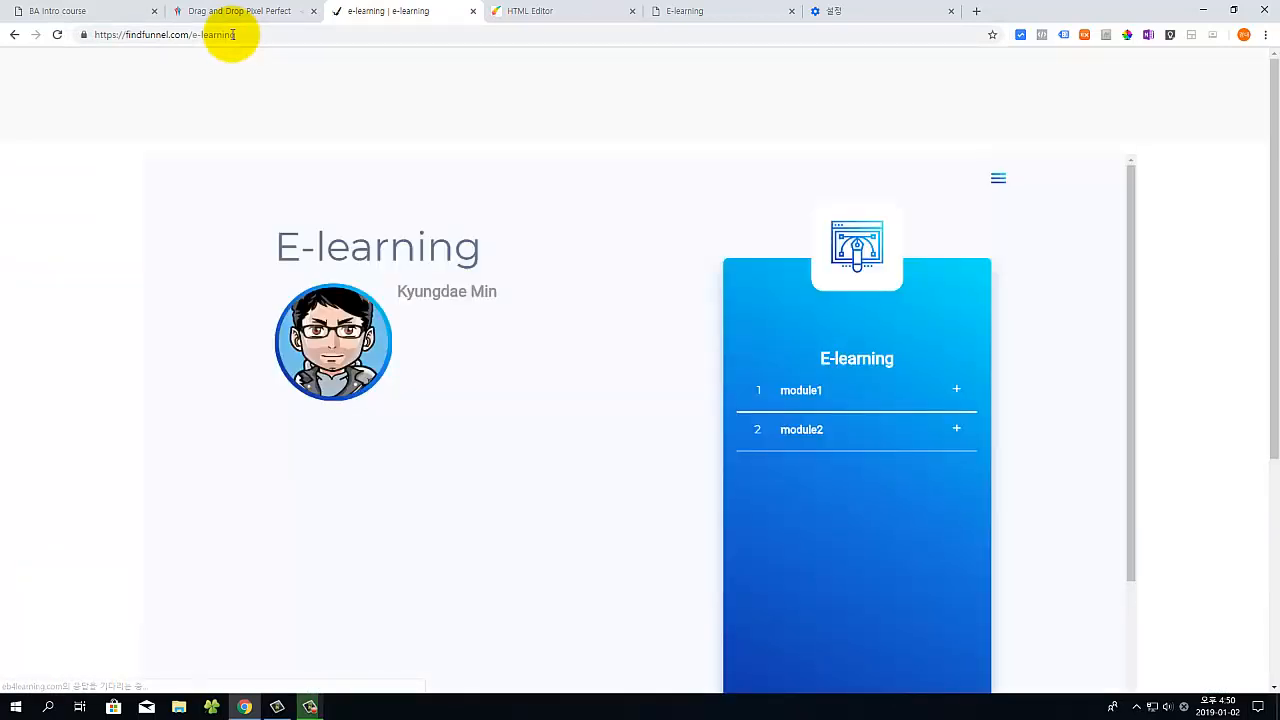
scroll(1122, 279, "down", 1)
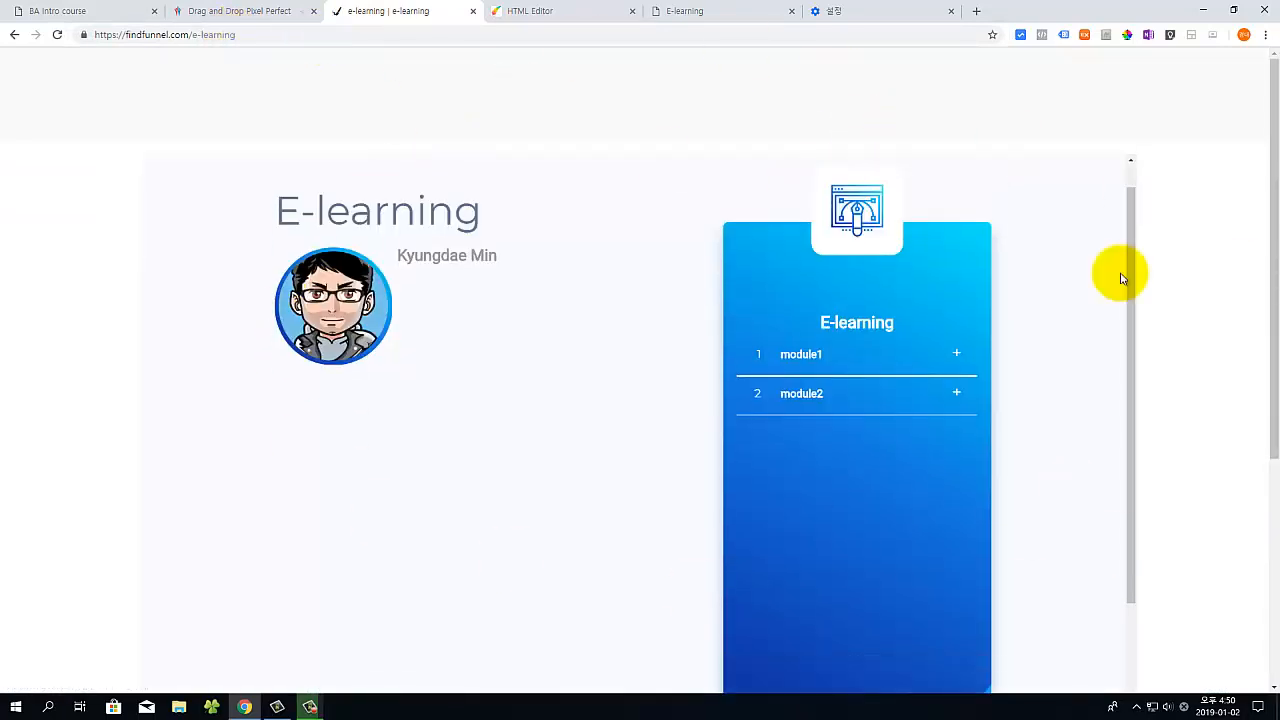